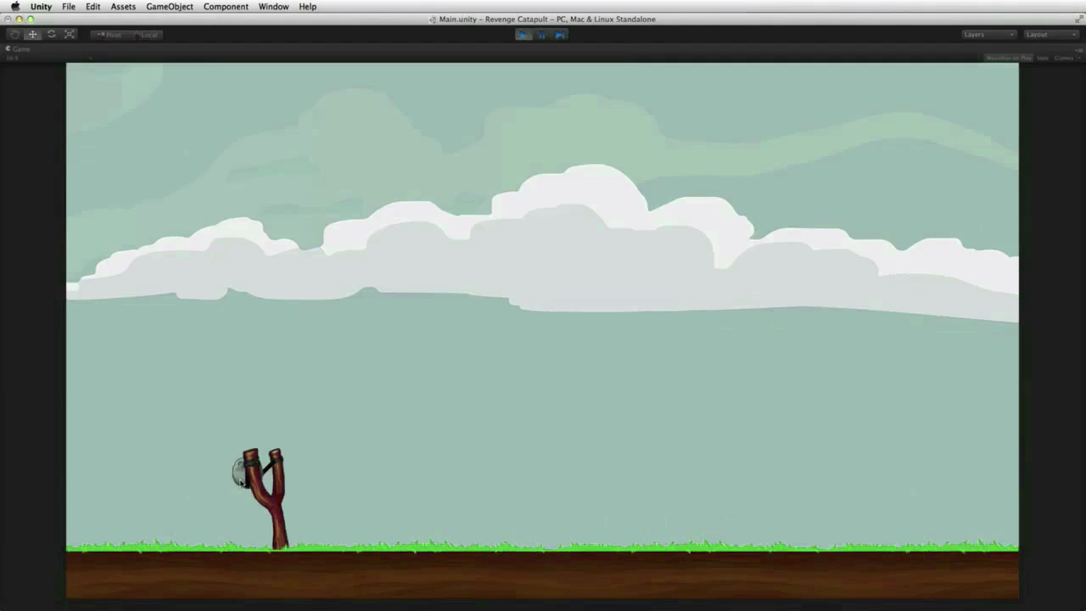
- Launch the projectile from the catapult in the running Revenge Catapult game, and stop play mode
drag(243, 471, 137, 475)
click(527, 37)
- Open the Angry Meteor project from the recently opened projects
click(69, 6)
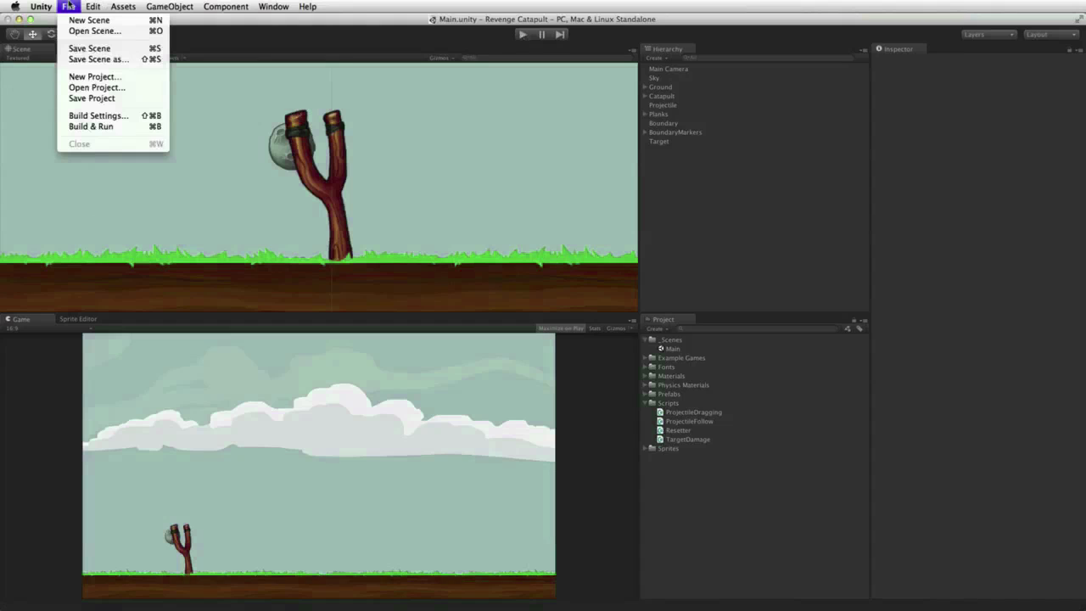
click(109, 90)
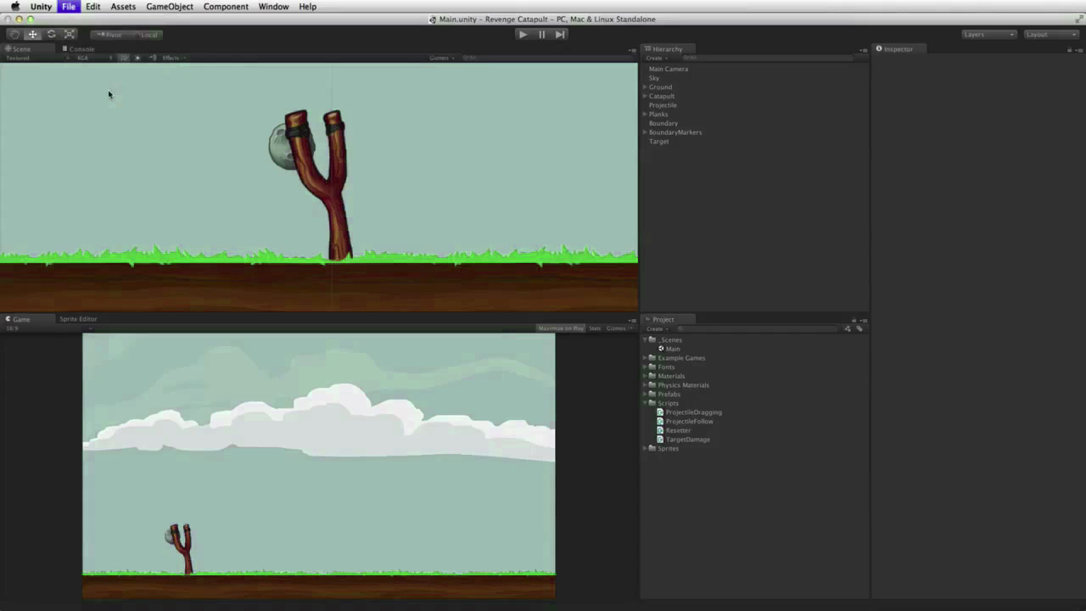
click(233, 235)
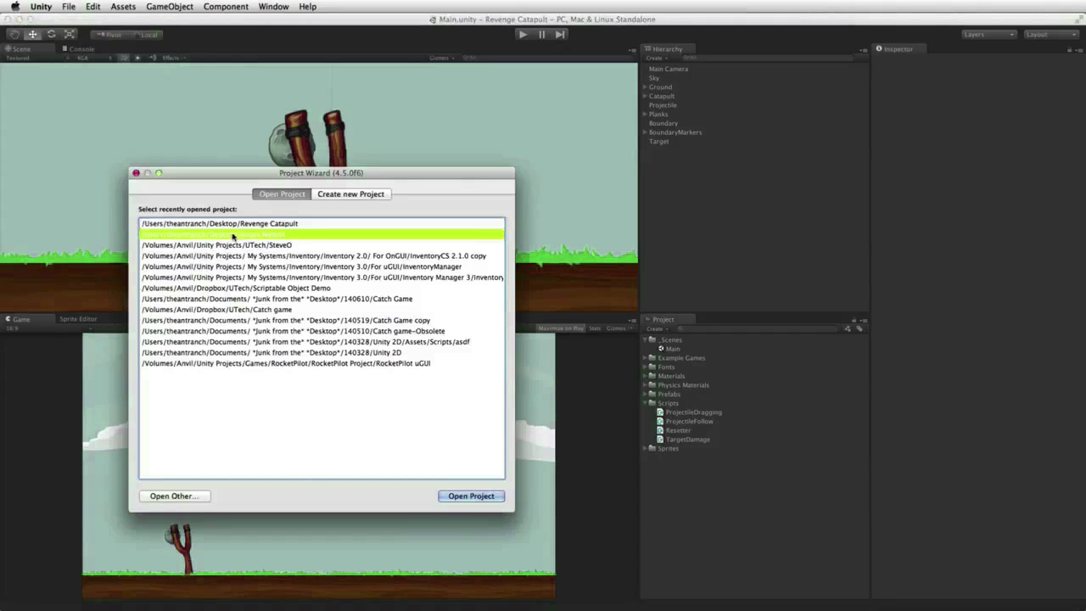
click(470, 498)
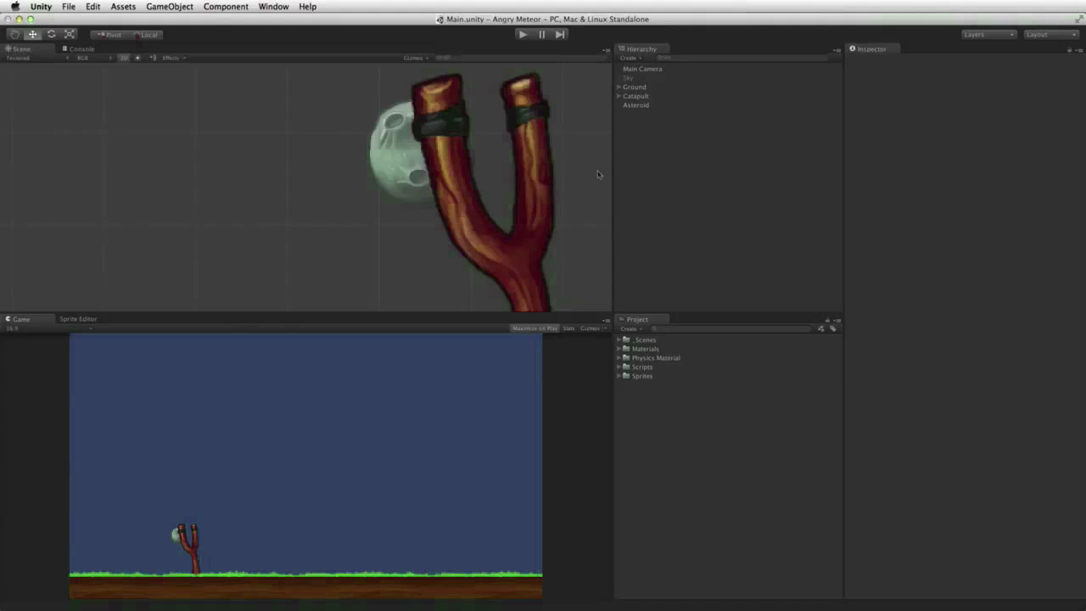
- Activate the Sky object and expand the Catapult and Ground objects to show their children
click(628, 78)
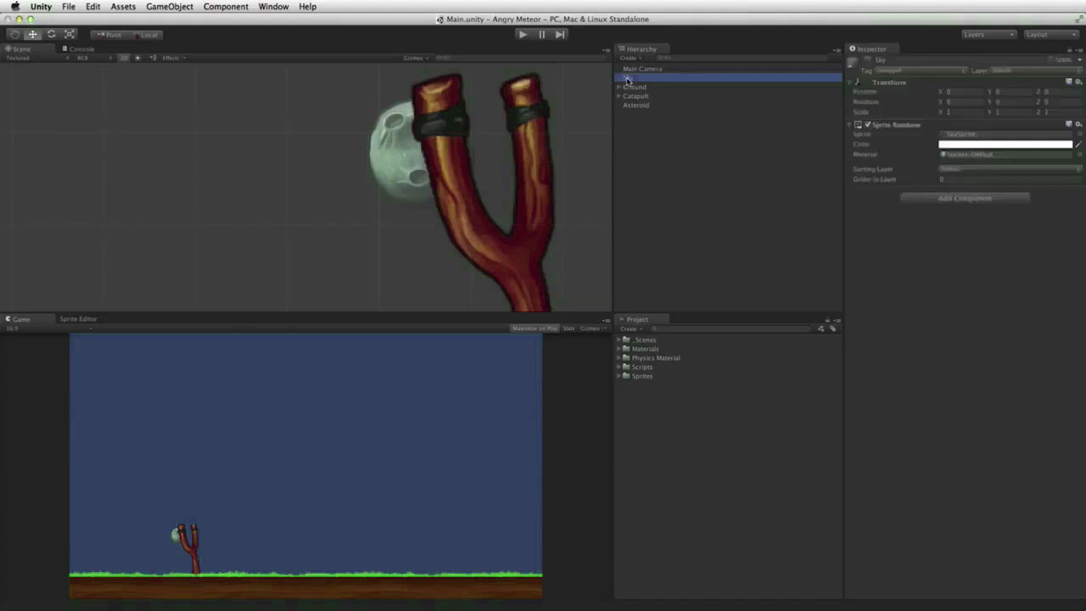
click(867, 60)
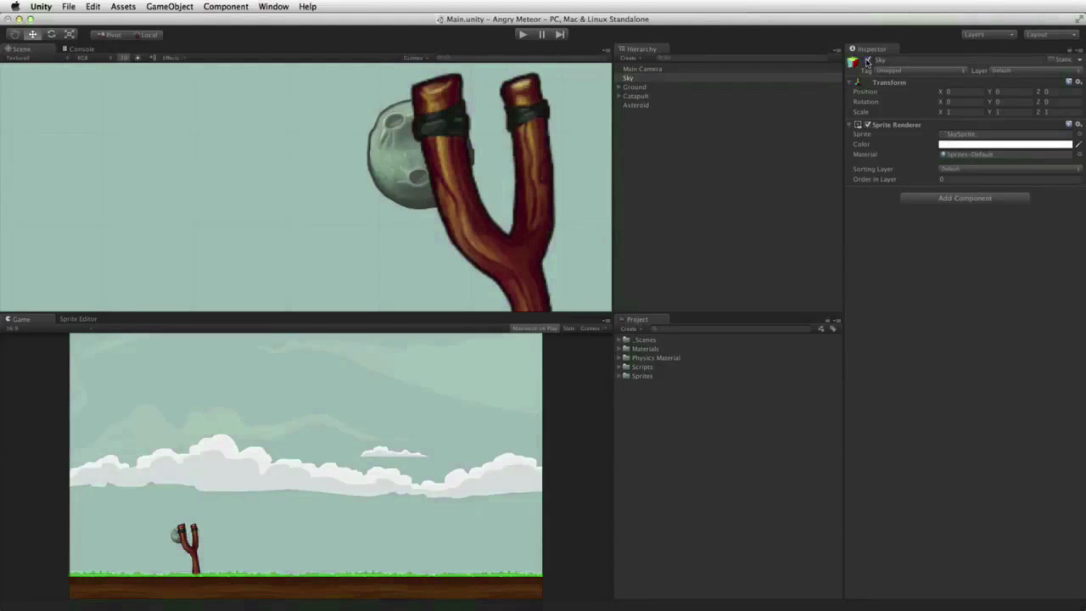
click(619, 96)
click(618, 87)
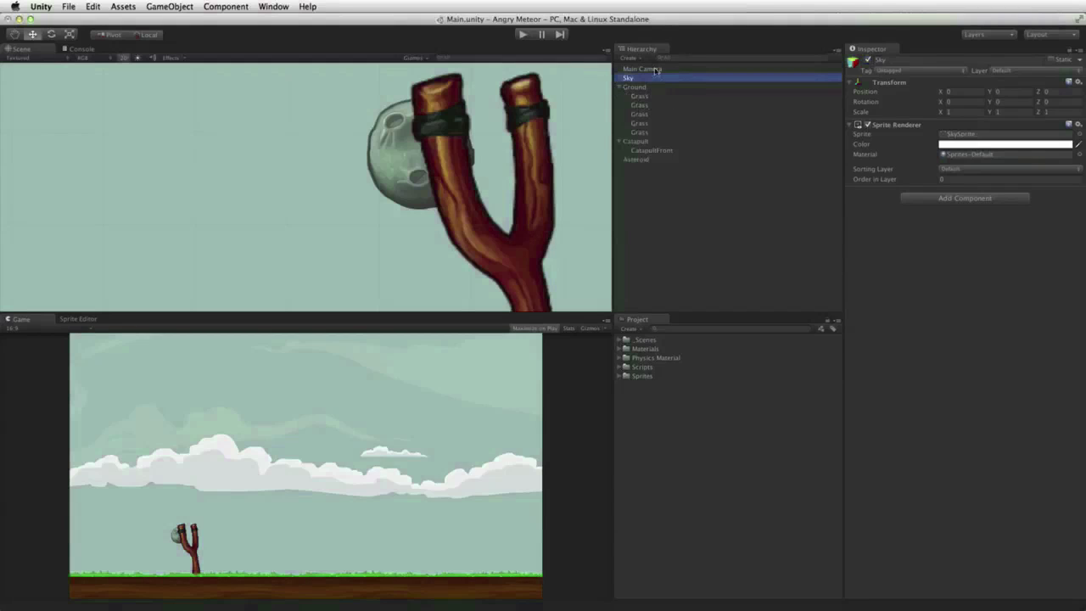
- Frame the Main Camera in the scene and examine its extent against the Sky sprite
click(653, 69)
key(f)
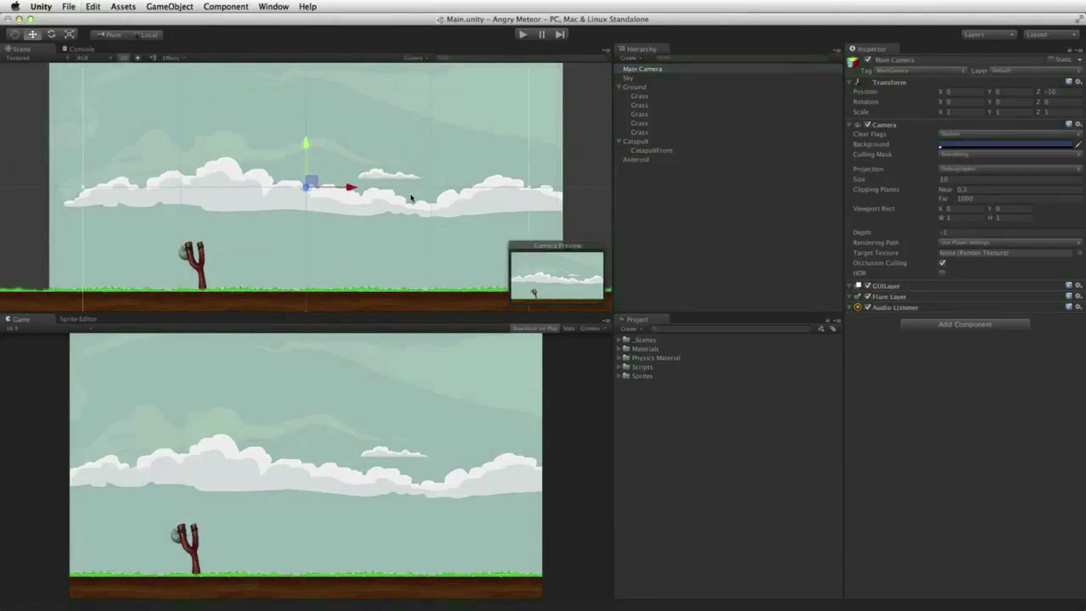
scroll(415, 186, down, 5)
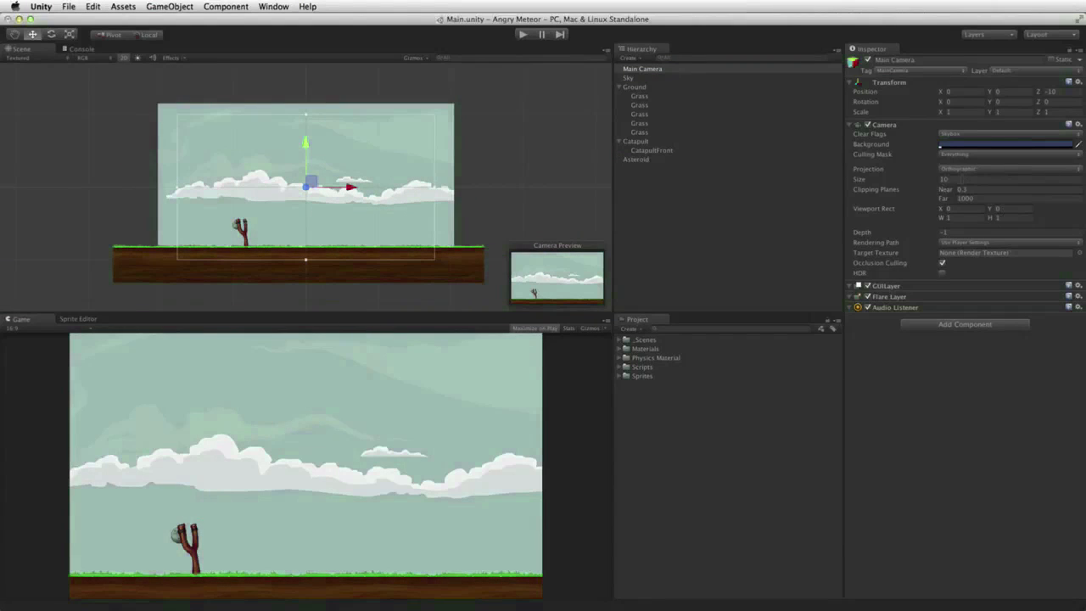
click(636, 78)
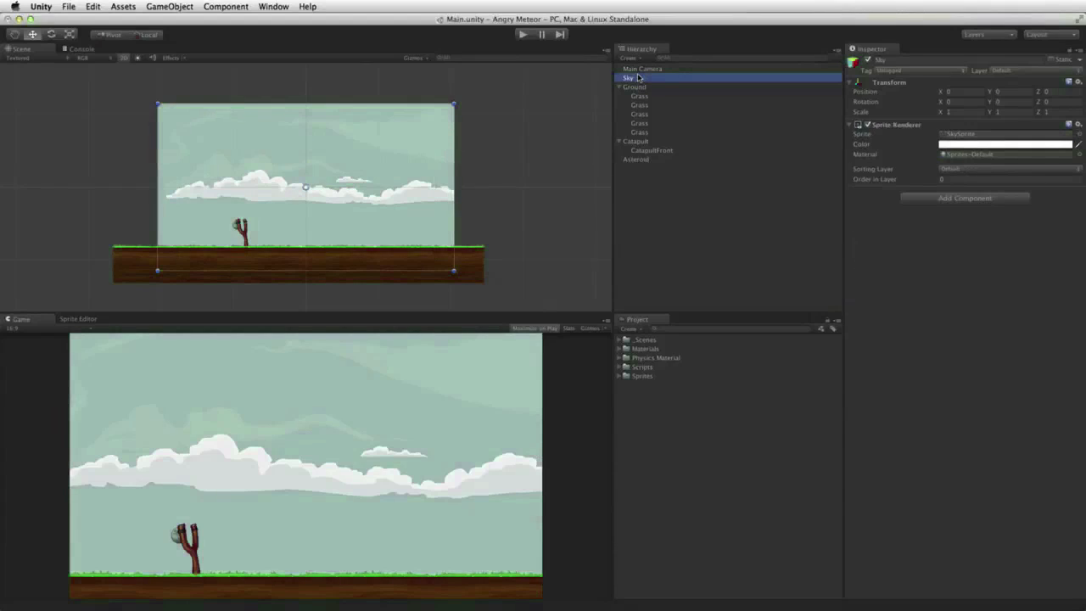
- Examine the Ground object and its Grass child sprites across the scene
click(653, 88)
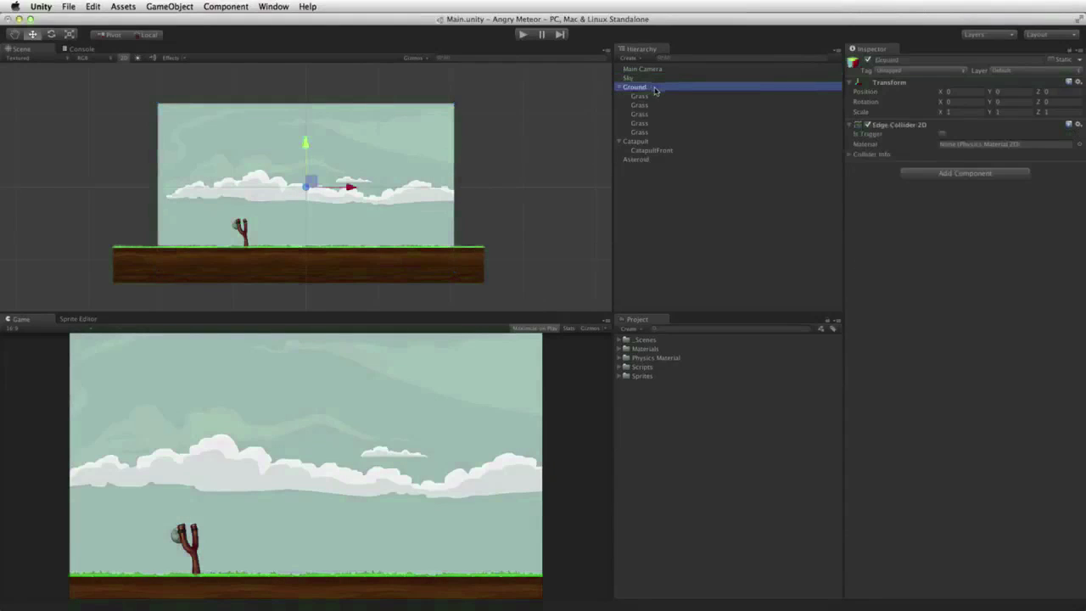
click(641, 96)
key(Down)
key(Down)
key(Down)
key(Down)
key(Down)
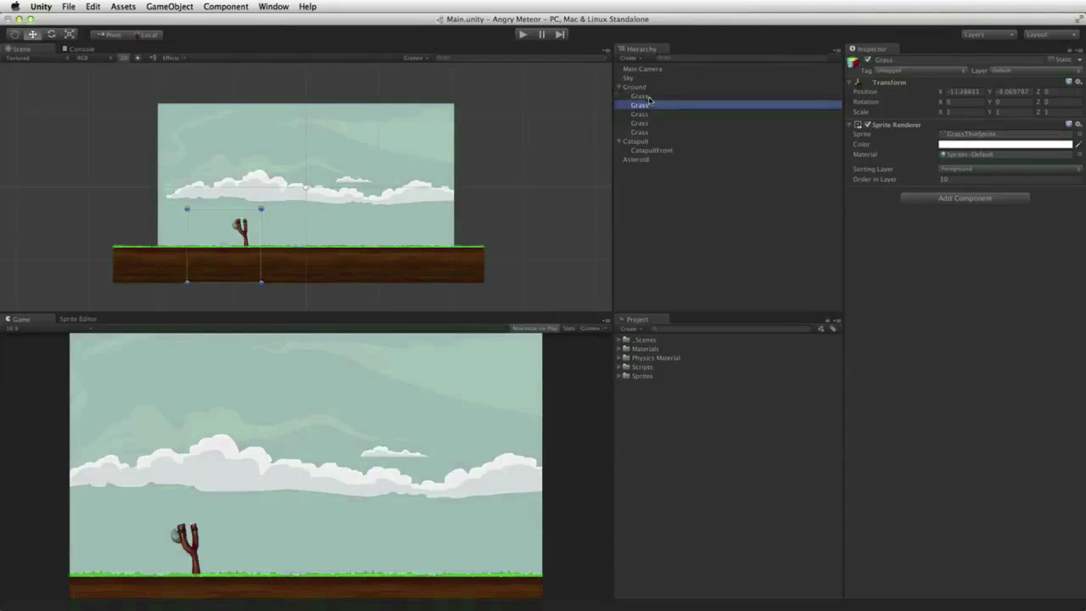
key(Up)
key(Up)
key(Up)
key(Up)
key(Down)
click(649, 88)
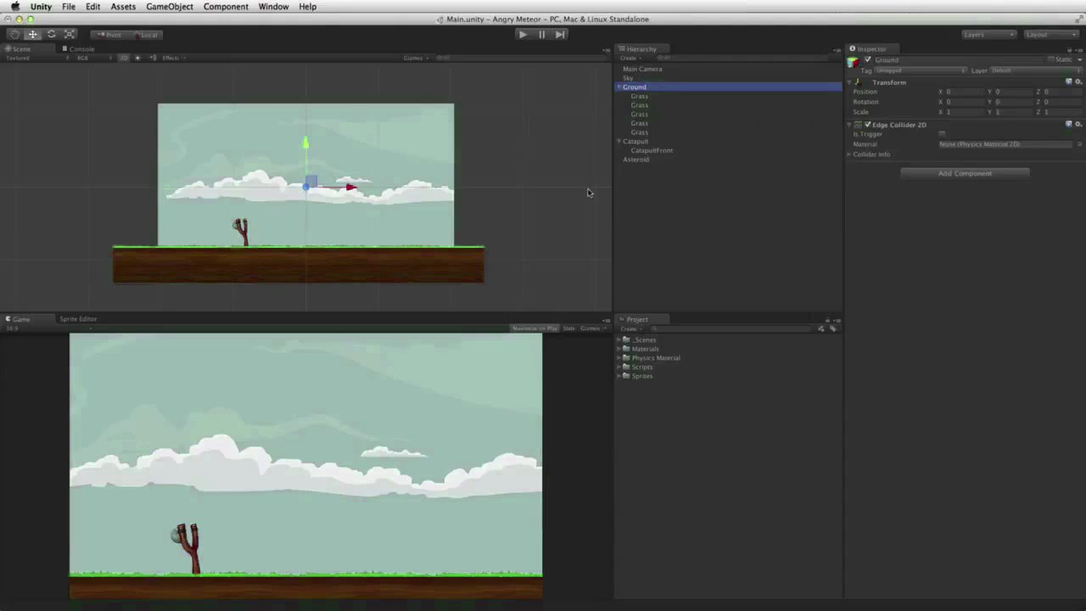
key(f)
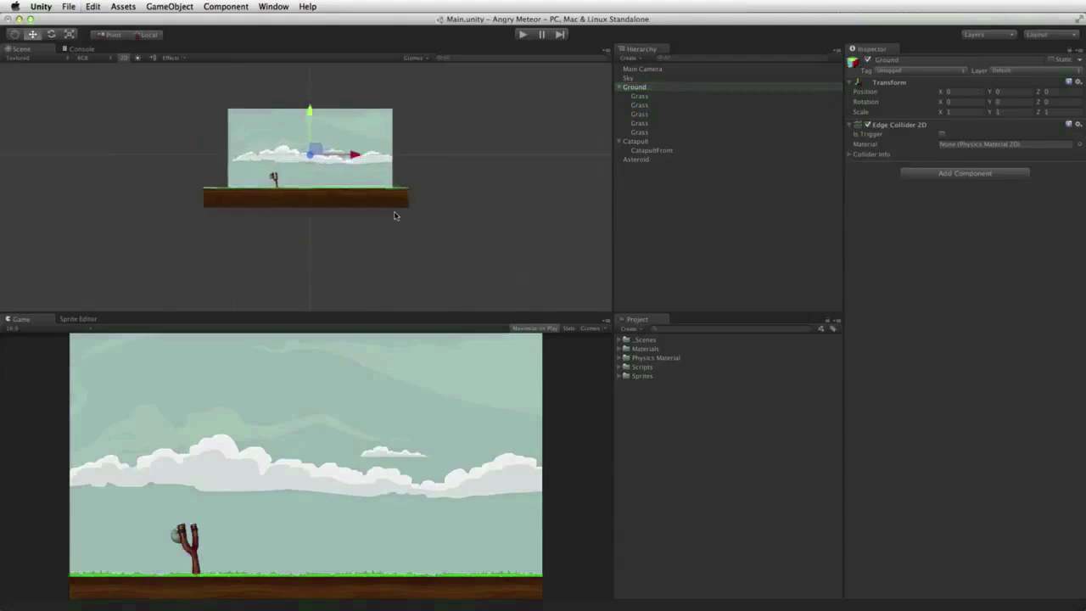
scroll(424, 197, up, 2)
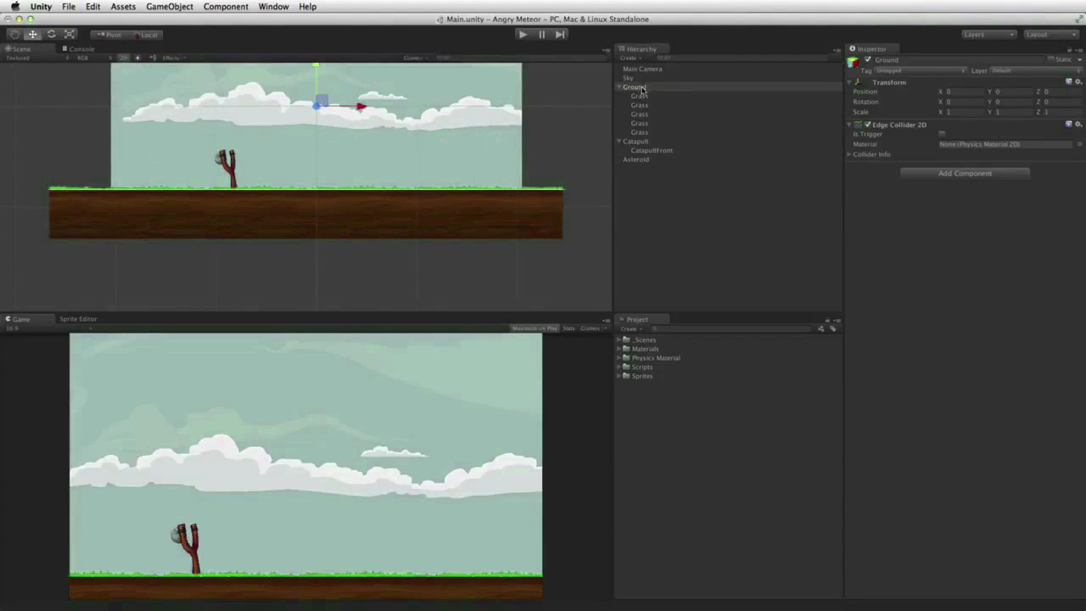
click(642, 97)
click(643, 105)
click(643, 114)
click(645, 124)
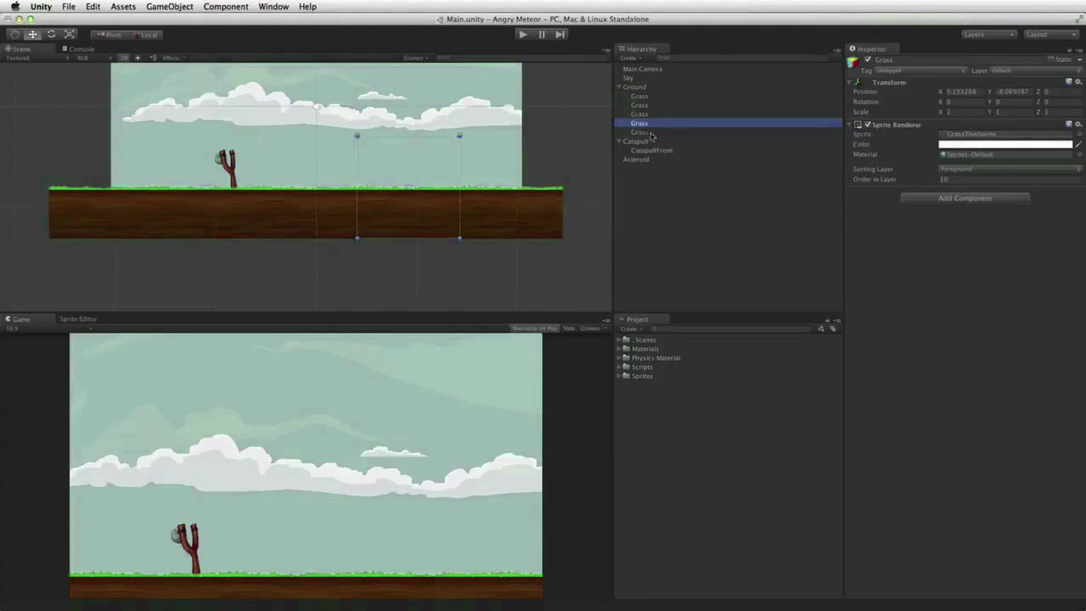
- Frame CatapultFront in the scene and examine the components of CatapultFront, Catapult and Asteroid
click(649, 150)
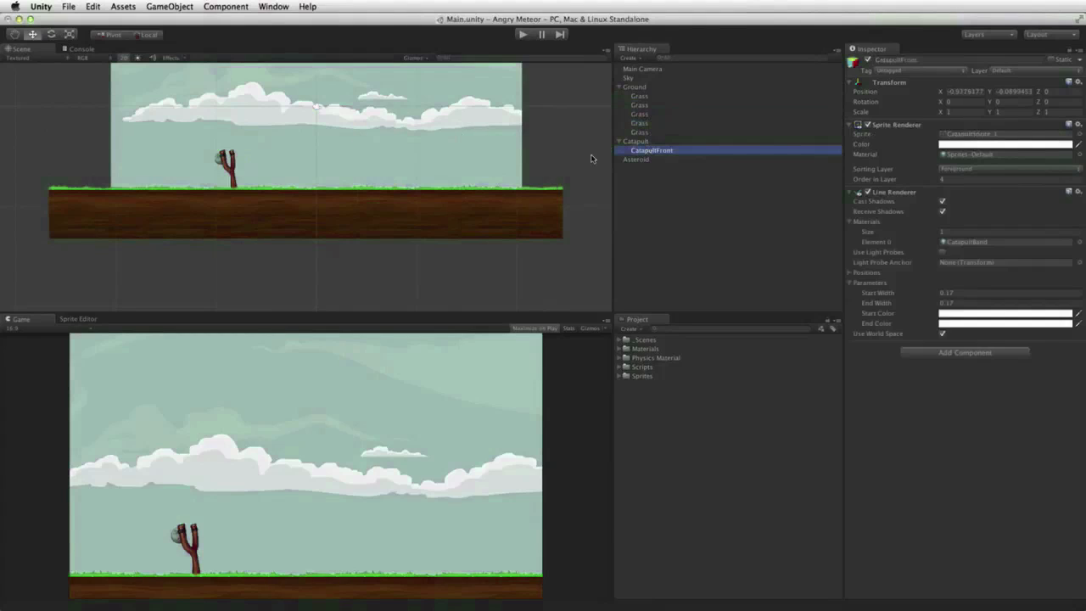
key(f)
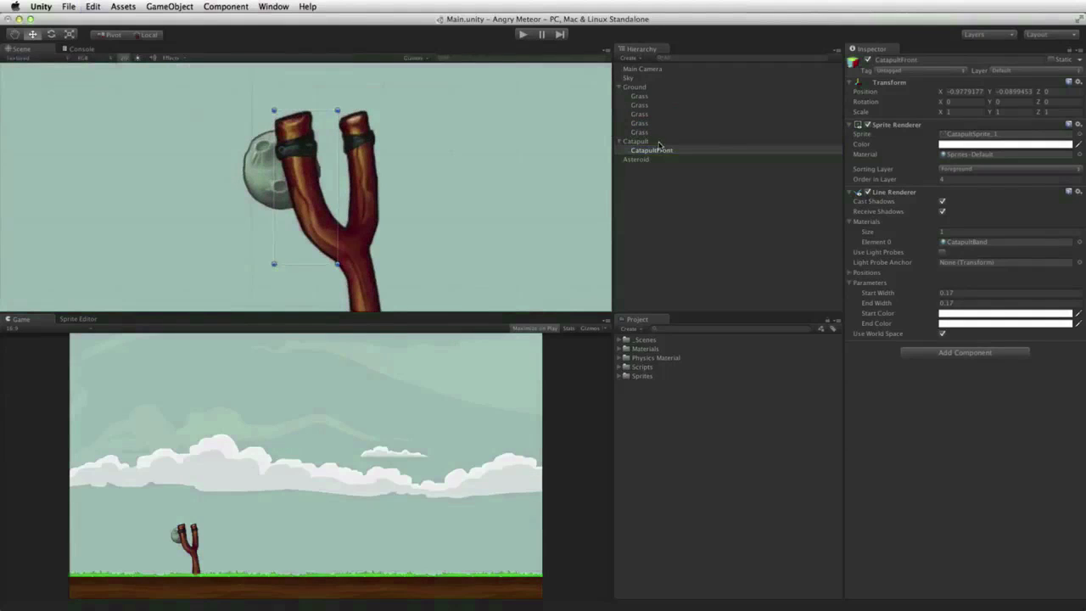
click(660, 144)
click(659, 150)
click(659, 142)
click(659, 151)
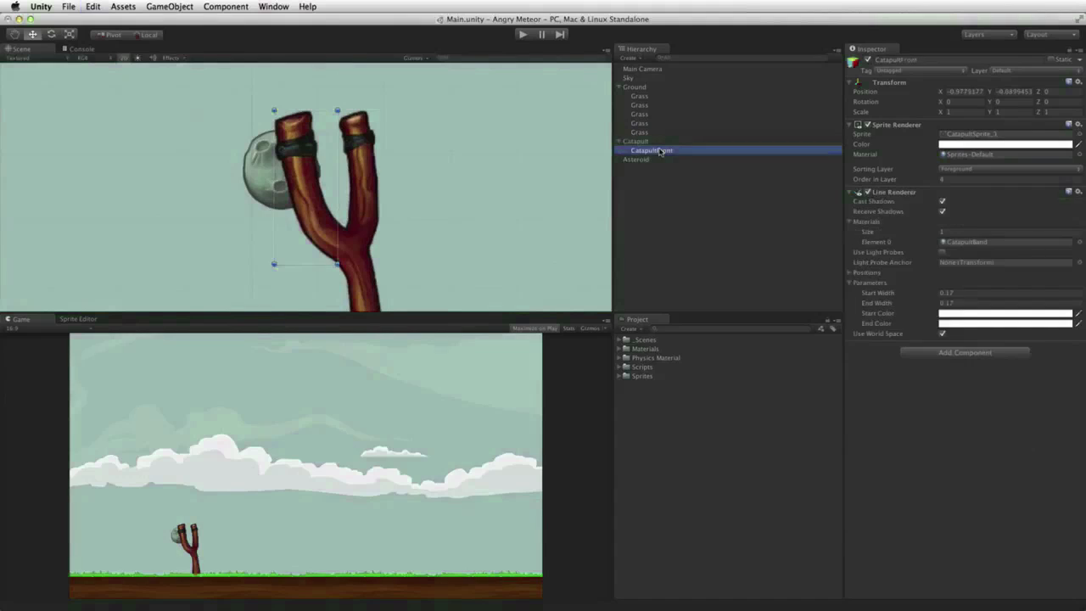
click(658, 142)
click(655, 150)
click(646, 159)
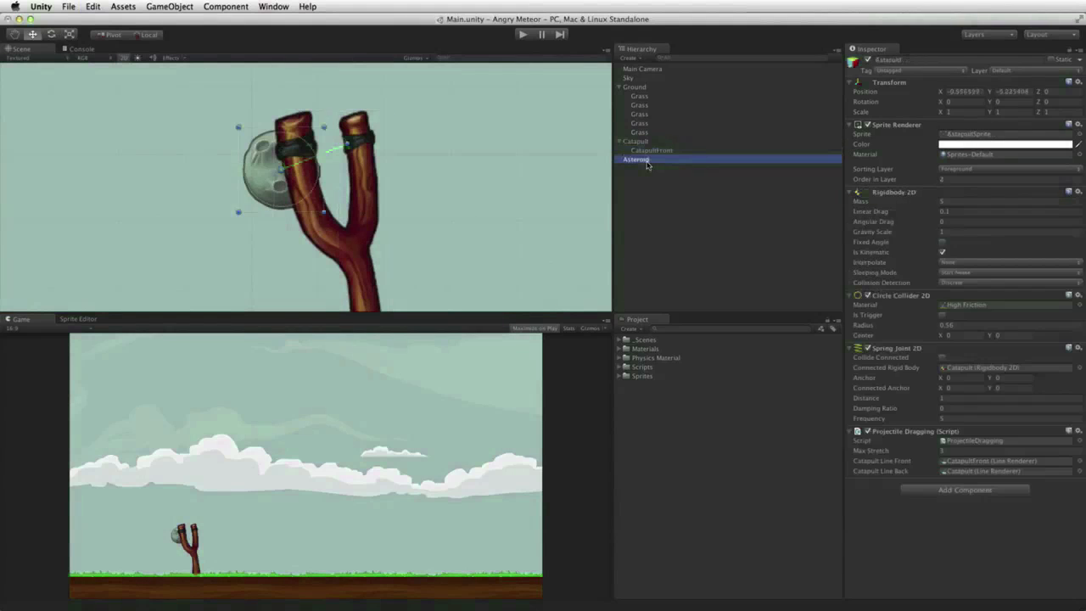
click(642, 141)
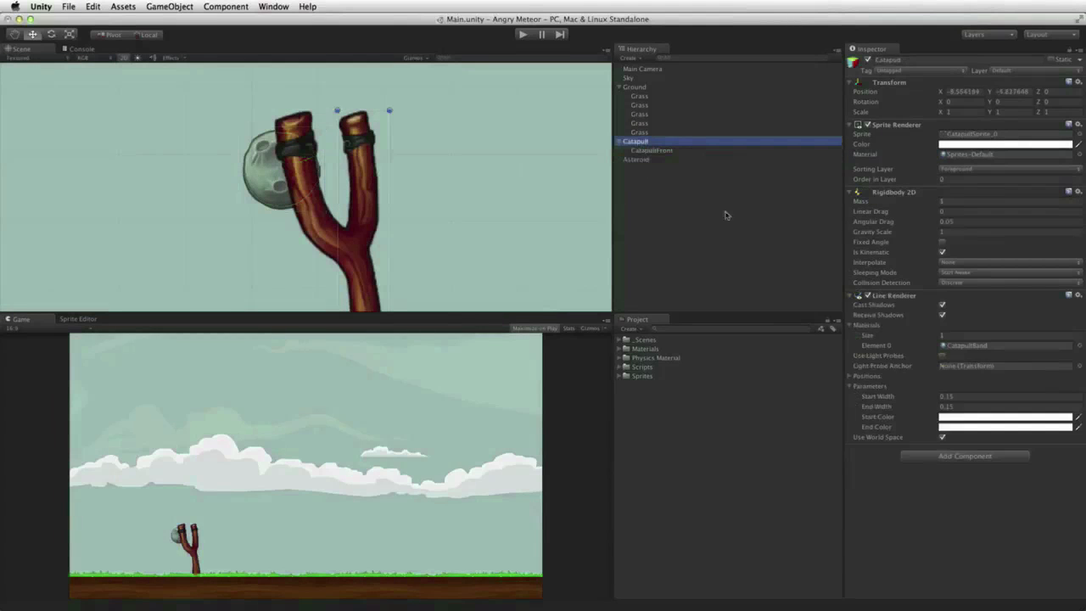
- Locate the Catapult's source texture, inspect CatapultSprite's slices in the Sprite Editor, and return to the Game view
click(967, 134)
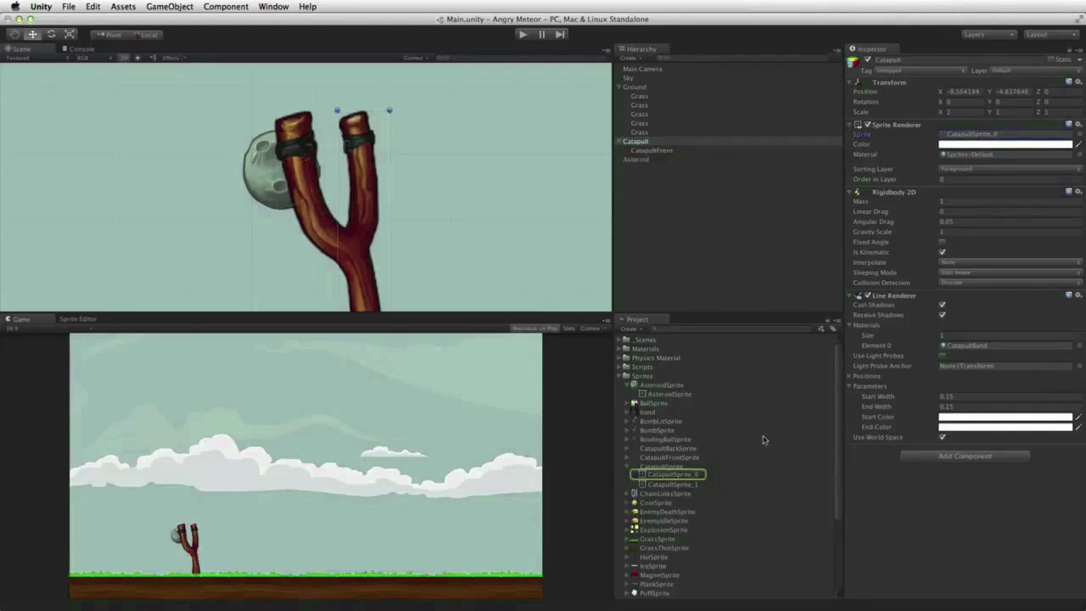
click(669, 466)
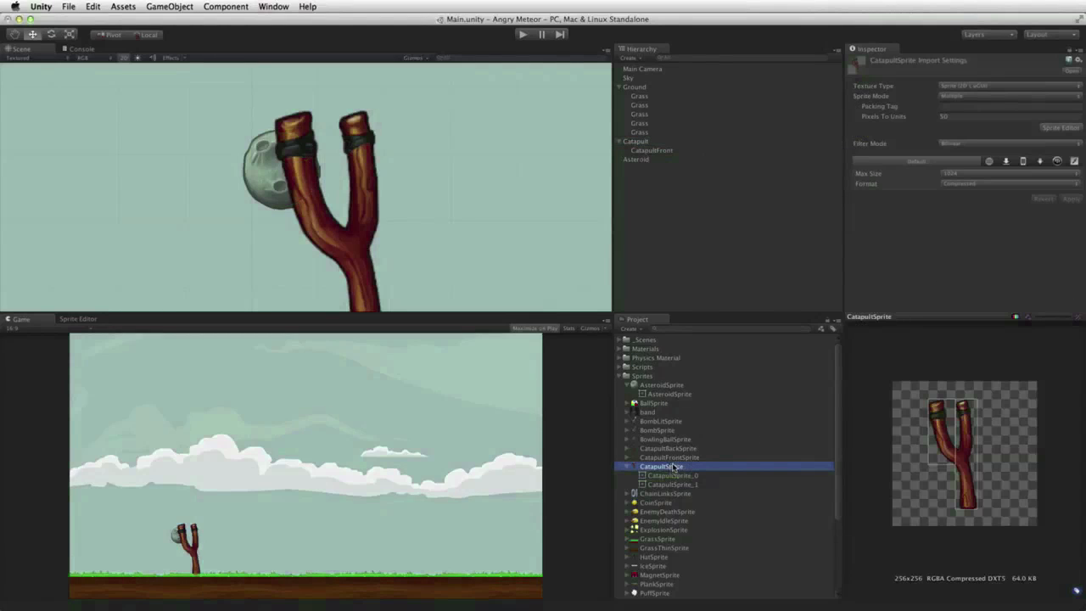
click(1066, 128)
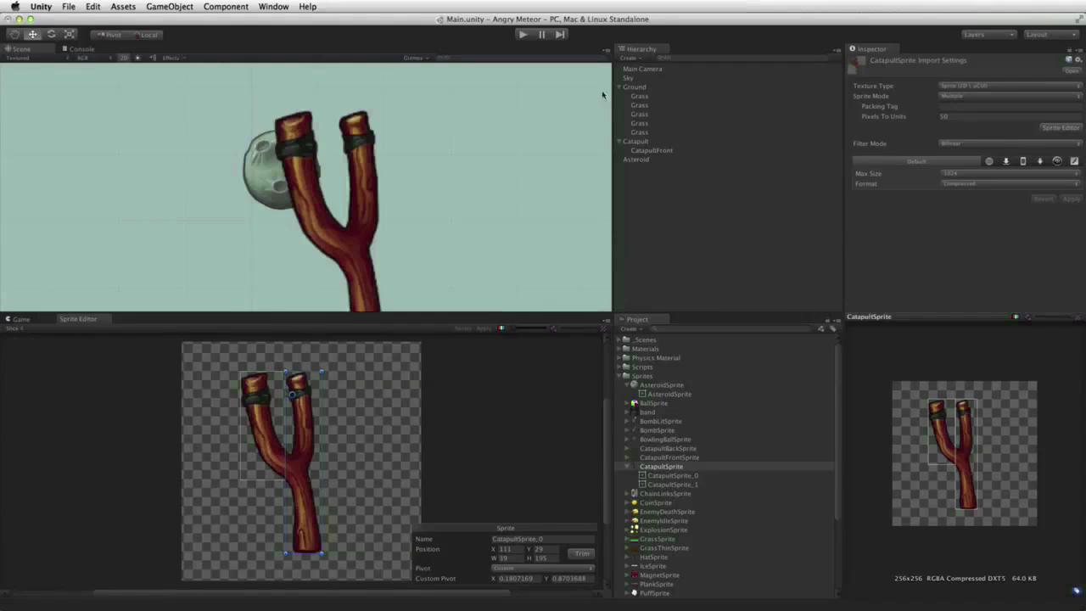
click(620, 375)
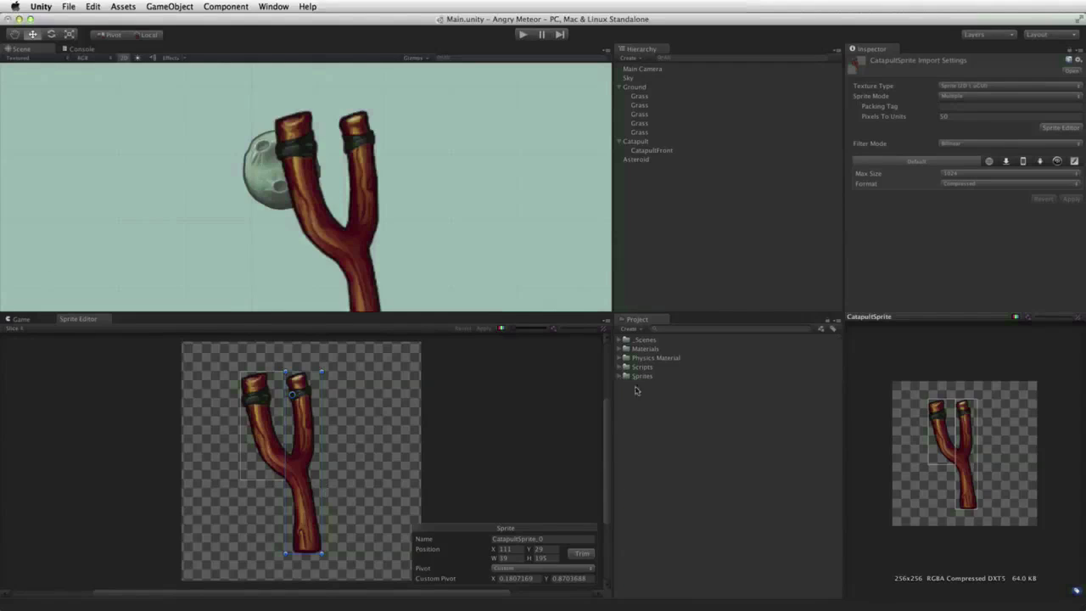
click(40, 319)
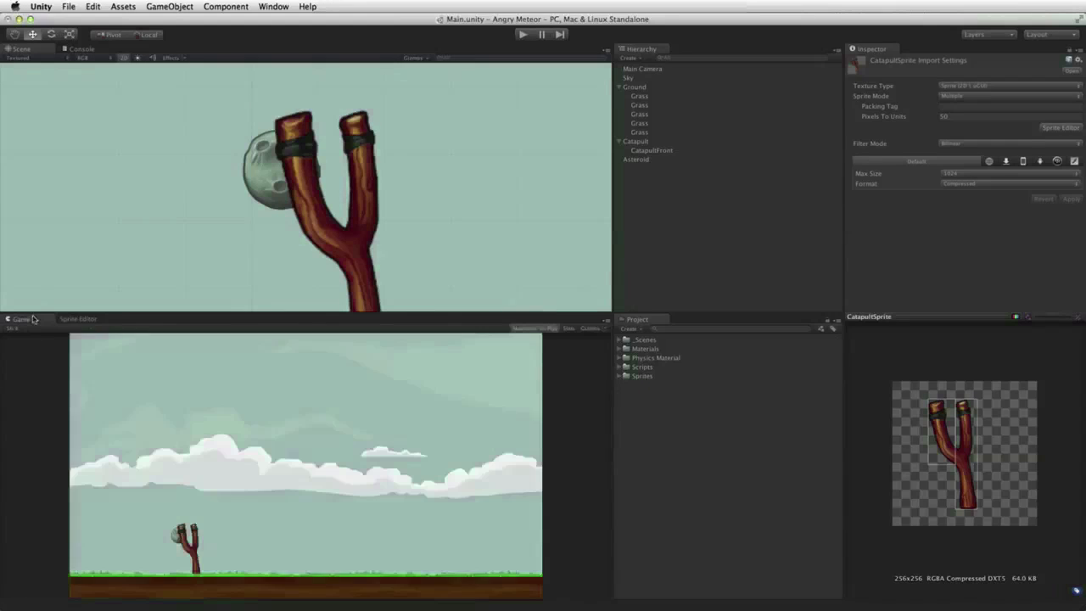
- Open the ProjectileDragging script from the Scripts folder for review
click(620, 366)
click(668, 378)
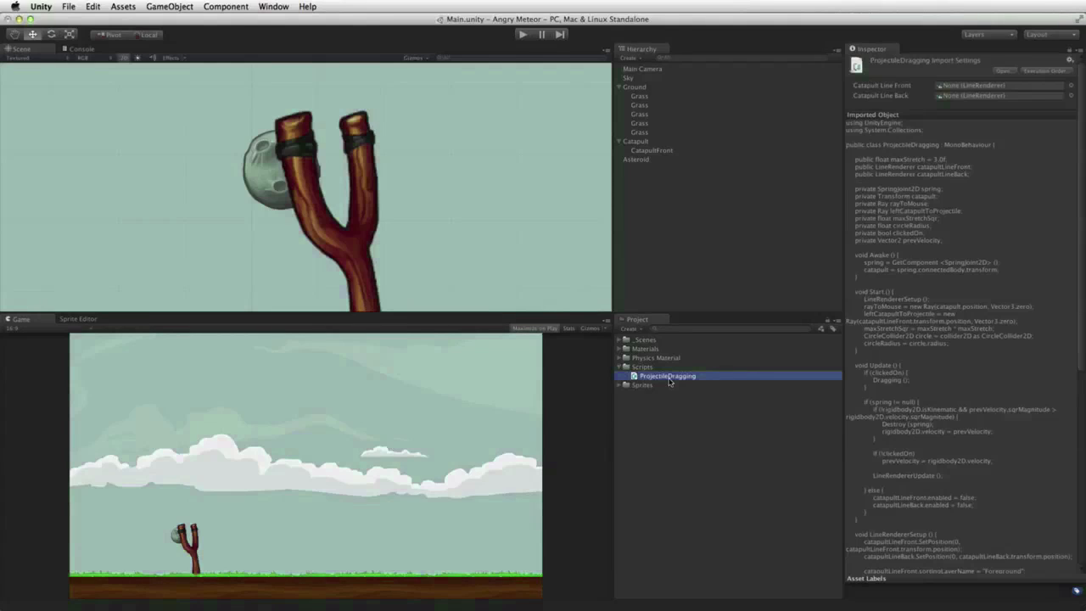
double_click(670, 379)
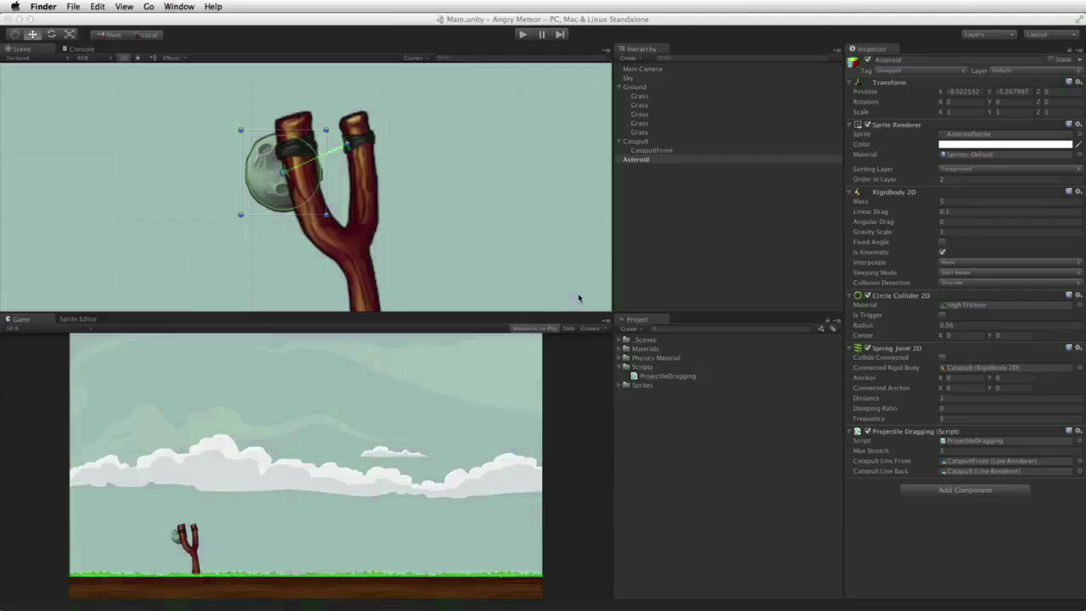
- Play-test the scene by pulling back and launching the asteroid, and stop play mode
click(521, 36)
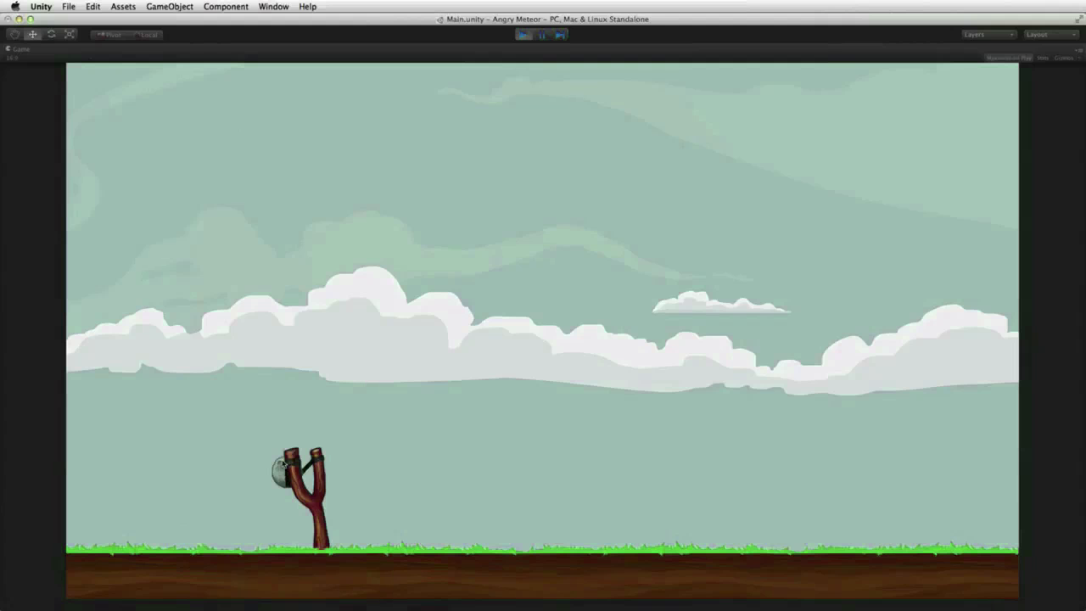
drag(283, 465, 153, 492)
key(super+p)
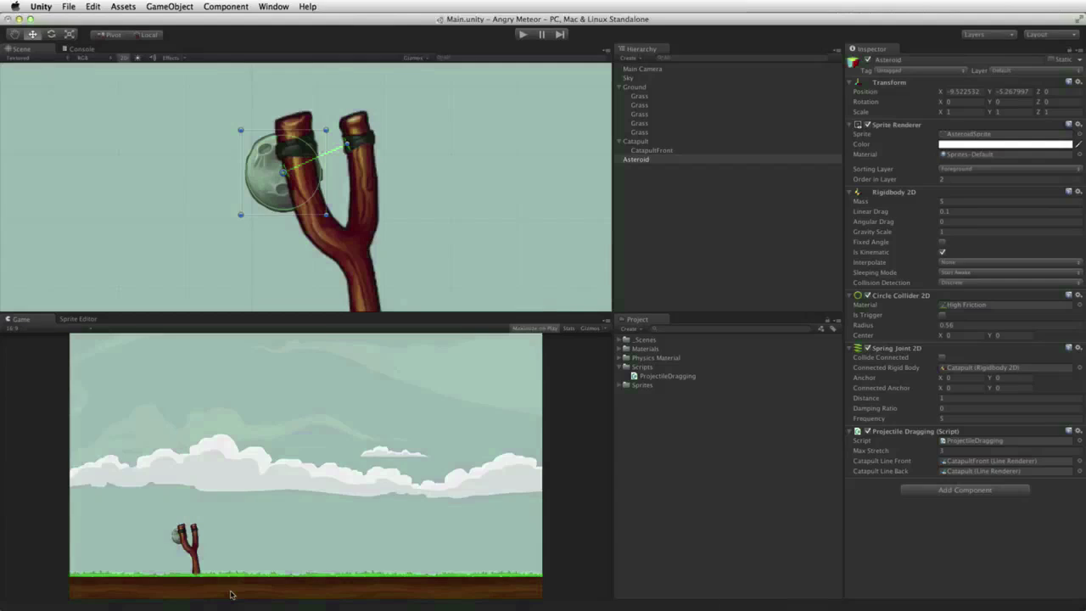
- Add a new CSharp script named ProjectileFollow to the Main Camera and move the script asset into the Scripts folder
click(640, 70)
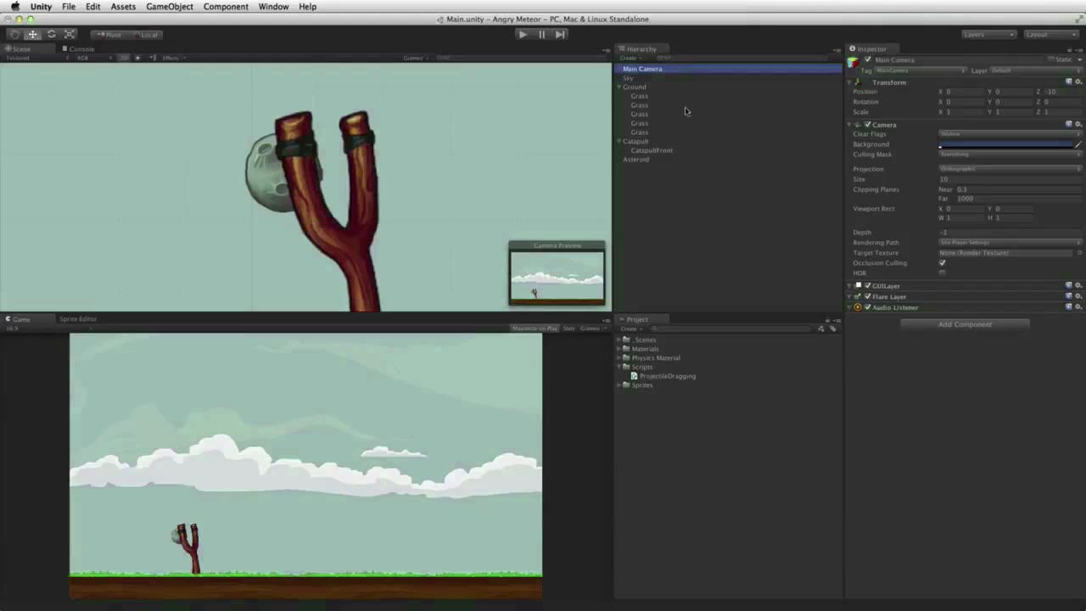
click(954, 325)
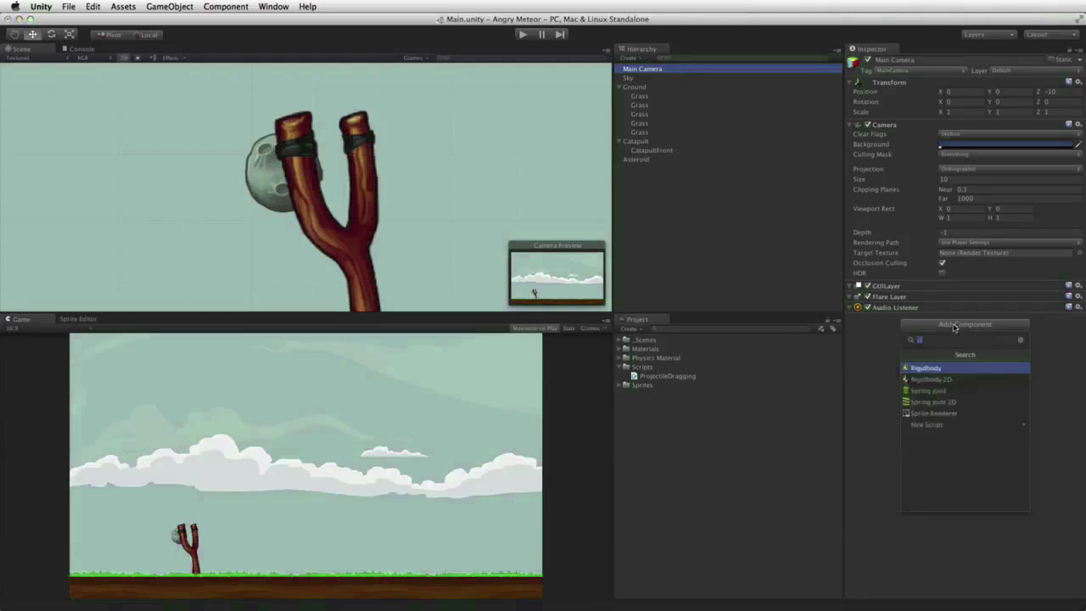
click(950, 429)
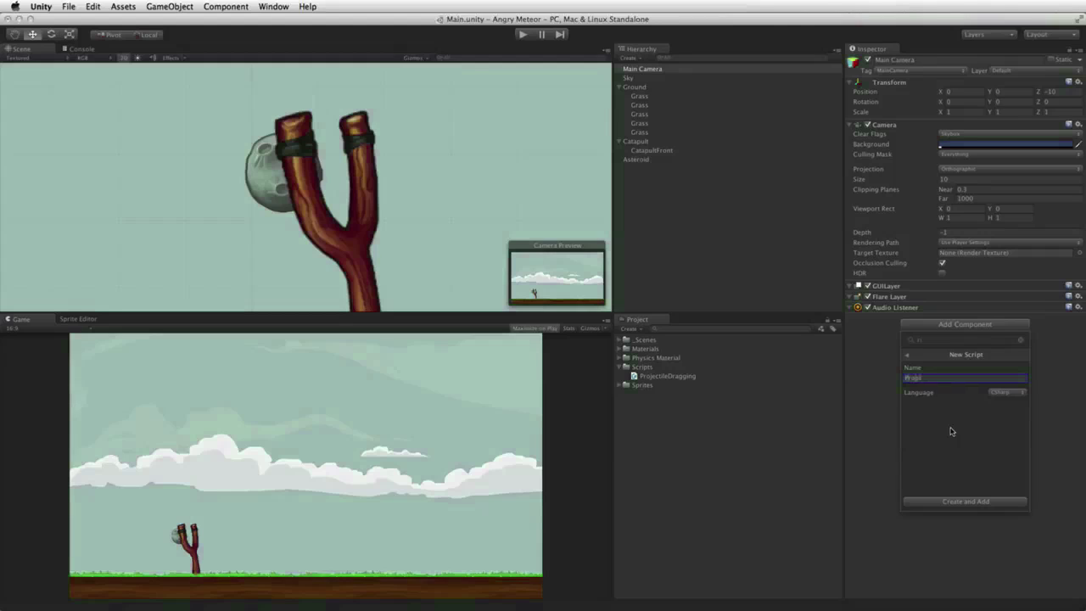
text(ProjectileFollow)
key(Return)
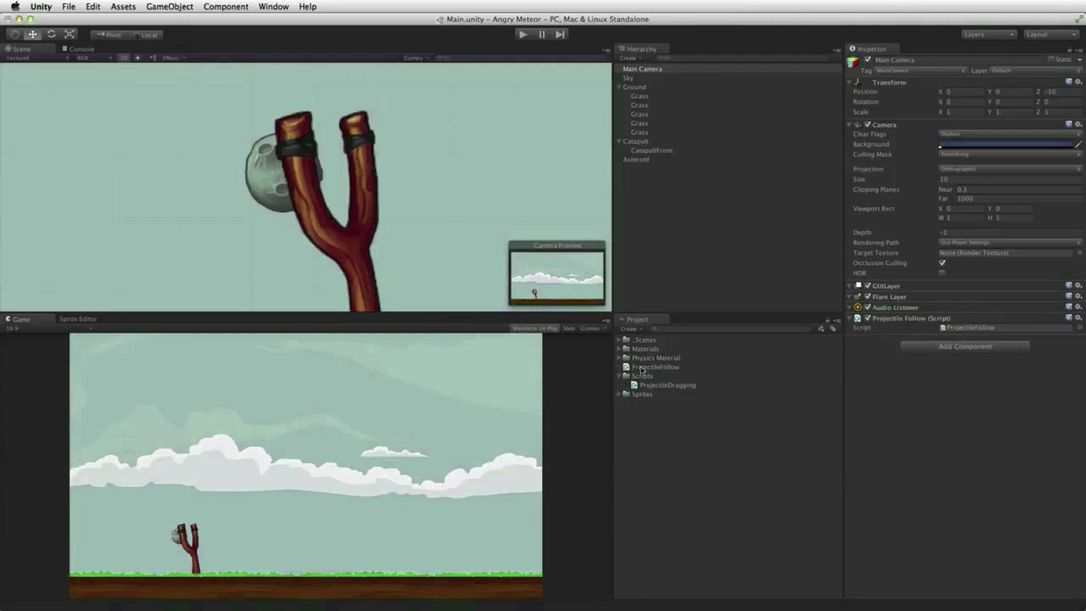
drag(640, 366, 668, 383)
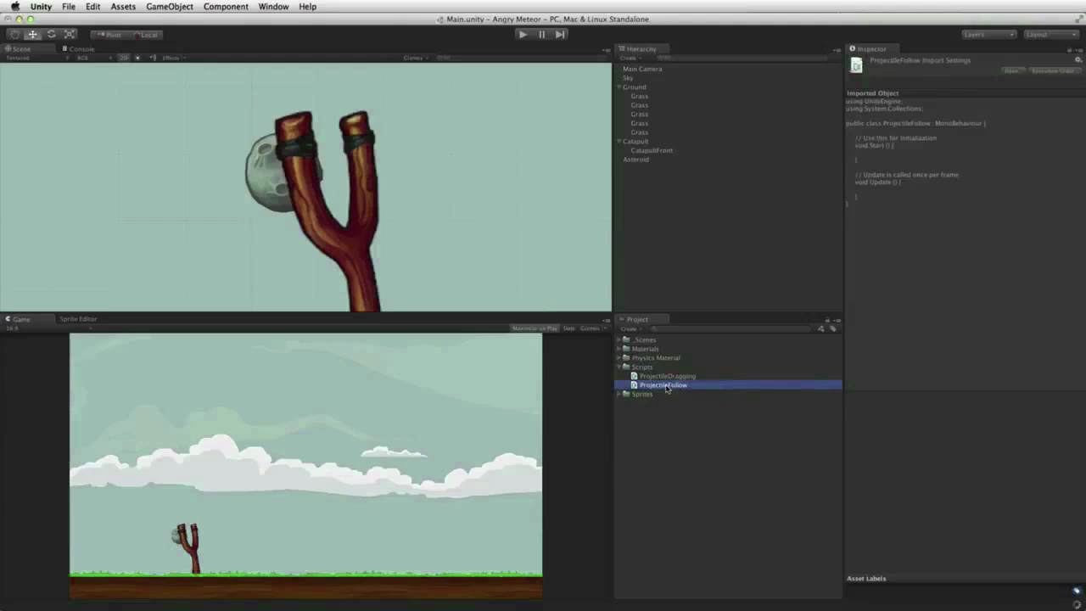
- Open the ProjectileFollow script in MonoDevelop and delete the Start function and the template comments above Start and Update
double_click(667, 386)
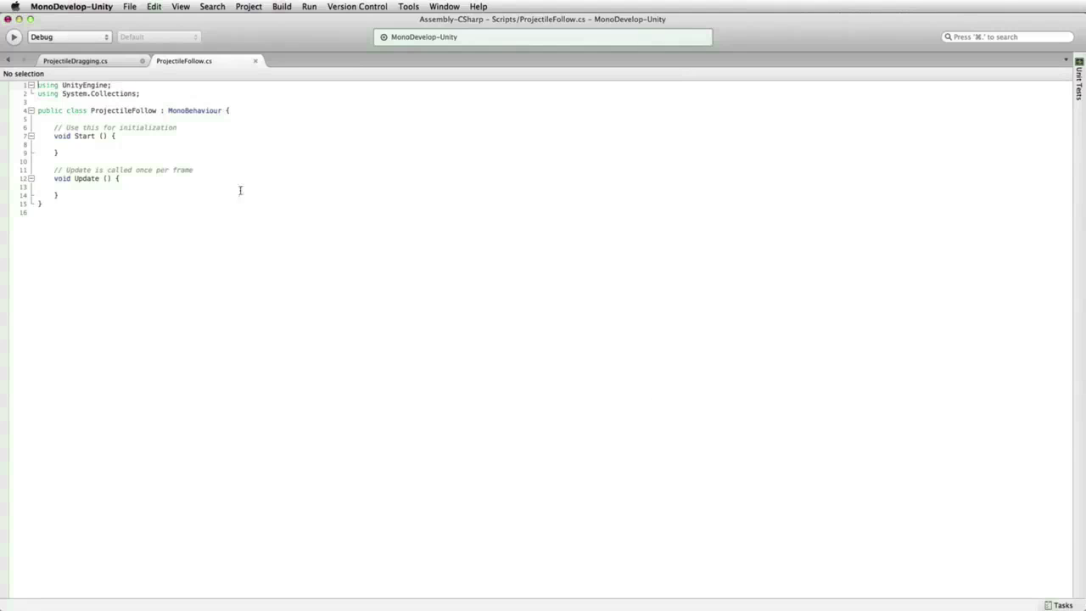
drag(194, 170, 48, 127)
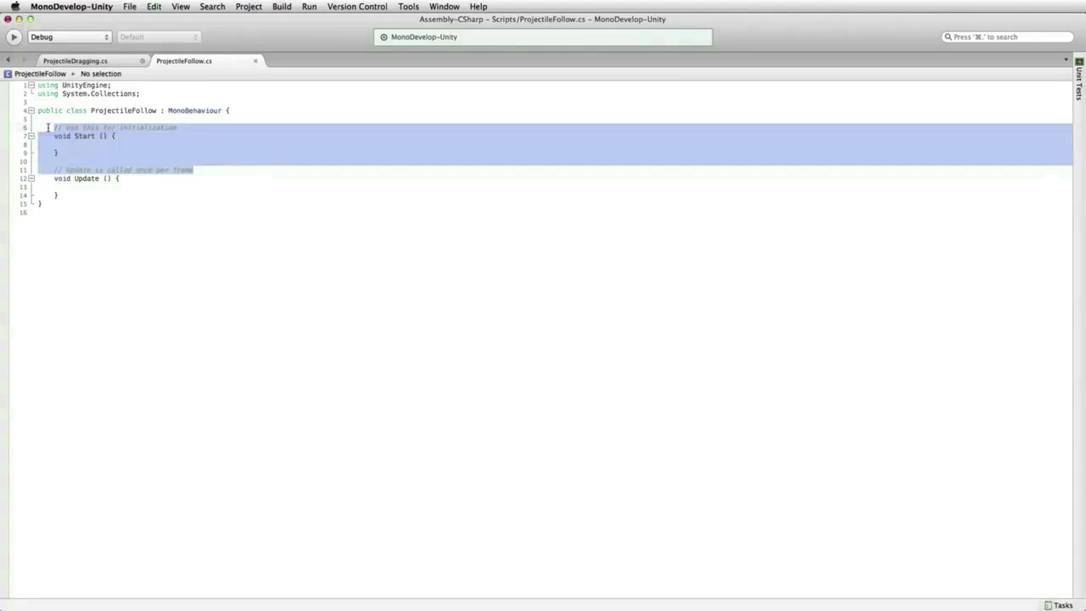
key(BackSpace)
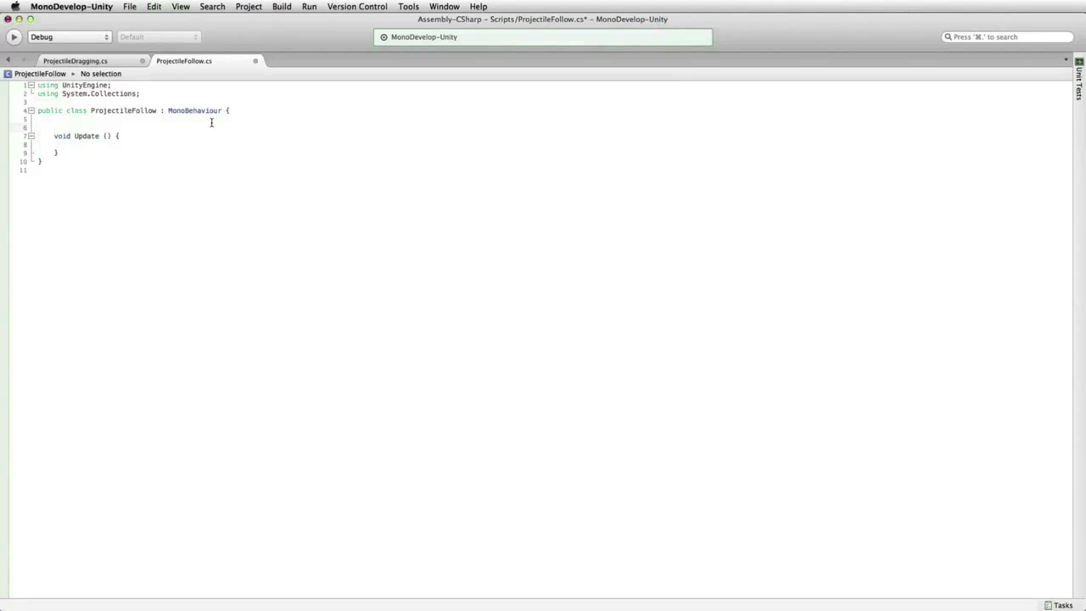
- Declare a public Transform variable named projectile at the start of the ProjectileFollow class
text(p)
text(blic tran)
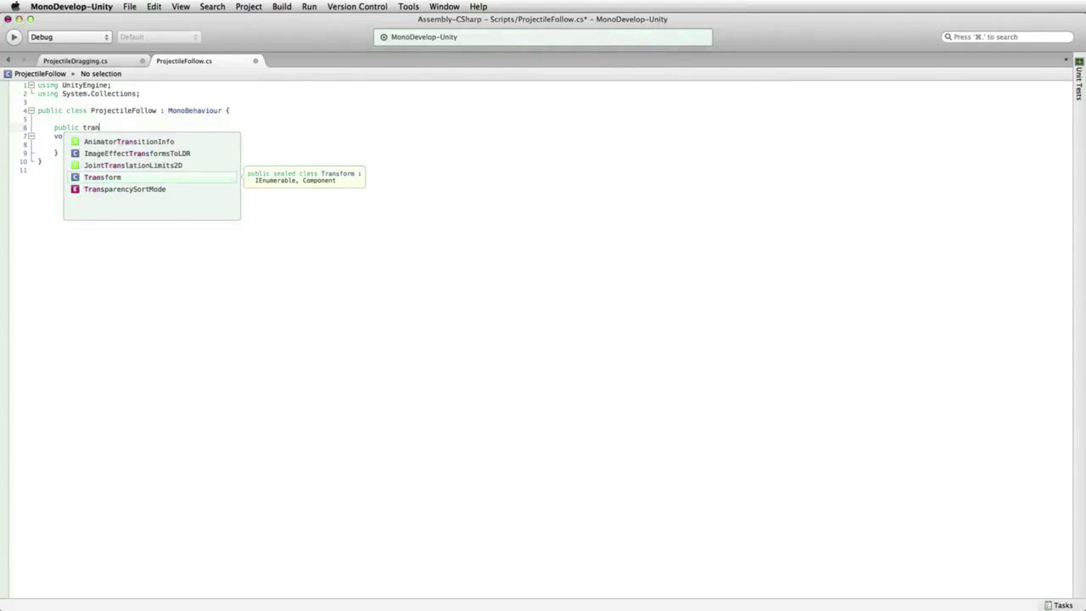
text(sform proje)
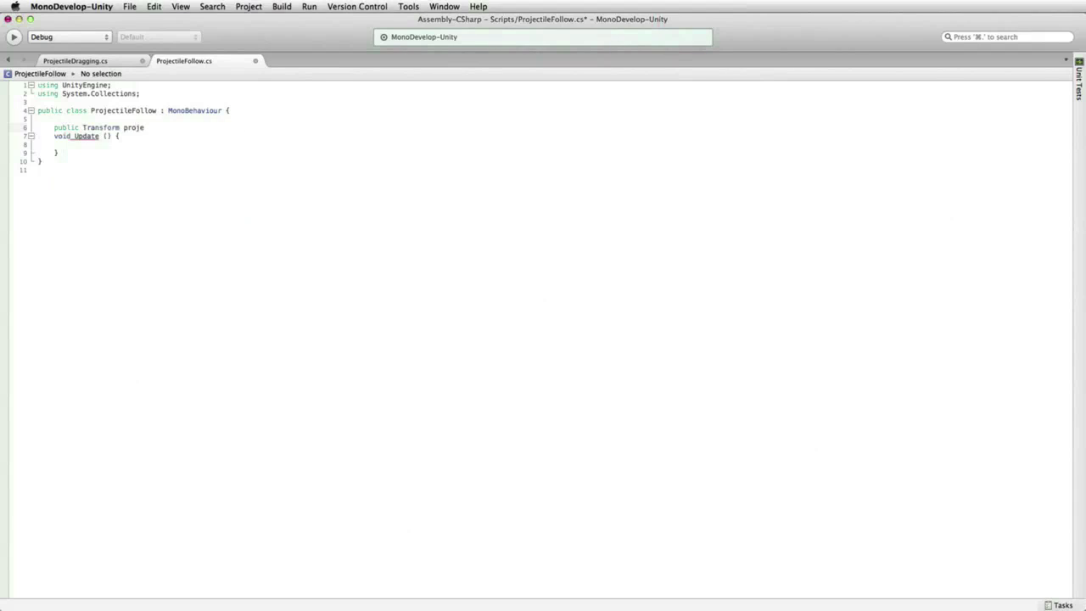
text(ctile;)
key(Return)
- Declare a public Transform variable named farLeft below the projectile variable
key(super+equal)
key(super+equal)
key(super+equal)
key(super+equal)
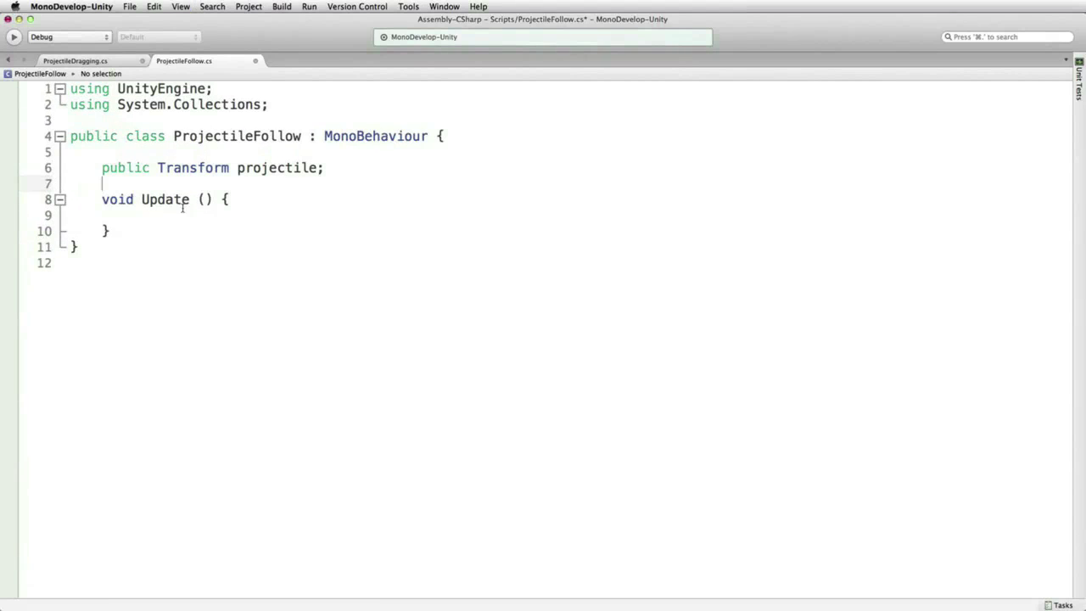
text(public )
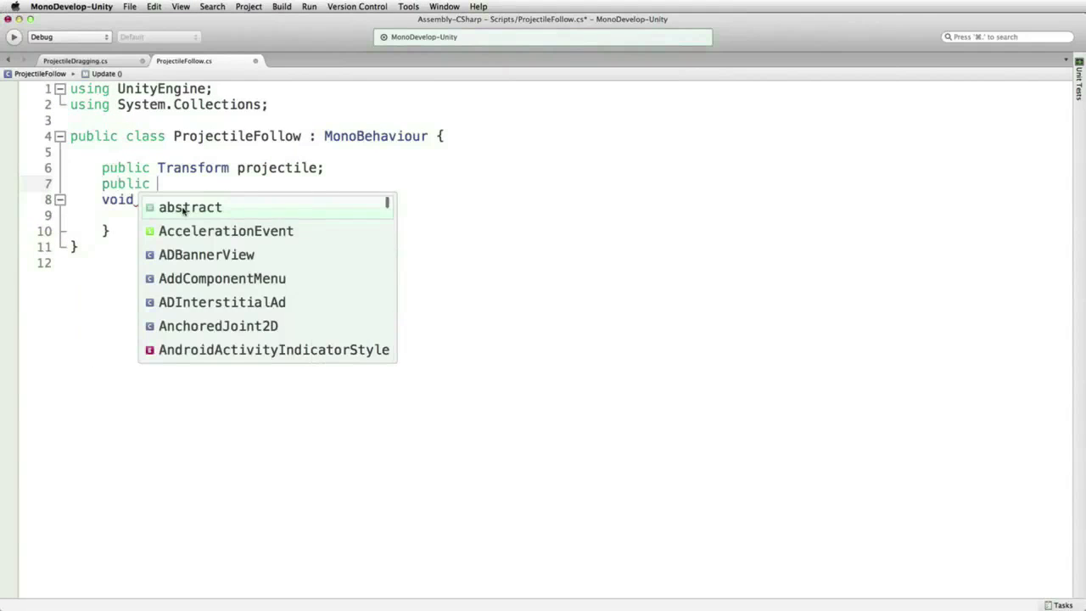
text(Transform )
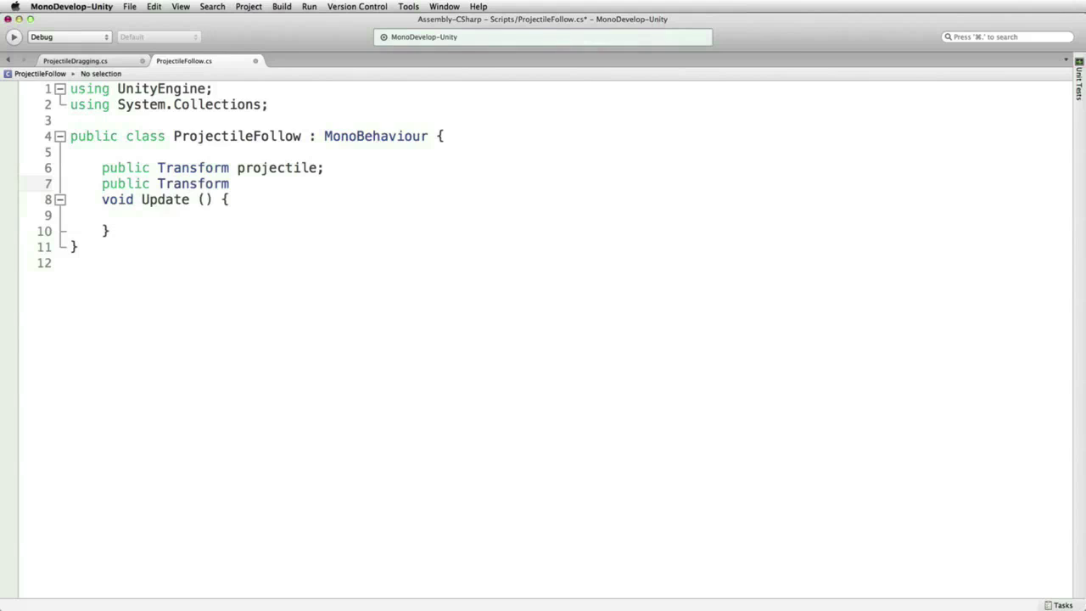
text(farLeft;)
key(Return)
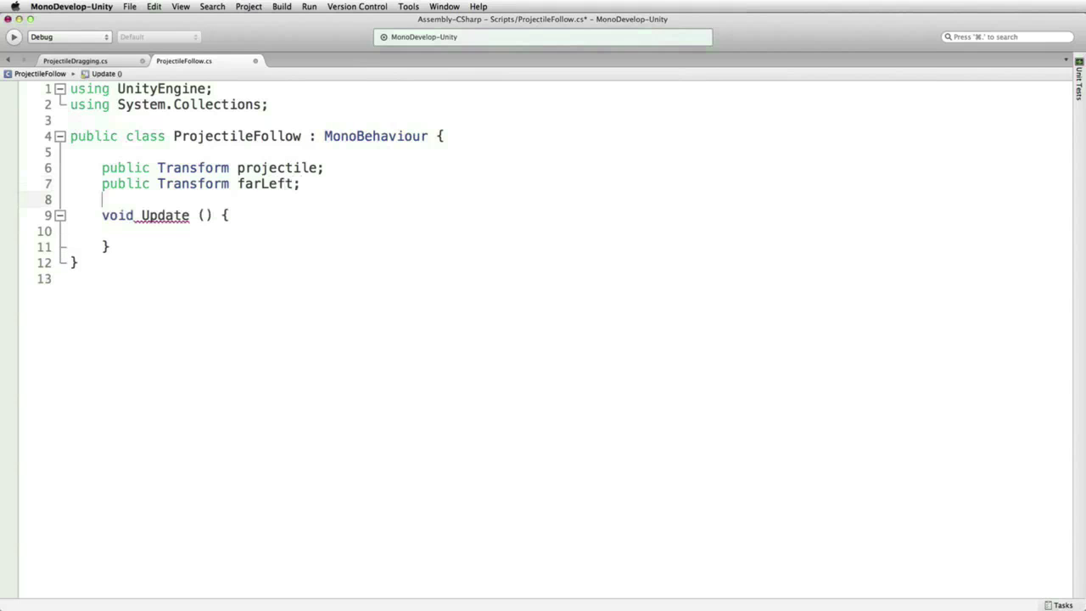
- Declare a public Transform variable named farRight below farLeft, leaving an empty line before Update
text(public )
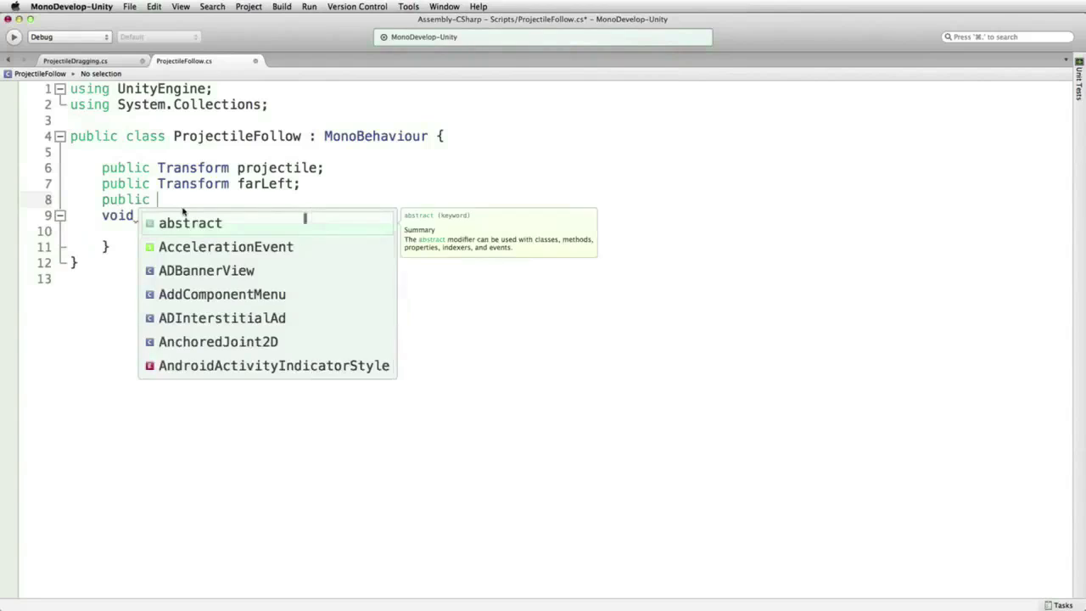
text(Tran)
key(Return)
text(fa)
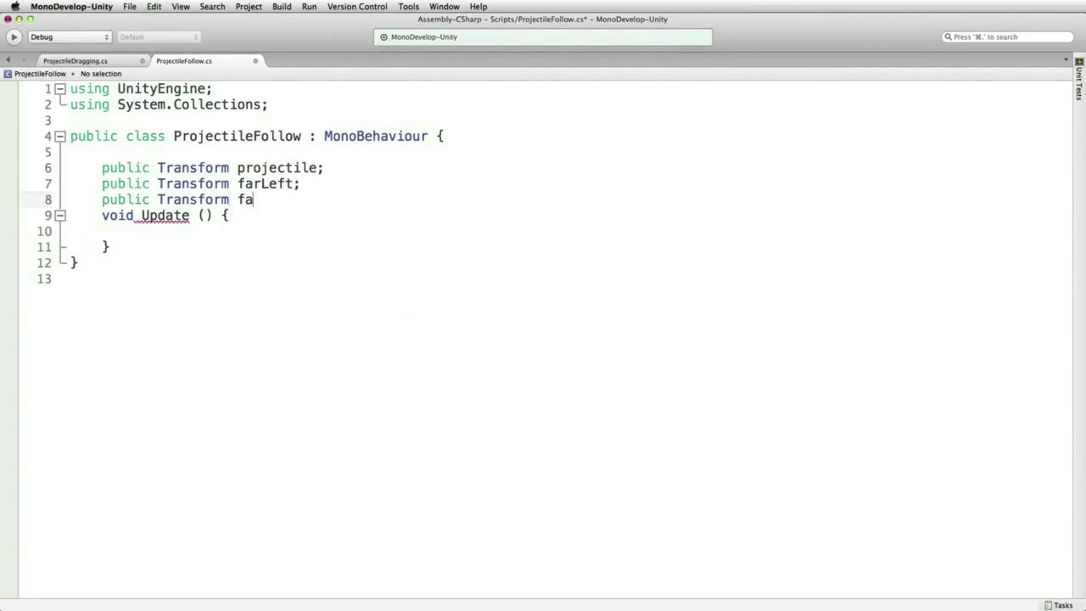
text(rRight;)
key(Return)
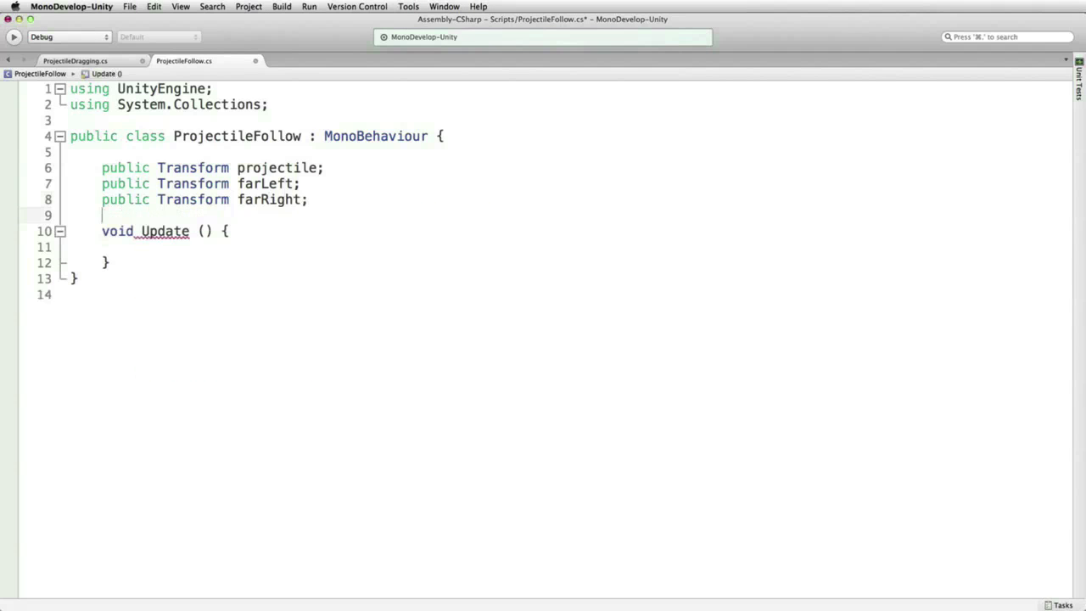
- Inside Update, declare a Vector3 named newPosition and assign it transform.position
click(133, 247)
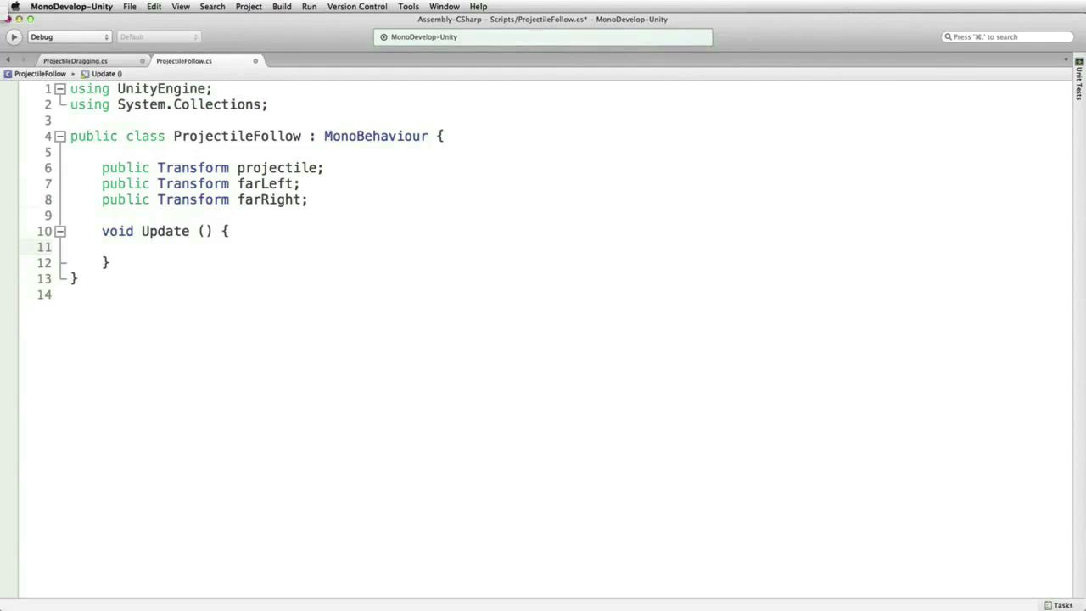
text(Vue)
key(BackSpace)
key(BackSpace)
text(ec)
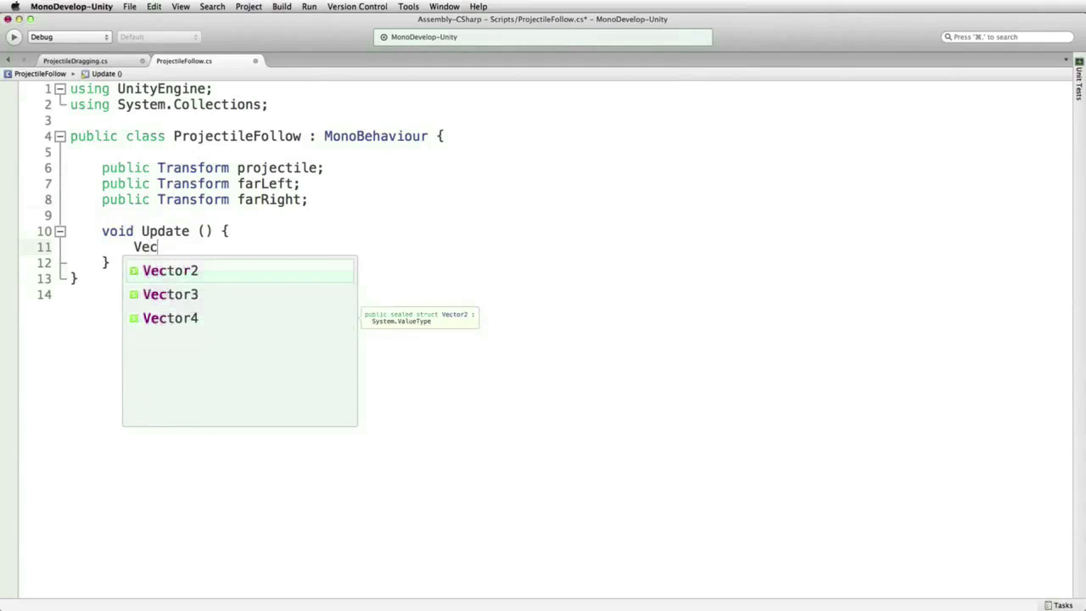
text(tor3 new)
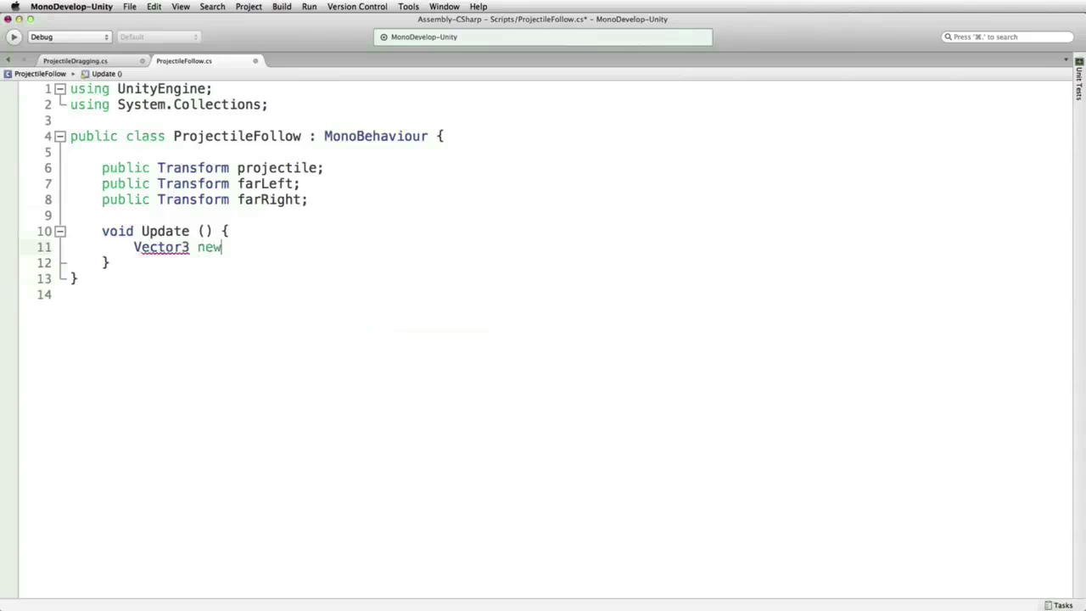
text(Position )
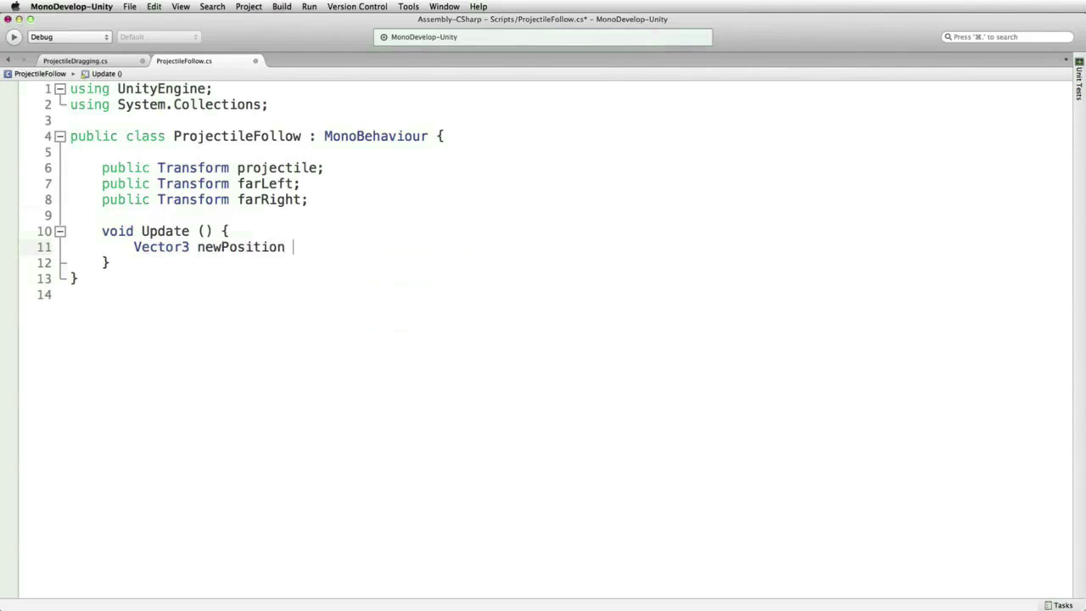
text(= tran)
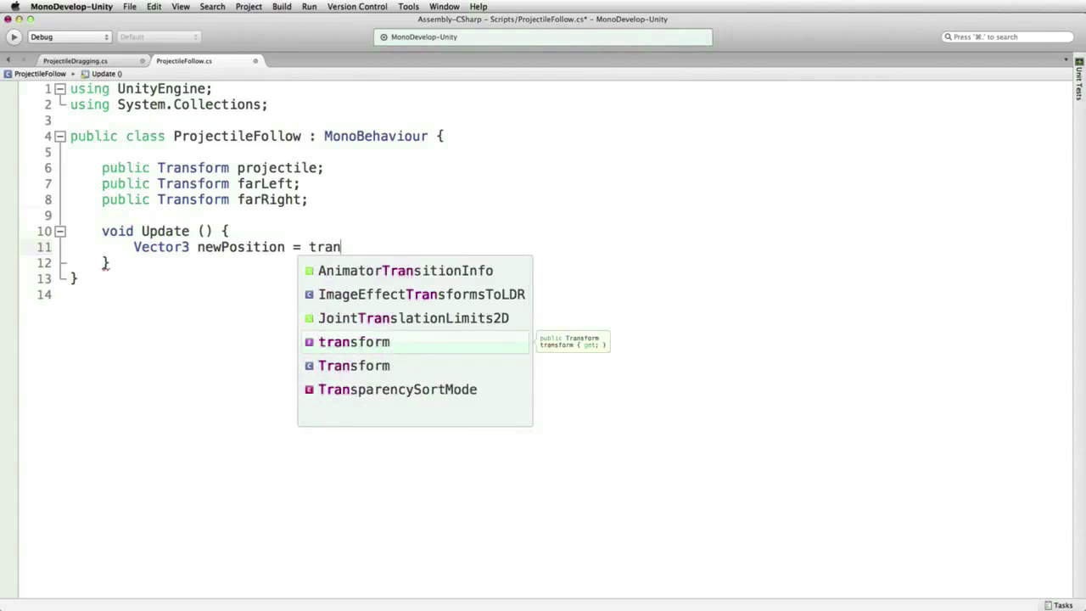
text(sform.position;)
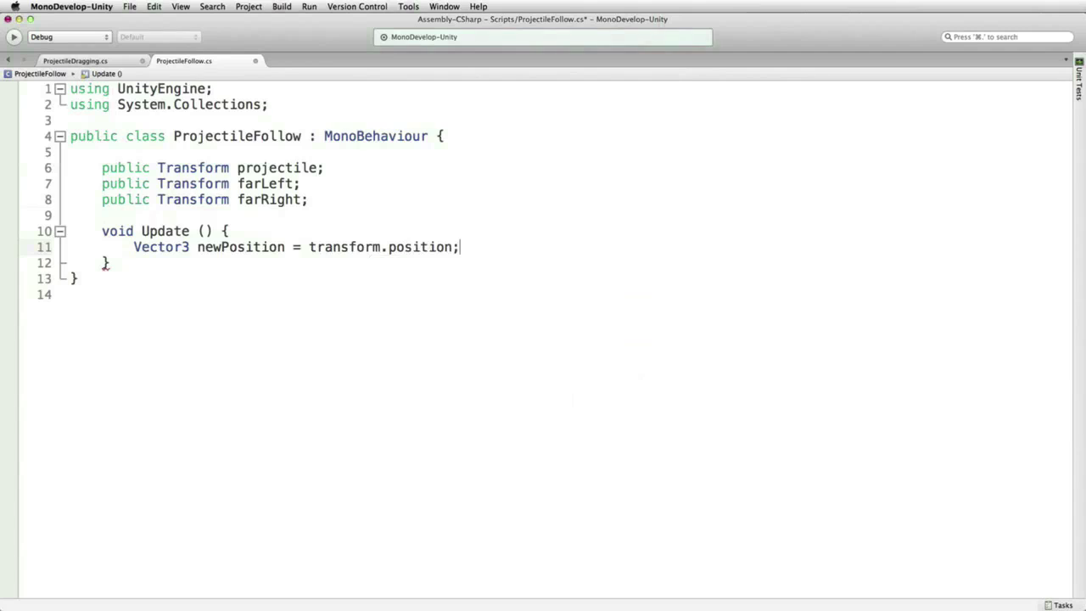
key(Return)
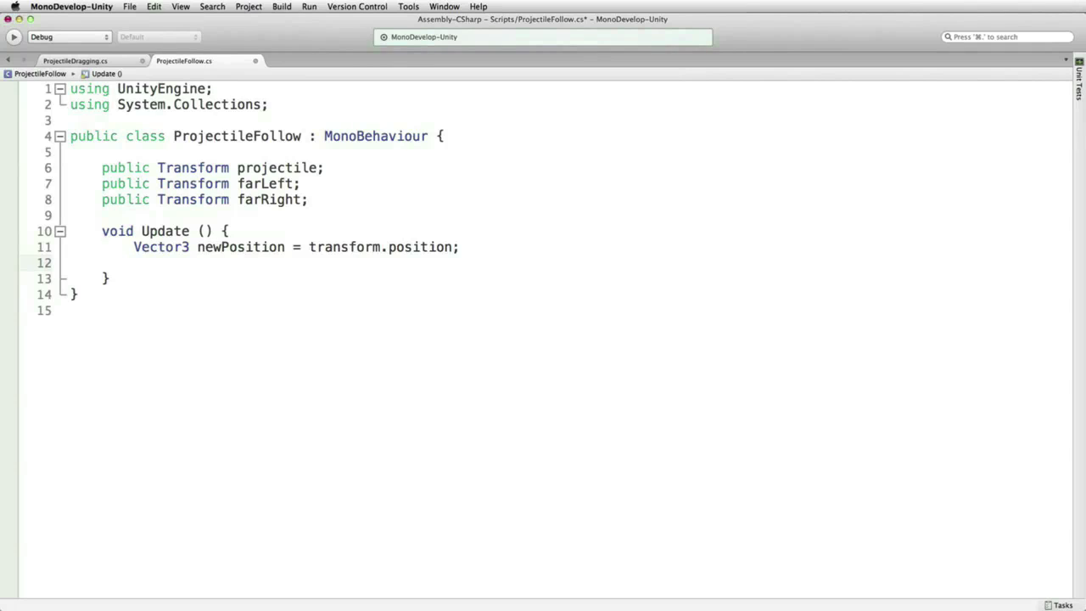
- Add a line in Update that sets newPosition.x to projectile.position.x
text(new)
key(Down)
key(Return)
text(.x )
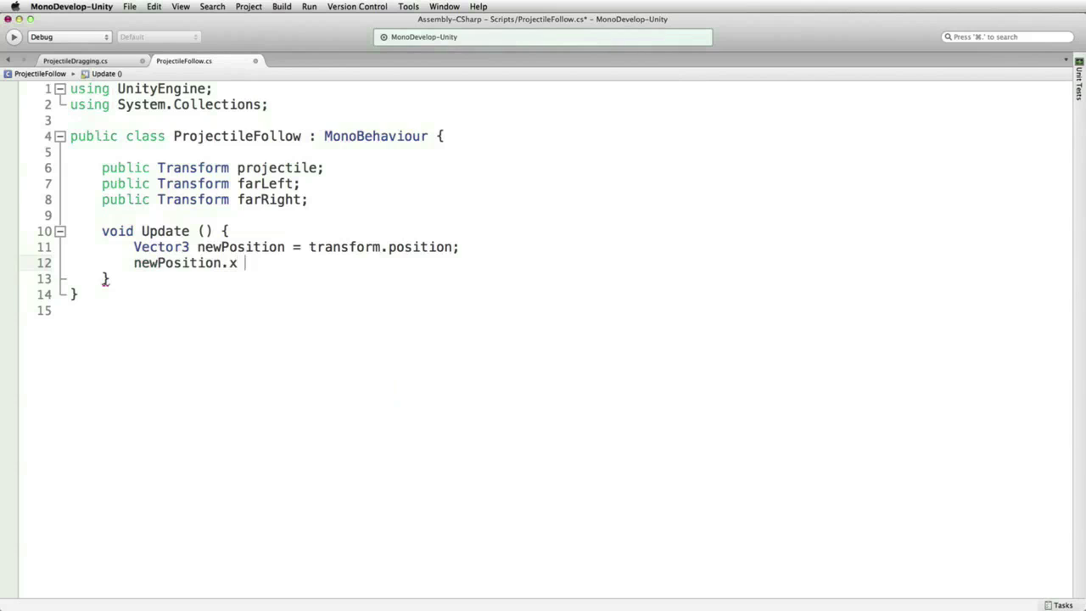
text(= projectile.p)
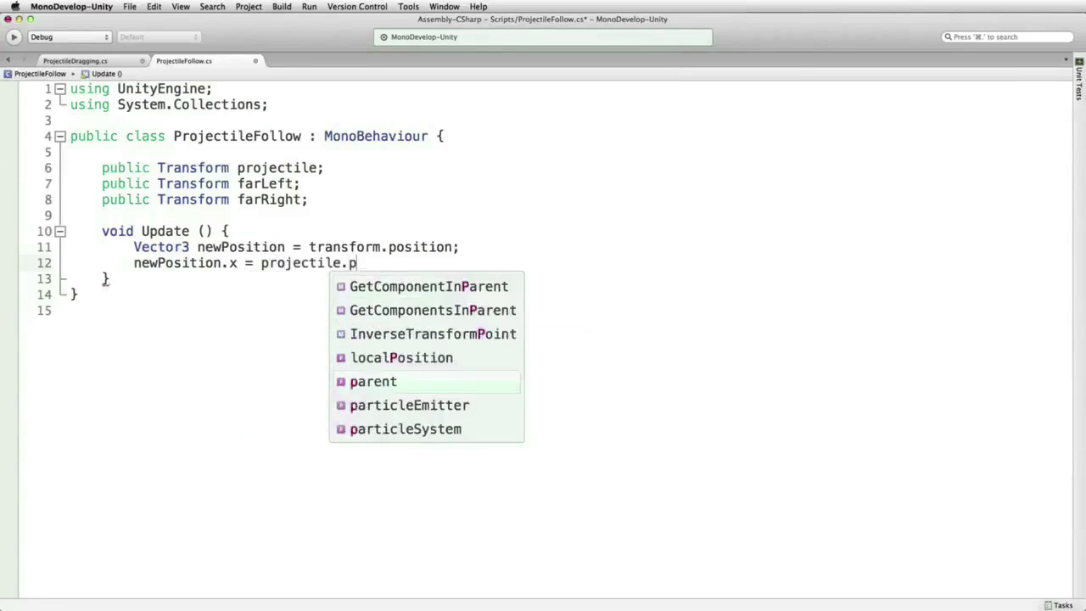
text(osition.x)
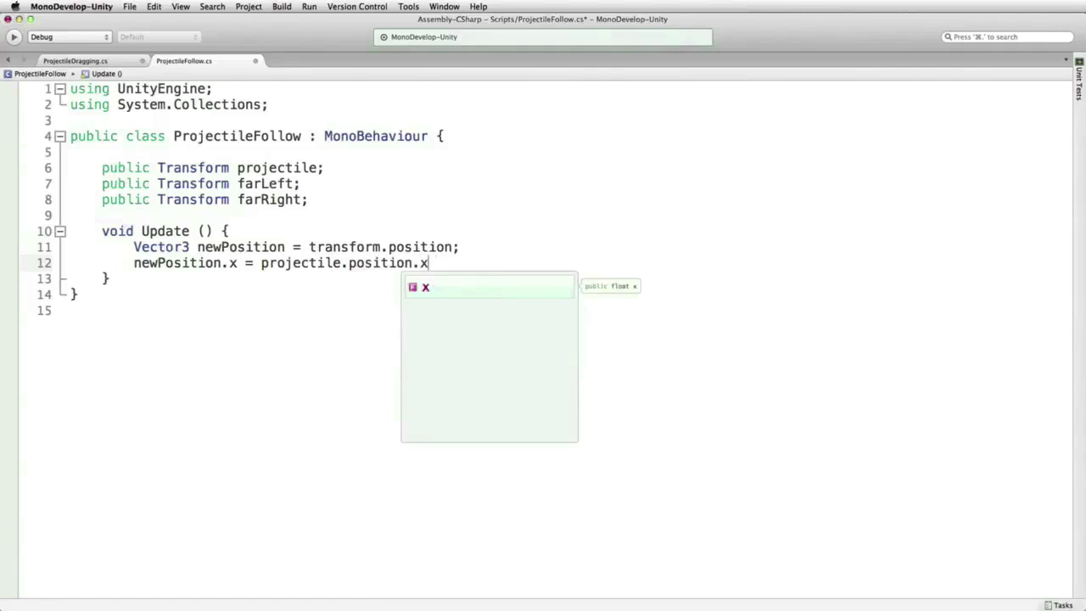
text(;)
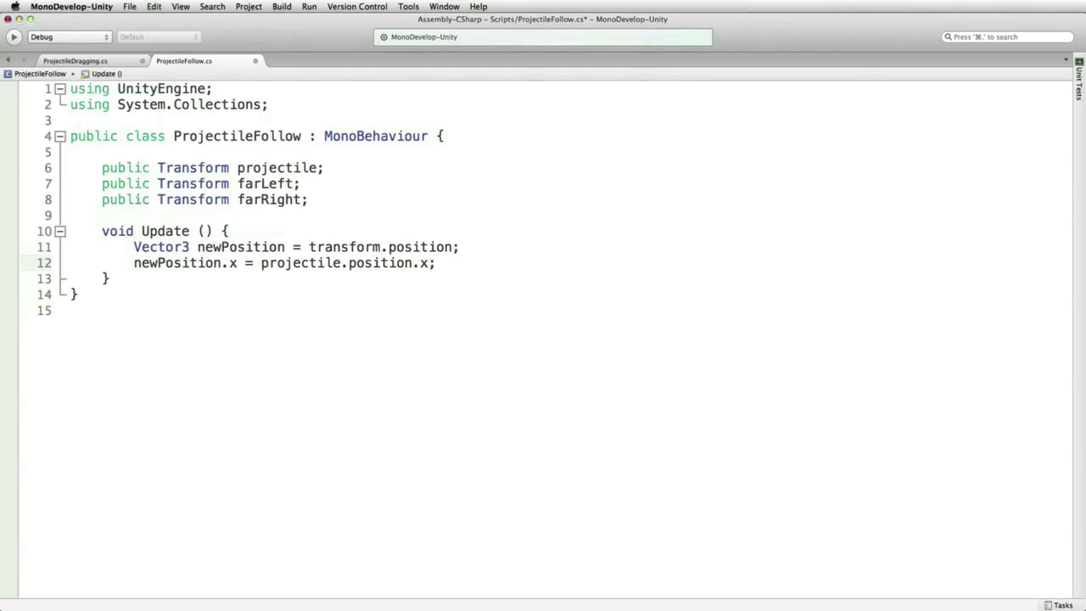
- Start a new line in Update that assigns a Mathf.Clamp call to newPosition.x
key(Return)
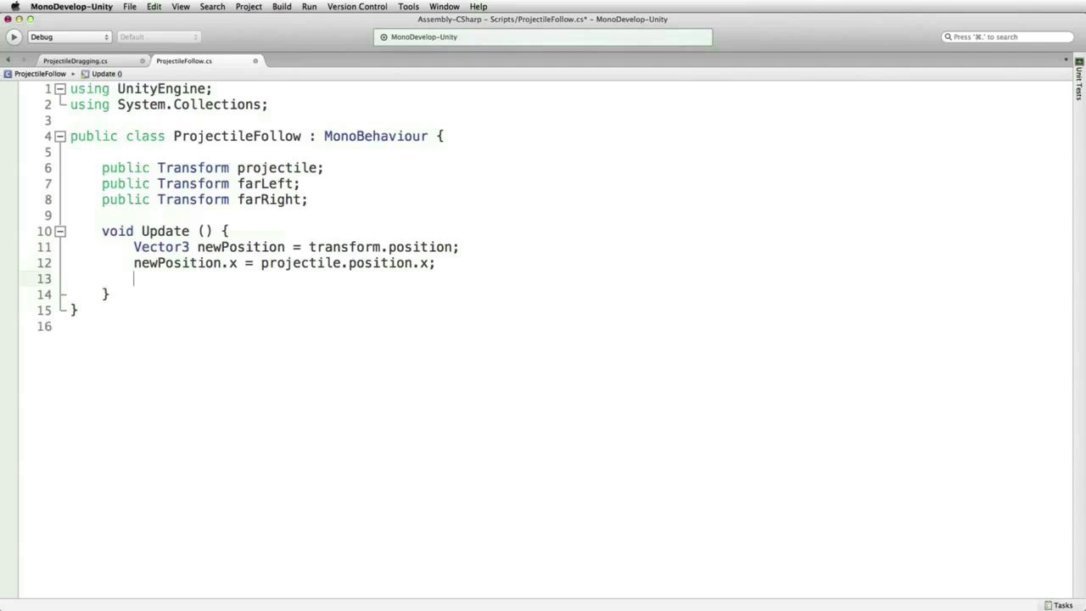
text(newPosition)
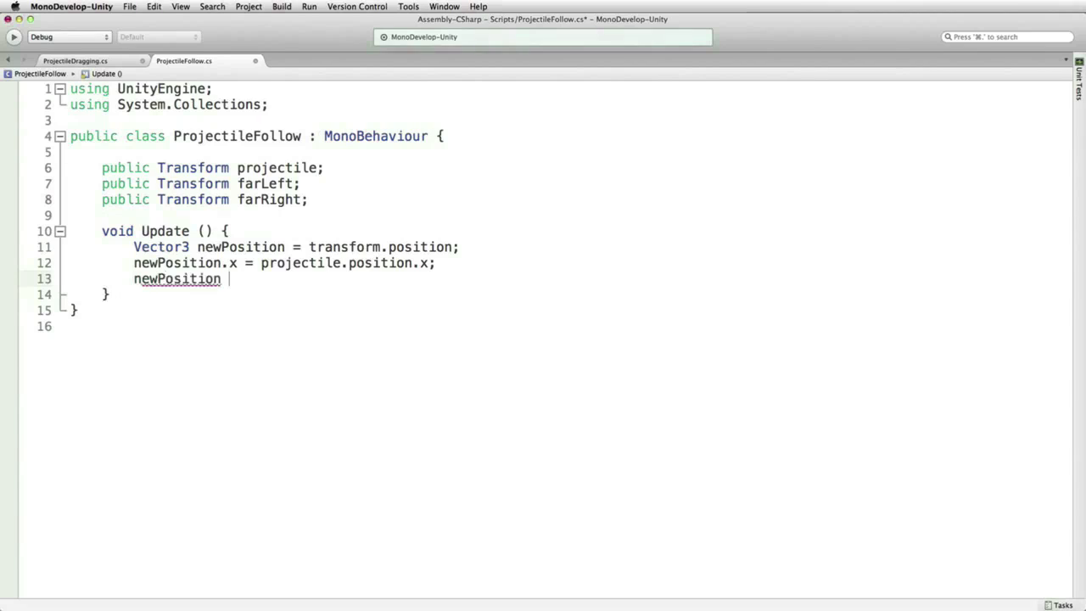
key(BackSpace)
text(.x = Math)
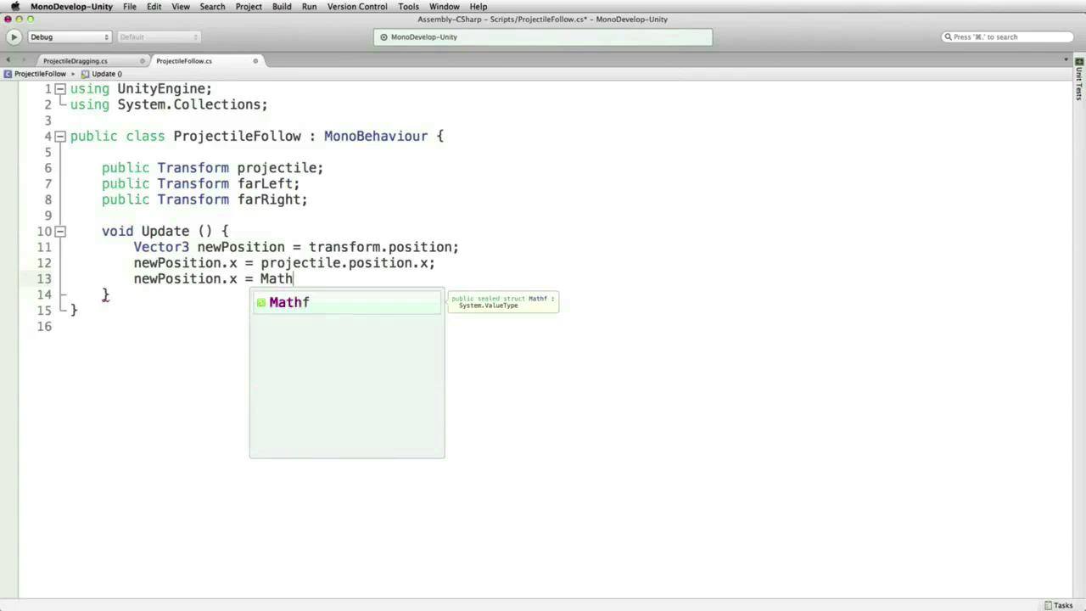
text(f.c)
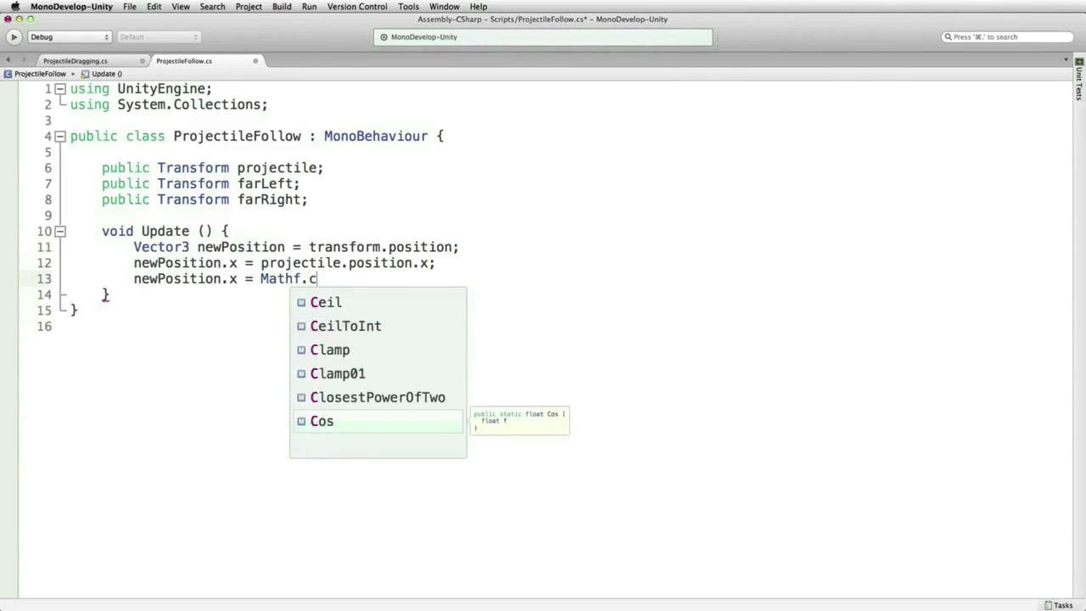
text(l)
key(Return)
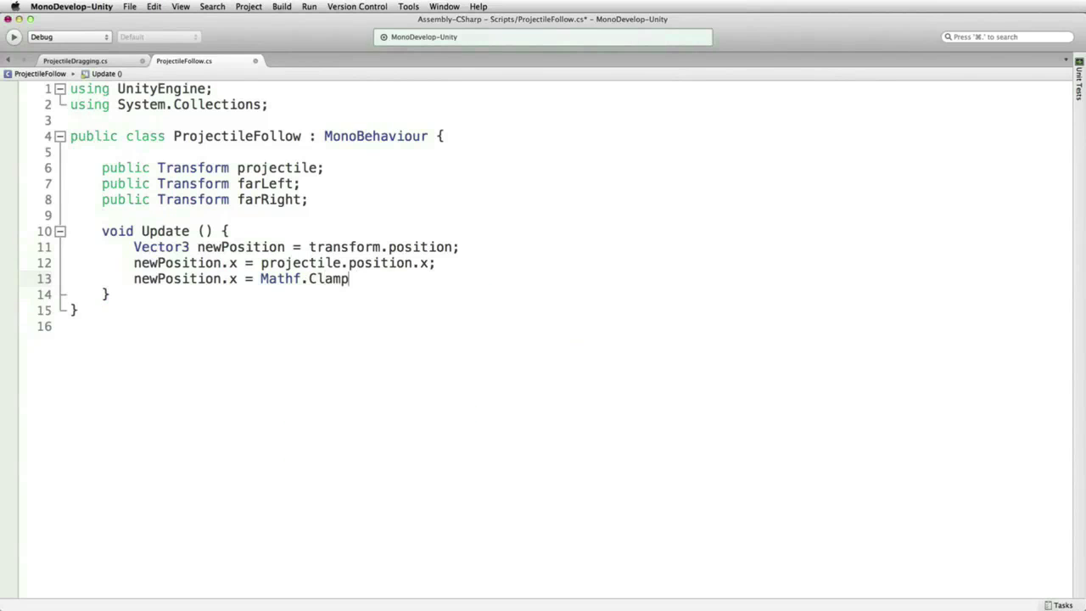
- Give the Clamp call the arguments newPosition.x, farLeft.position.x and farRight.position.x, and end the statement
text((new)
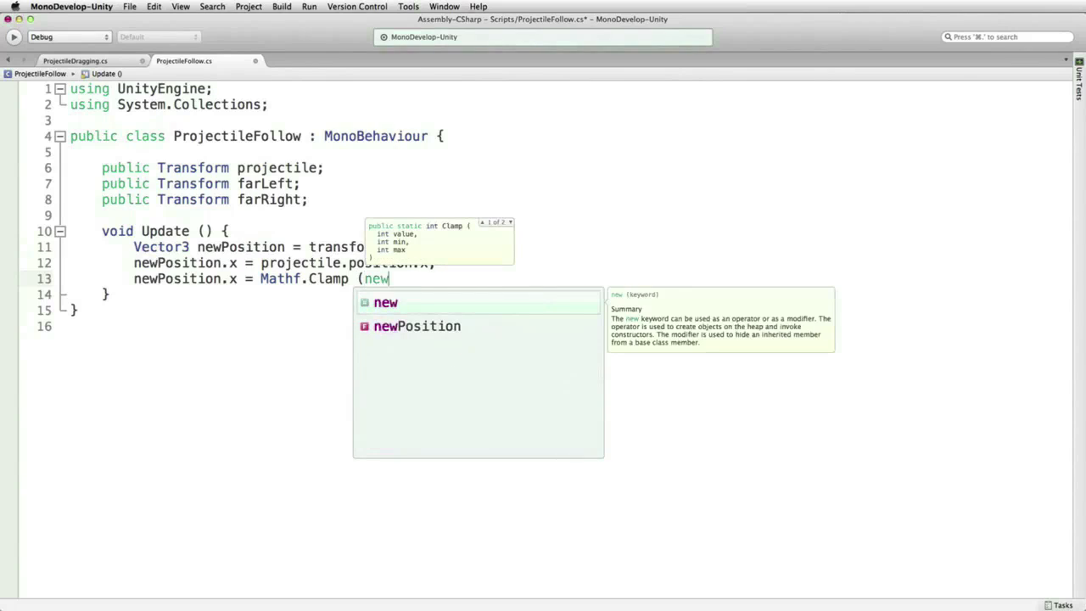
text(Position.x)
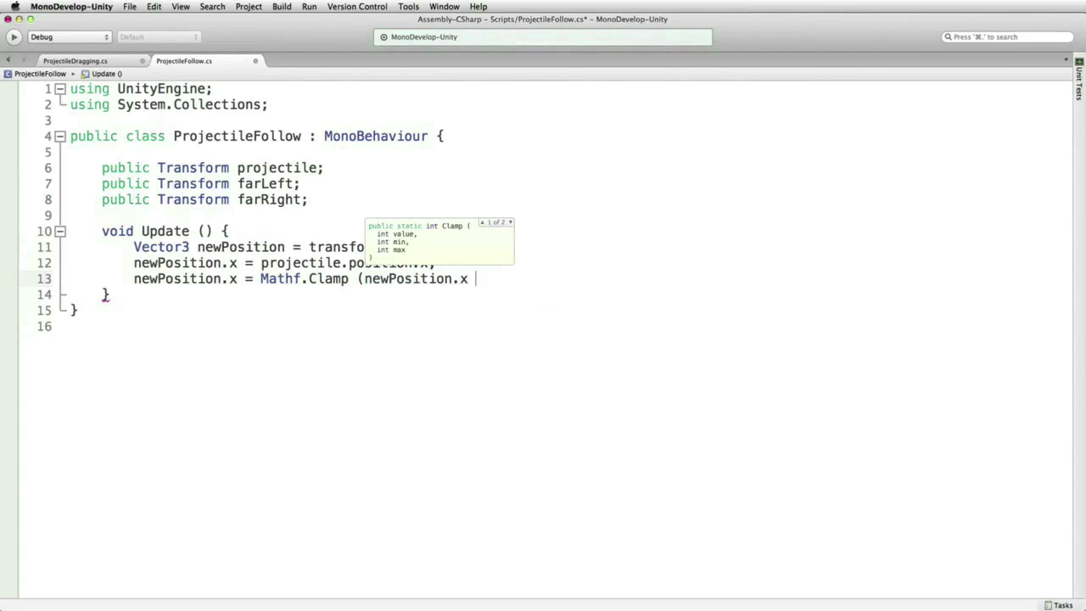
key(BackSpace)
text(,)
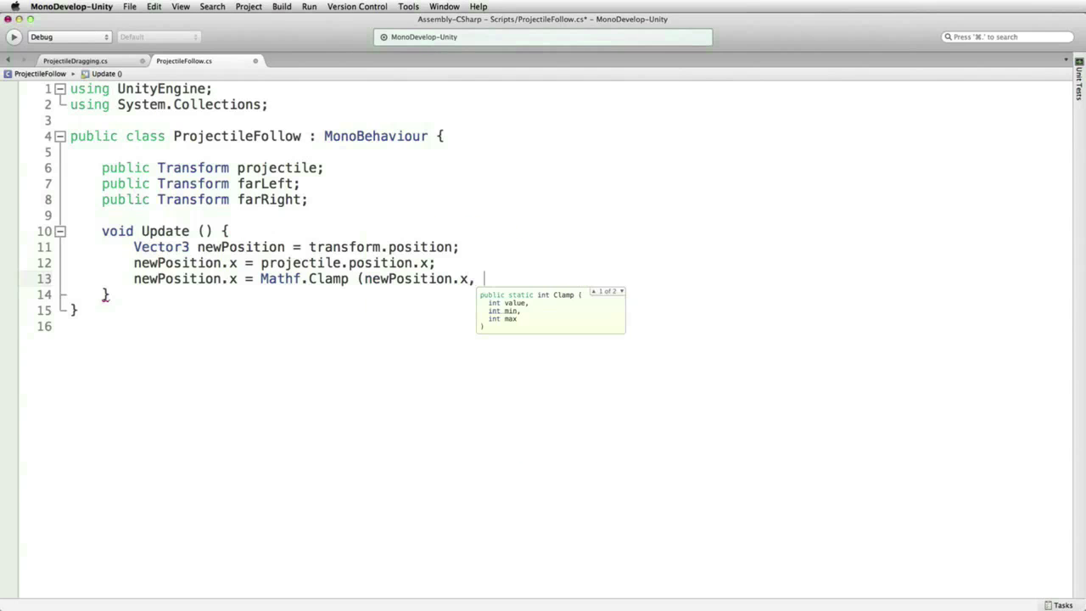
text( farLef)
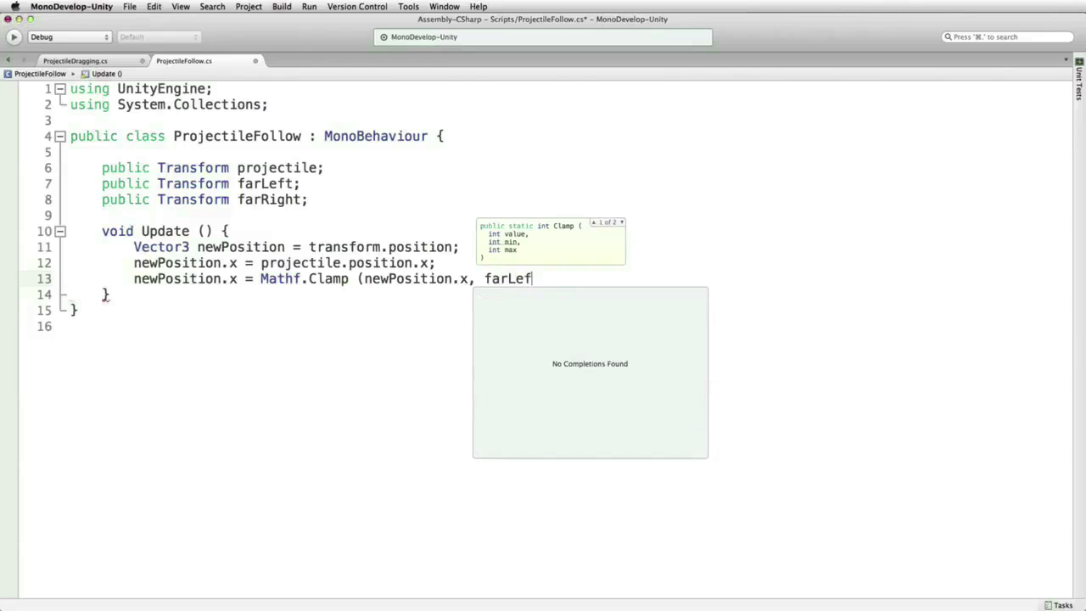
text(t.position.x, far)
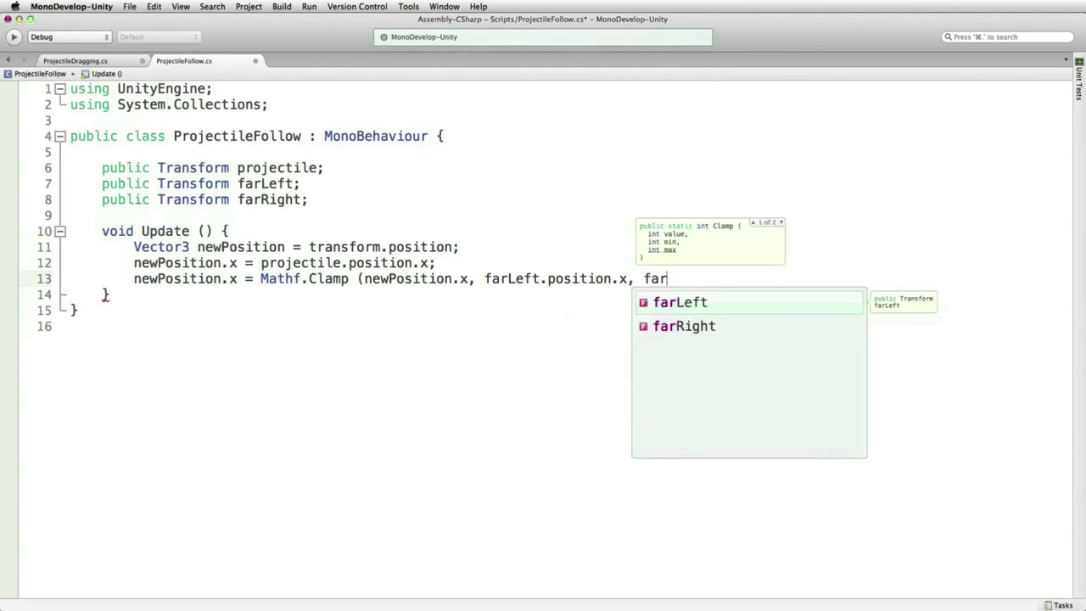
text(R)
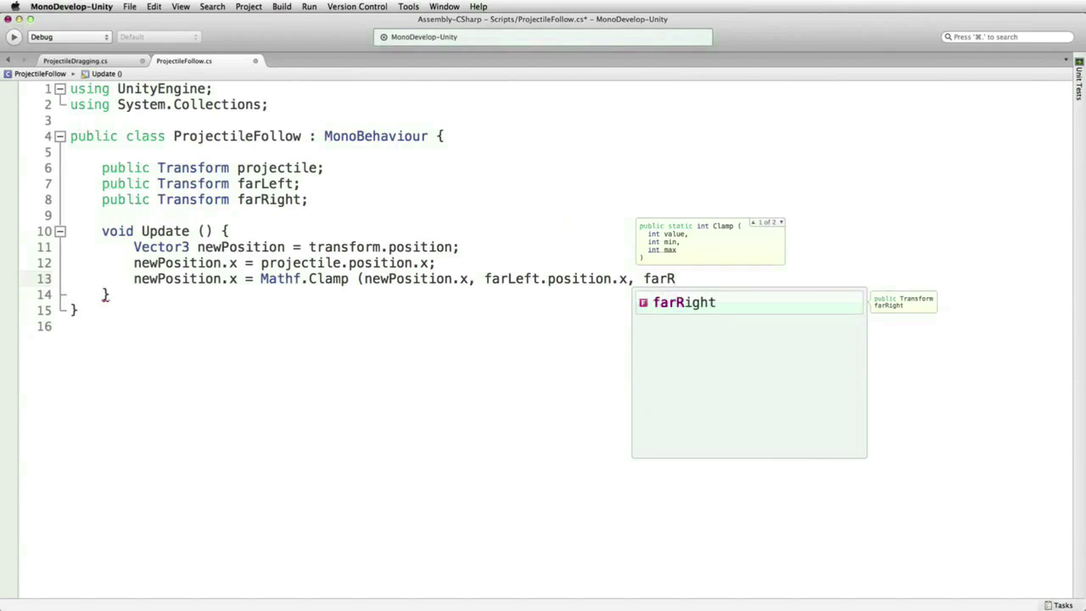
text(ight.position.)
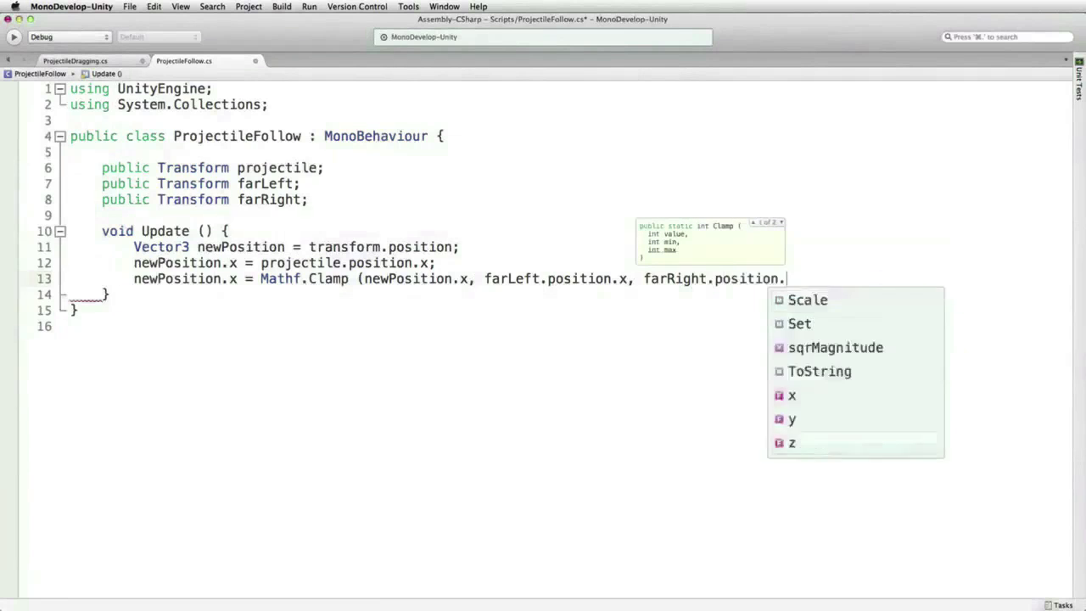
text(x);)
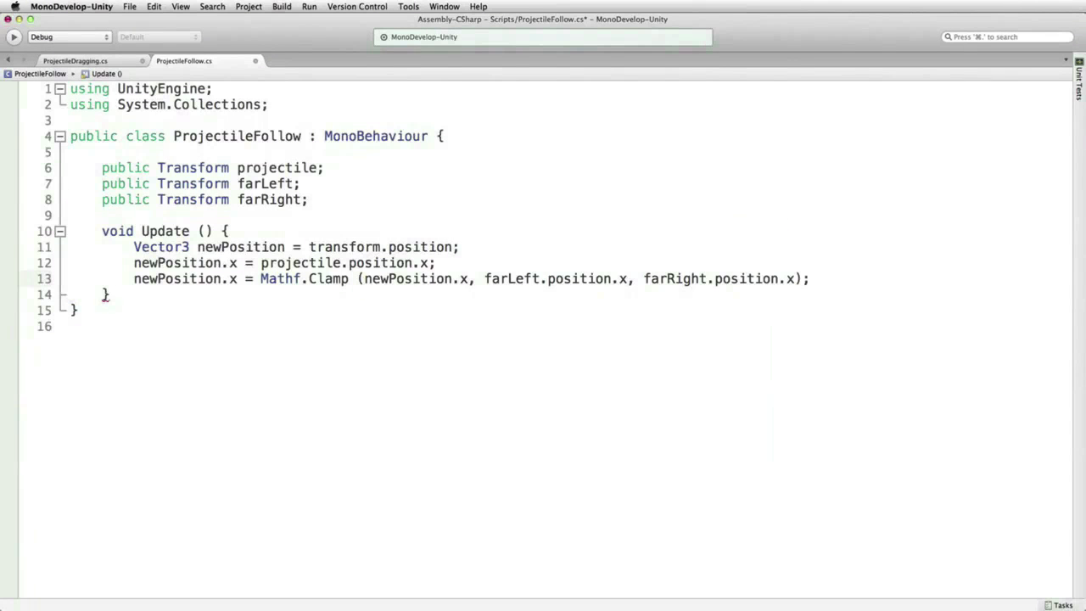
- Add a final line in Update that assigns newPosition to transform.position, and save the script
key(Return)
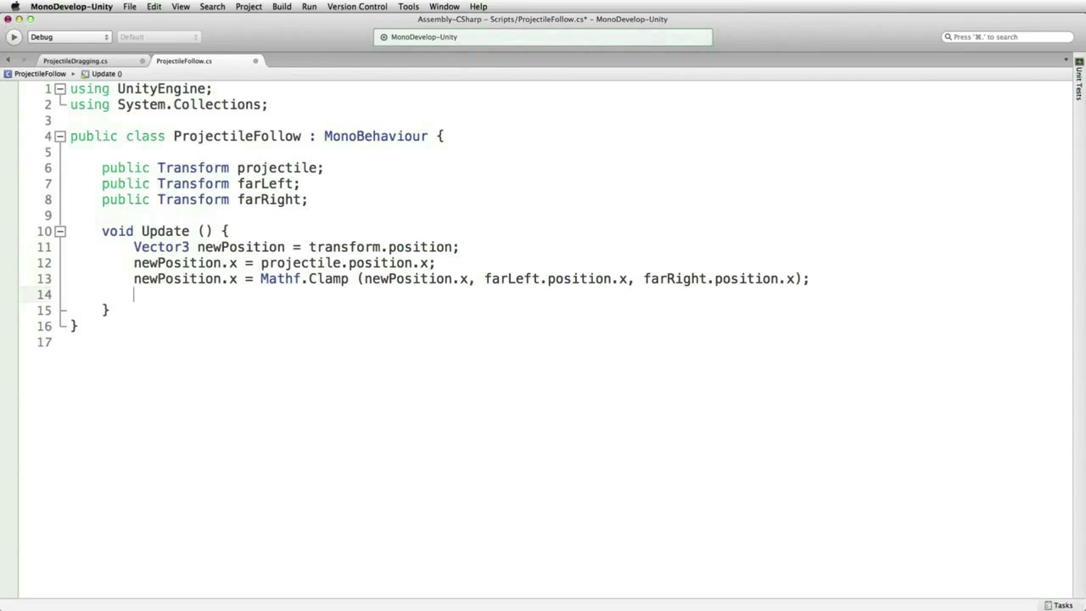
text(tran)
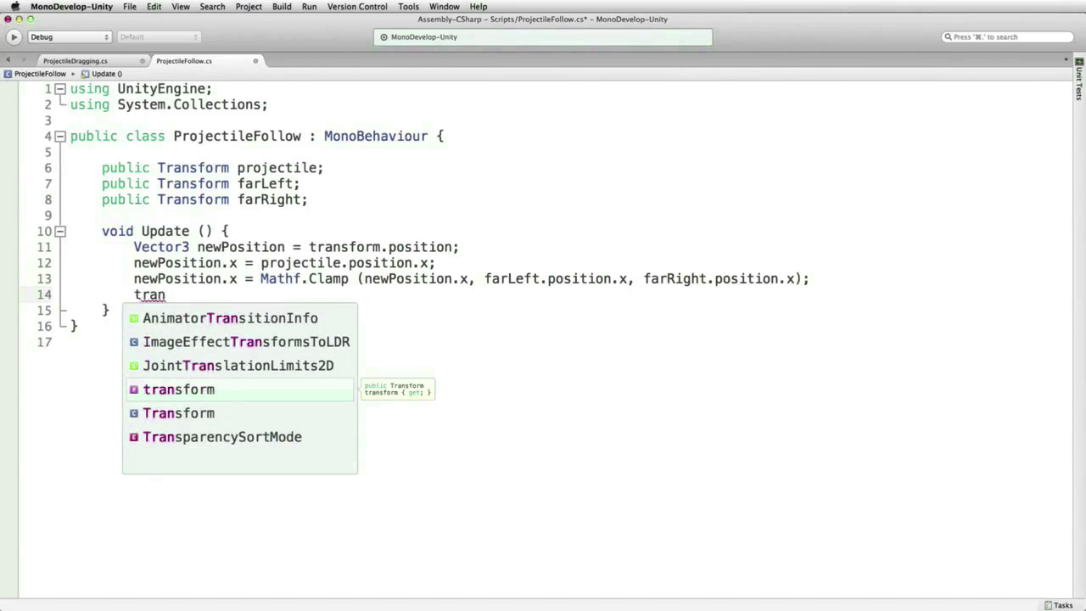
text(sform.pos)
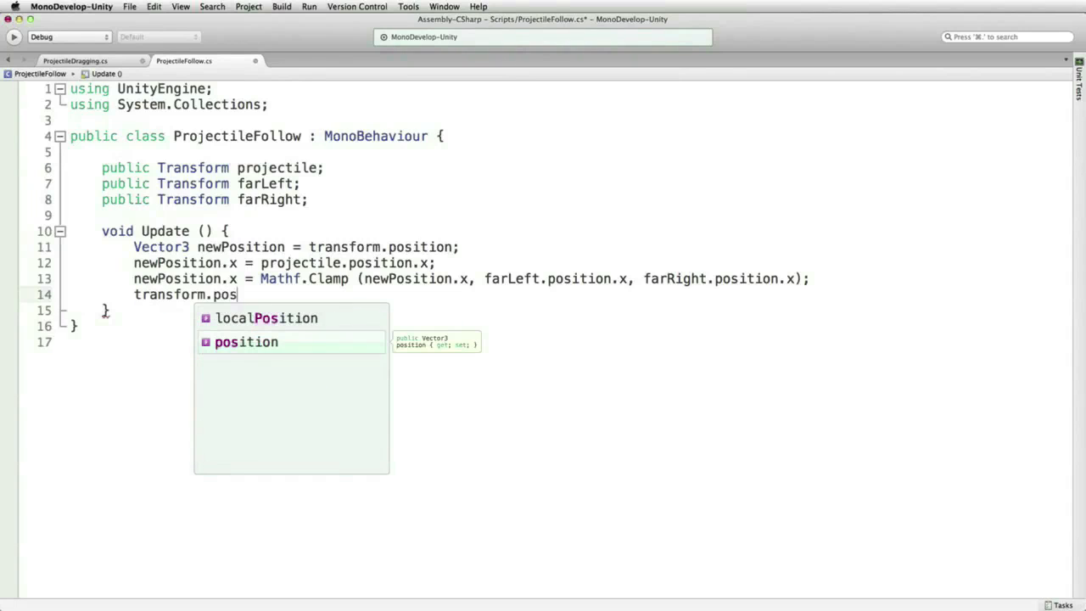
key(Return)
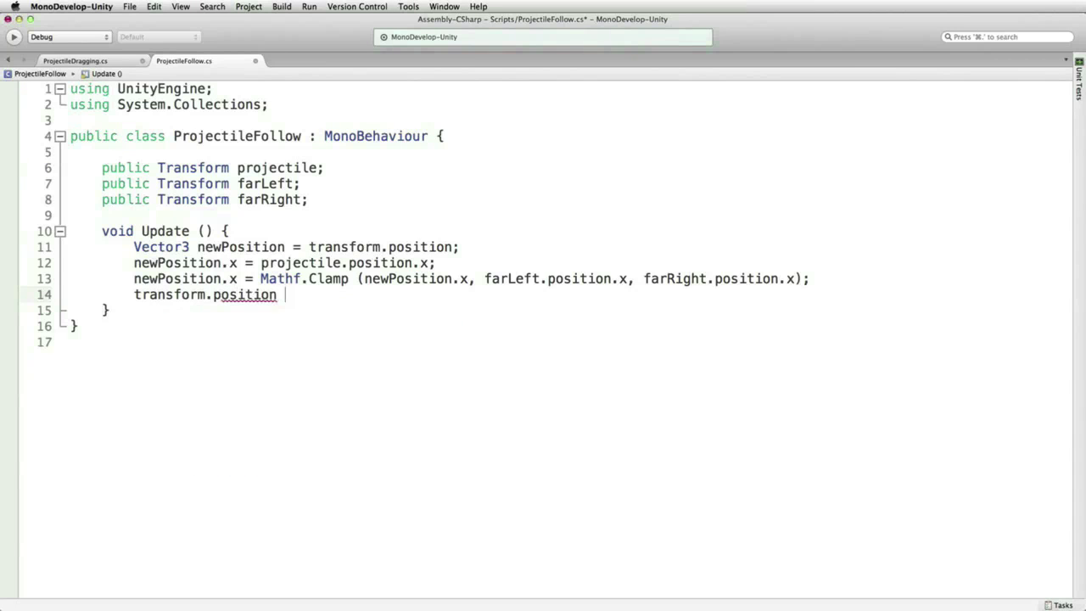
text(= newPo)
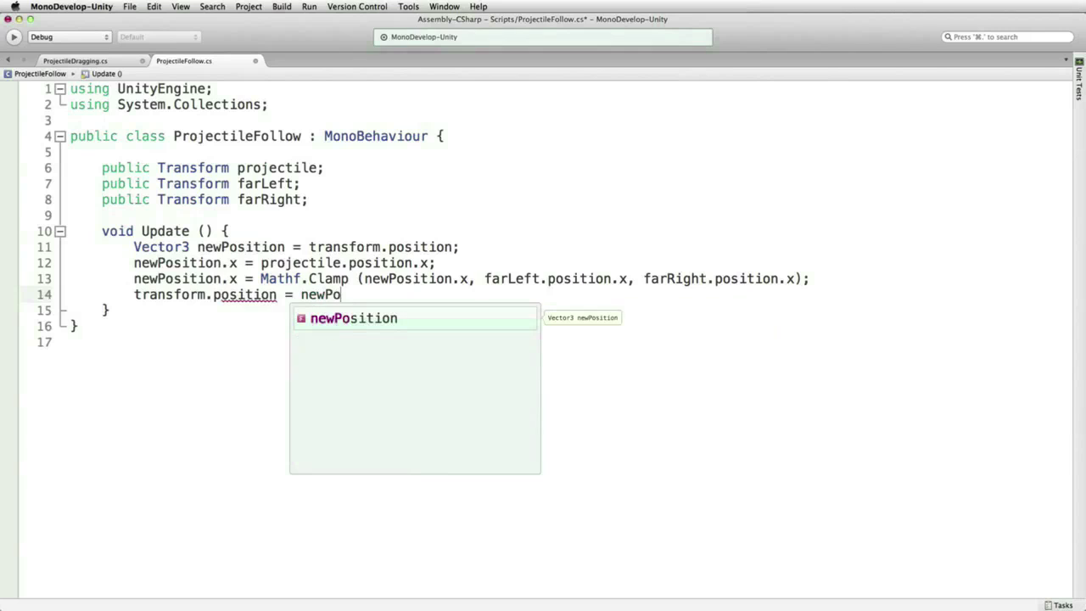
text(sition;)
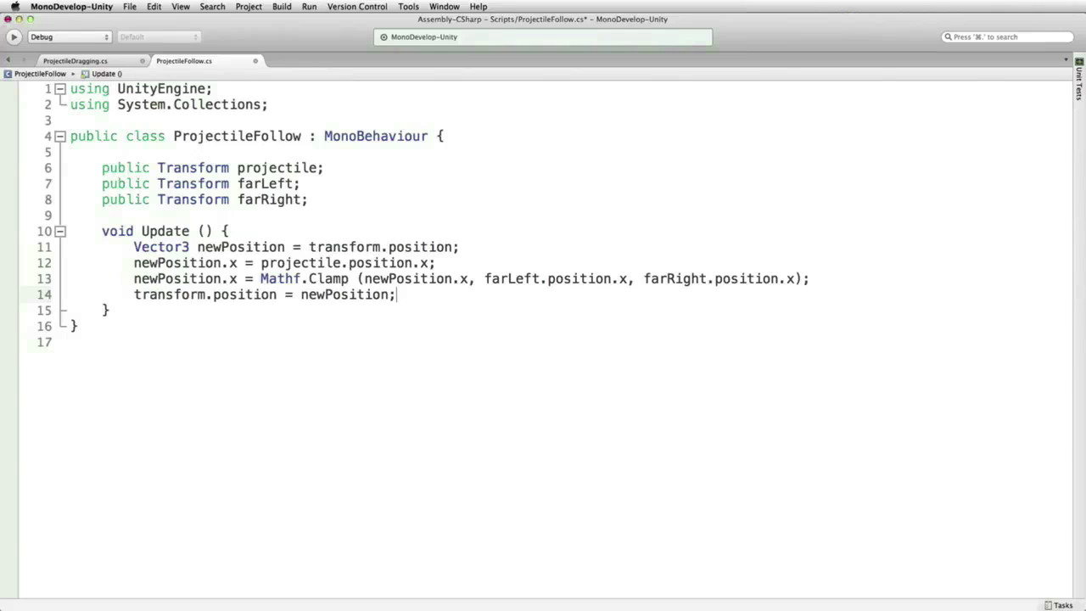
key(super+s)
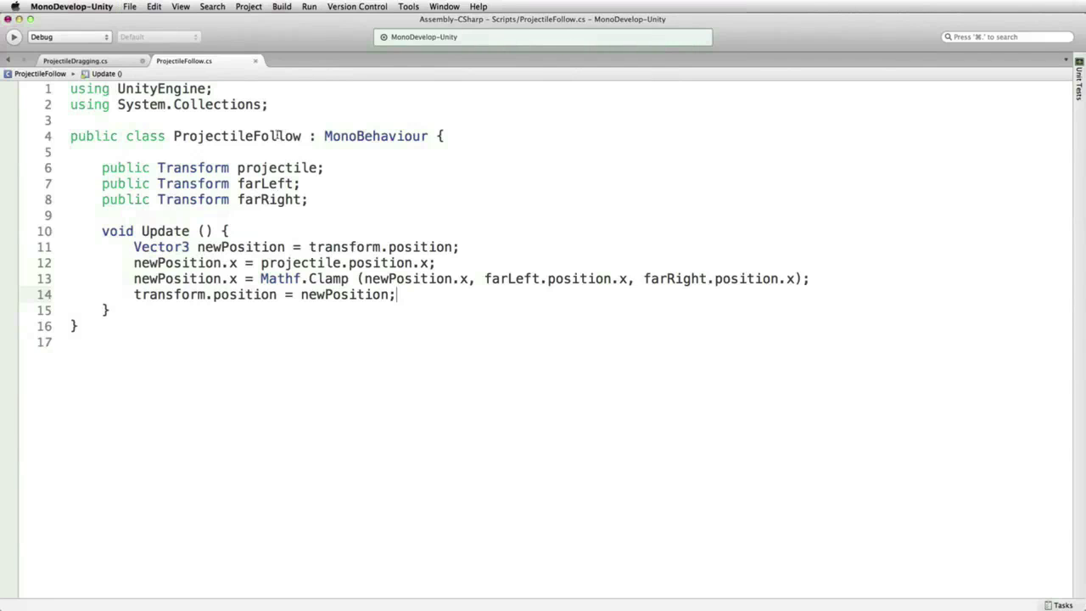
- Switch to Unity and select Main Camera after collapsing the Ground and Catapult groups in the hierarchy
key(super+Tab)
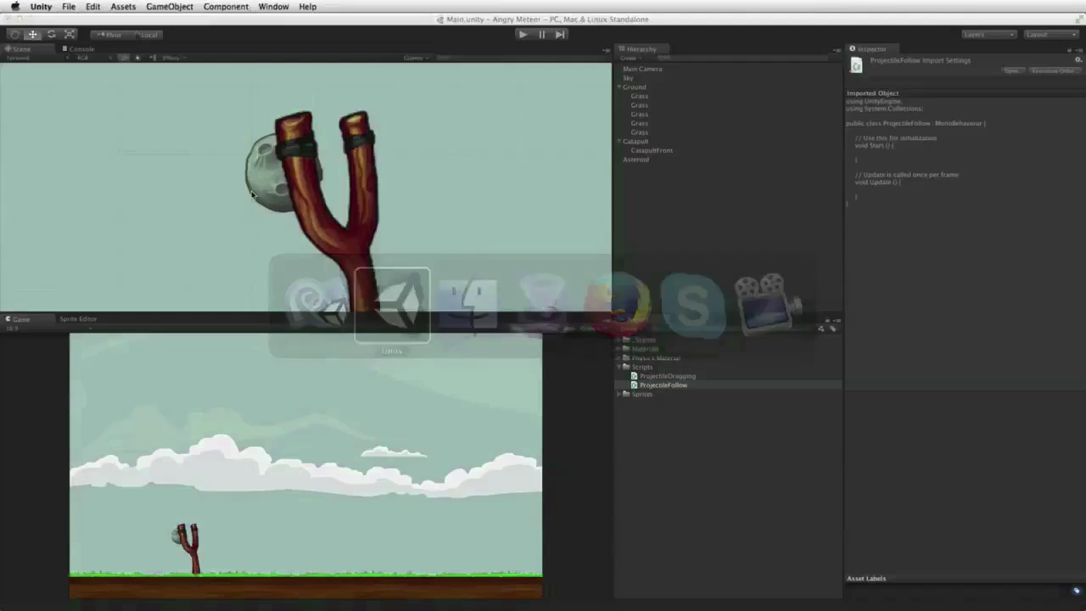
click(620, 97)
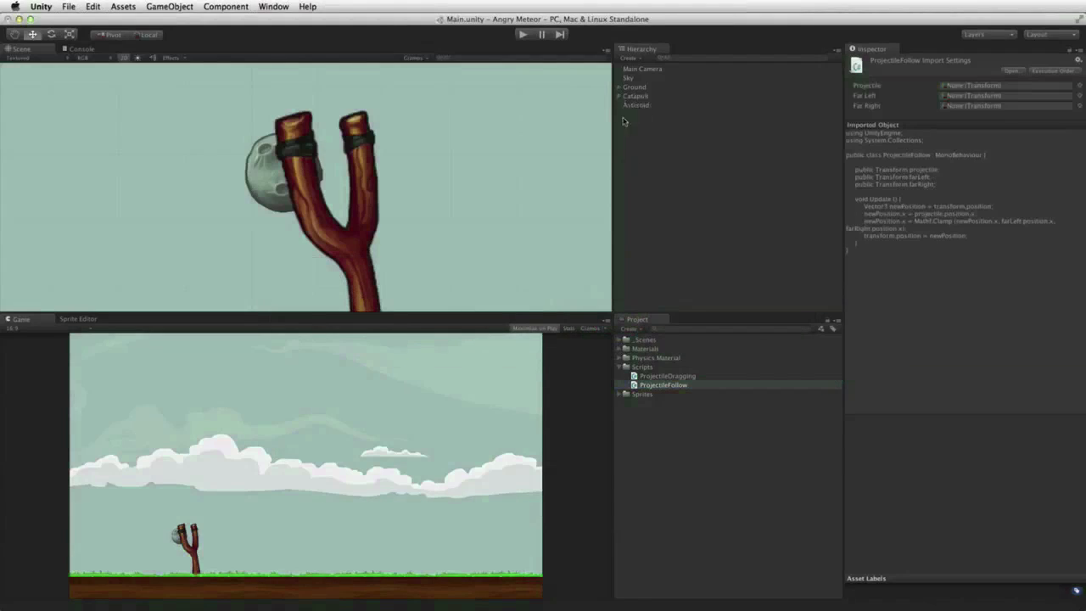
click(648, 71)
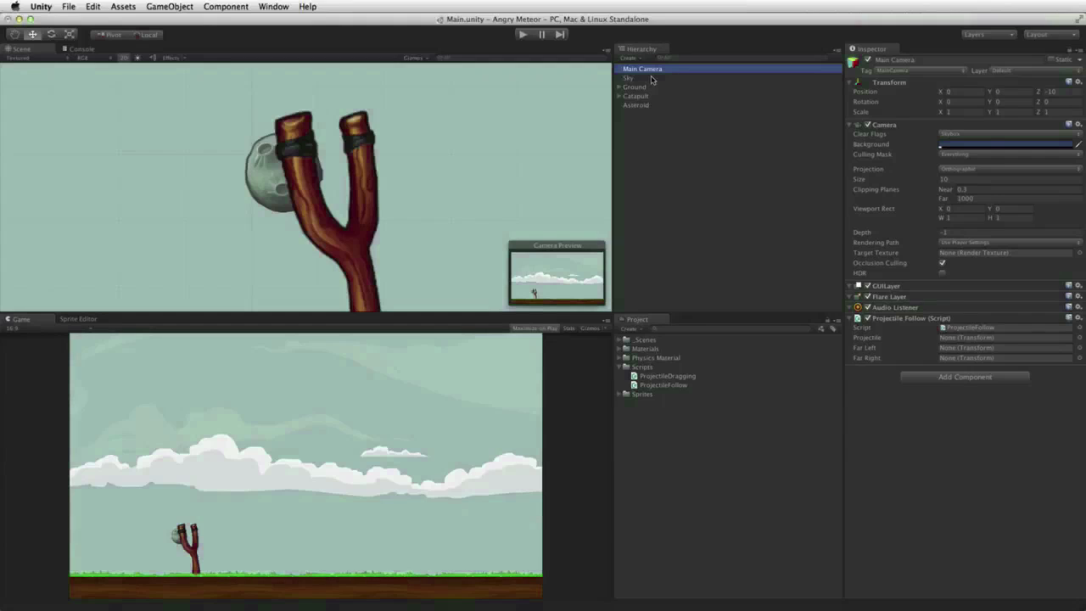
- Create an empty game object named Boundary Markers
key(super+shift+n)
key(Return)
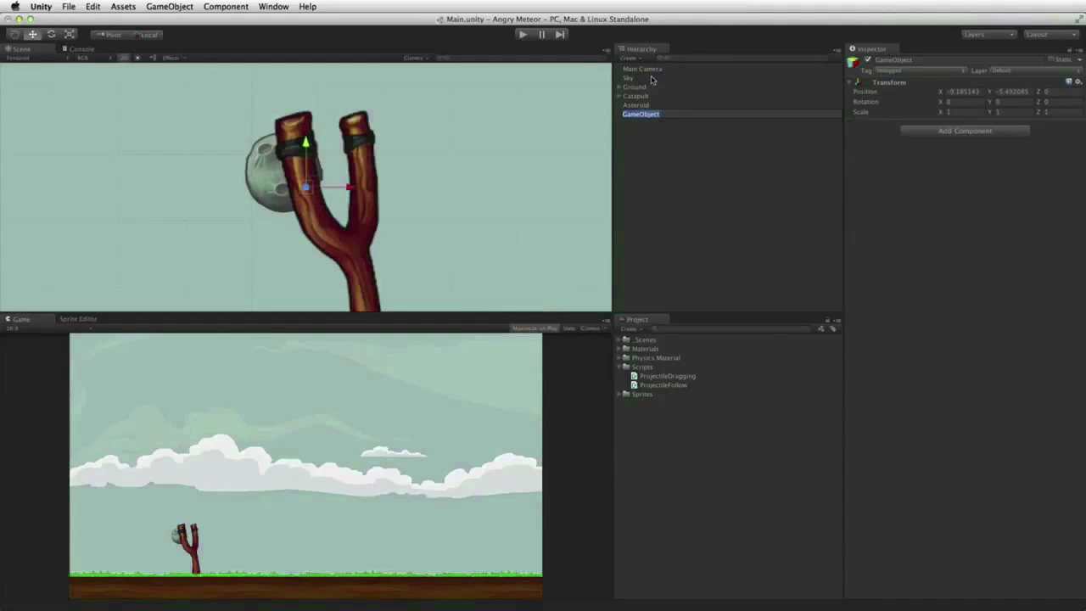
text(Boundary Markers)
key(Return)
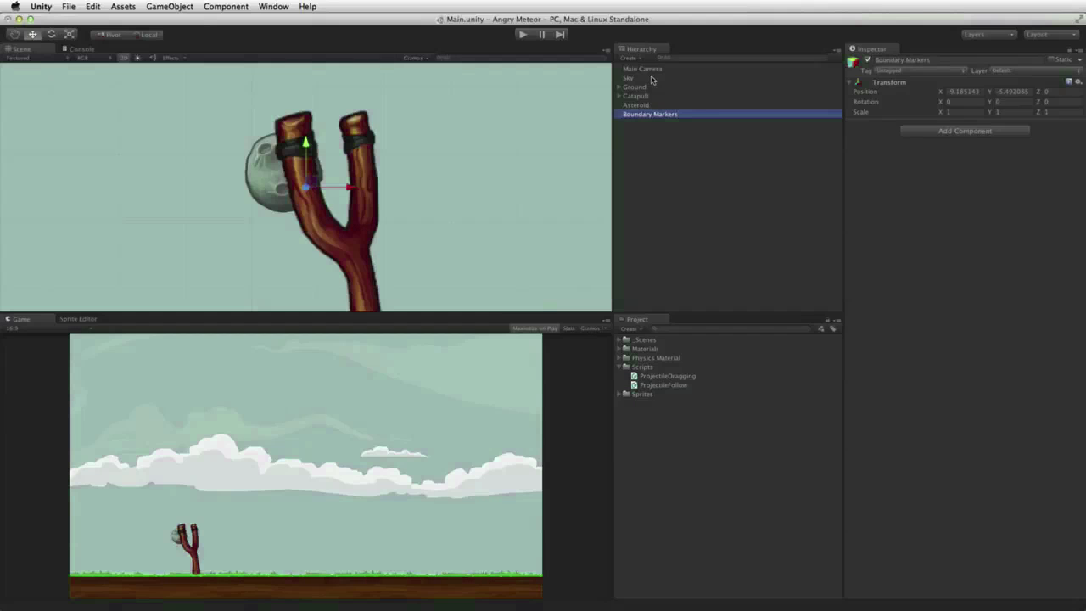
- Create a second empty game object named Left Marker
key(super+shift+n)
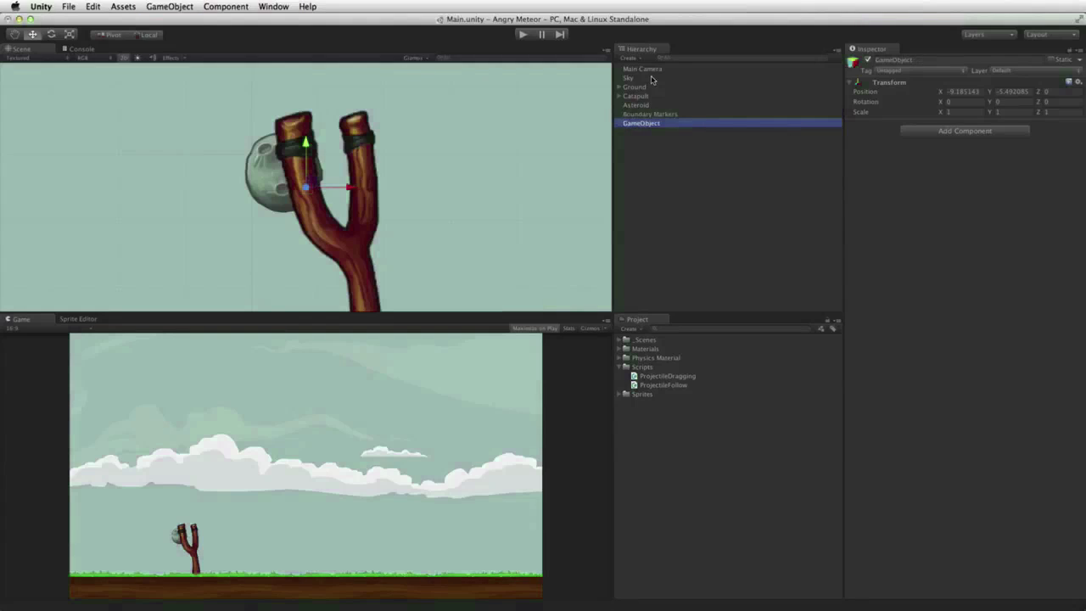
key(Return)
text(Left)
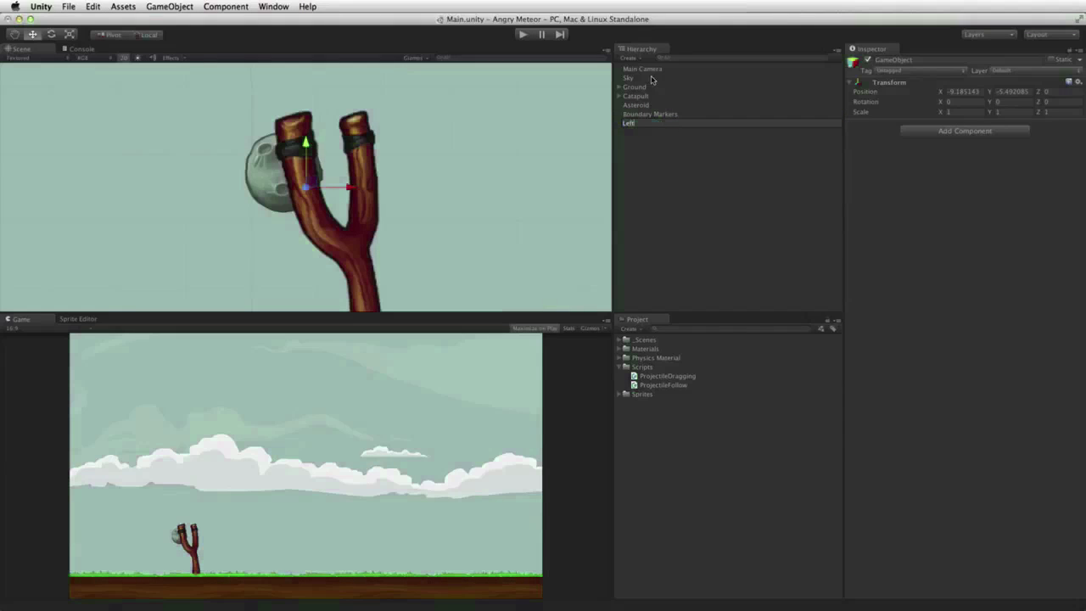
text( Marker)
key(Return)
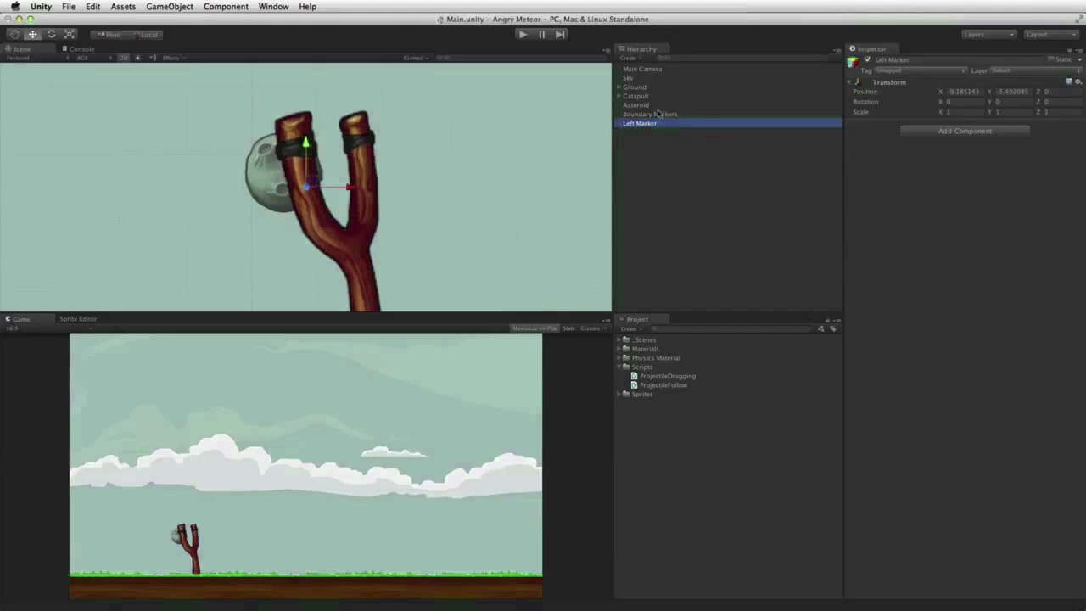
- Reset the transform of Boundary Markers and make Left Marker its child
click(658, 114)
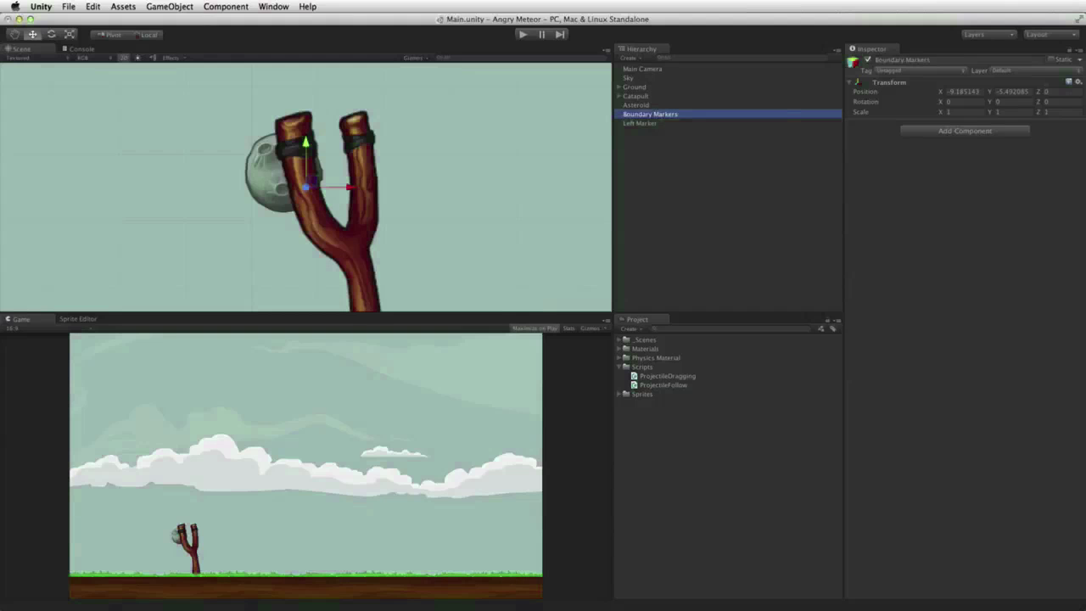
click(1079, 84)
click(1001, 90)
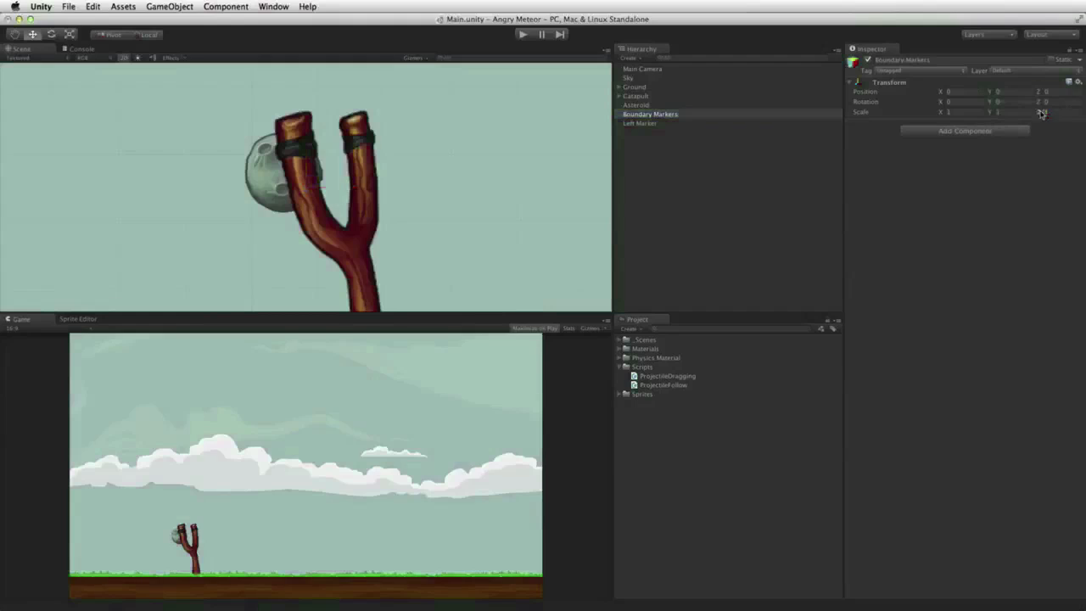
drag(642, 125, 697, 117)
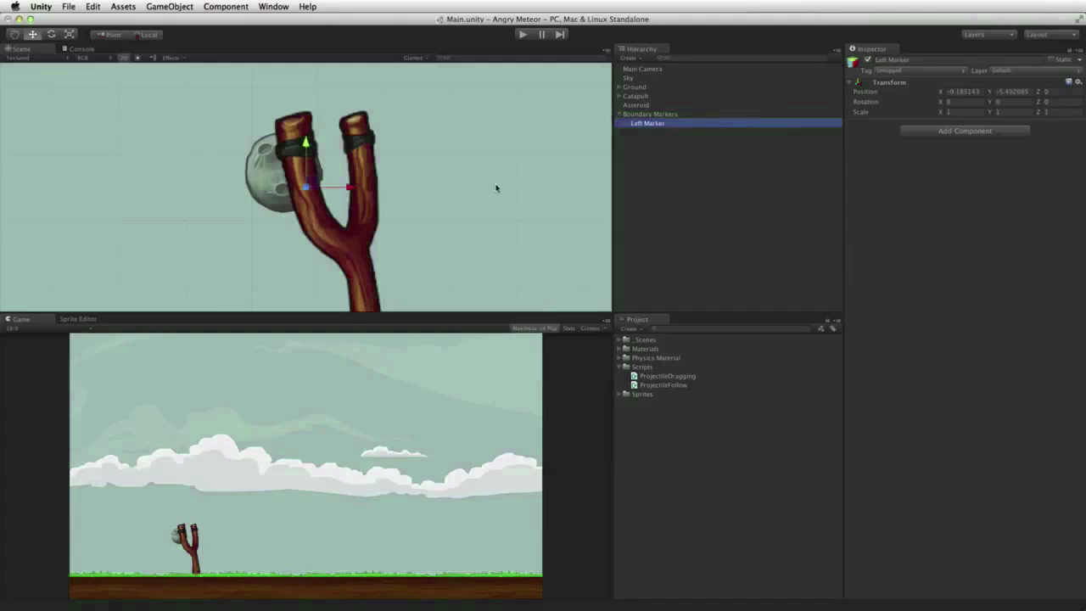
- Reset the transform of Left Marker so it sits at the same horizontal position as Main Camera
scroll(475, 186, down, 1)
scroll(458, 182, down, 5)
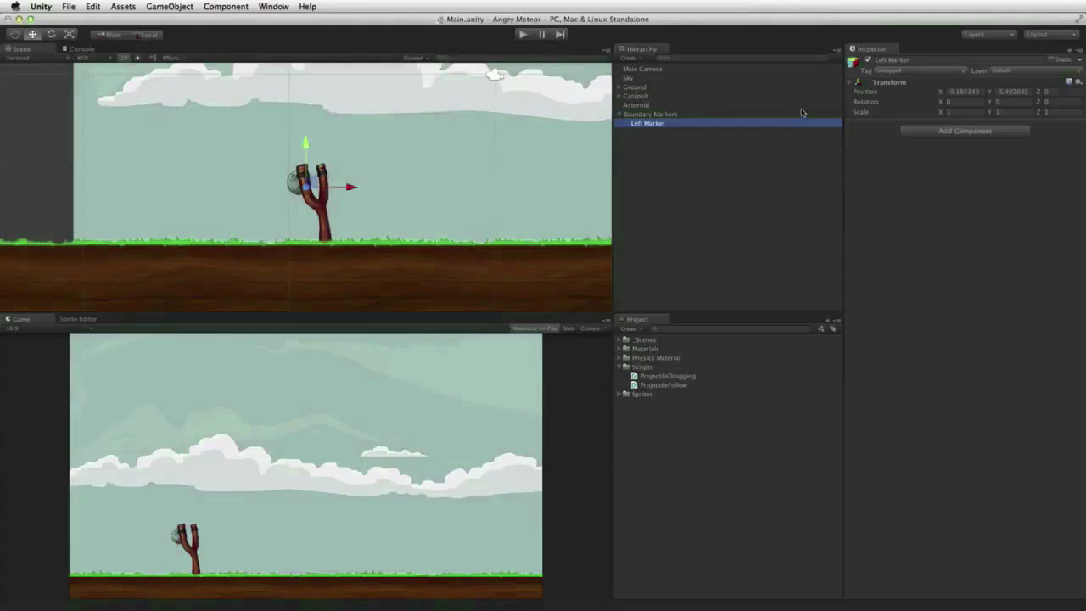
click(700, 69)
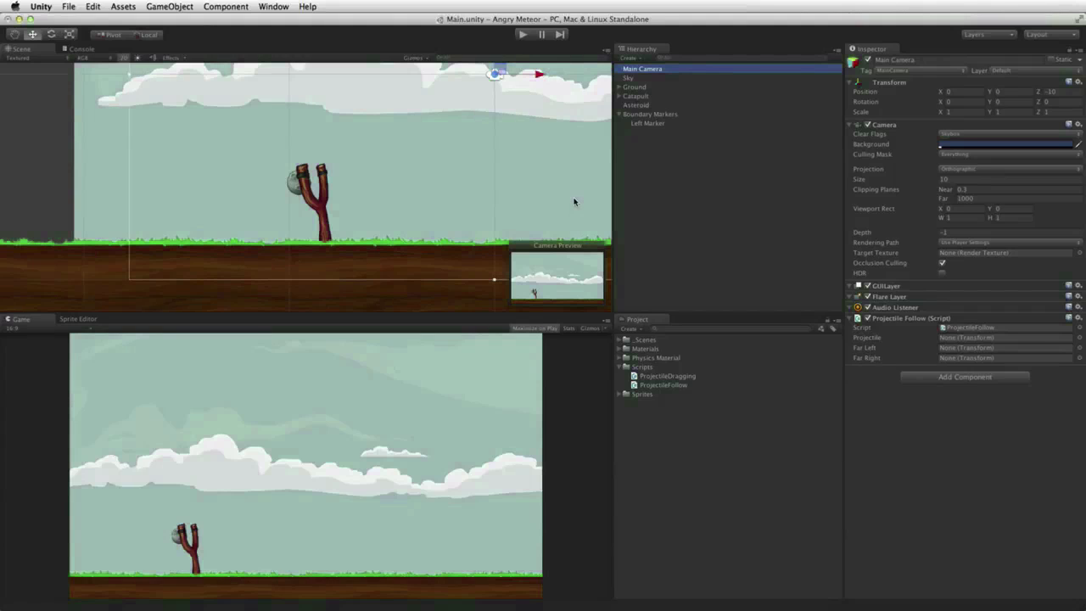
click(672, 129)
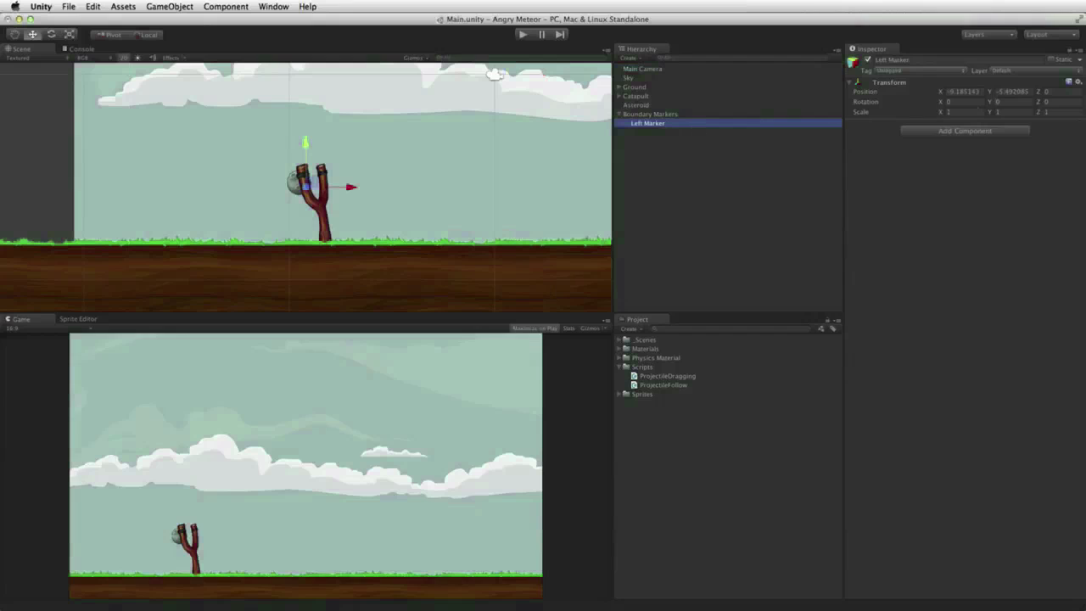
click(1078, 82)
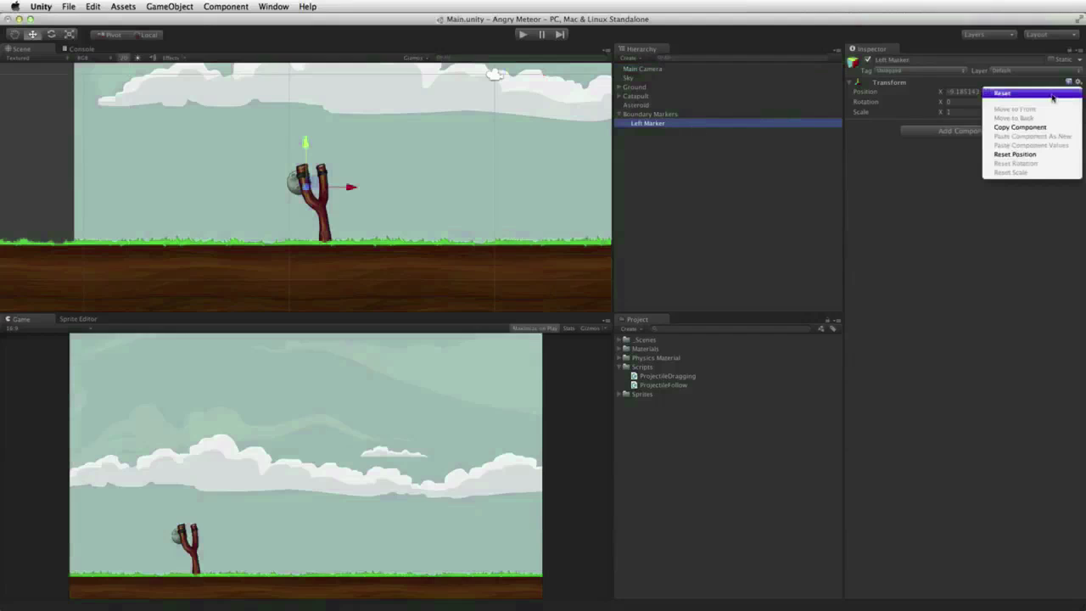
click(1002, 93)
- Duplicate Left Marker, rename the copy Right Marker and shift it to about X 1.26
click(649, 124)
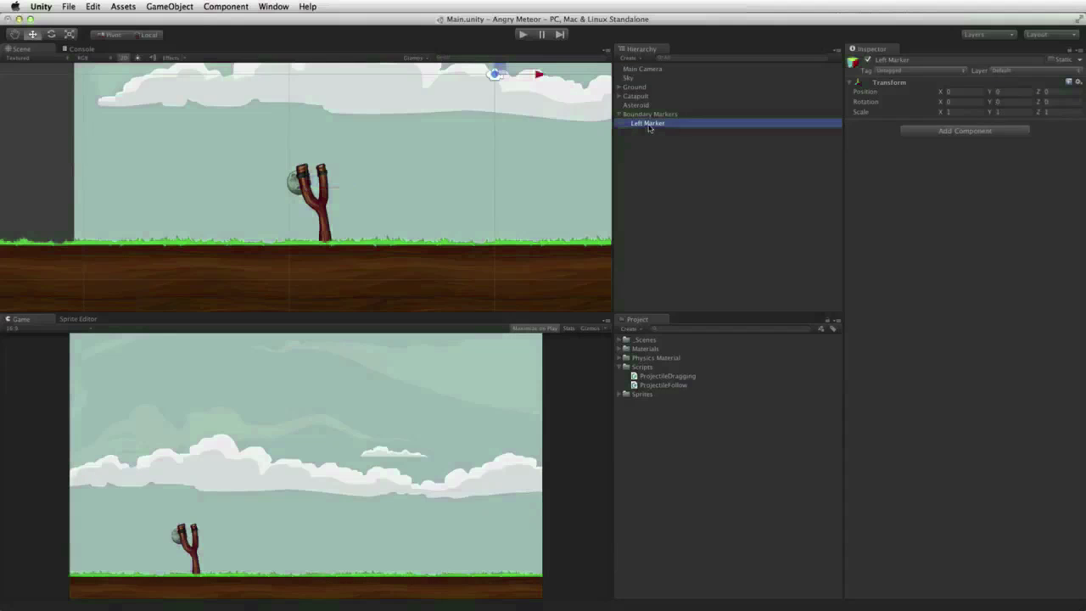
key(super+d)
key(Return)
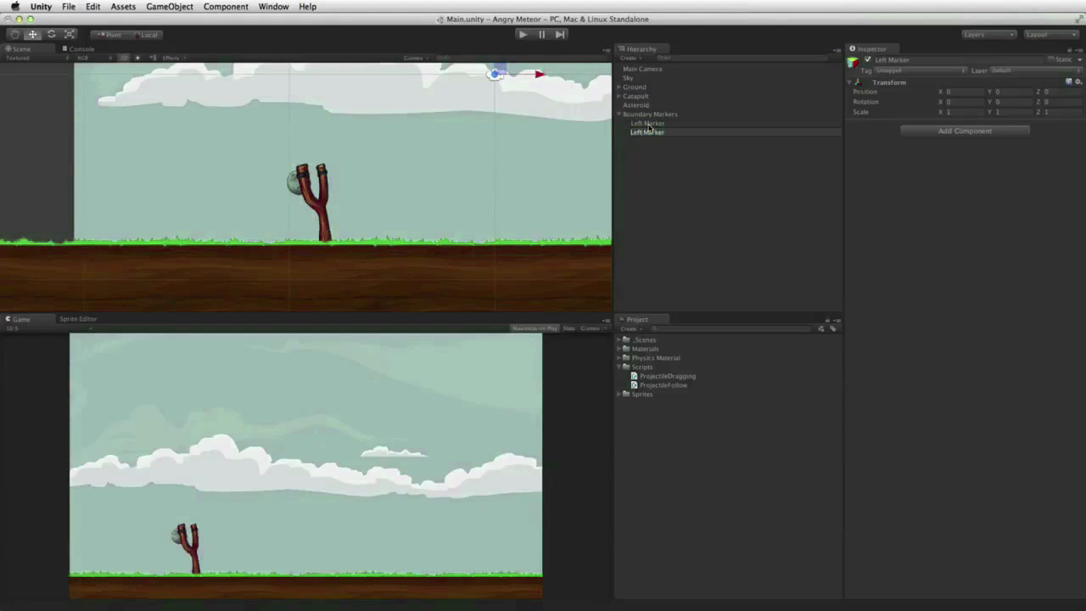
text(Right Marker)
key(Return)
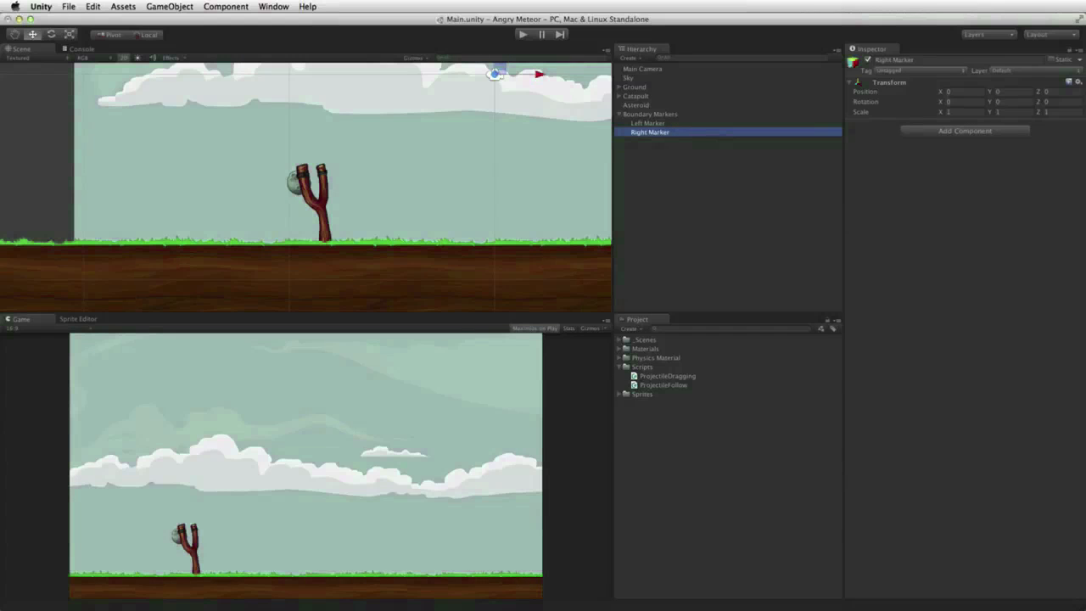
mouse_move(942, 92)
mouse_down()
mouse_move(1025, 101)
mouse_move(977, 95)
mouse_up()
key(f)
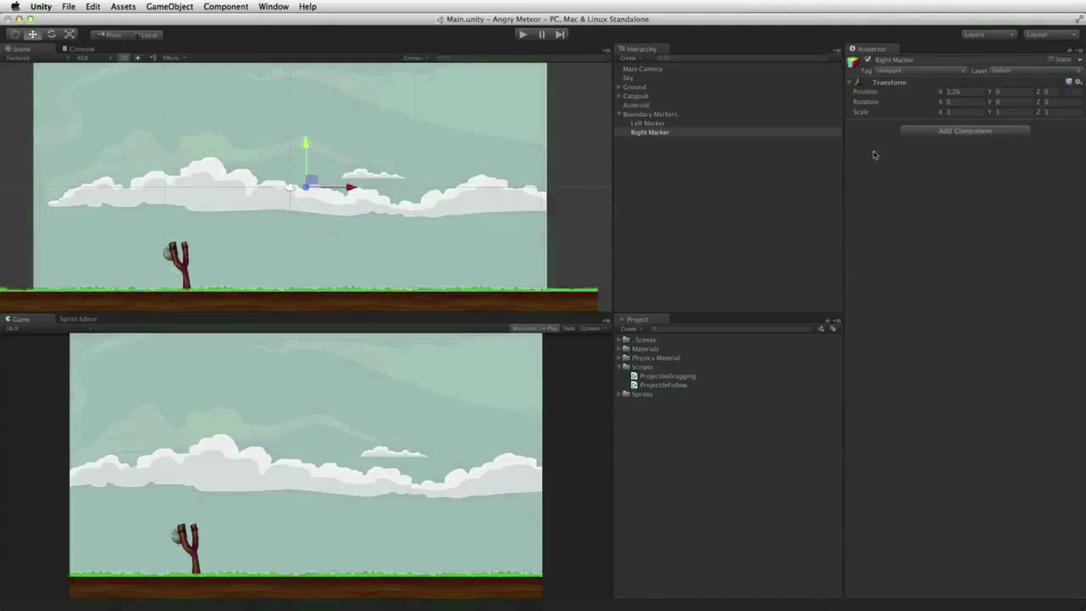
click(645, 123)
click(649, 133)
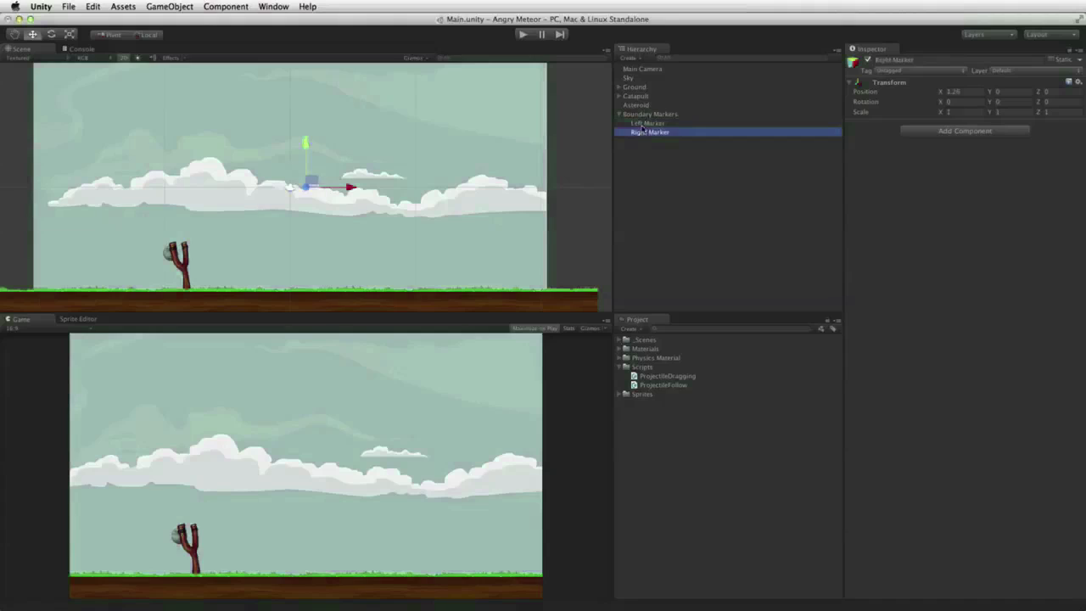
shift+click(644, 123)
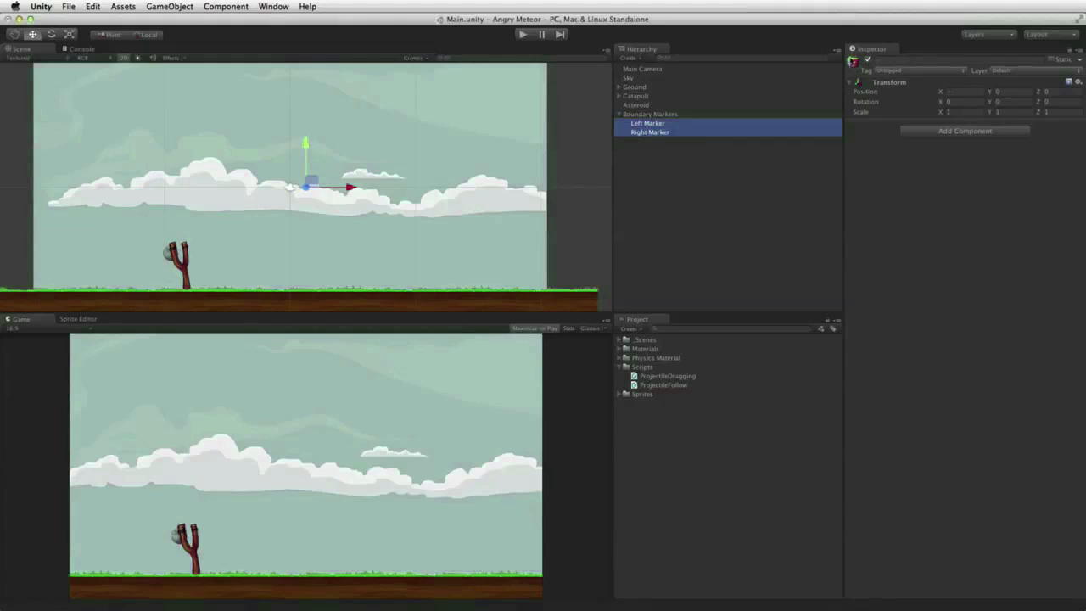
click(852, 61)
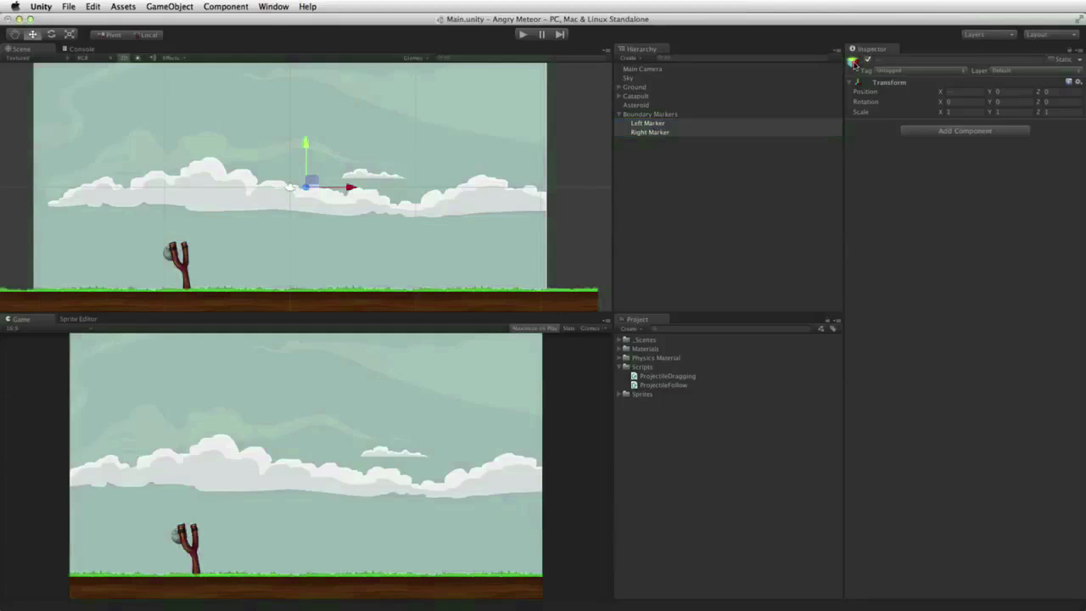
click(727, 195)
- Assign the red label icon to Left Marker and to Right Marker so both are visible in the scene
click(647, 123)
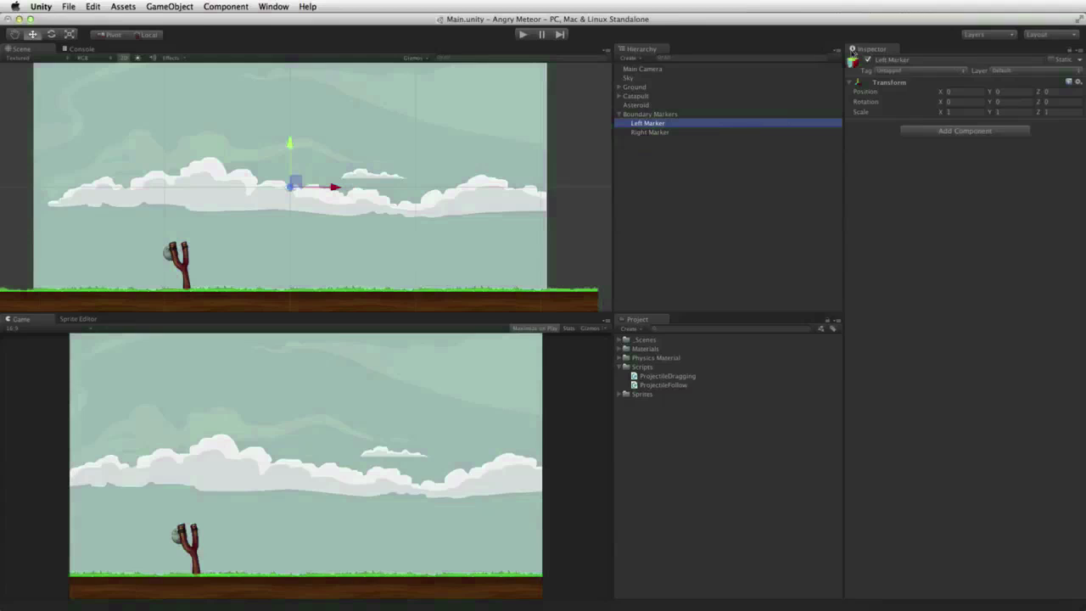
click(852, 63)
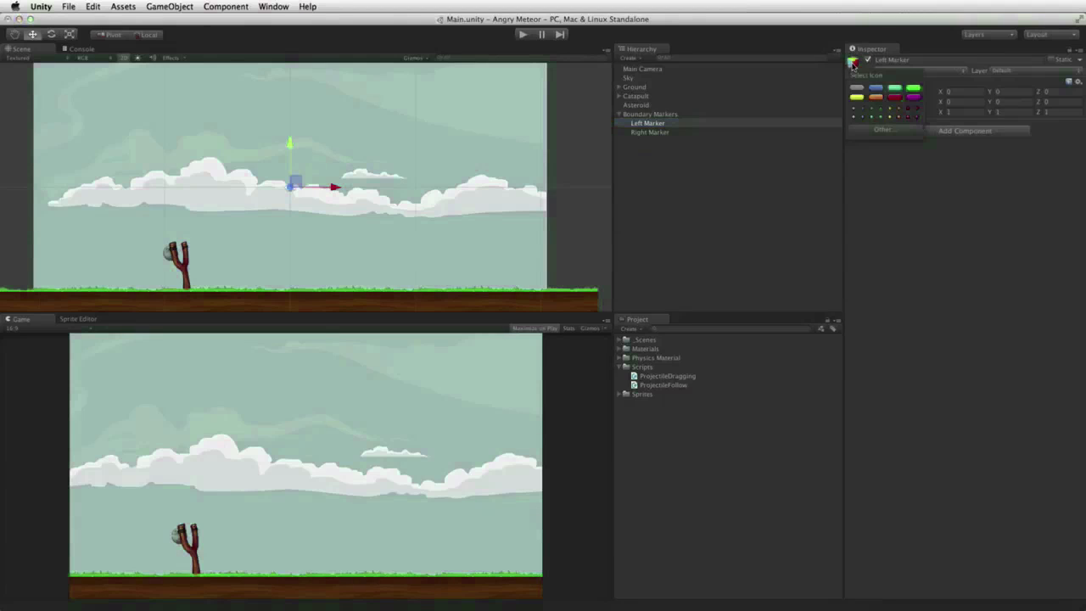
click(896, 99)
click(699, 134)
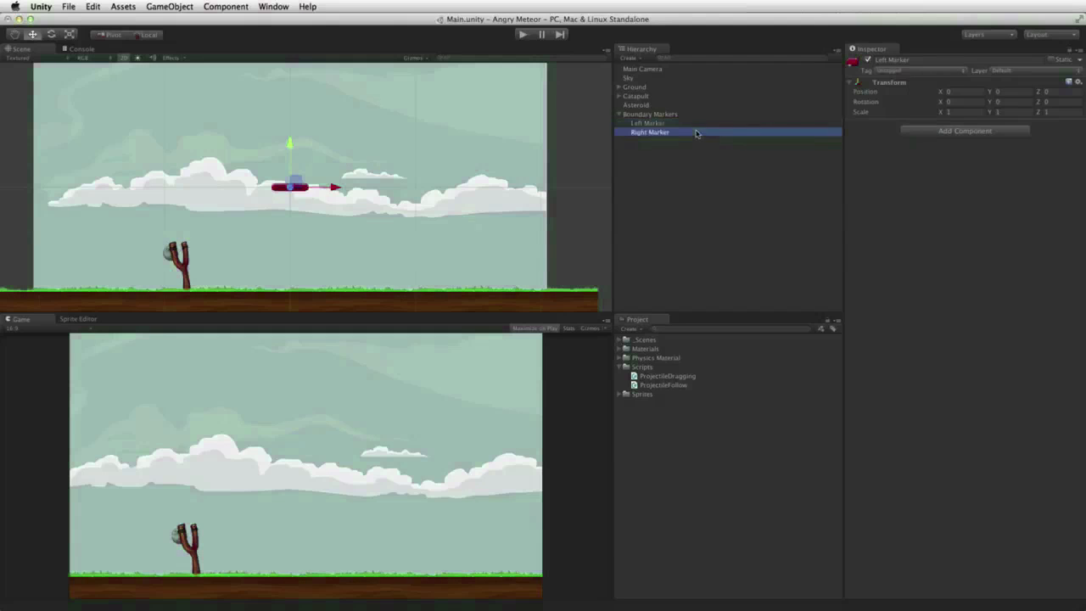
click(852, 63)
click(895, 98)
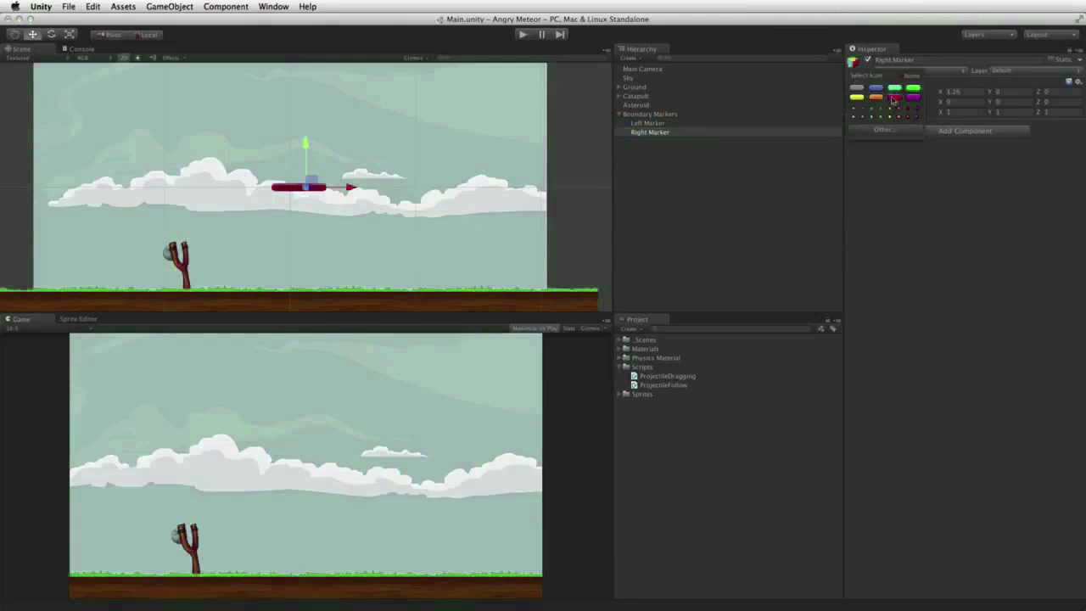
click(772, 175)
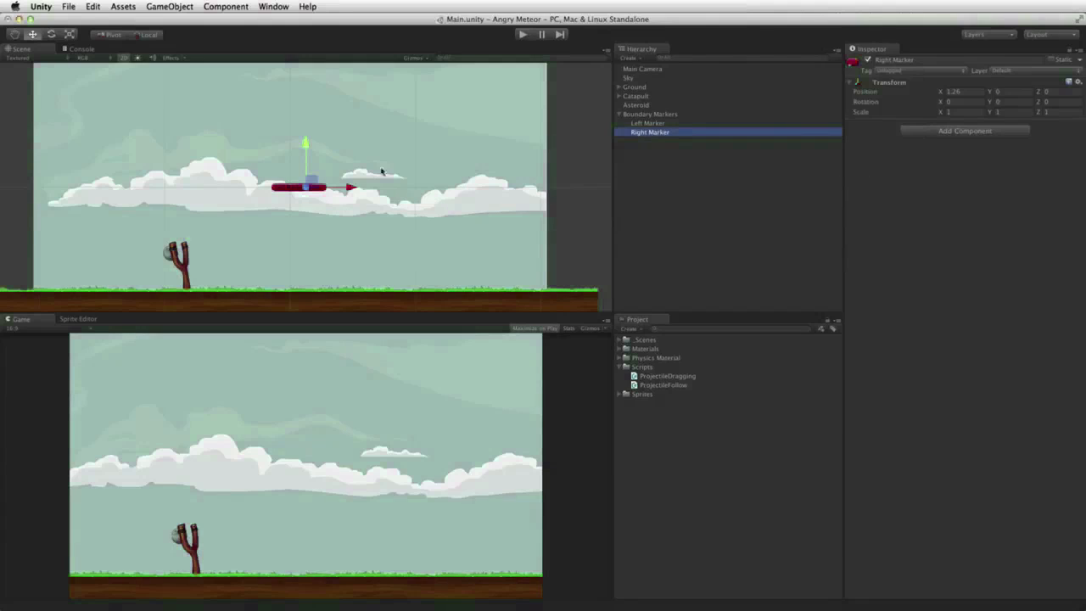
- Set the X position of Right Marker to 25 and widen the scene view to show it
click(355, 187)
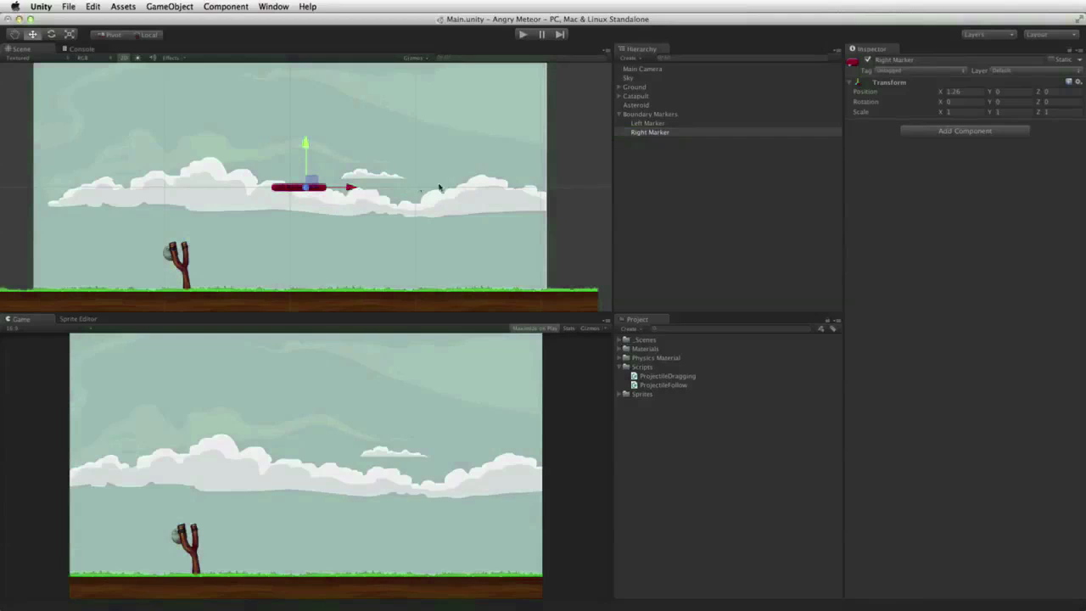
click(939, 90)
drag(939, 90, 1064, 91)
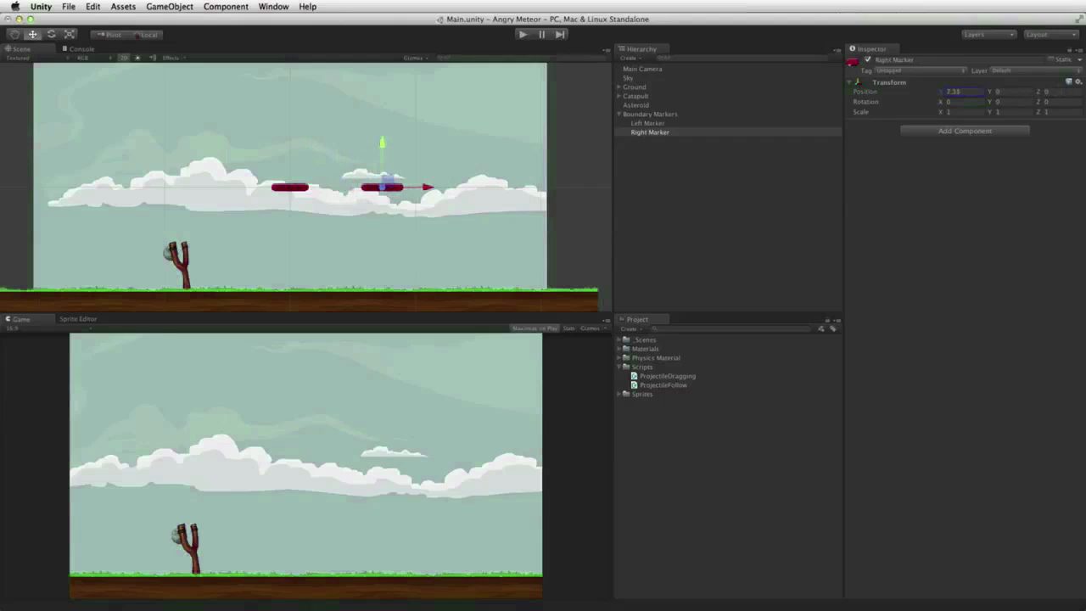
click(965, 95)
text(20)
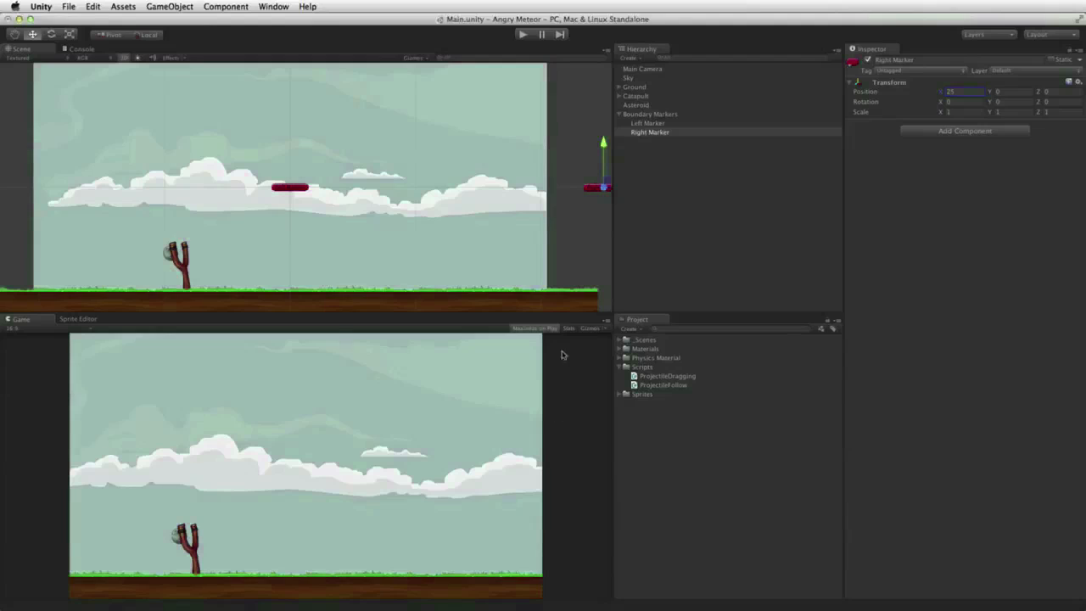
drag(614, 280, 626, 281)
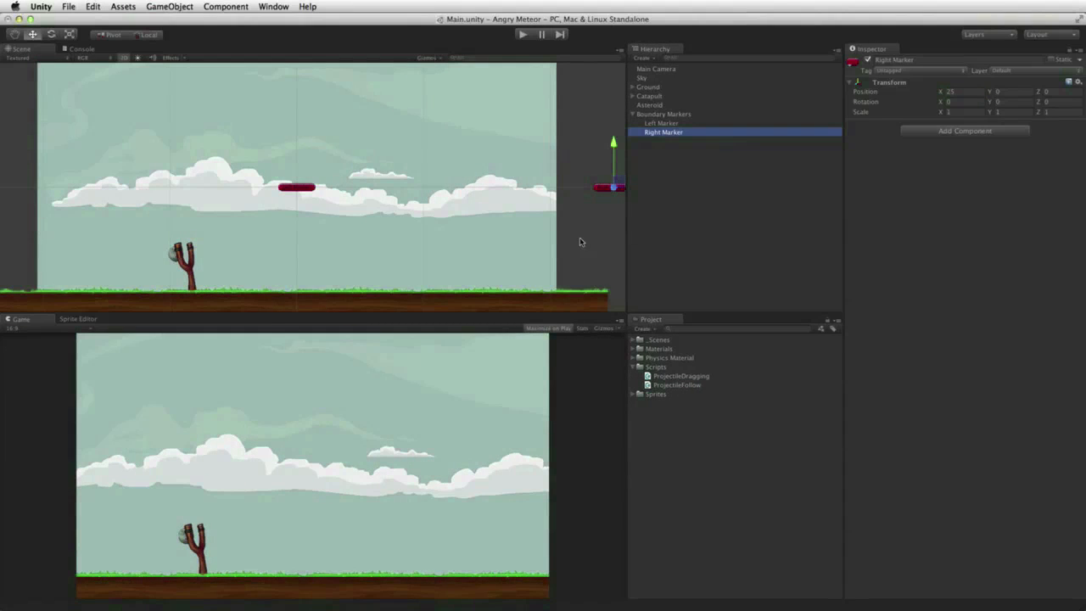
scroll(560, 233, down, 5)
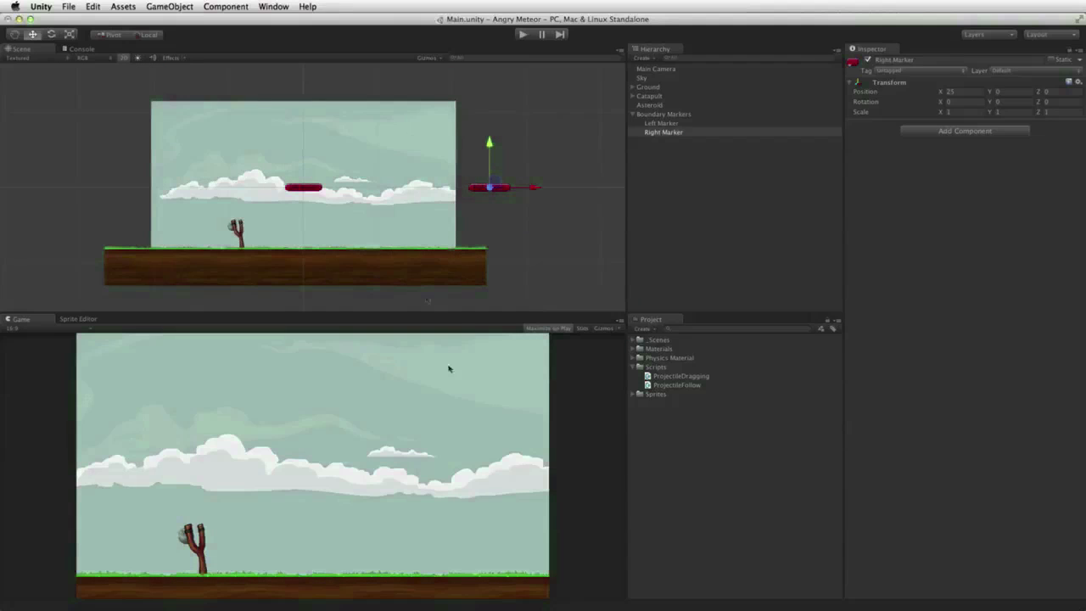
- Stretch the Sky sprite horizontally from its right edge past Right Marker and set its X scale to 1.5
click(398, 211)
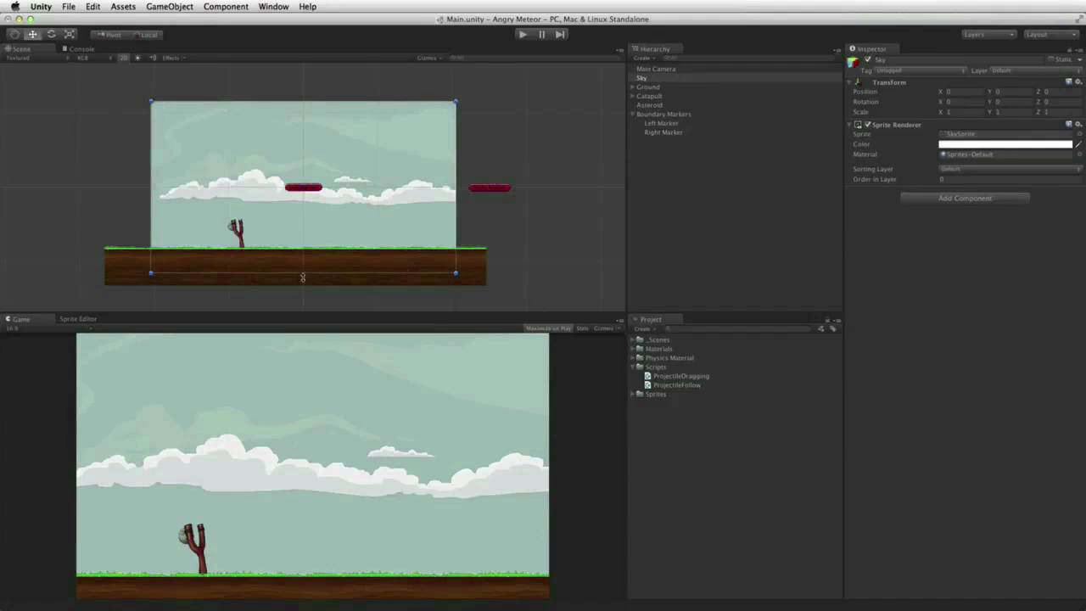
drag(455, 273, 424, 285)
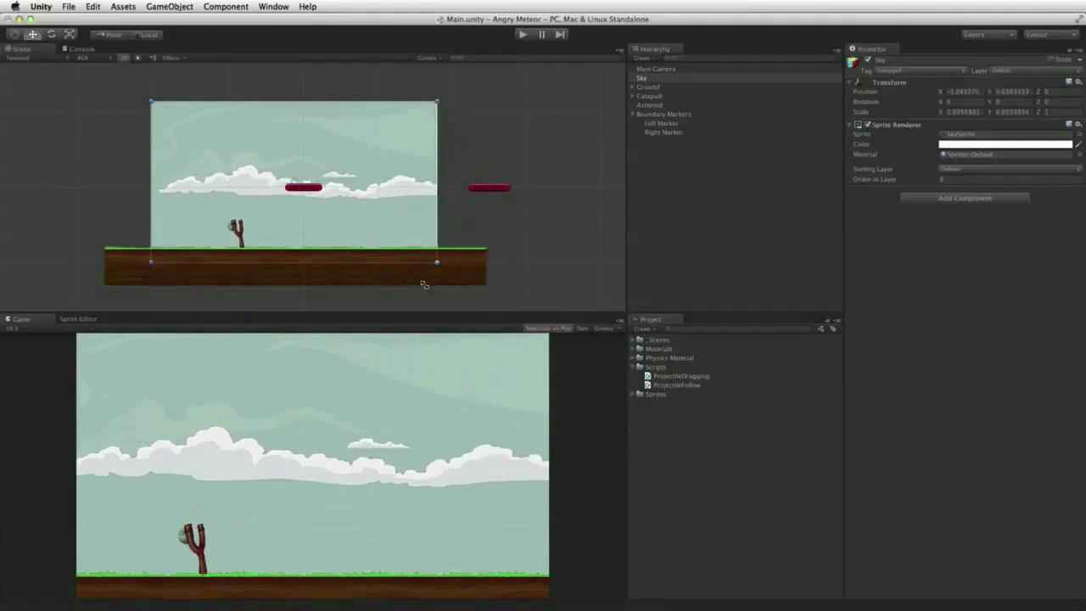
key(super+z)
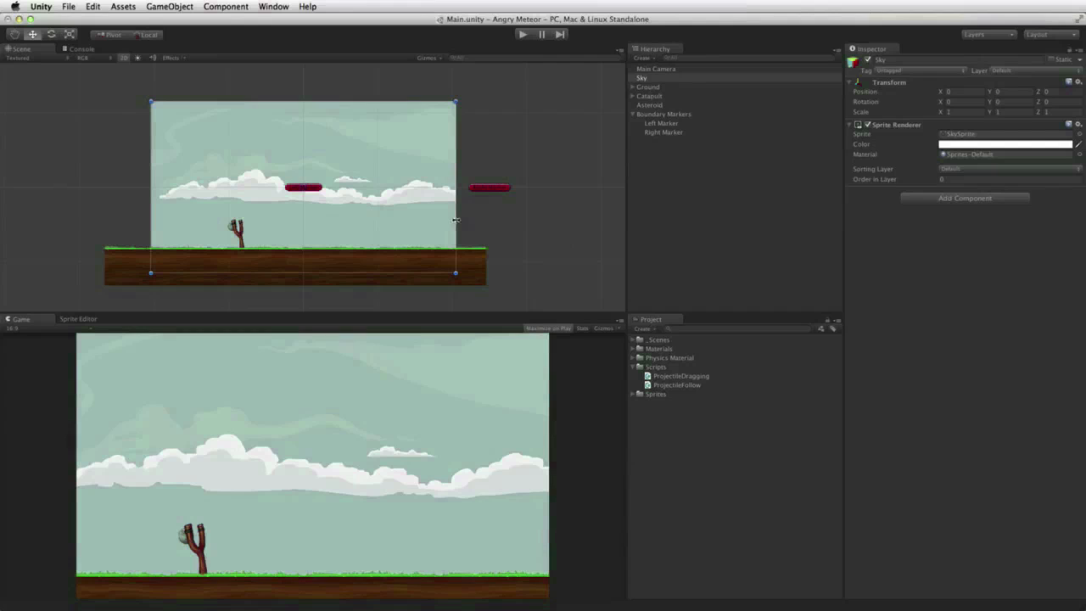
drag(456, 220, 607, 208)
click(980, 113)
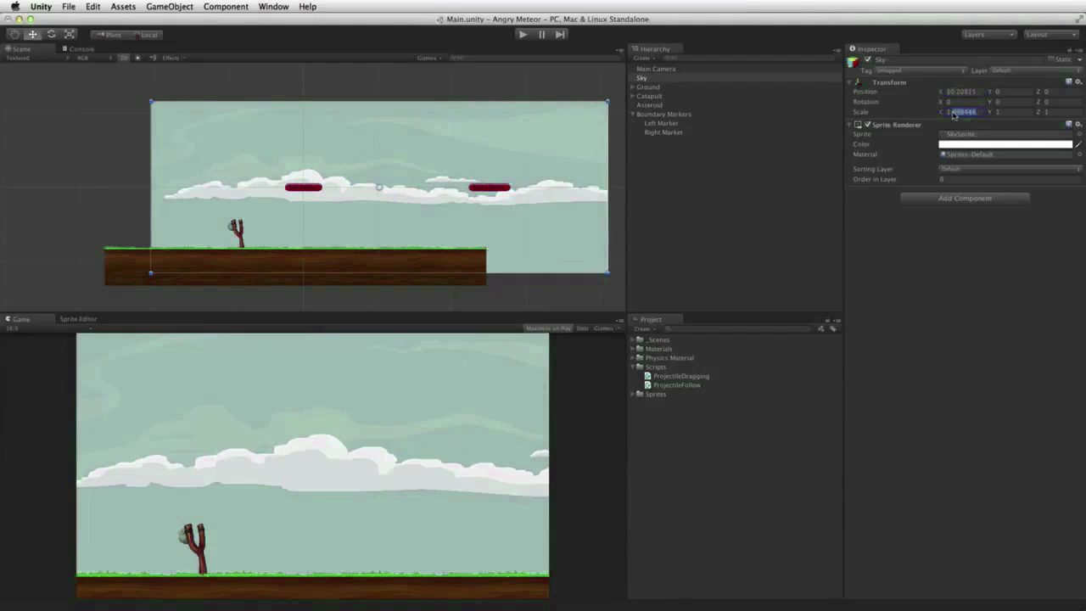
text(1.5)
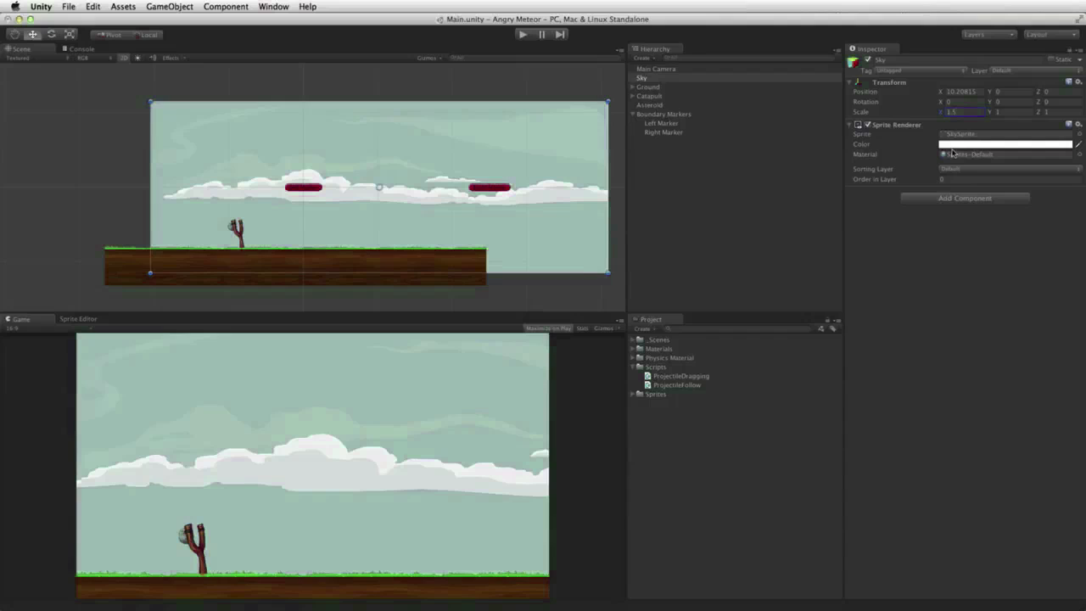
- Duplicate the last Grass tile under Ground twice, snapping the copies end to end at about X 29.67 and X 39.91 to extend the ground rightward
click(632, 89)
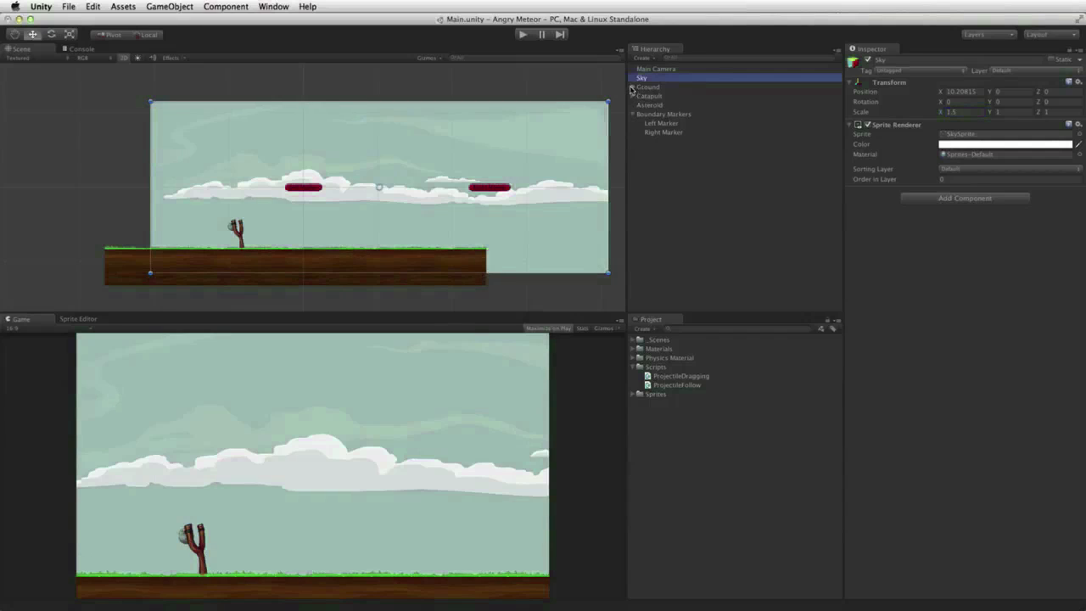
click(632, 87)
click(660, 133)
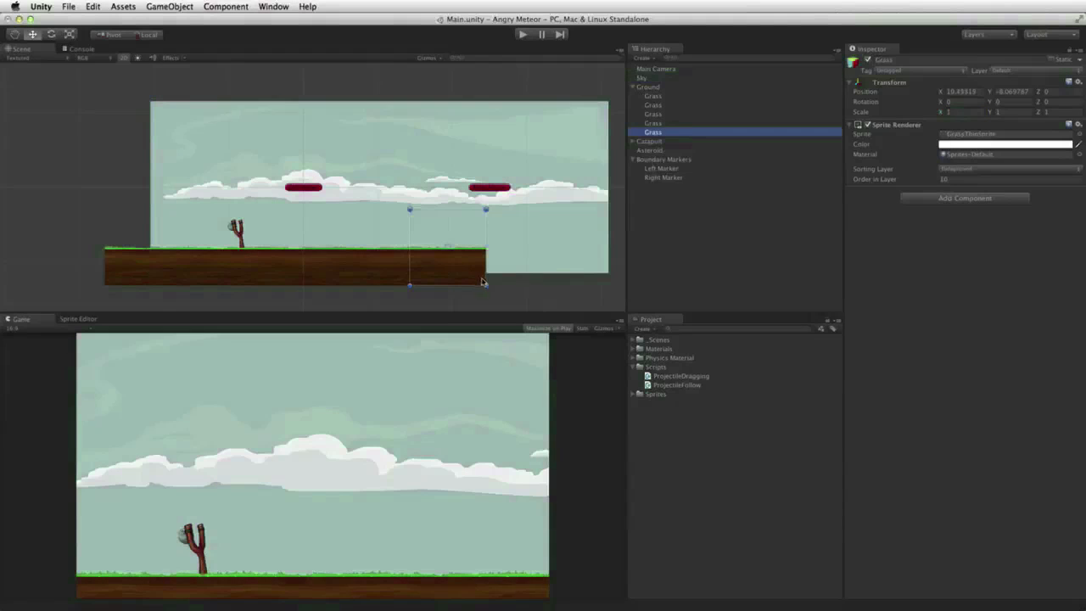
key(super+d)
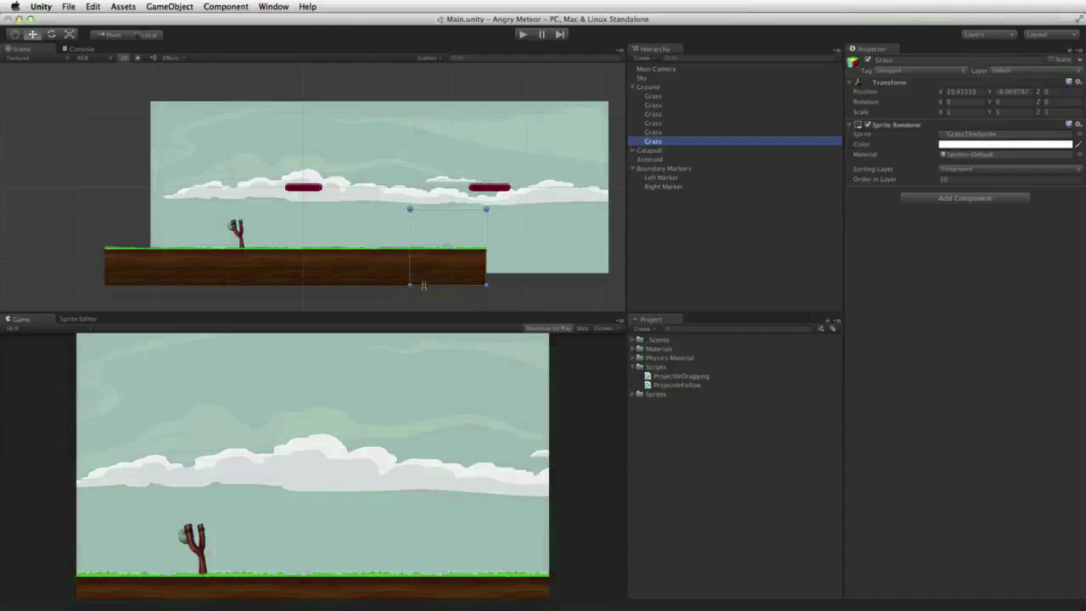
click(687, 261)
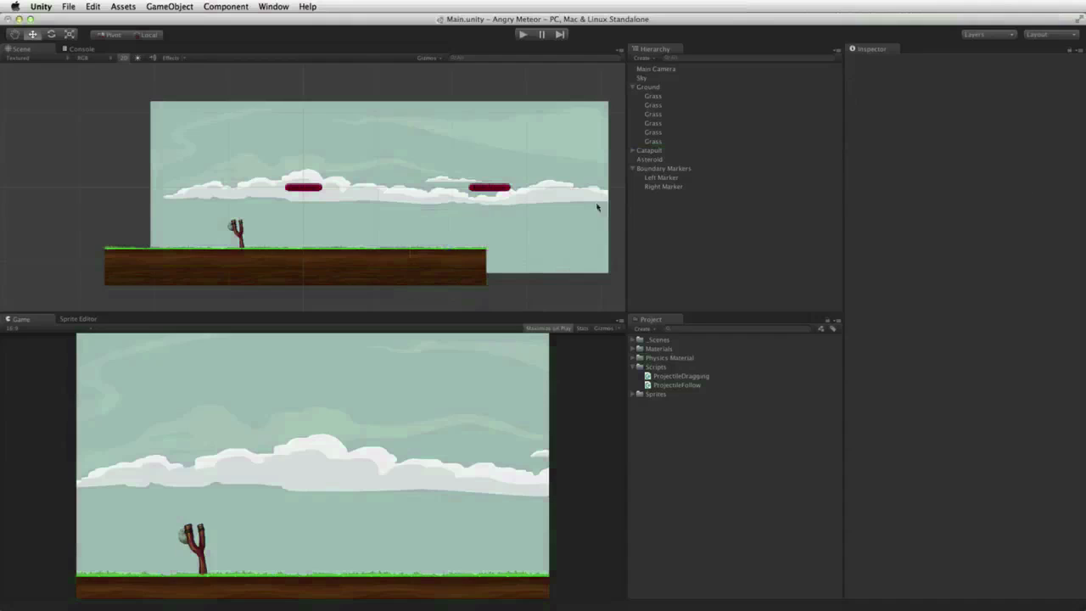
click(653, 142)
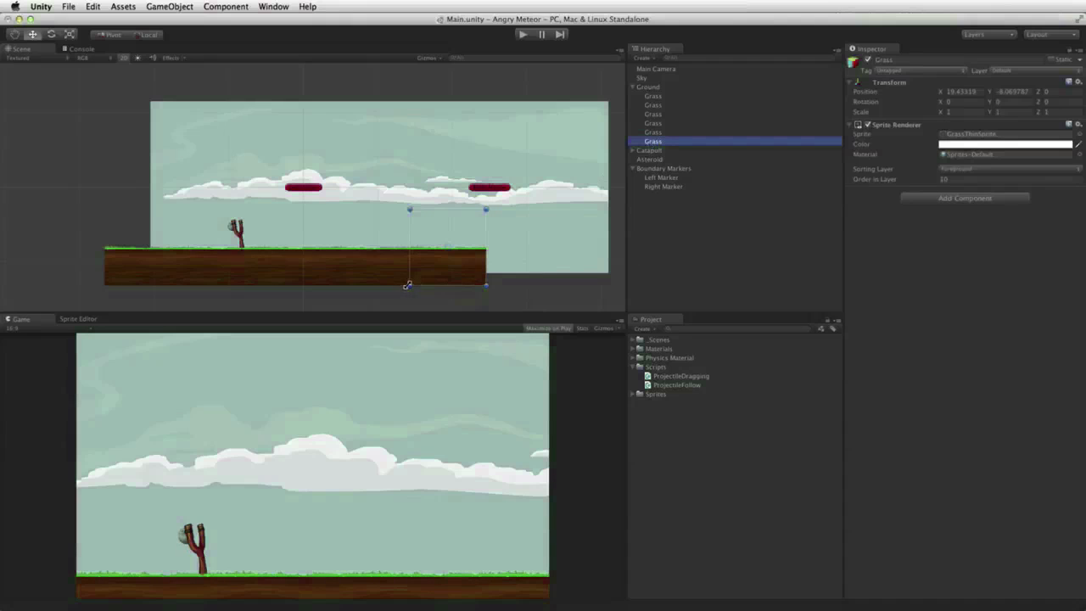
drag(407, 285, 486, 283)
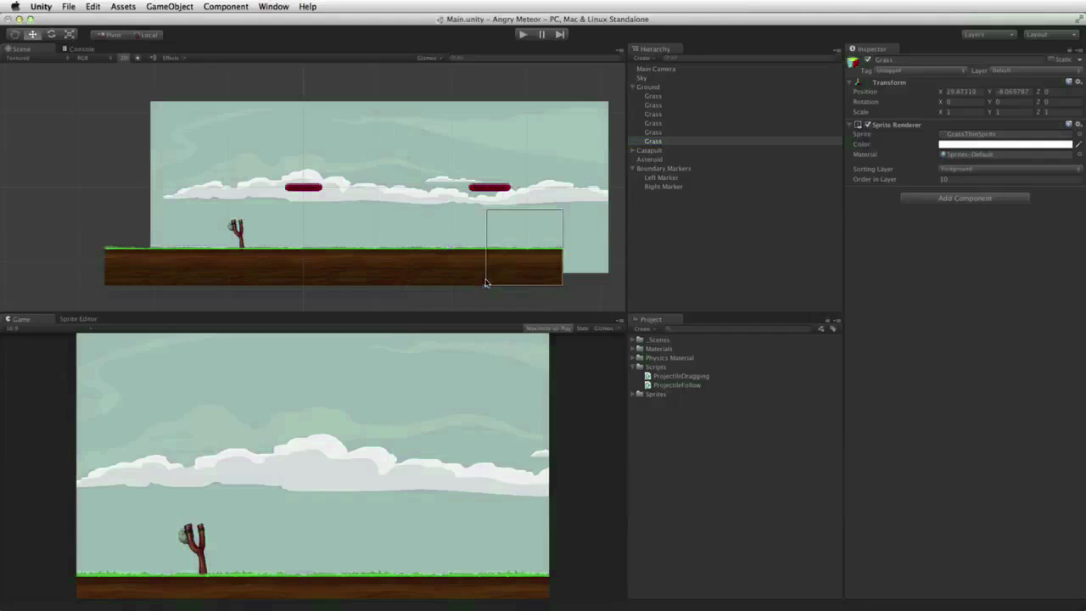
key(super+d)
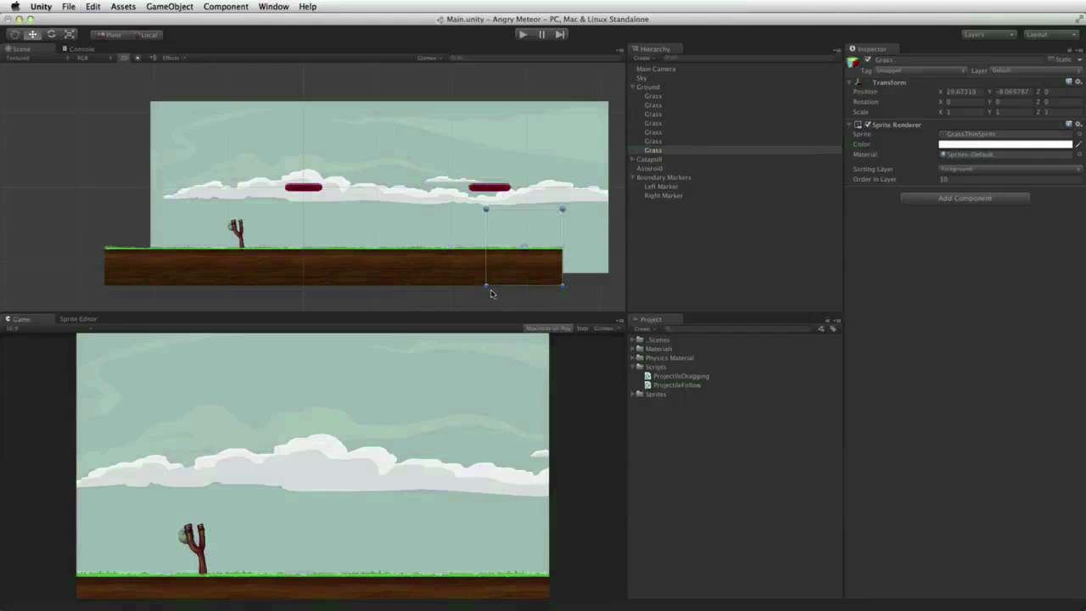
drag(488, 288, 555, 285)
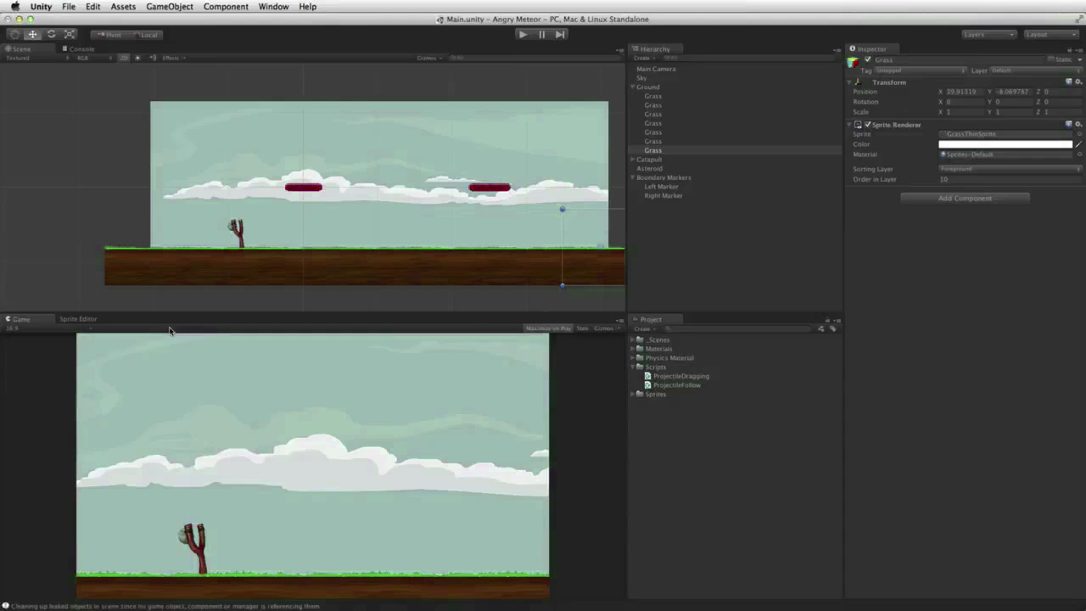
- On Main Camera's Projectile Follow script, assign Asteroid as Projectile, Left Marker as Far Left and Right Marker as Far Right
click(657, 69)
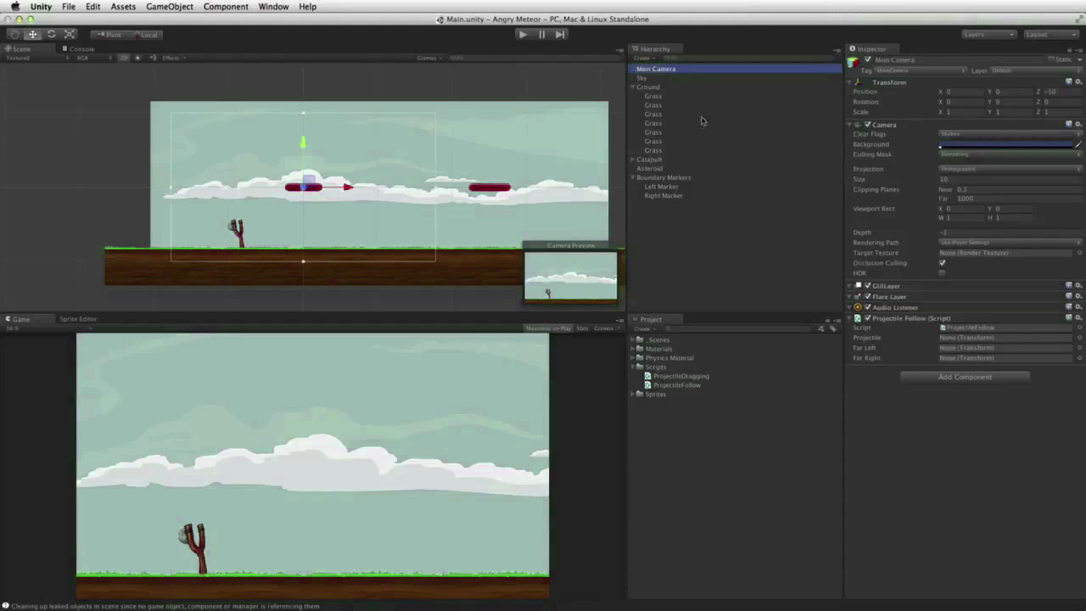
drag(650, 168, 965, 344)
mouse_move(670, 186)
mouse_down()
mouse_move(1033, 320)
mouse_move(980, 347)
mouse_move(993, 348)
mouse_up()
mouse_move(663, 196)
mouse_down()
mouse_move(990, 367)
mouse_move(993, 358)
mouse_up()
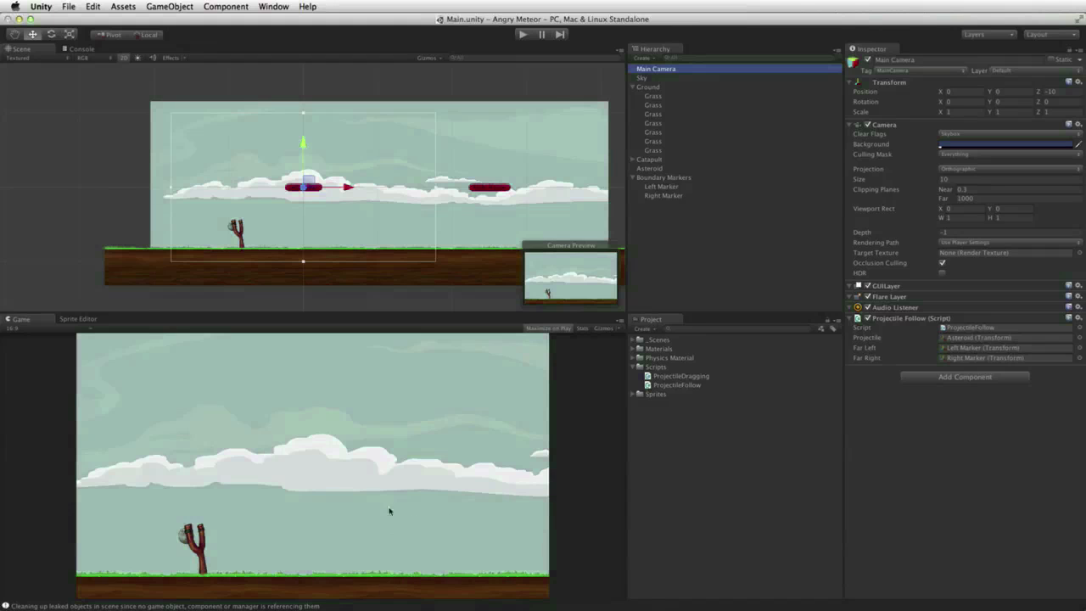
- Test the camera follow in play mode by launching the asteroid from the catapult, and stop the game
key(super+p)
drag(291, 480, 197, 505)
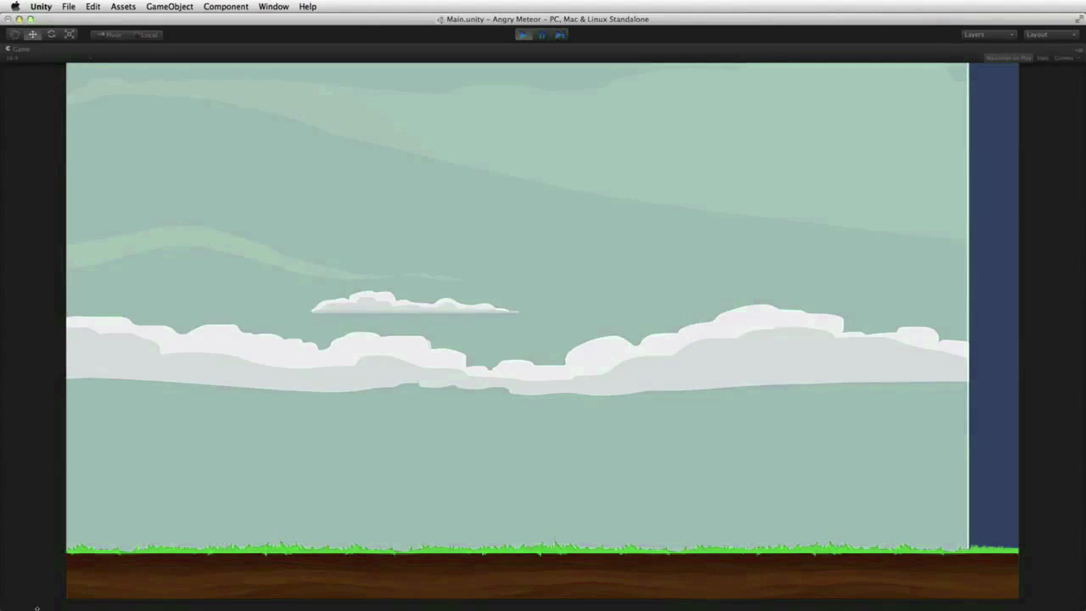
key(super+p)
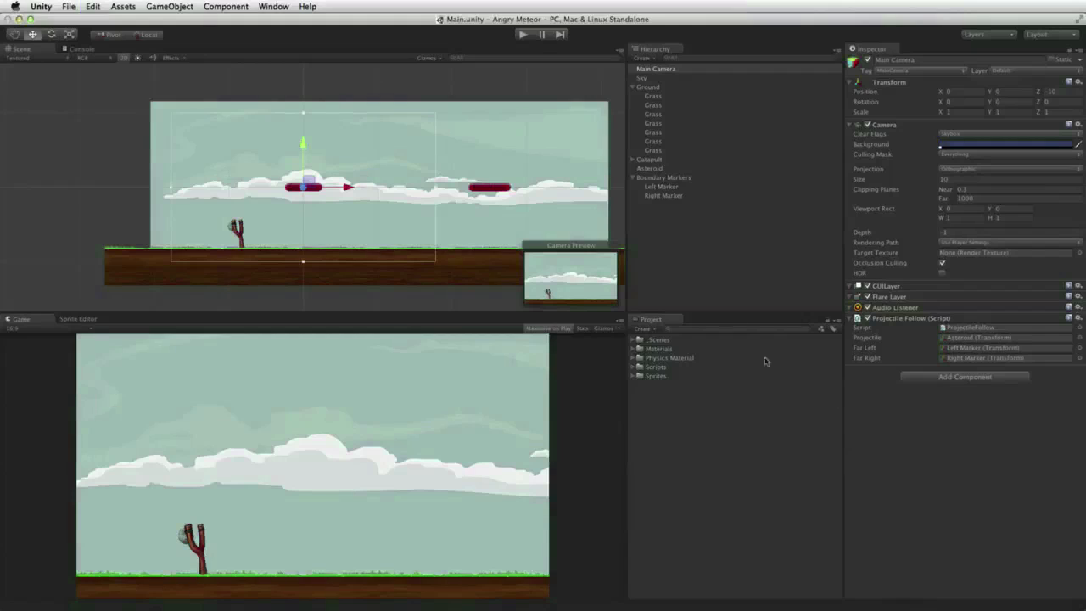
- Shift the Sky sprite horizontally to an X position of about 12.39 to cover the gap beyond Right Marker
click(567, 214)
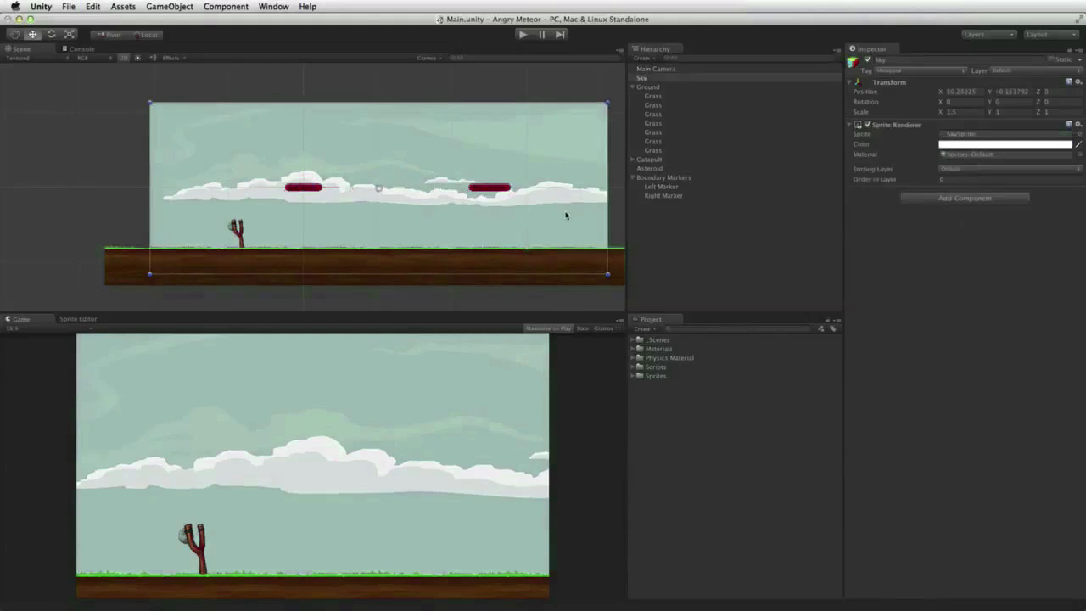
key(super+z)
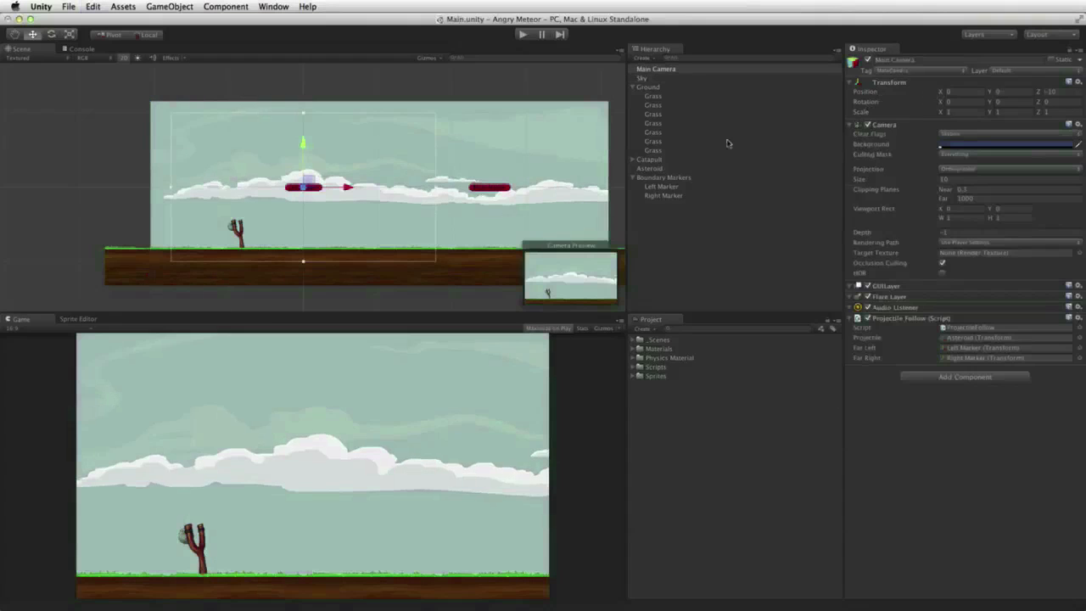
click(733, 77)
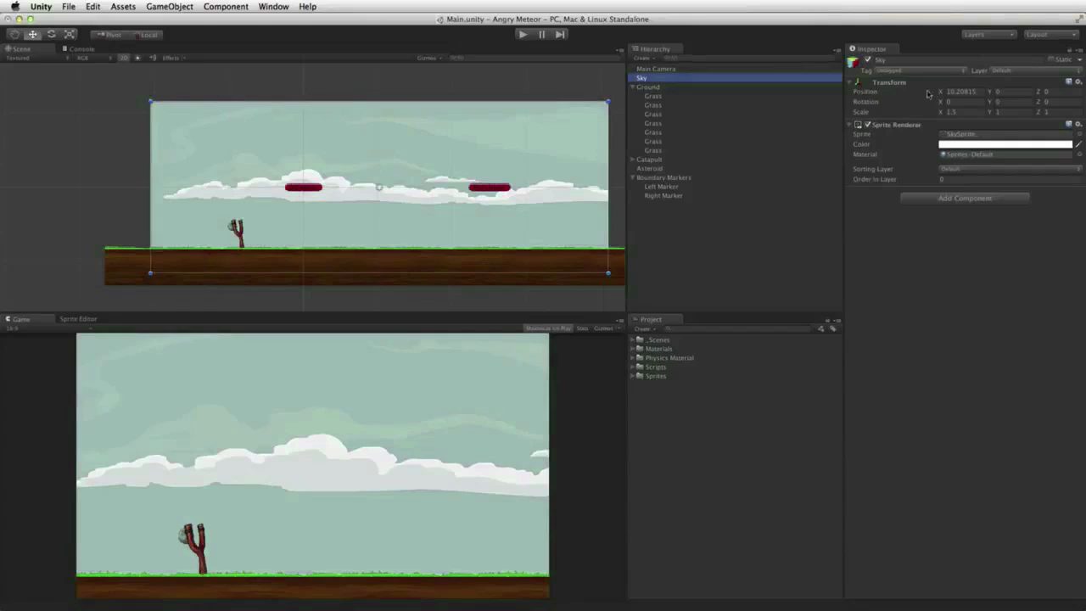
drag(941, 92, 975, 88)
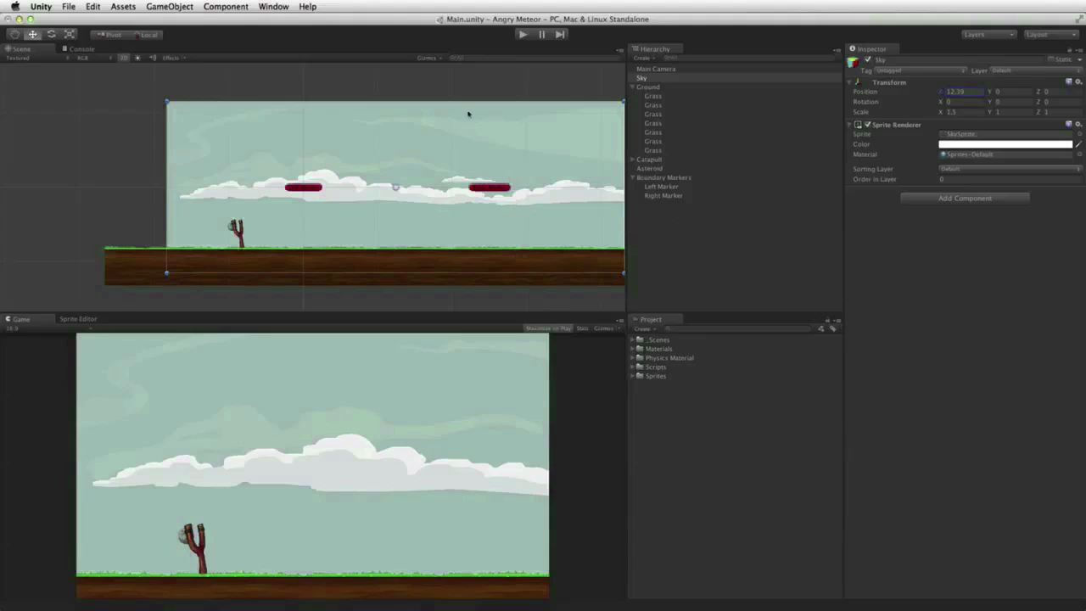
- Play the game again and launch the asteroid to check the sky's coverage at the far end, stopping the game when finished
click(522, 34)
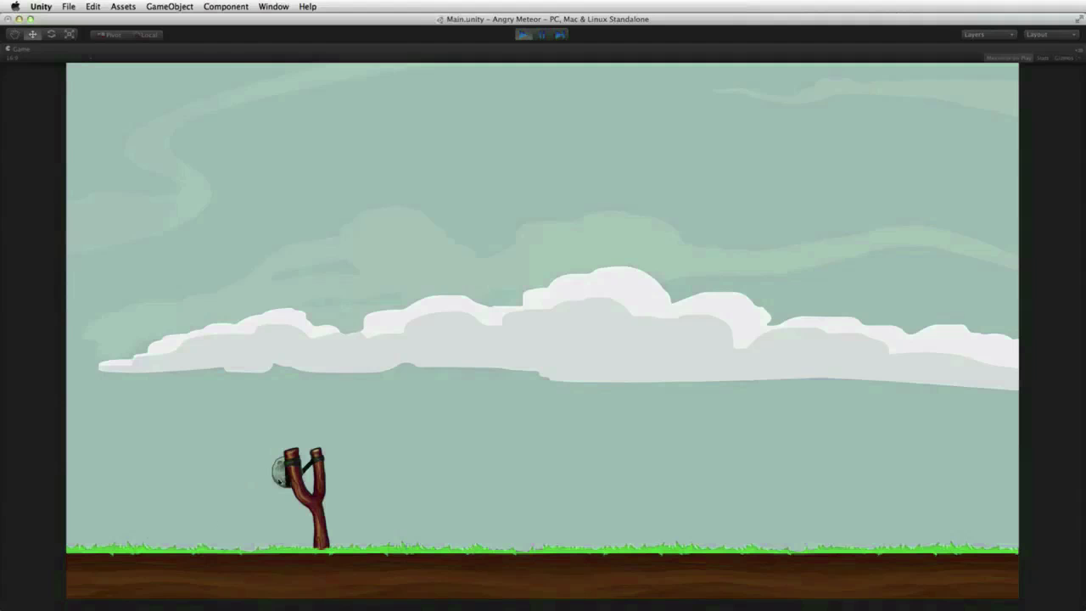
drag(280, 472, 179, 508)
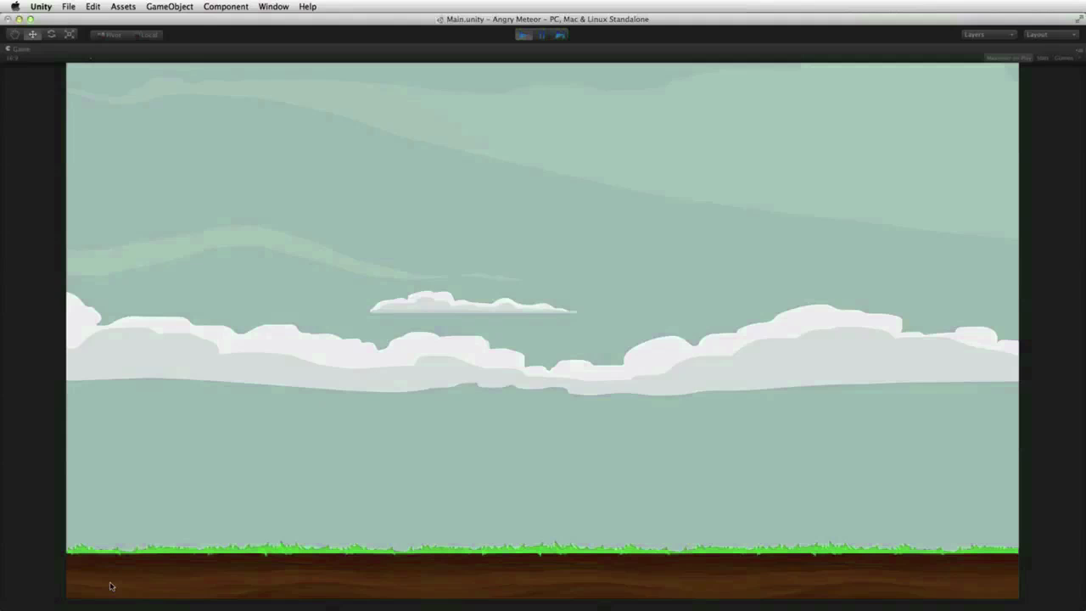
key(super+p)
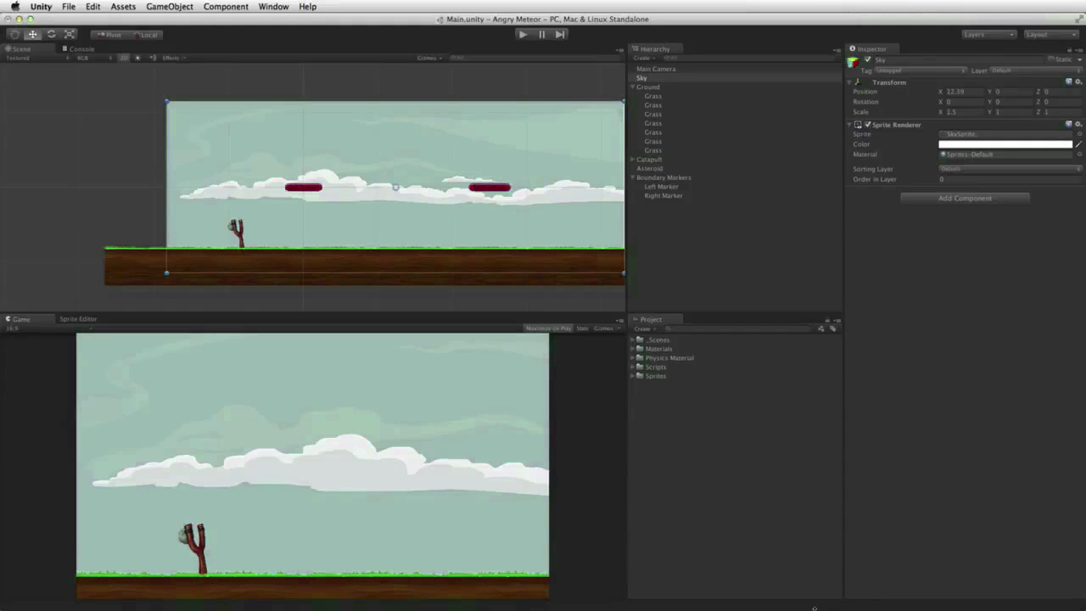
- Create an empty game object at the root of the hierarchy and name it Boundary
click(678, 269)
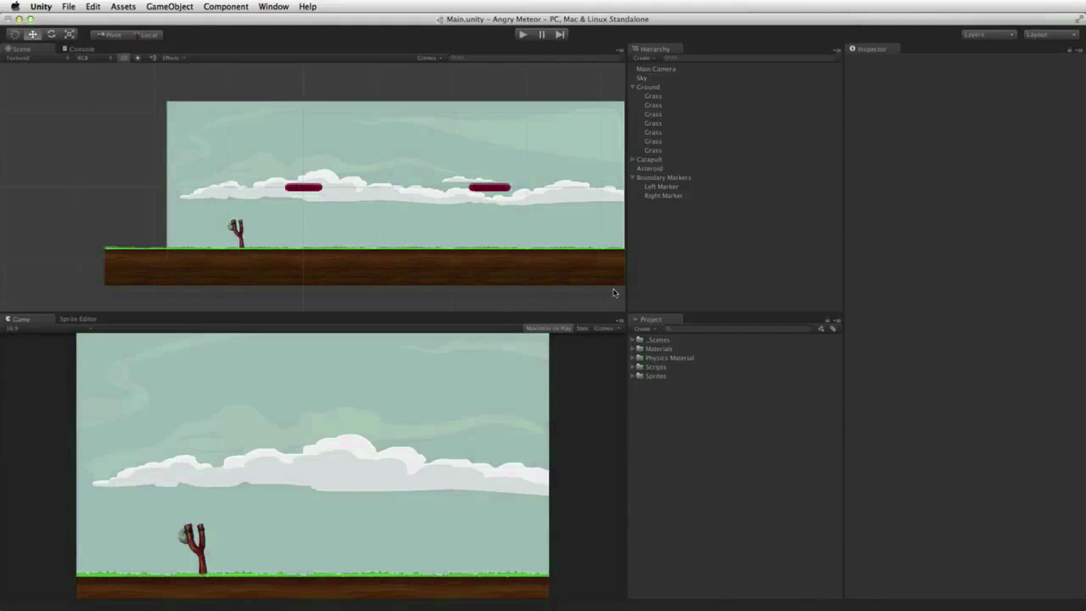
key(super+shift+n)
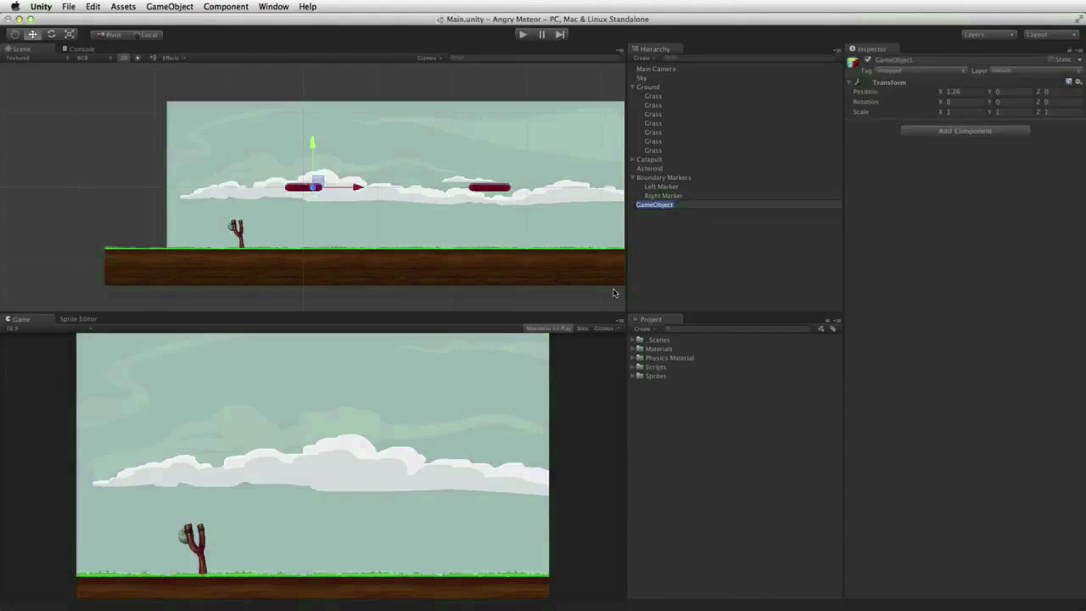
text(Boundary)
key(Return)
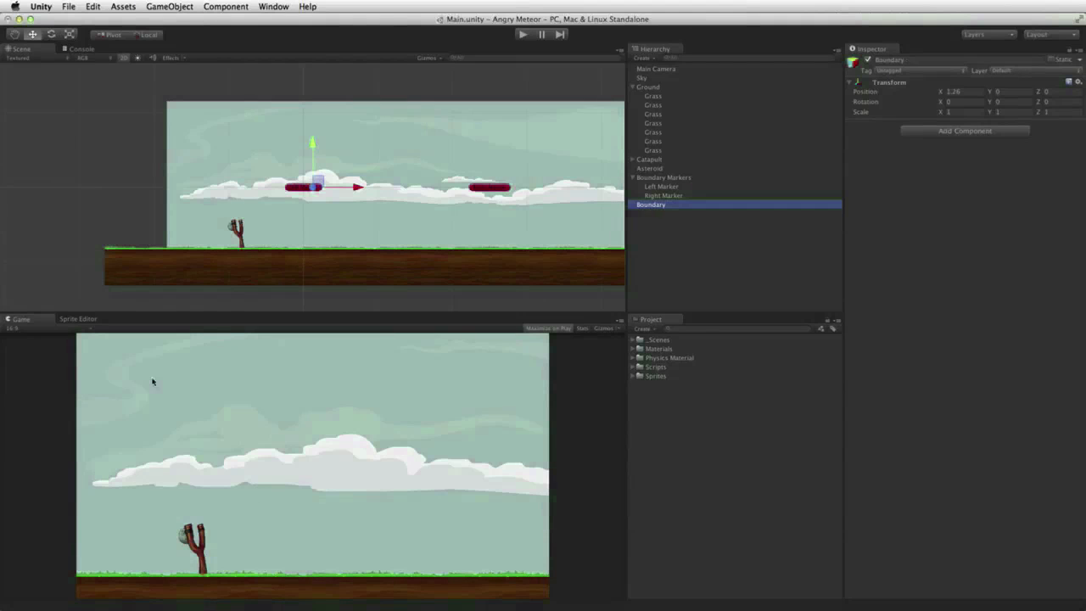
- Add a Box Collider 2D to the Boundary object and enable its Is Trigger option
click(975, 133)
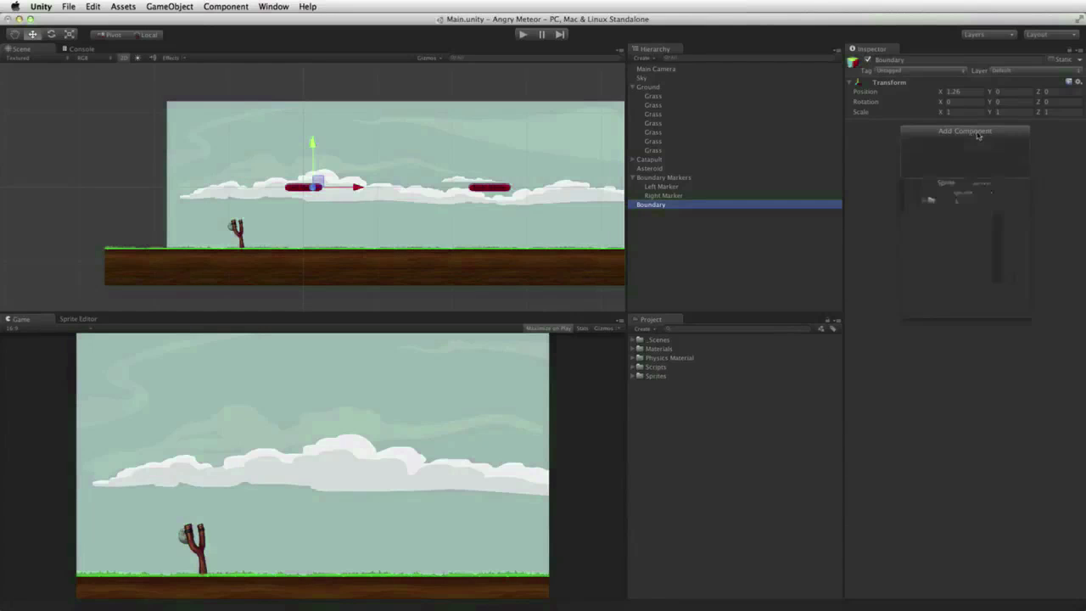
text(ri)
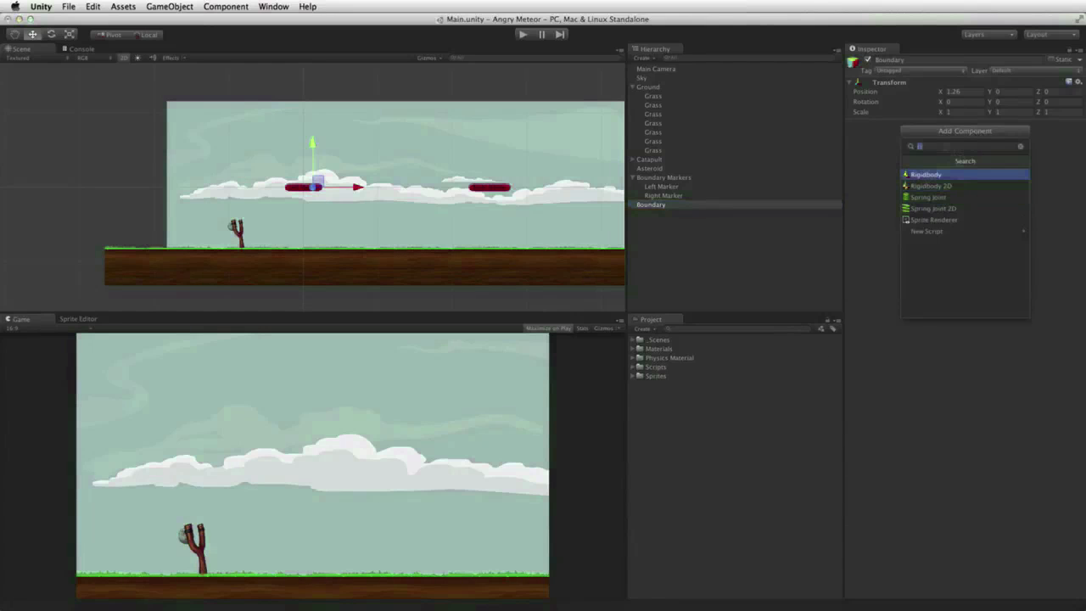
click(1020, 146)
click(951, 211)
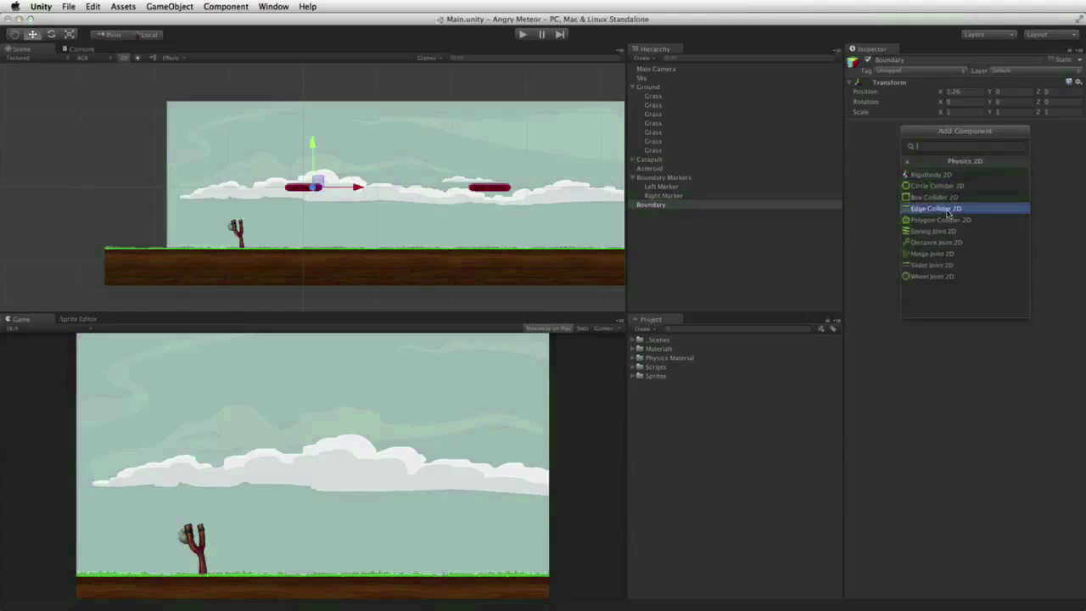
click(953, 198)
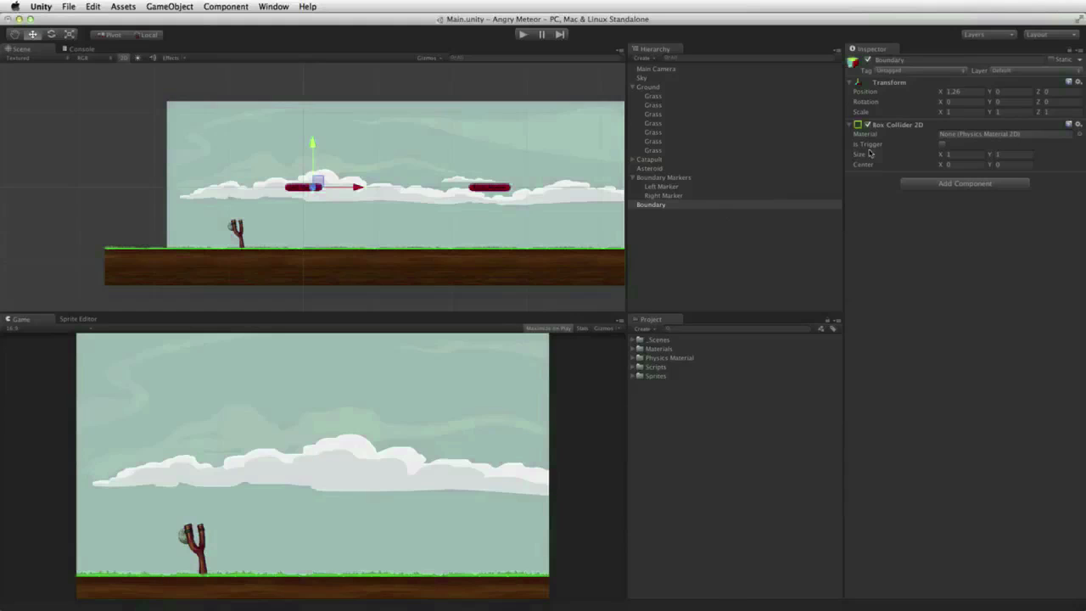
click(942, 145)
click(686, 205)
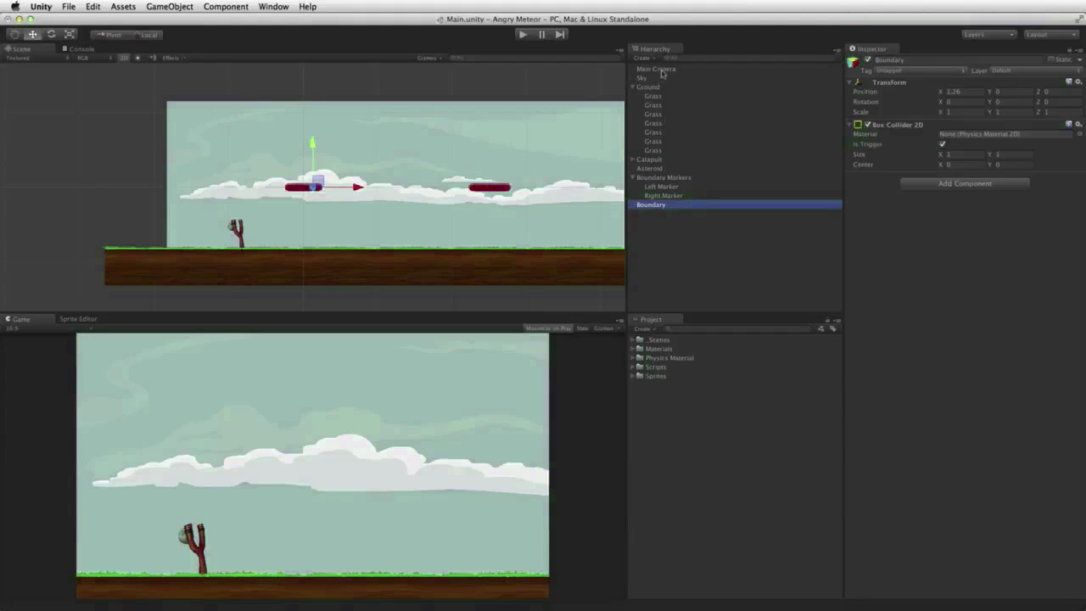
- Deactivate the Sky object and frame the Boundary object's collider in the scene view
click(748, 78)
click(869, 61)
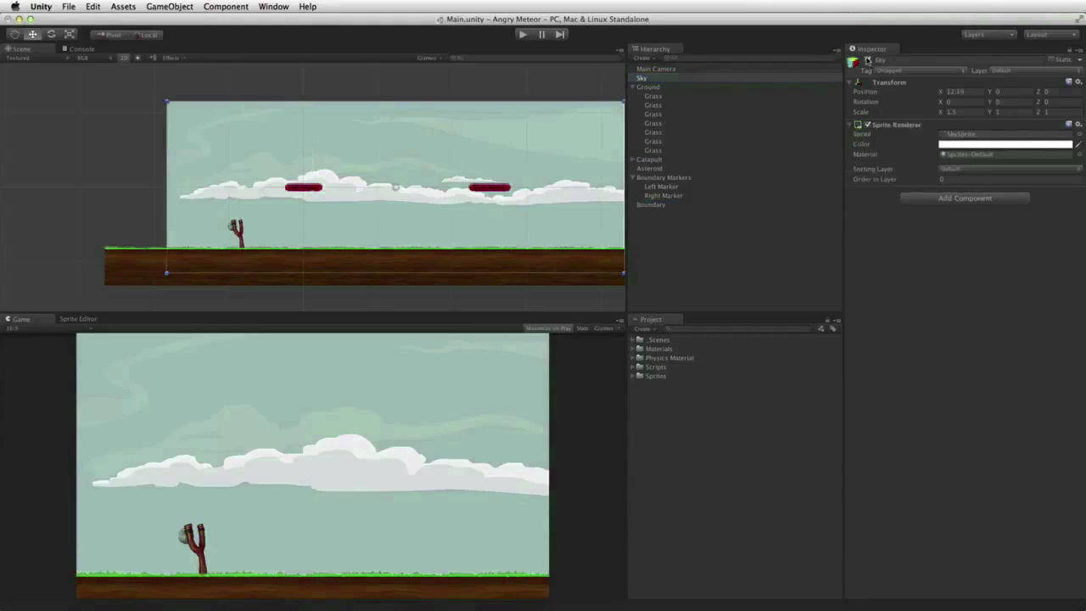
click(679, 206)
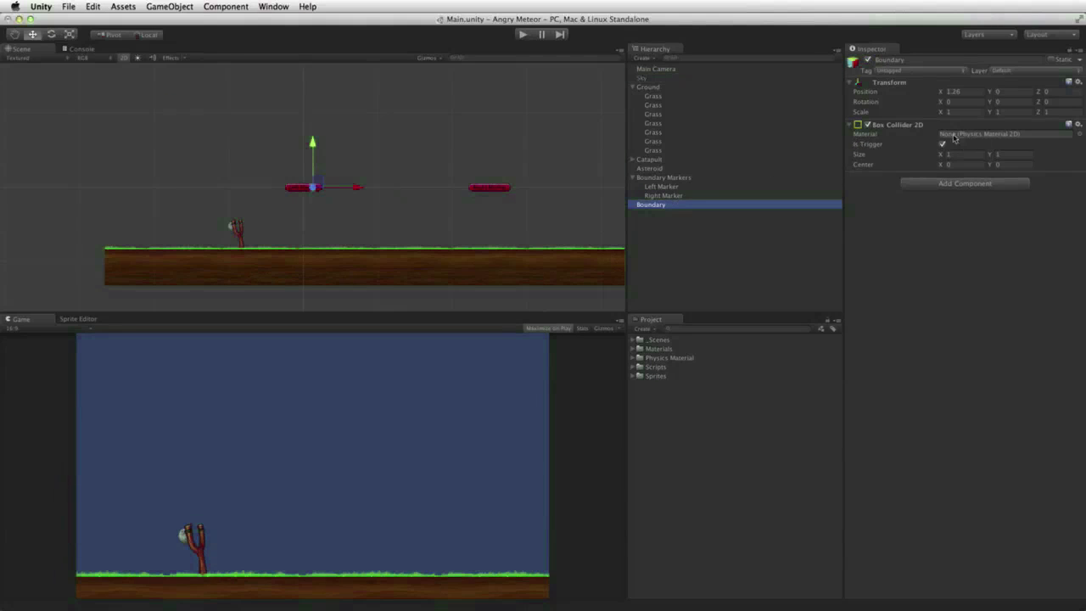
click(852, 125)
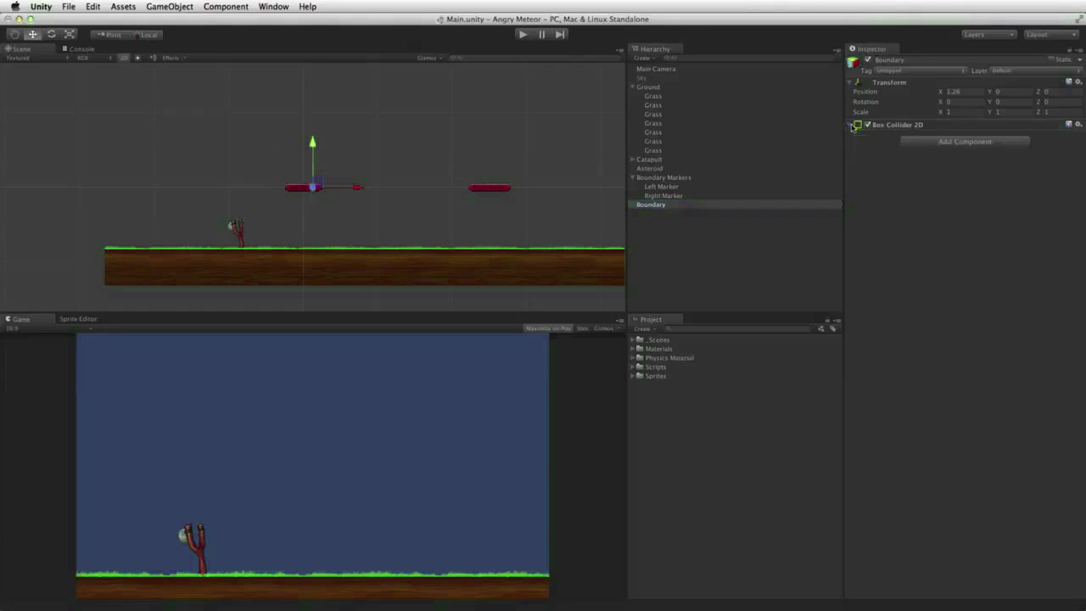
click(852, 125)
key(f)
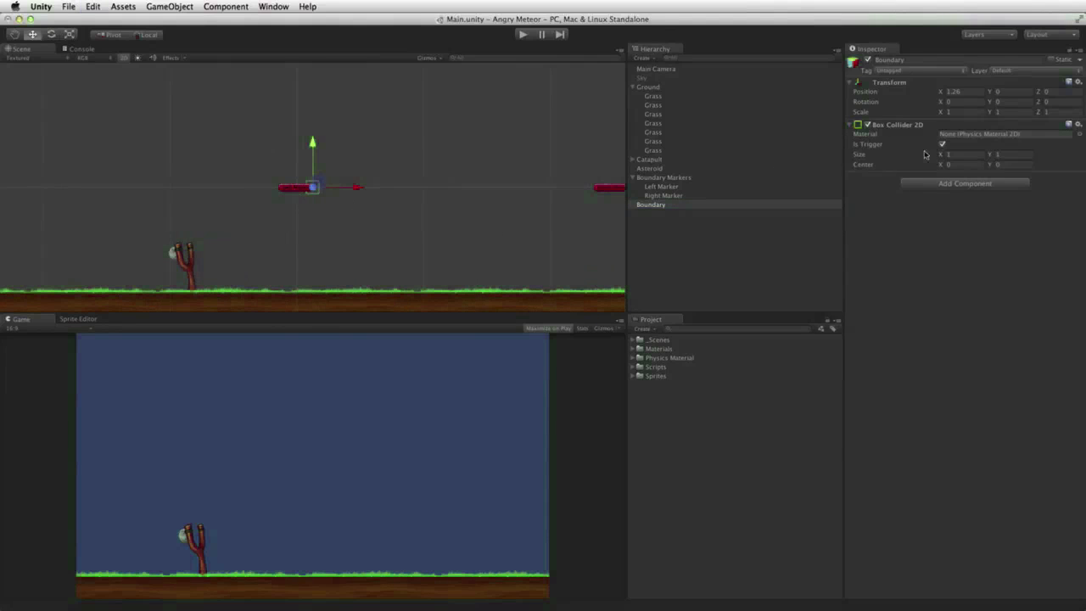
- Set the Boundary collider's X size to 47.2 and centre Boundary between the two markers at X position 12.5
drag(940, 155, 1009, 155)
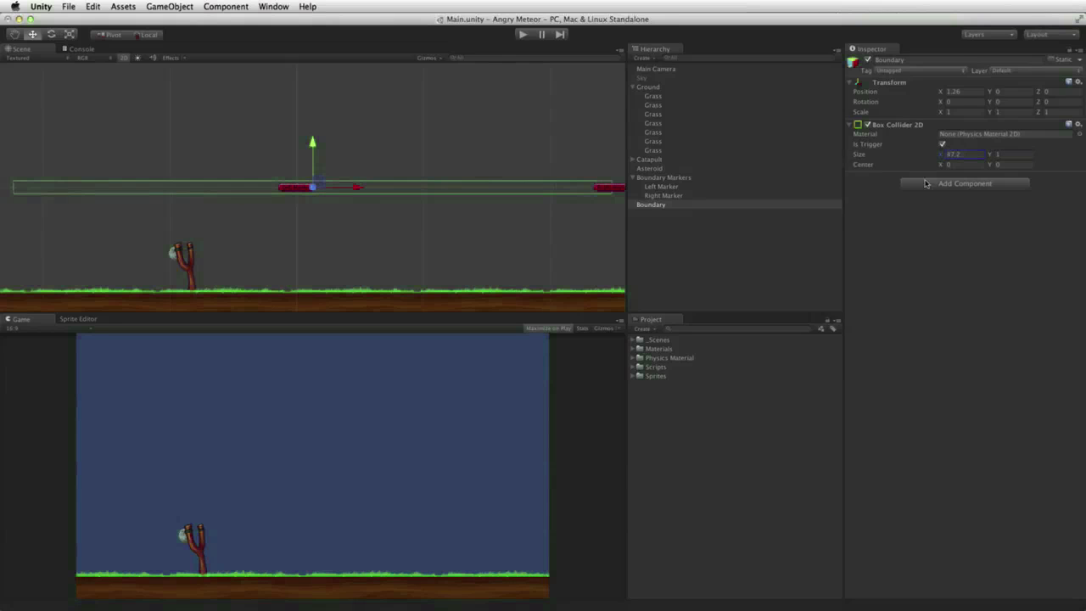
scroll(371, 235, down, 5)
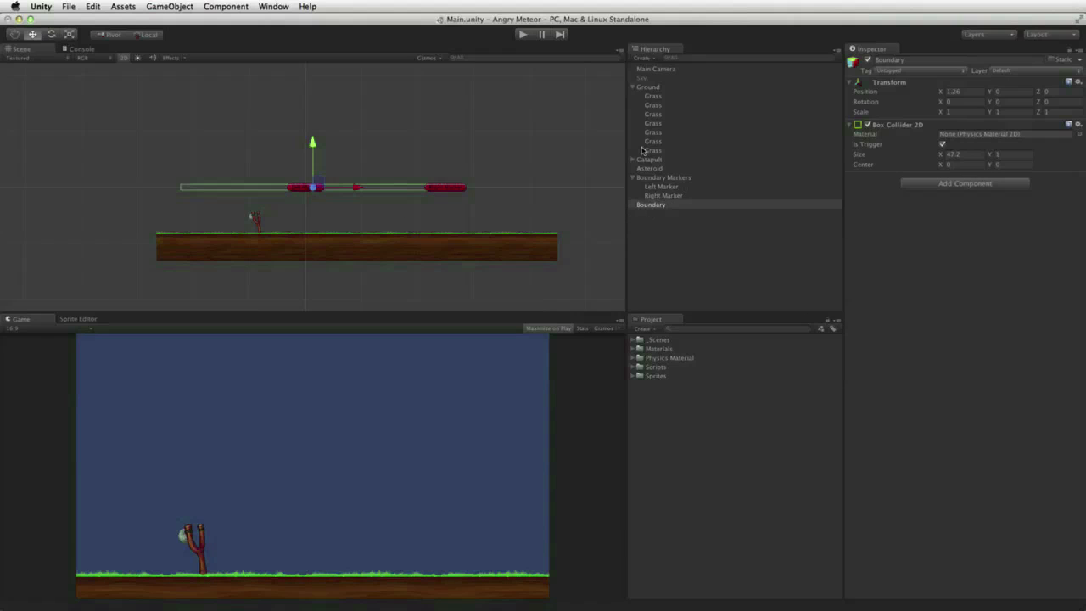
click(663, 195)
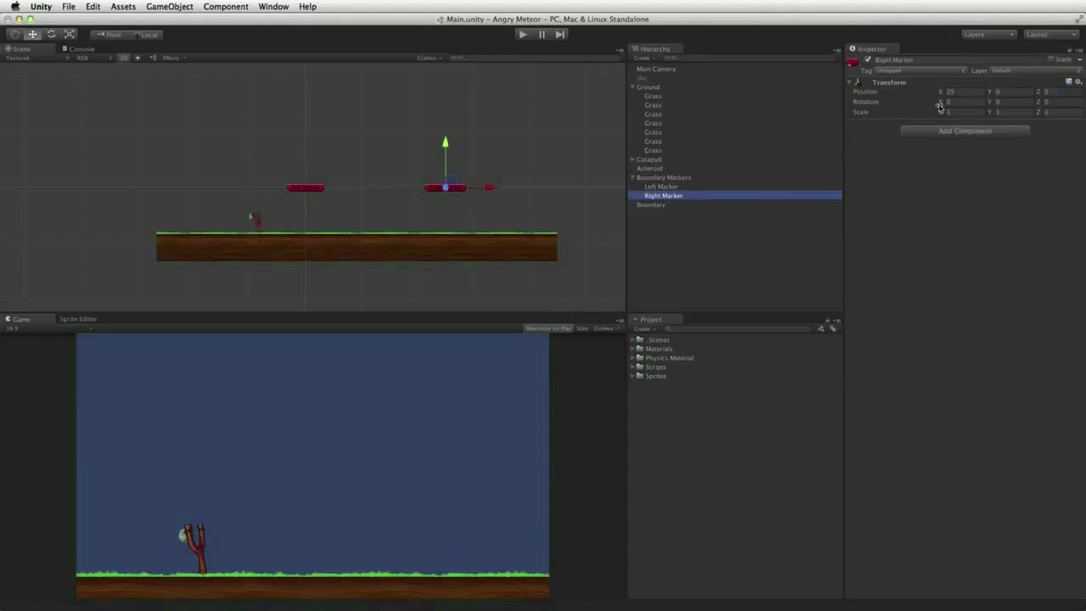
click(670, 179)
click(666, 205)
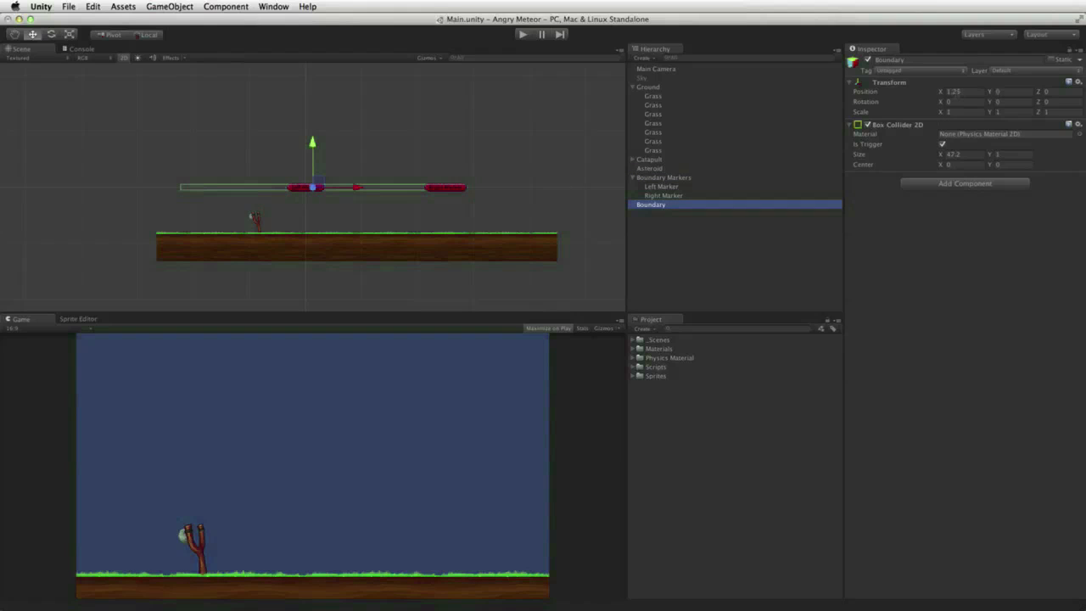
click(957, 92)
text(12)
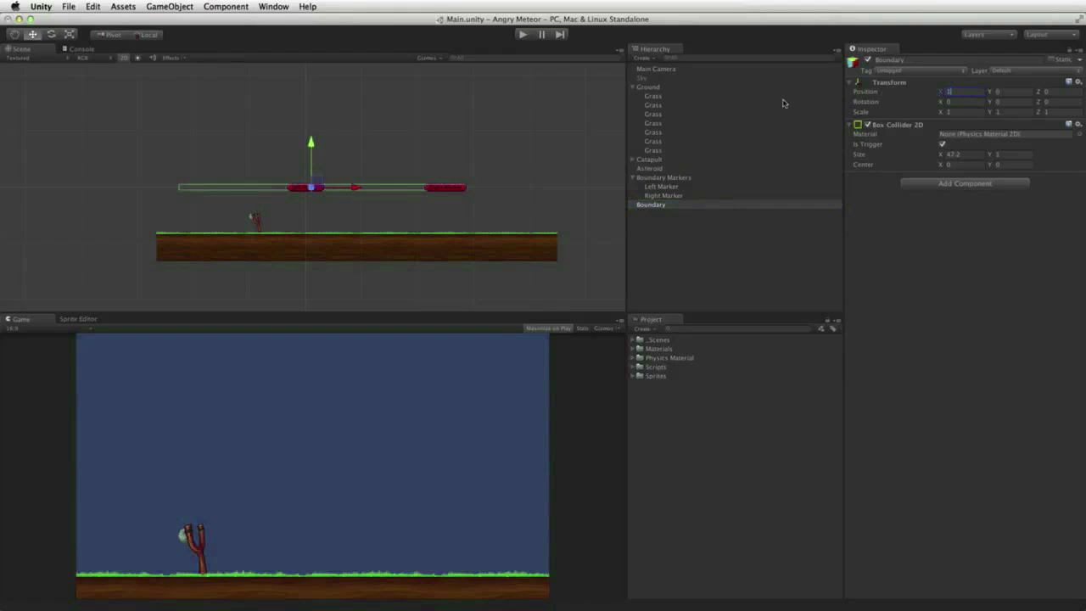
text(.5)
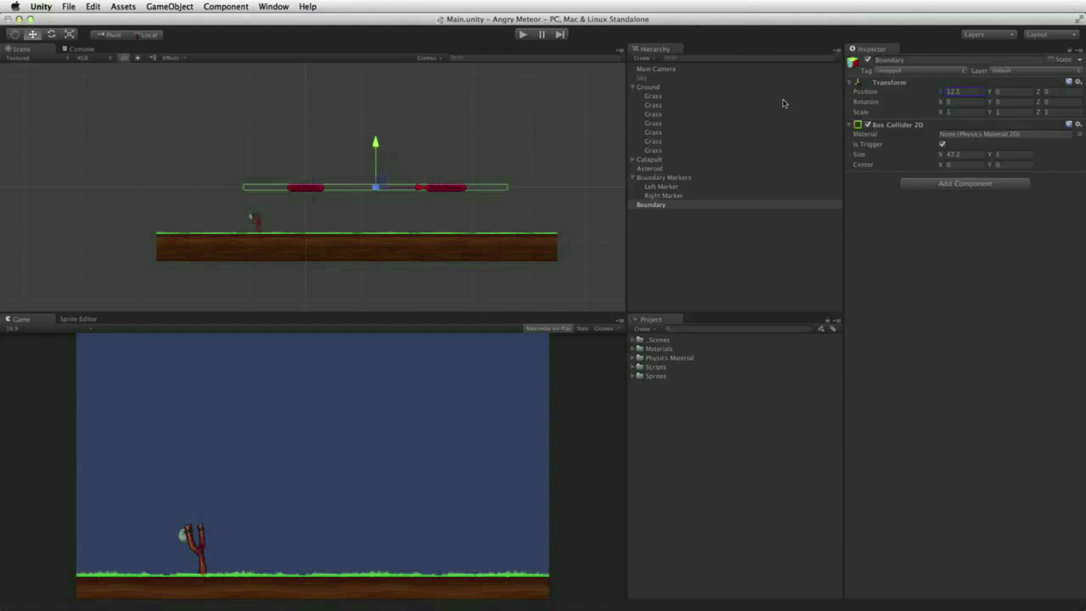
- Enlarge the Boundary box collider to a size of X 78.5 and Y 45.2
click(953, 154)
text(73.9)
drag(1059, 149, 923, 157)
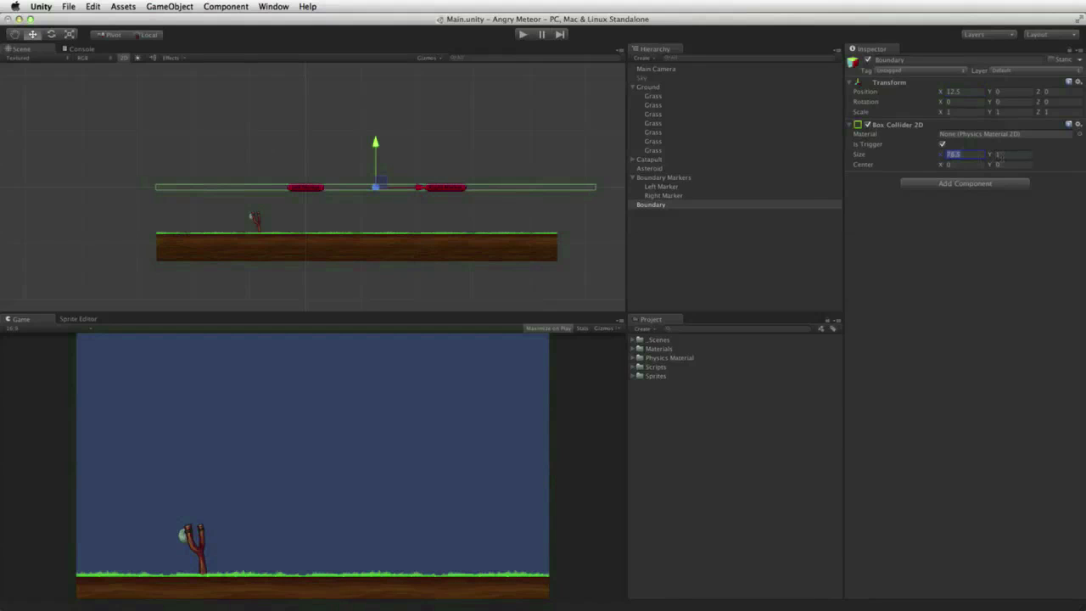
drag(992, 156, 1050, 142)
- Move Boundary up and to the right to about X 18.26, Y 8.48 so its collider surrounds the play area
drag(376, 148, 373, 100)
drag(431, 141, 485, 171)
scroll(485, 171, down, 3)
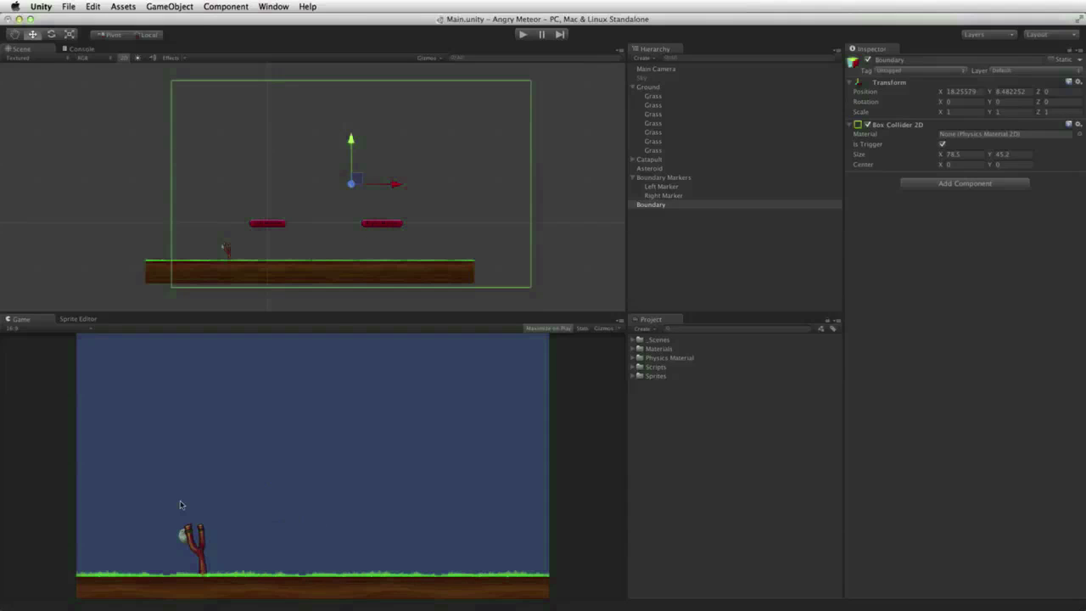
- Switch to MonoDevelop and review the OnMouseDown and OnMouseUp functions in ProjectileDragging.cs
key(super+Tab)
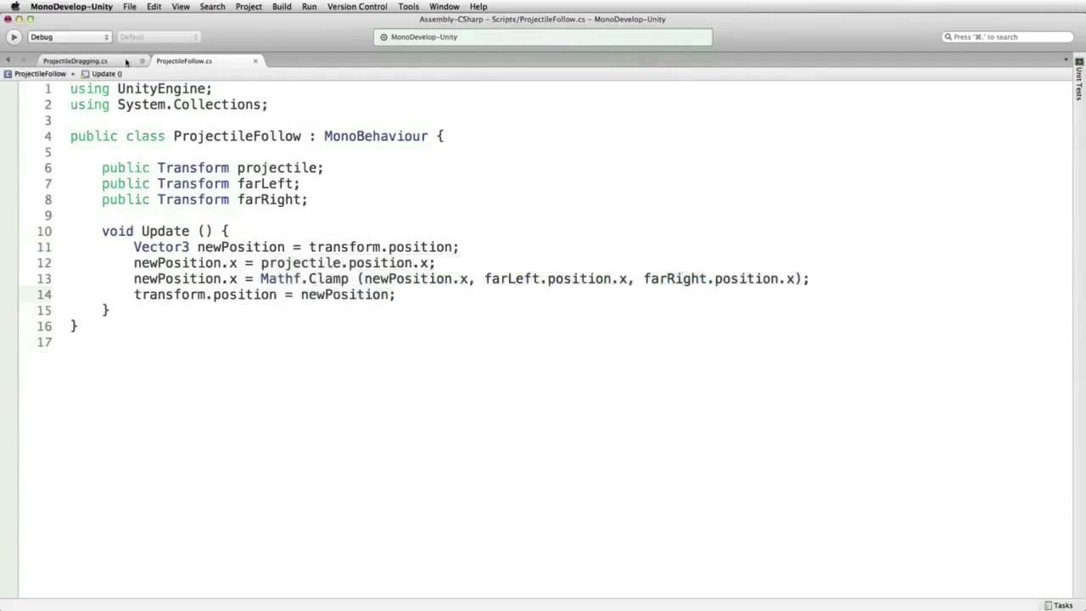
click(127, 62)
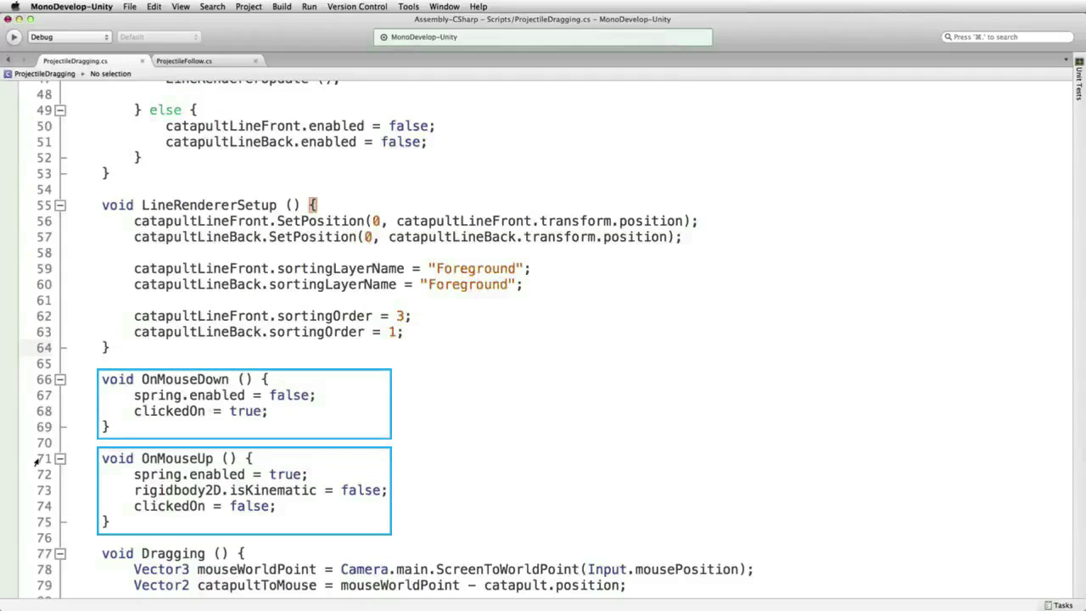
- Switch to Unity and push Boundary back in depth behind the other objects, setting its Z position to 1
key(super+Tab)
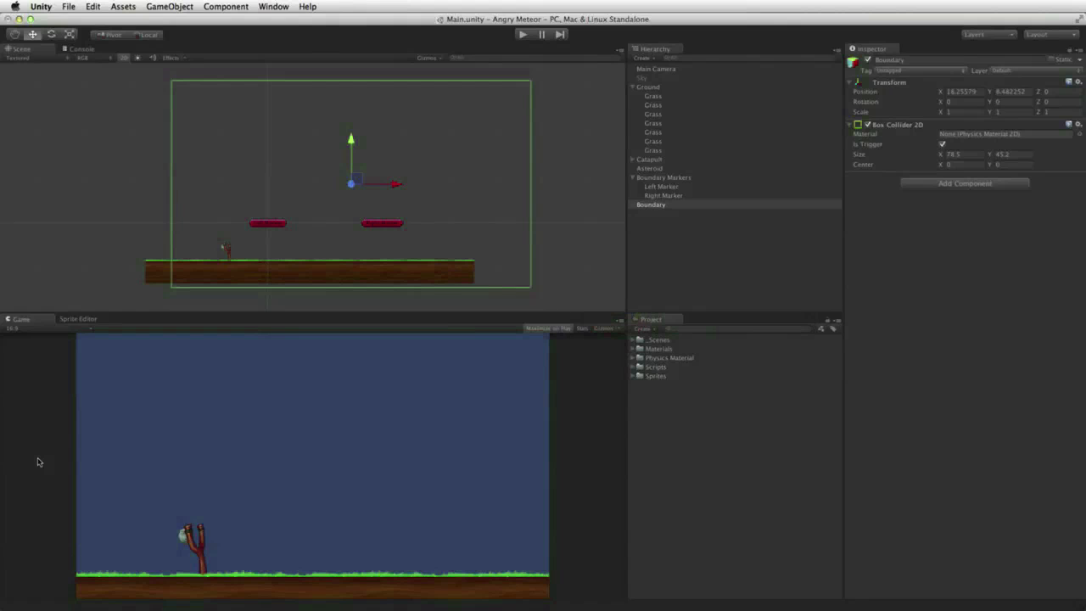
click(123, 58)
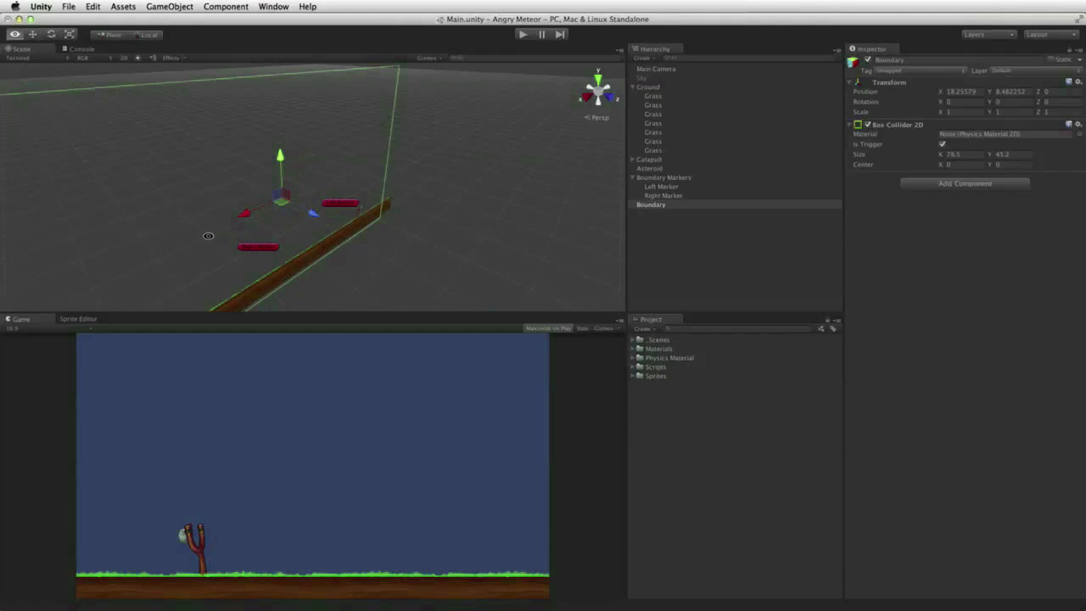
alt+drag(209, 235, 383, 240)
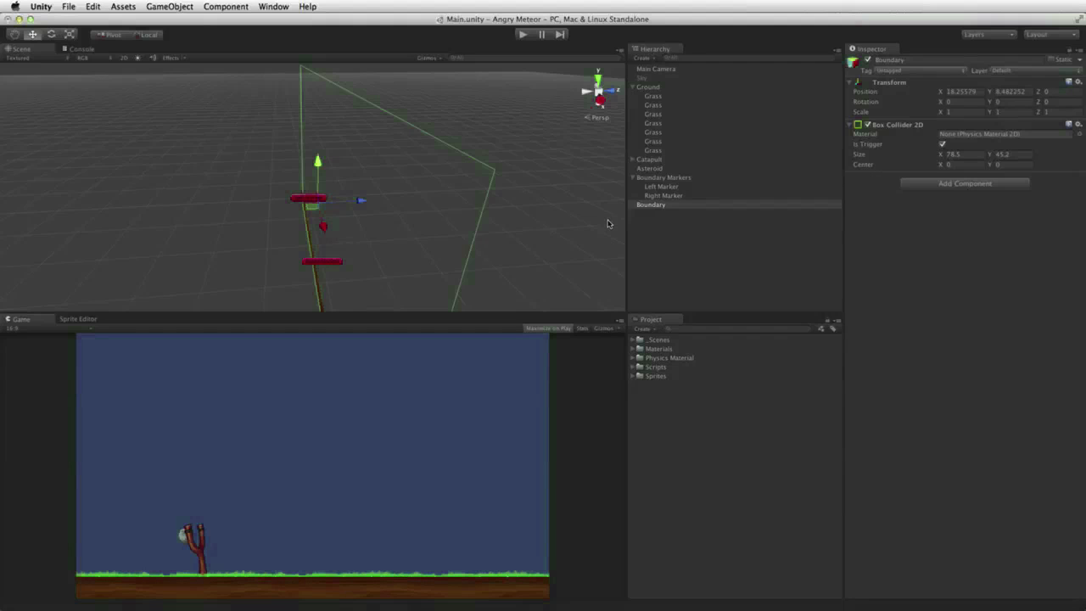
alt+drag(218, 226, 252, 218)
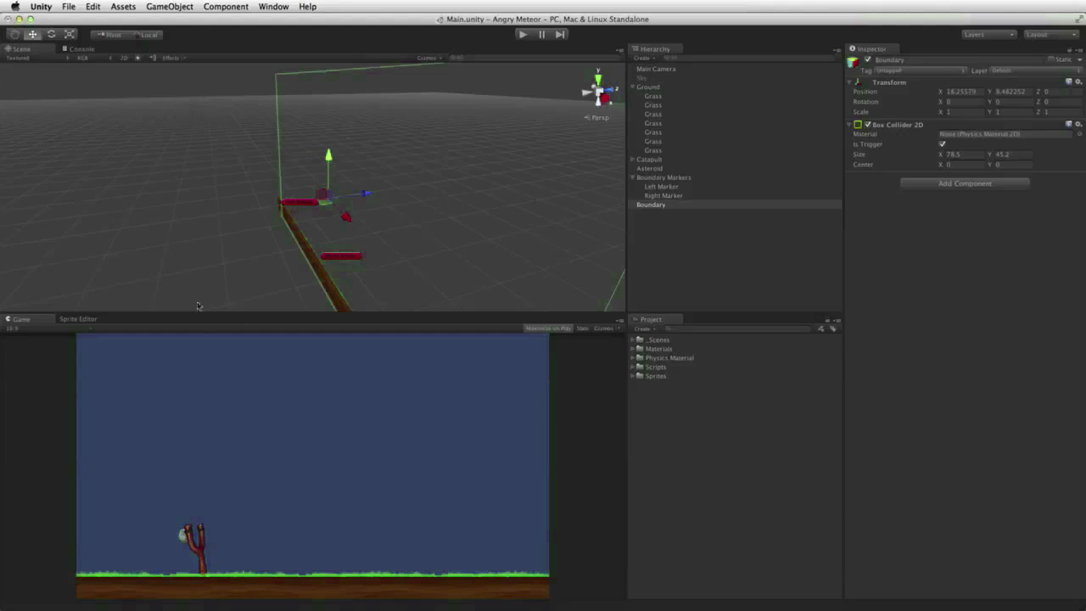
drag(367, 194, 397, 192)
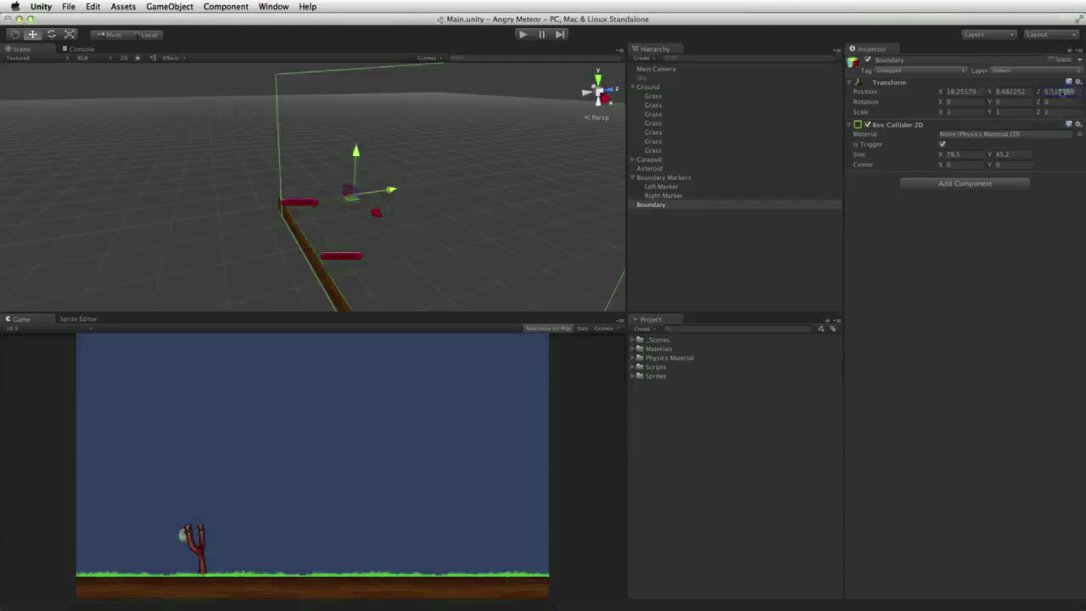
click(1063, 92)
text(1)
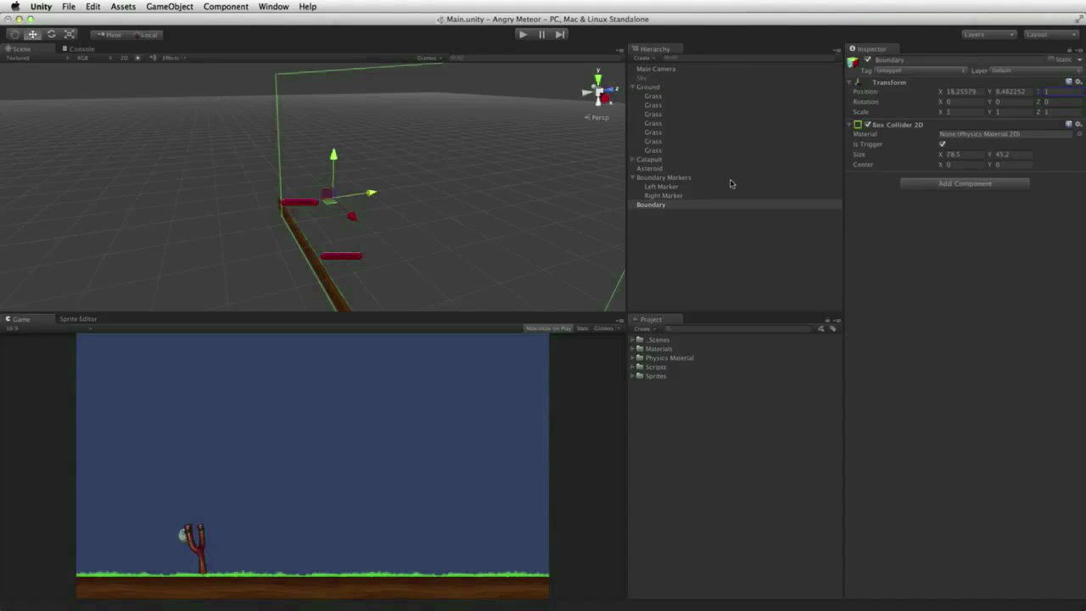
alt+drag(436, 214, 347, 183)
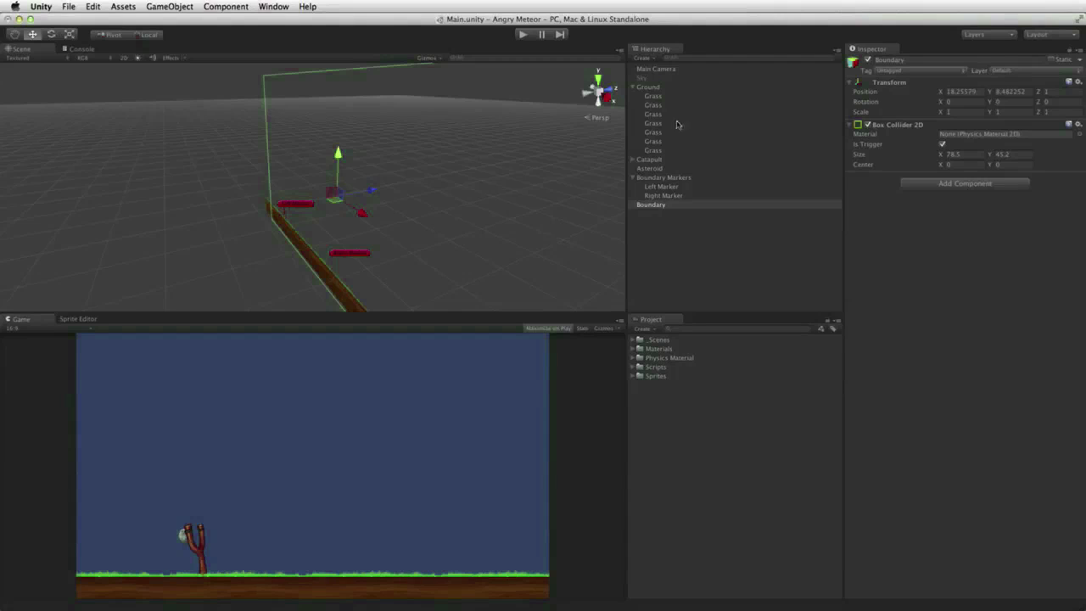
click(123, 58)
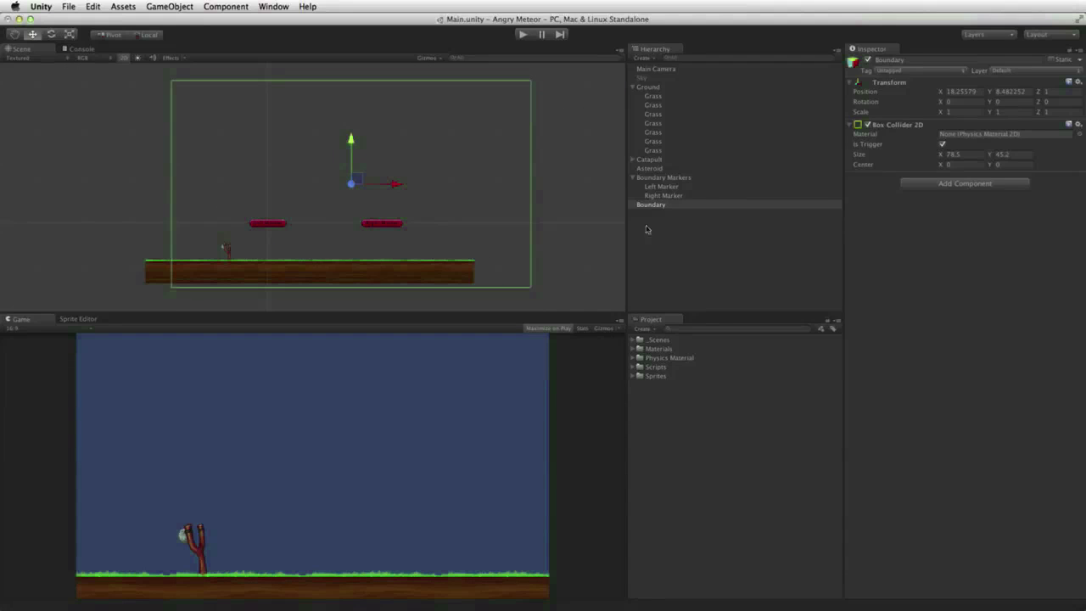
- Add a new script named Resetter to Boundary and move the script file into the Scripts folder
click(941, 183)
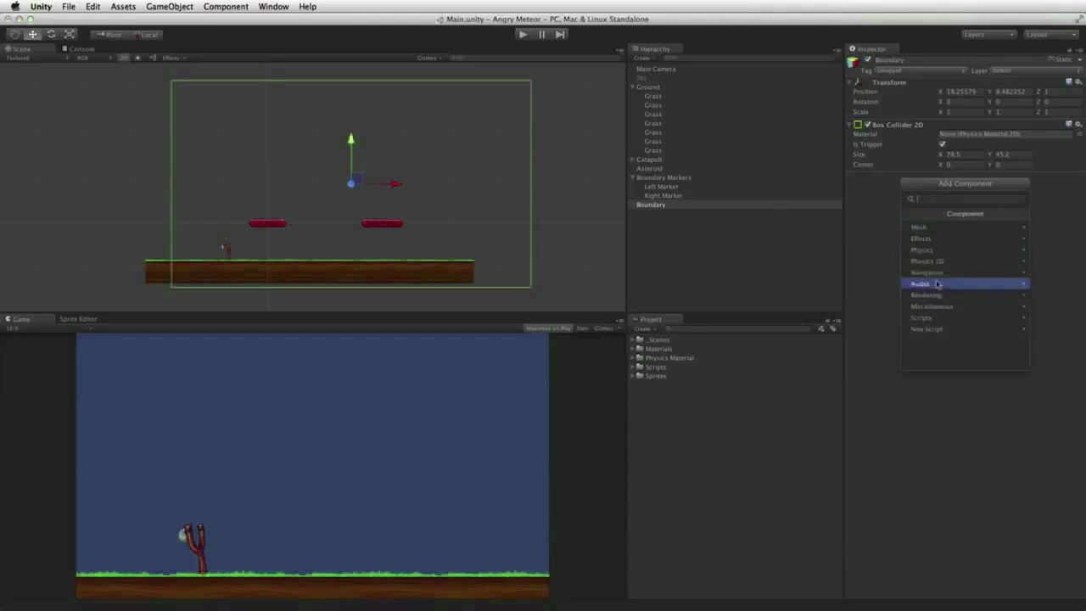
click(953, 328)
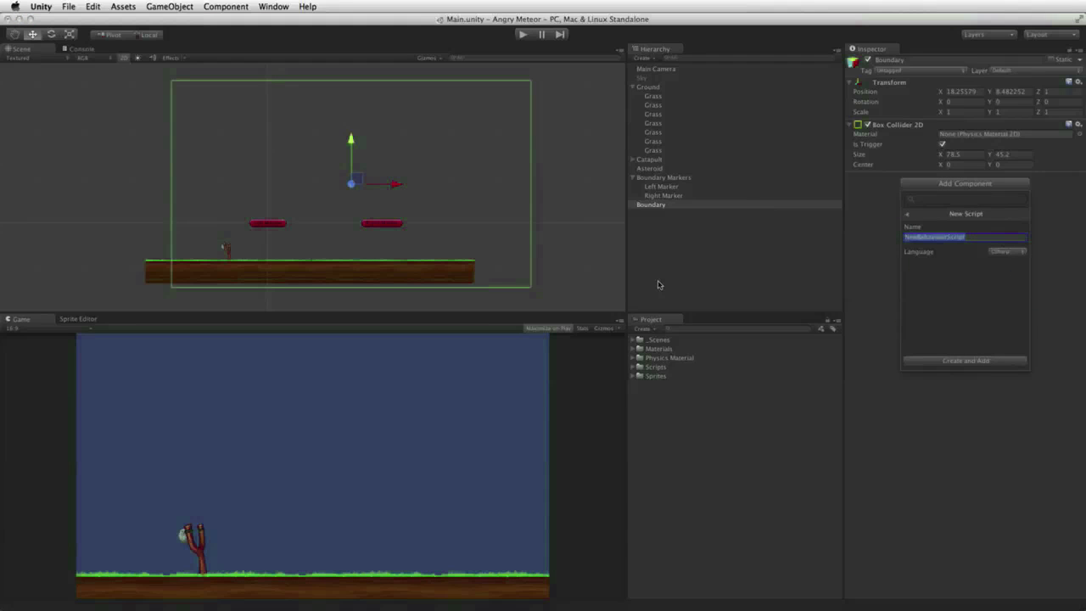
text(Resetter)
key(Return)
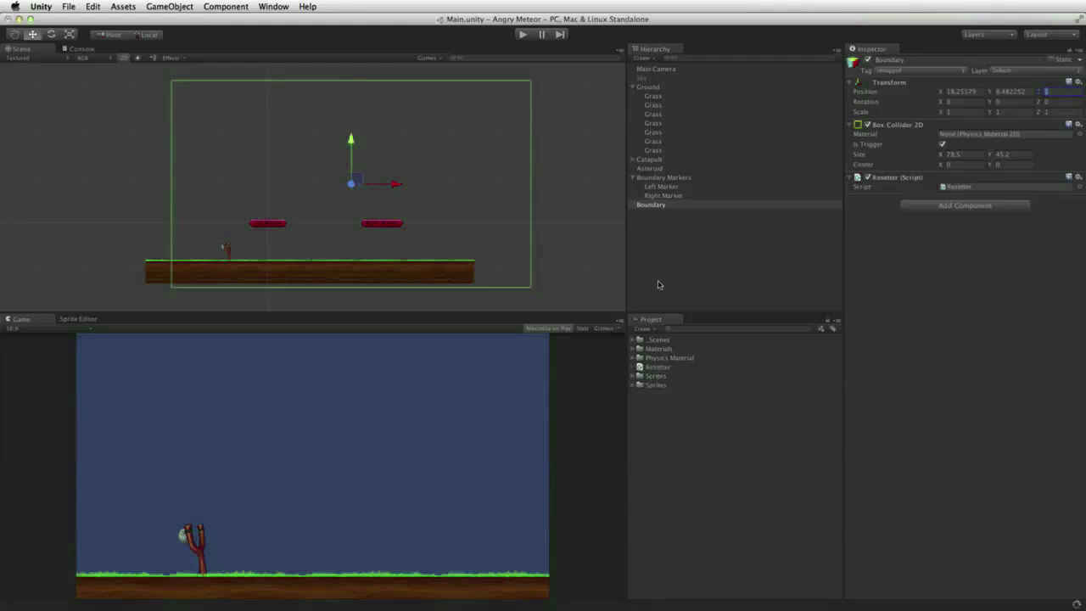
click(657, 368)
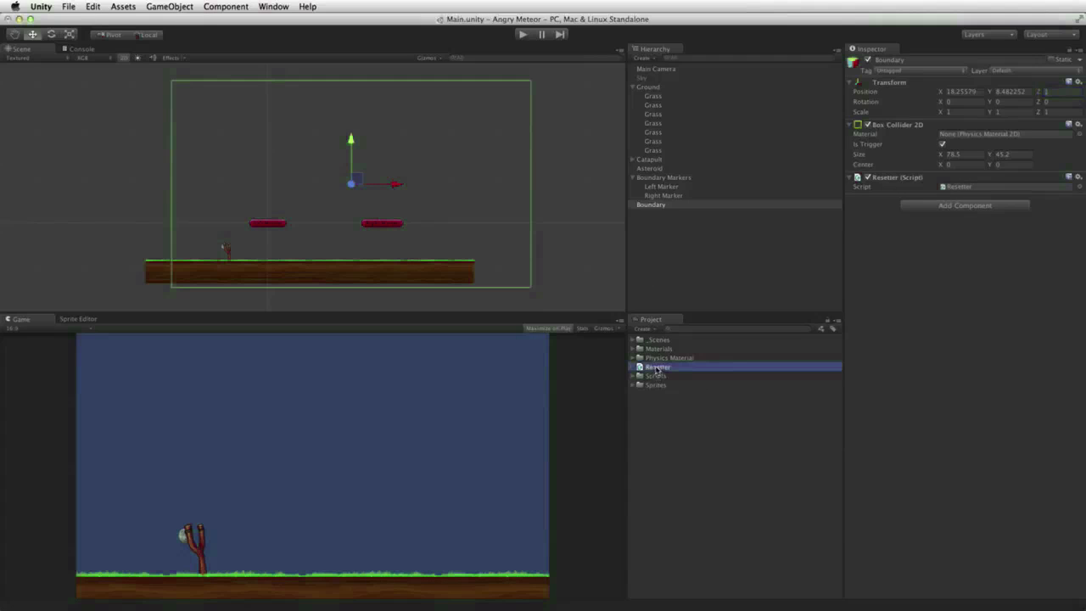
mouse_move(657, 371)
mouse_down()
mouse_move(685, 366)
mouse_move(670, 377)
mouse_up()
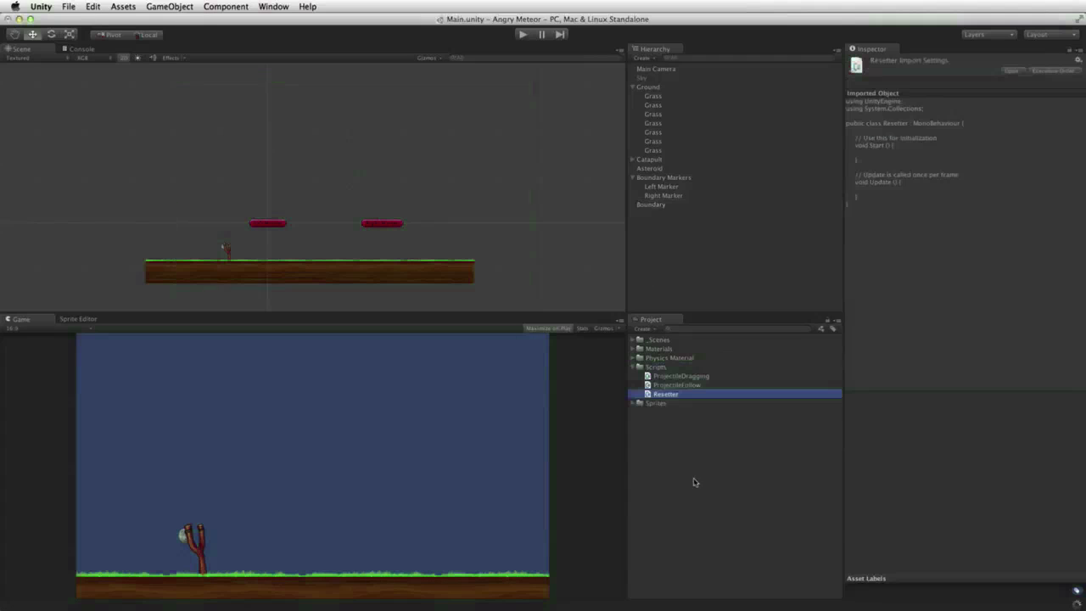
- Open the Resetter script in MonoDevelop and add an empty void Reset () function below Update
double_click(673, 394)
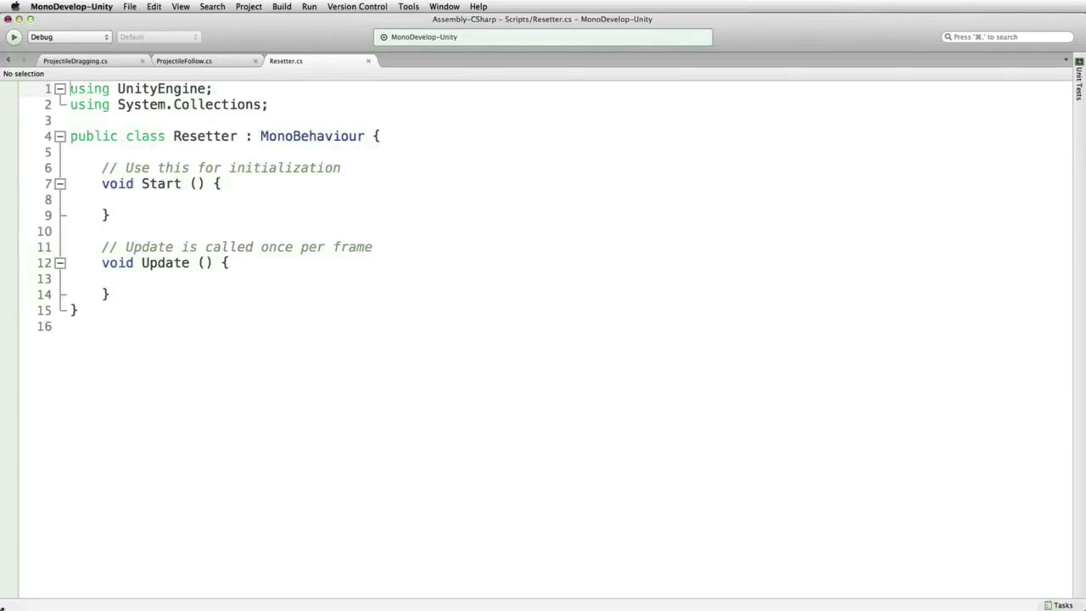
click(150, 290)
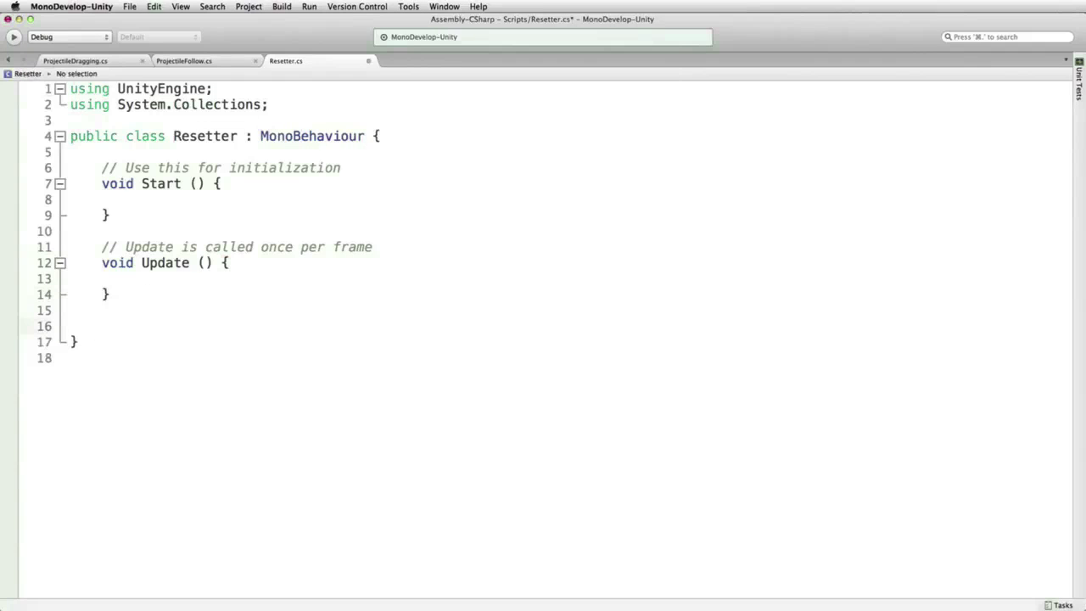
text(void Reset )
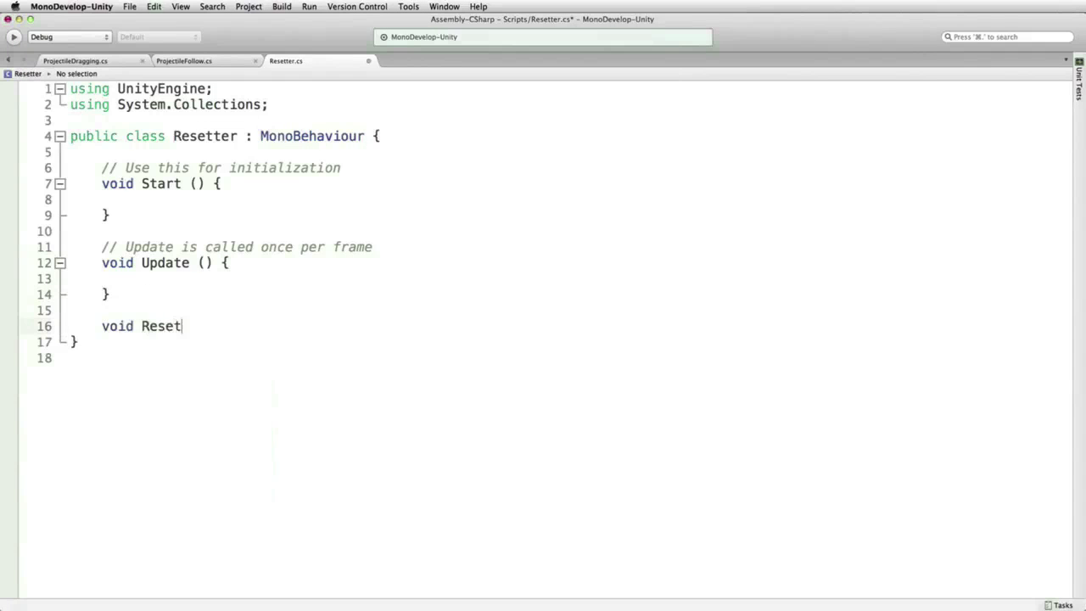
text(() {)
key(Return)
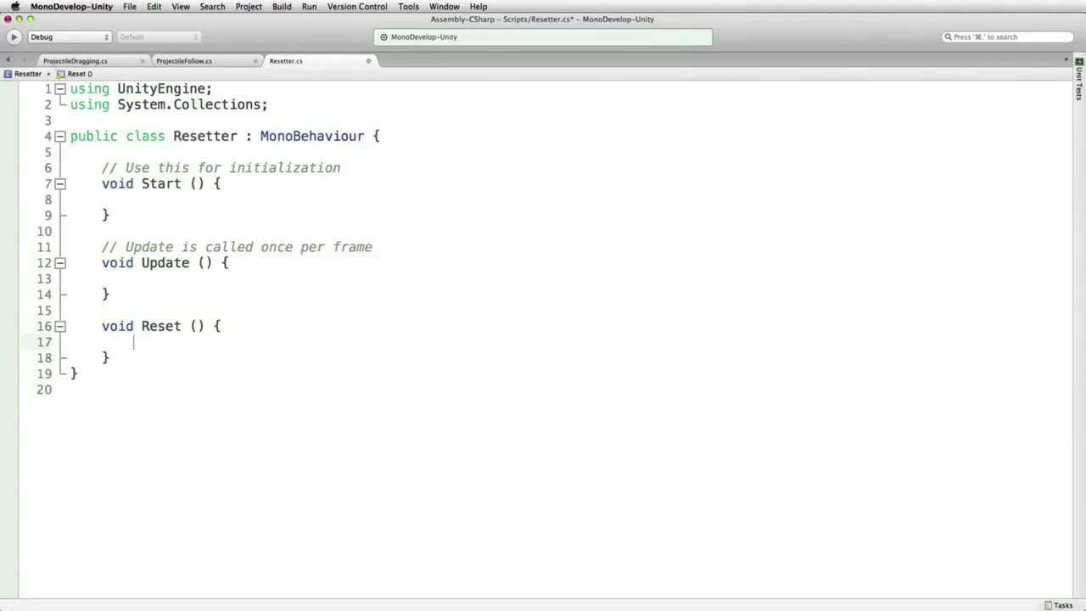
- Make the Reset function reload the current level with Application.LoadLevel (Application.loadedLevel);
text(A)
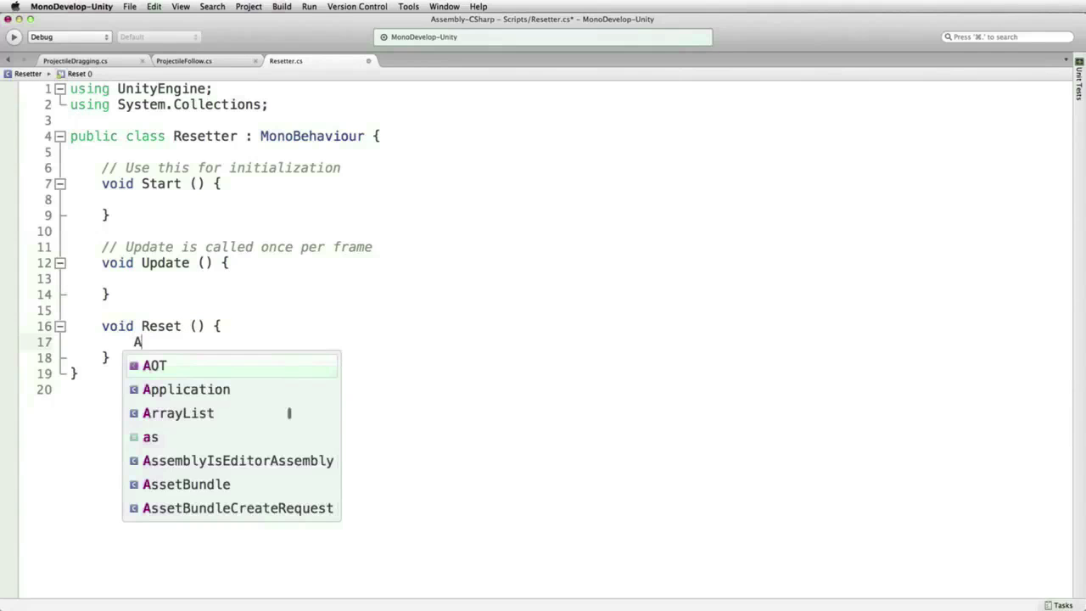
text(pplication.)
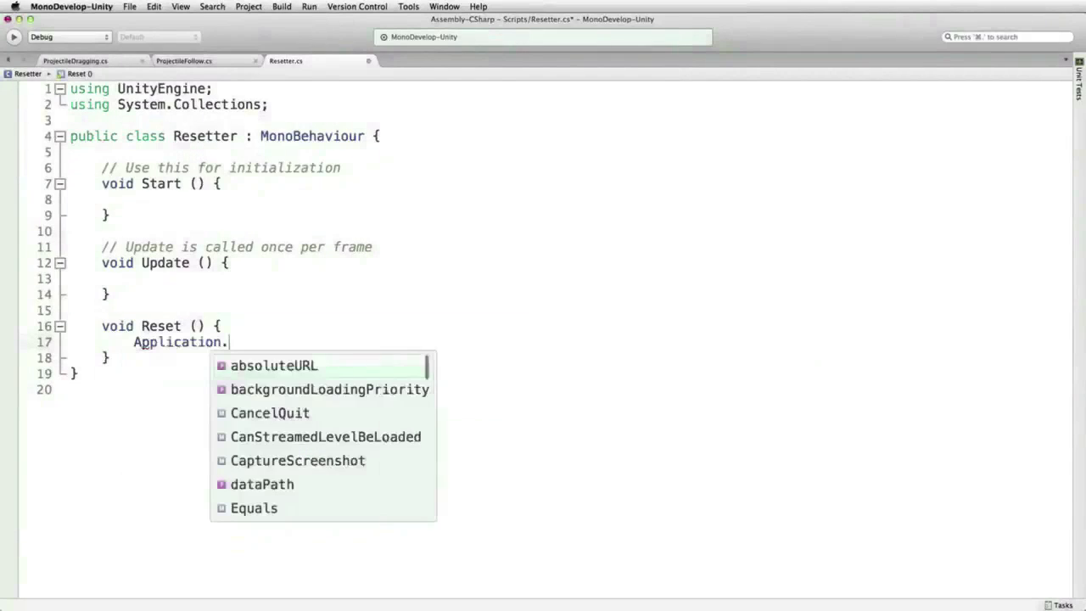
text(Lo)
key(Return)
text(()
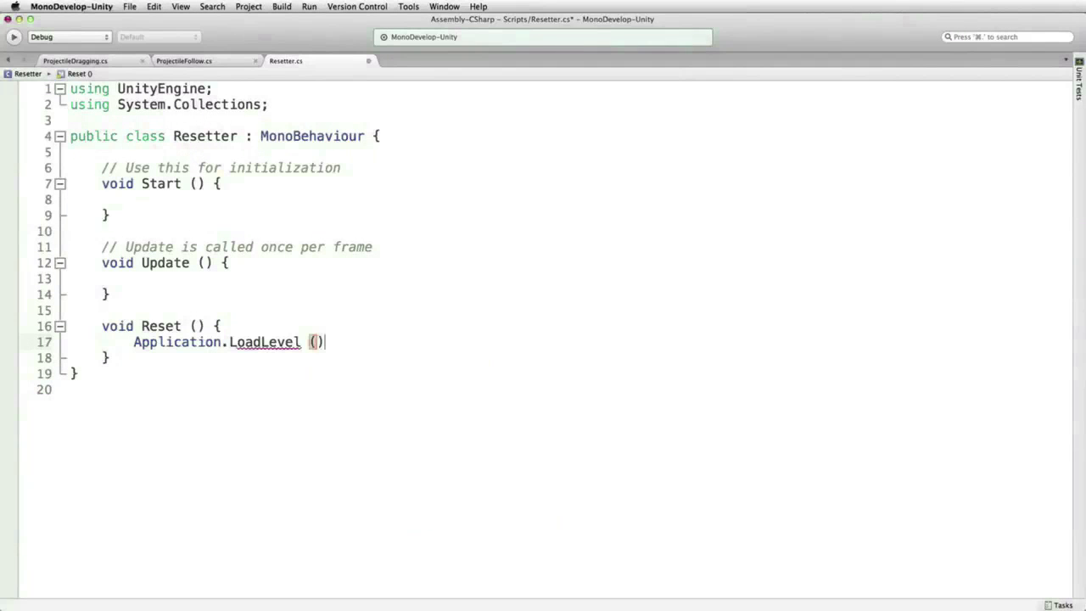
text(;)
text(App)
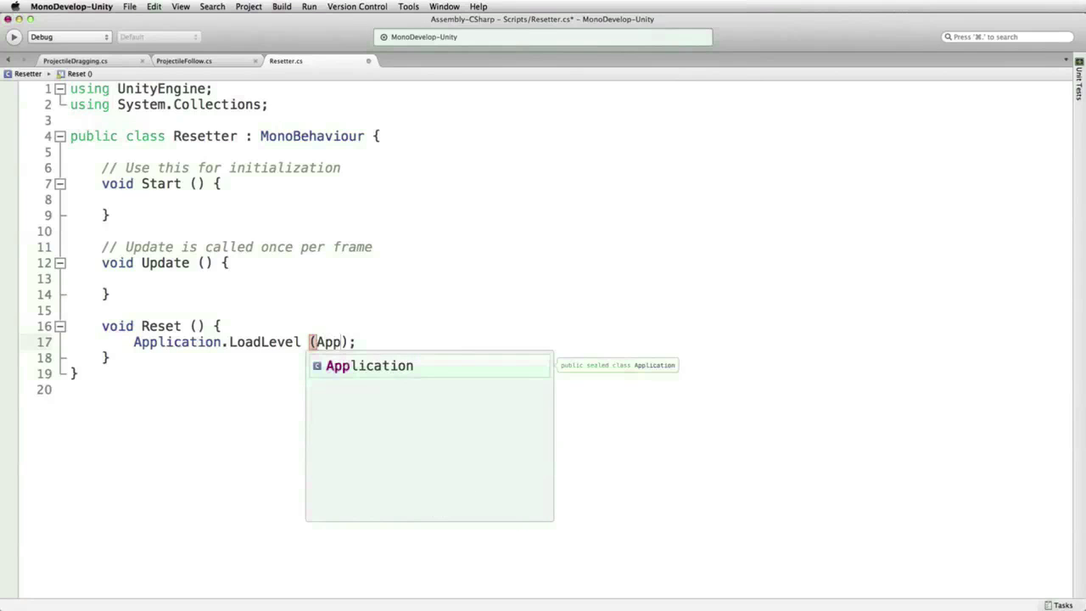
text(lication.l)
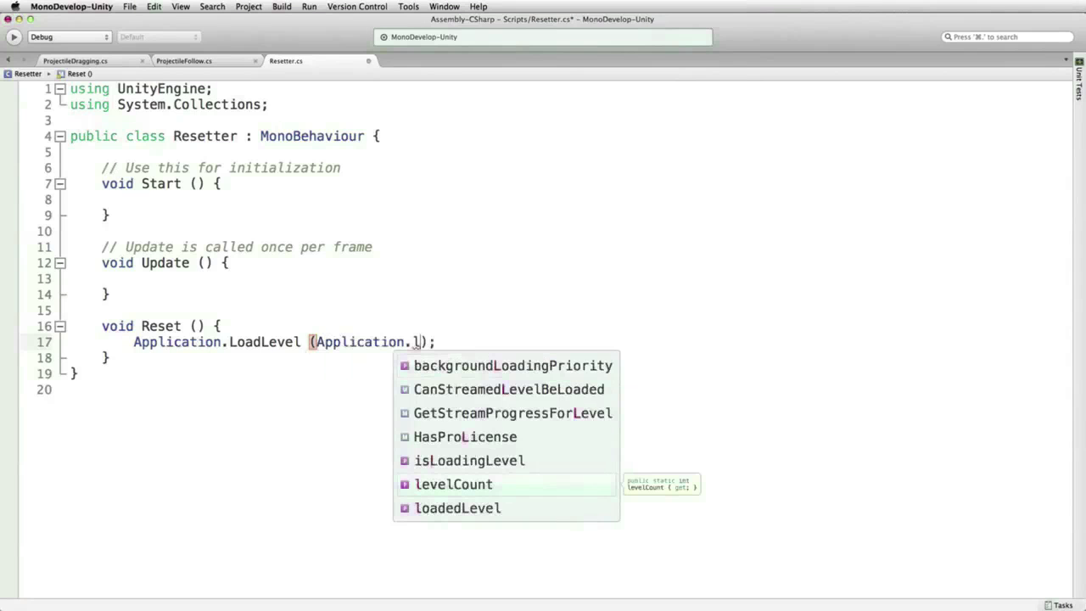
text(oa)
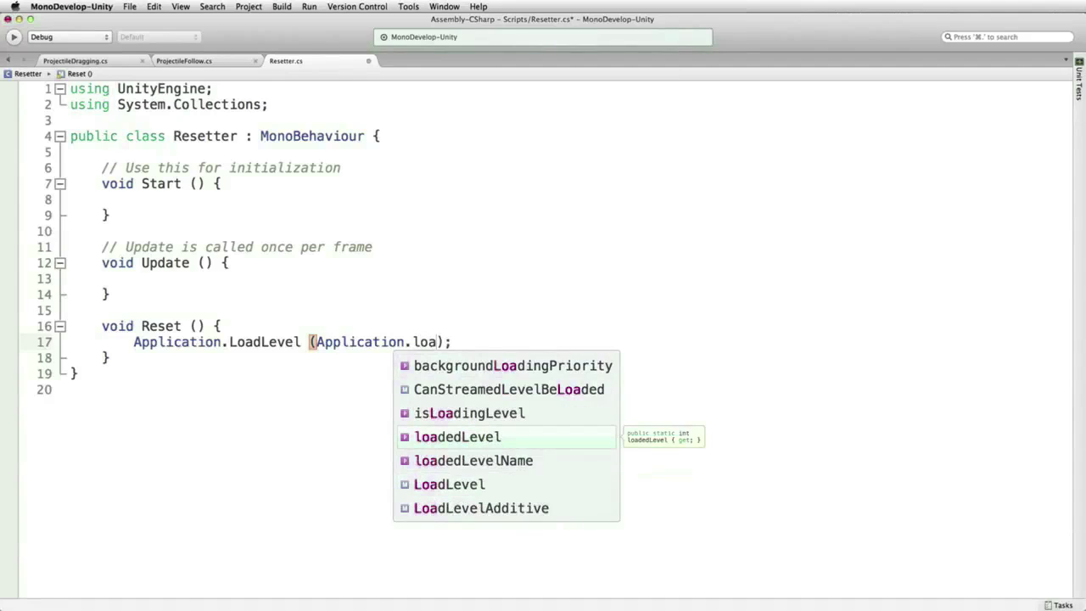
key(Return)
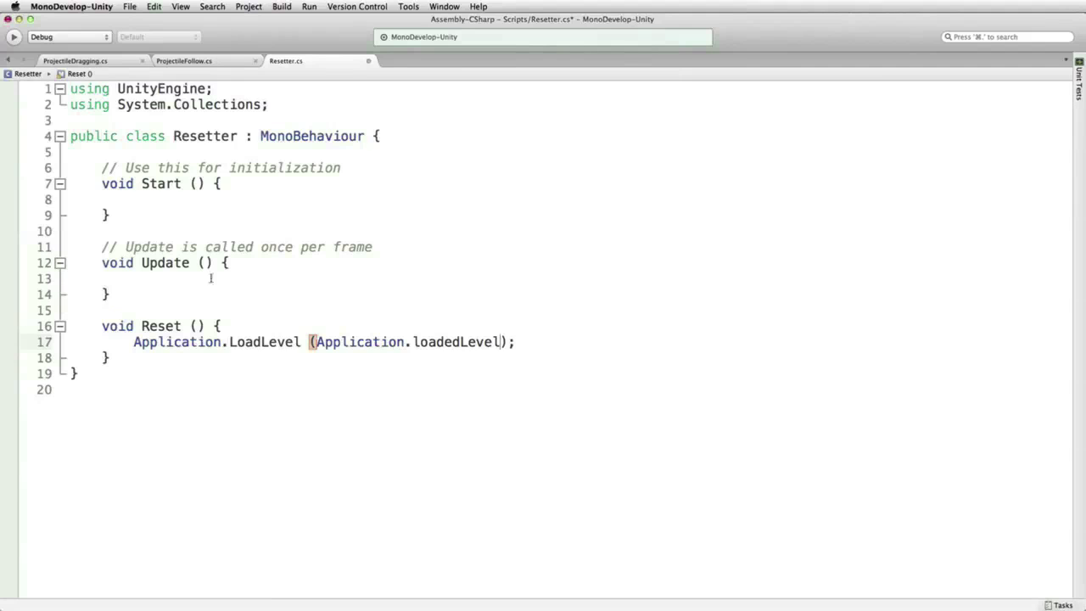
- Delete the default comment lines above the Update and Start functions
drag(381, 243, 376, 235)
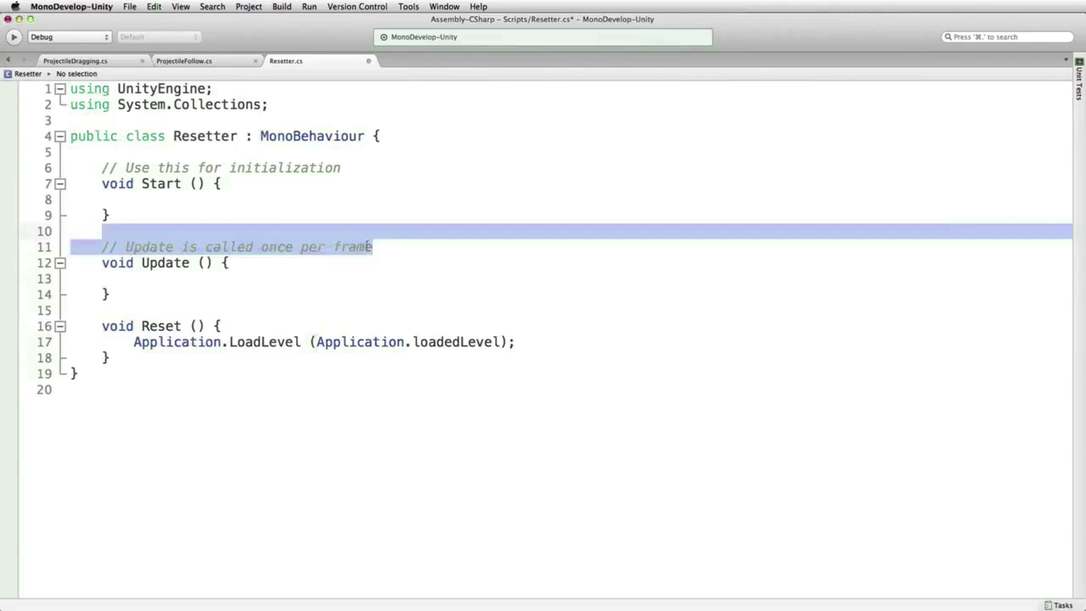
key(BackSpace)
drag(359, 167, 359, 158)
key(BackSpace)
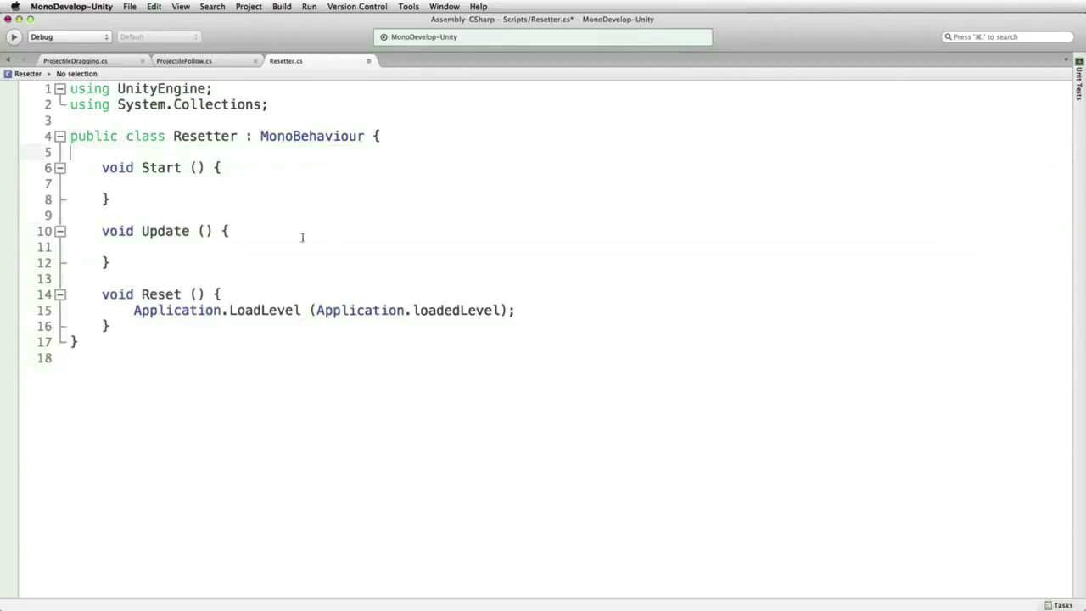
- In Update, add an if statement on Input.GetKeyDown (KeyCode.R) that calls Reset();
click(214, 248)
key(Tab)
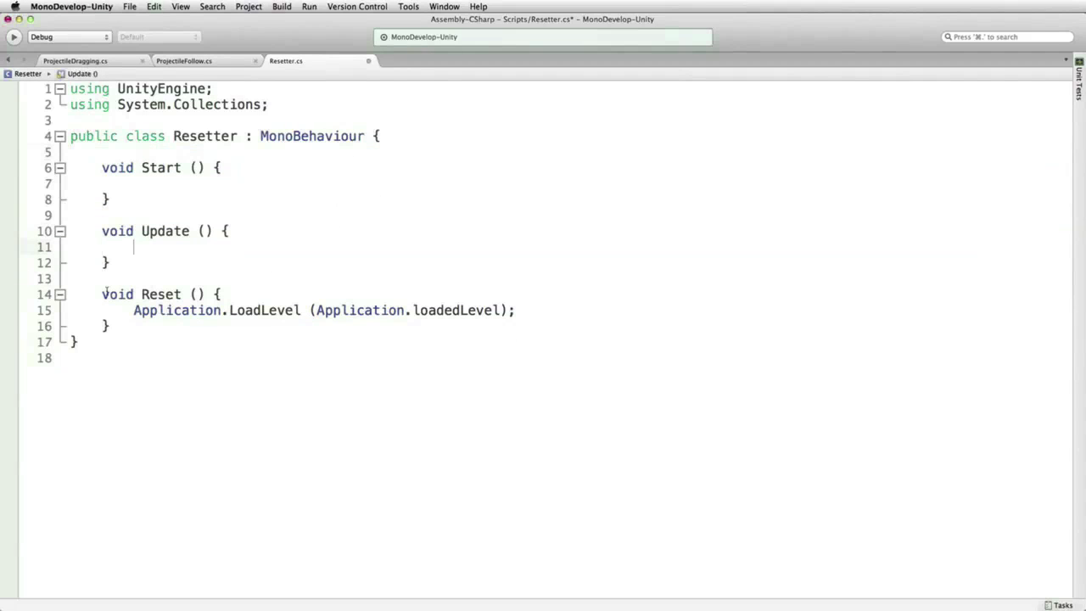
text(i)
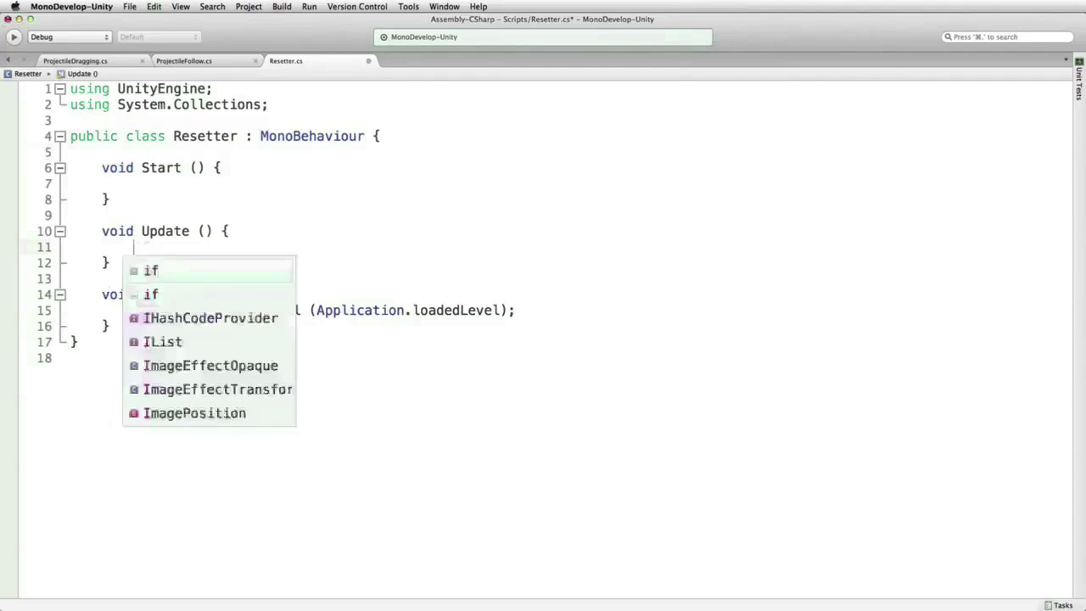
text(f (Input.)
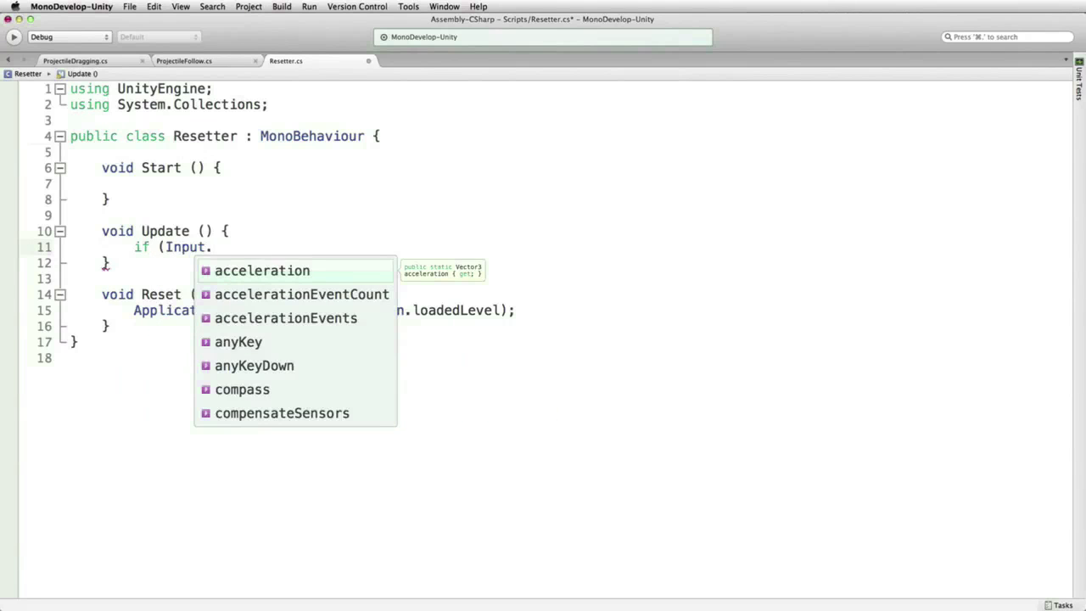
text(Getd)
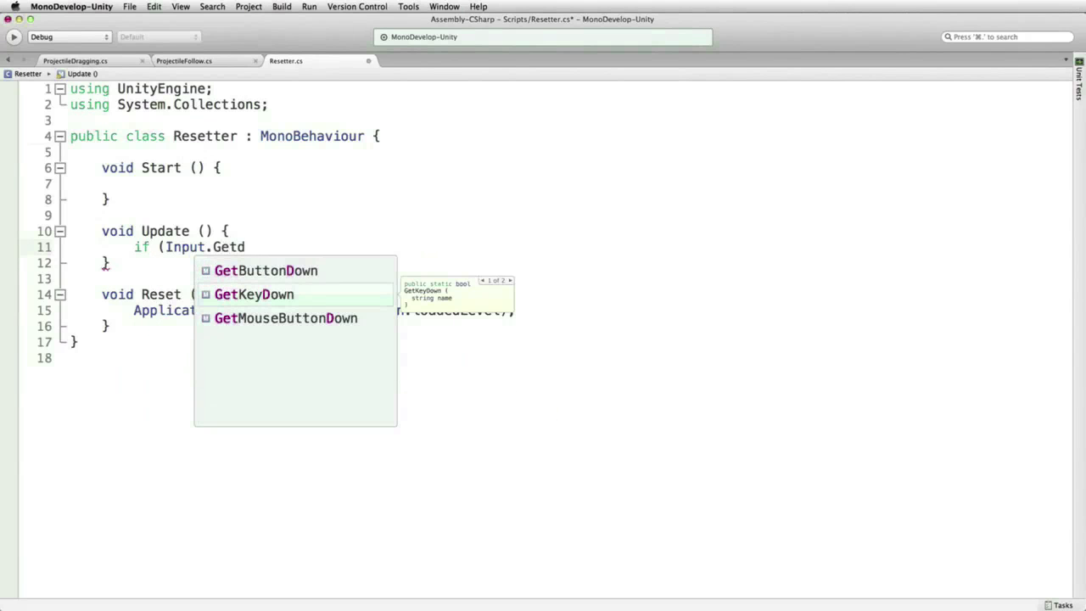
key(BackSpace)
text(KeyDown (Key)
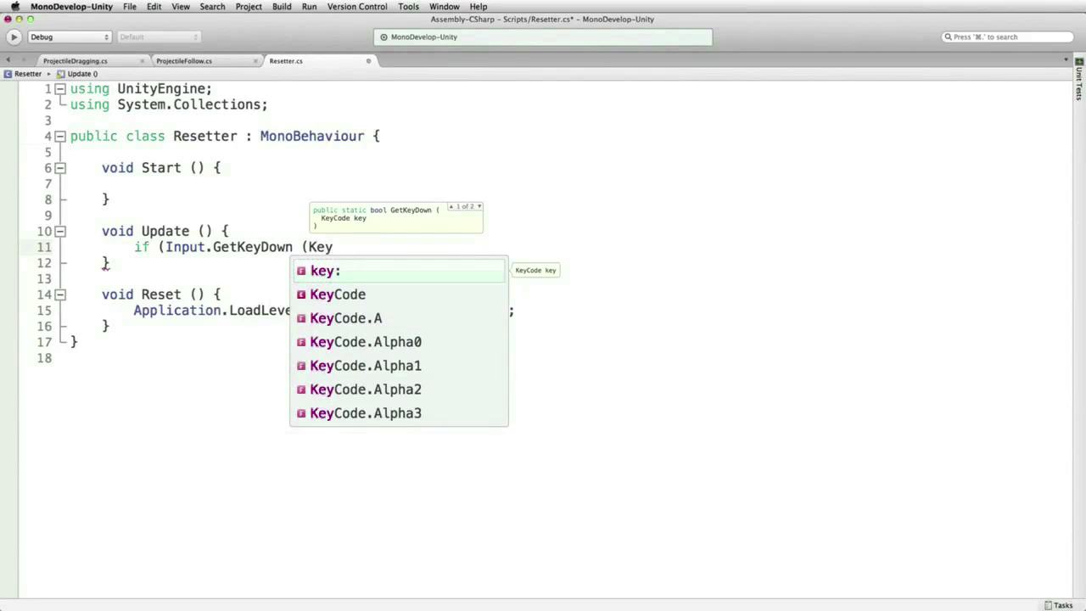
text(Code.R)){})
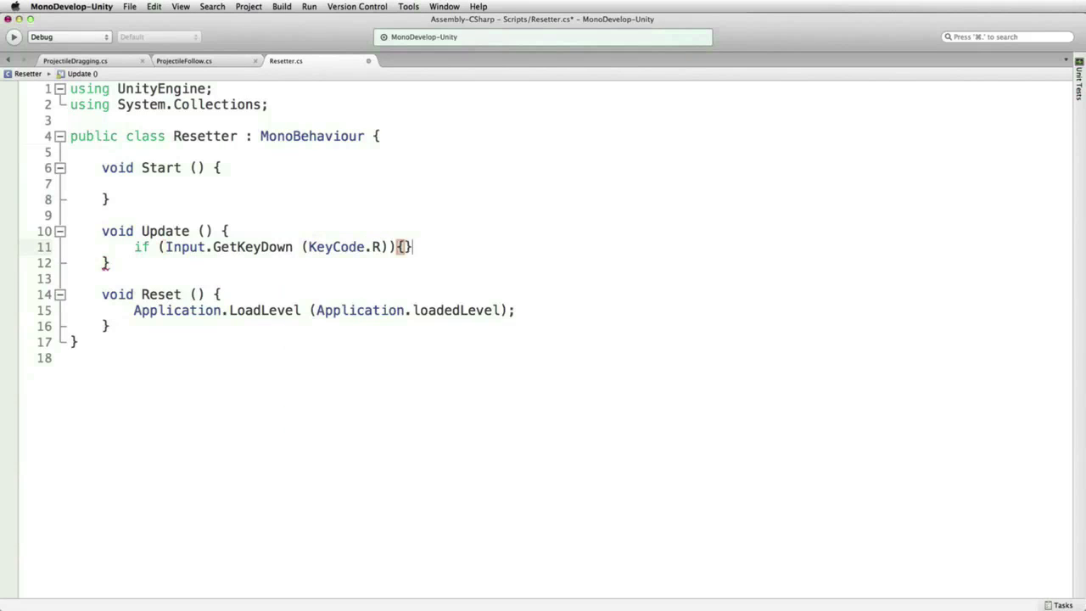
key(Left)
key(Return)
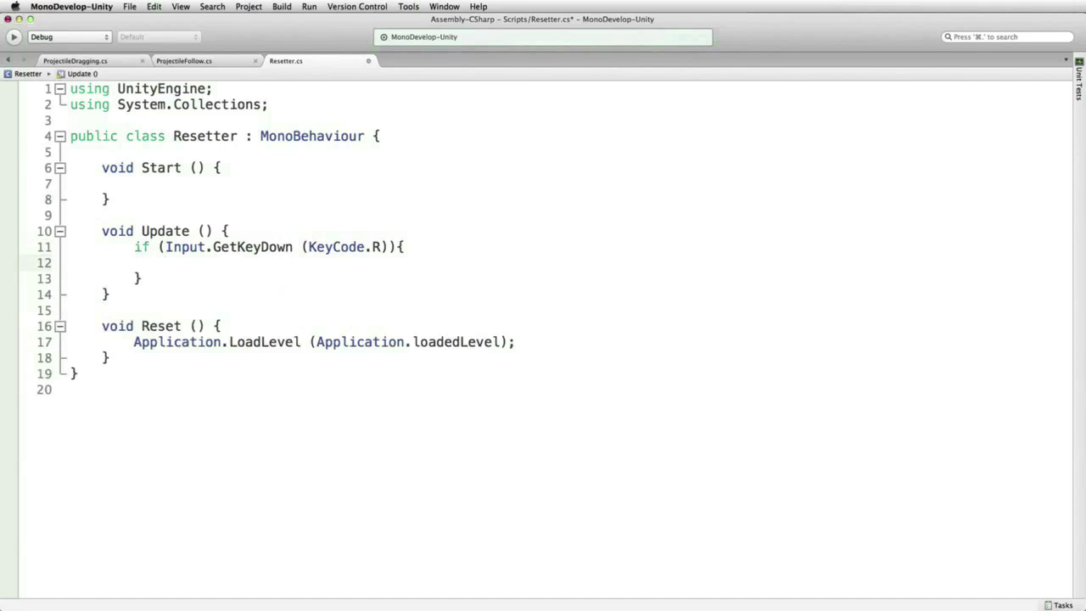
text(Reset();)
- Switch back to Unity and select Boundary to view its whole collider around the play area
key(super+Tab)
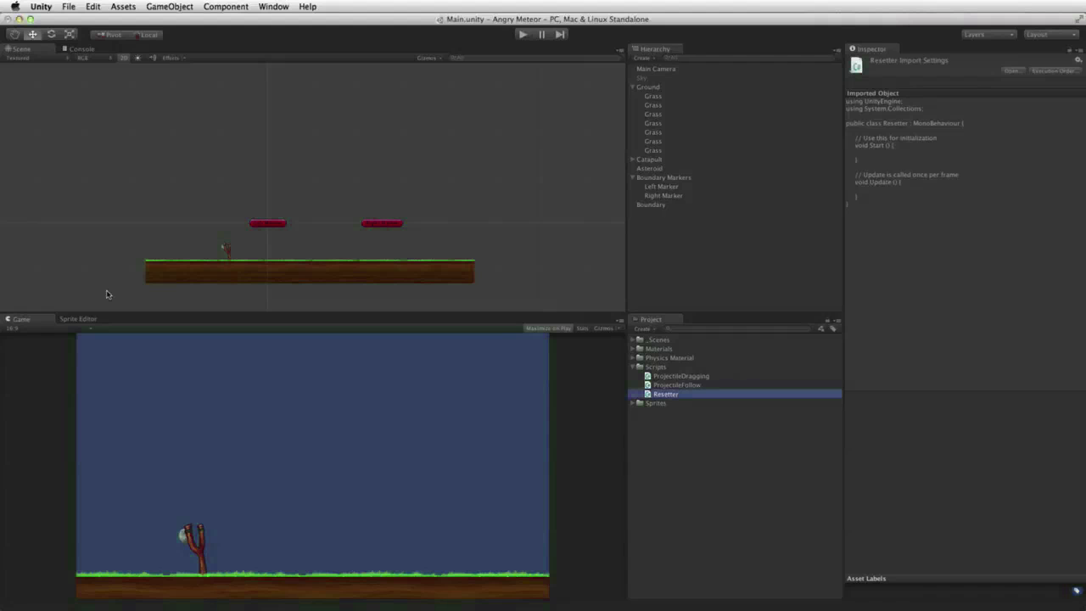
double_click(670, 204)
scroll(382, 212, down, 6)
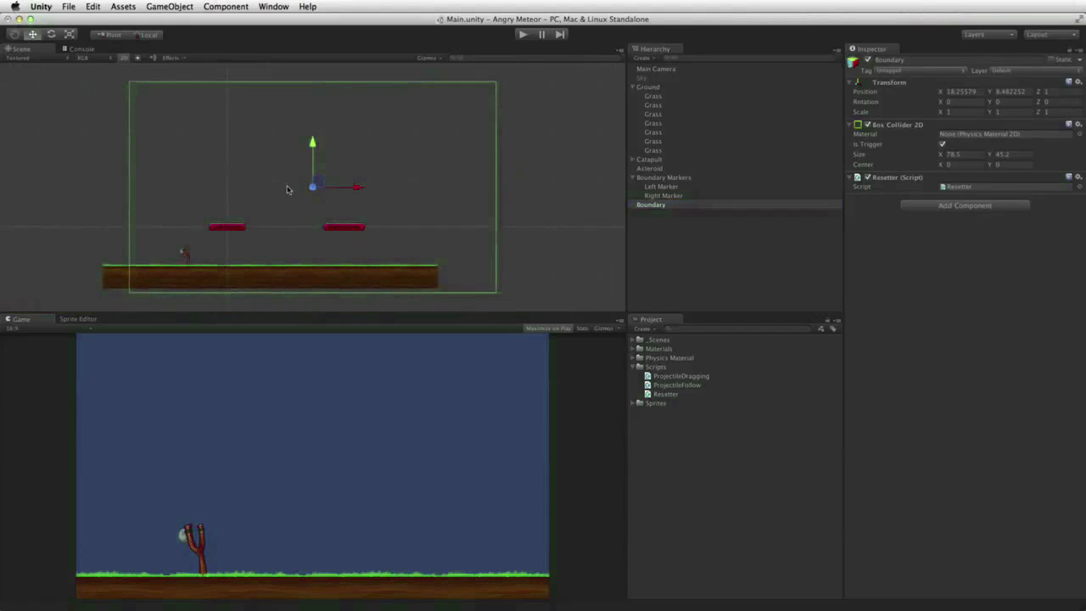
- Switch to MonoDevelop, add an empty void OnTriggerExit2D () function below Update, and put a space before the opening brace of Update's if statement
key(super+Tab)
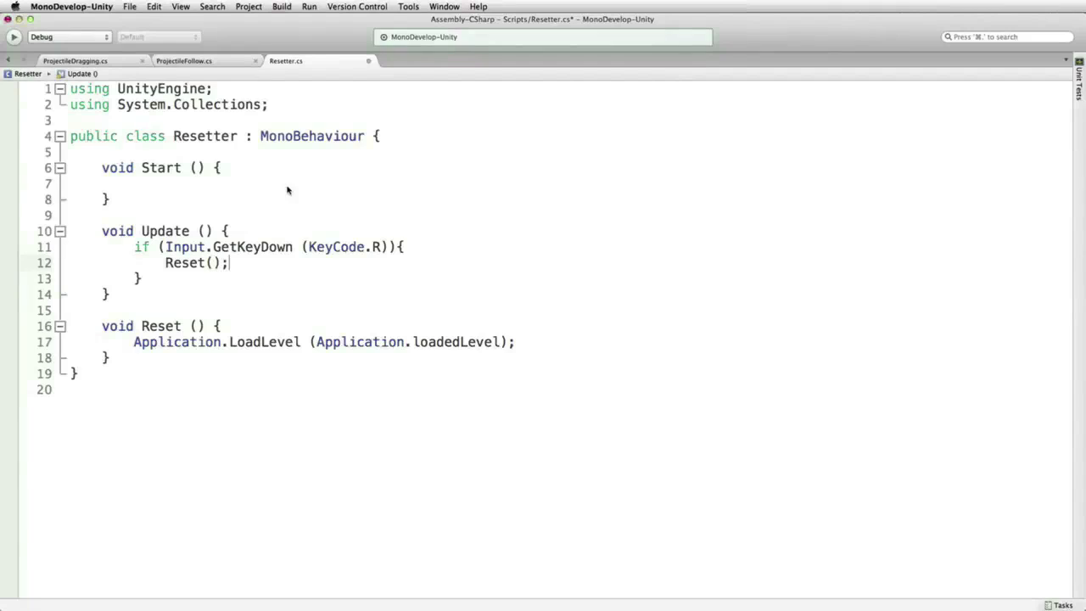
click(188, 293)
key(Return)
key(Return)
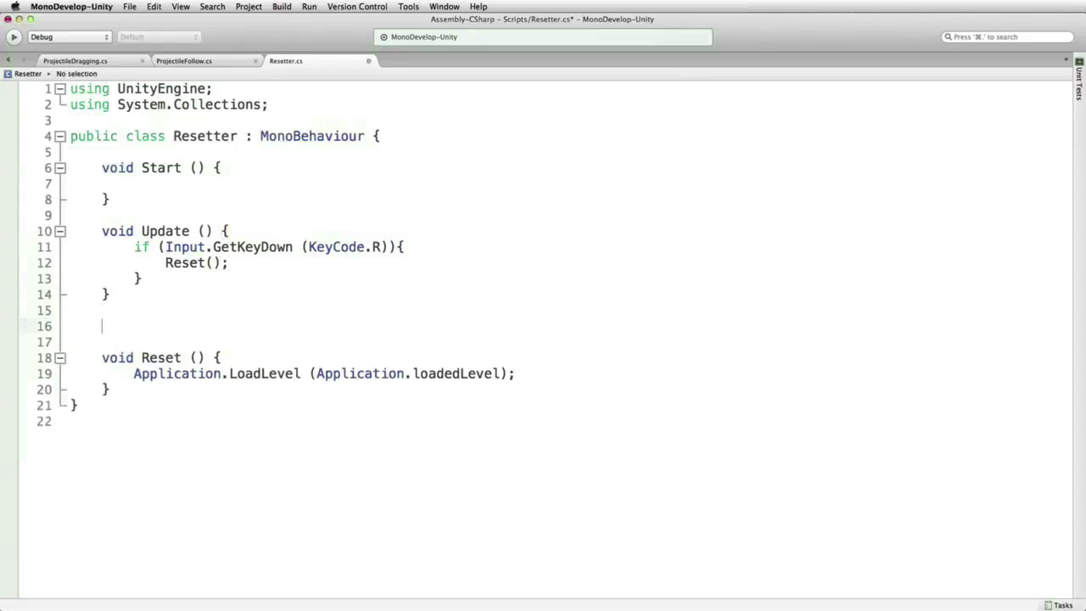
text(void OnTriggerE)
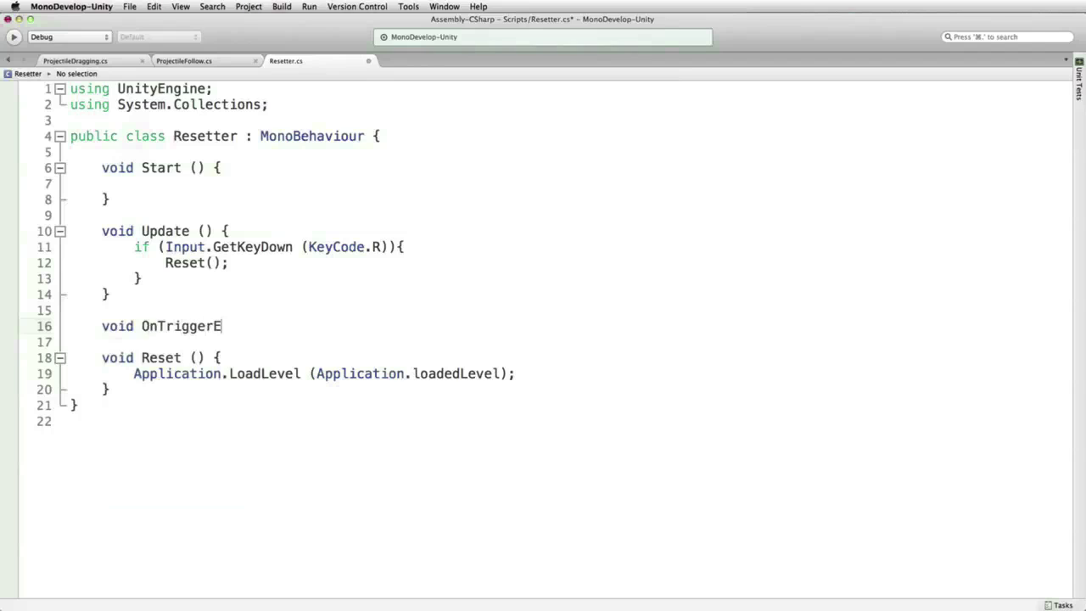
text(xit2D () {)
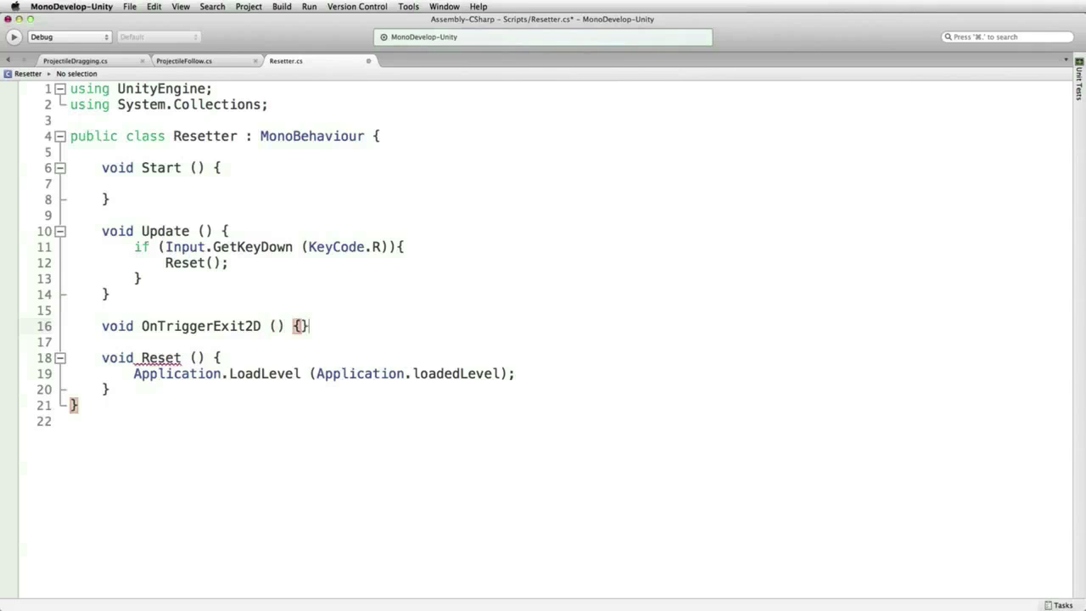
key(Return)
click(402, 247)
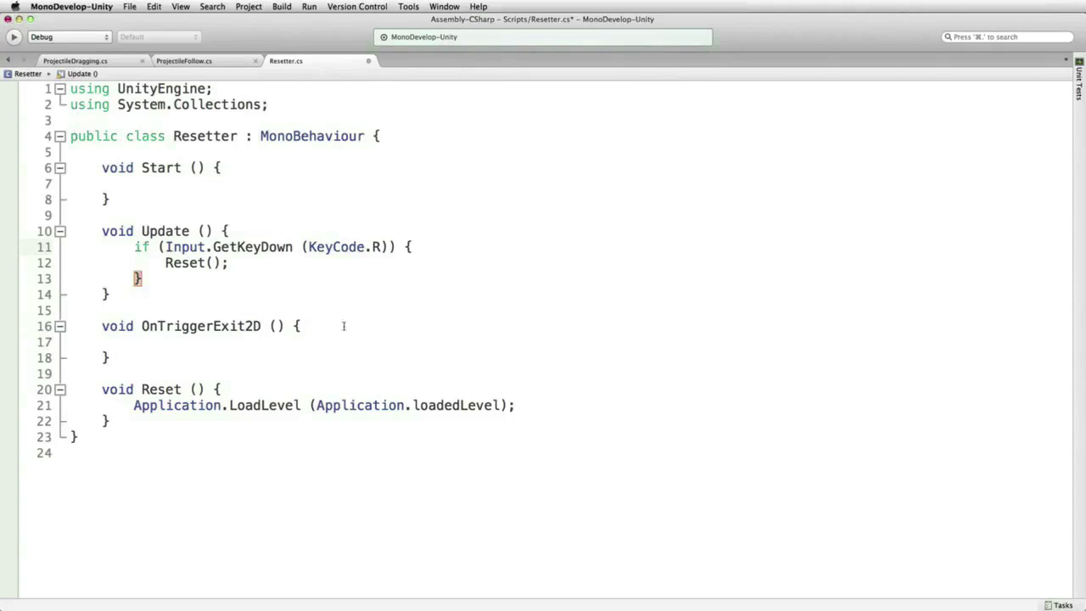
- Give the OnTriggerExit2D function a Collider2D parameter named other
click(277, 327)
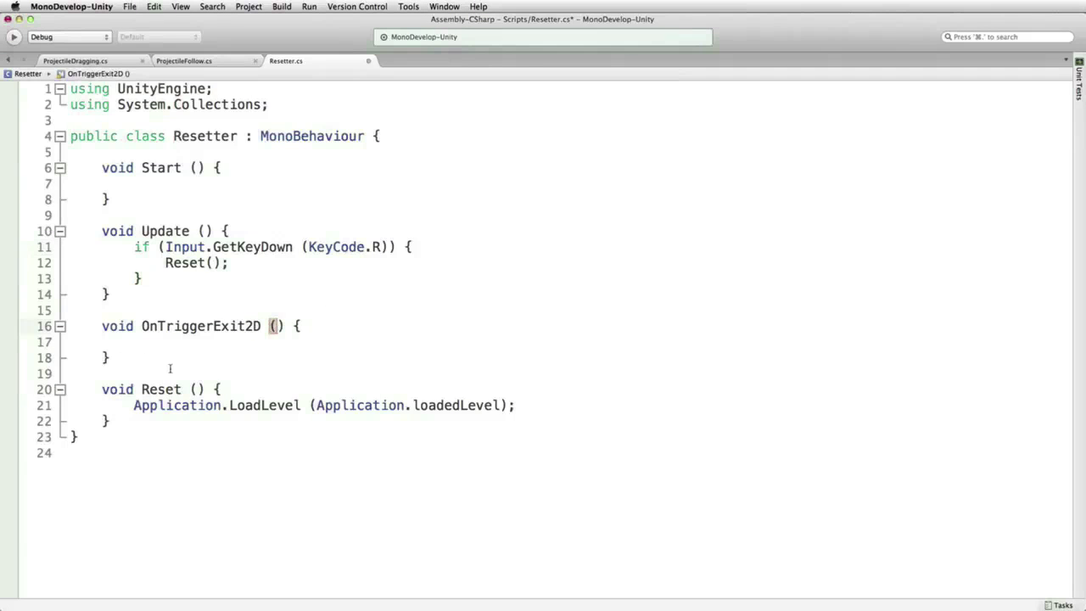
text(Coll)
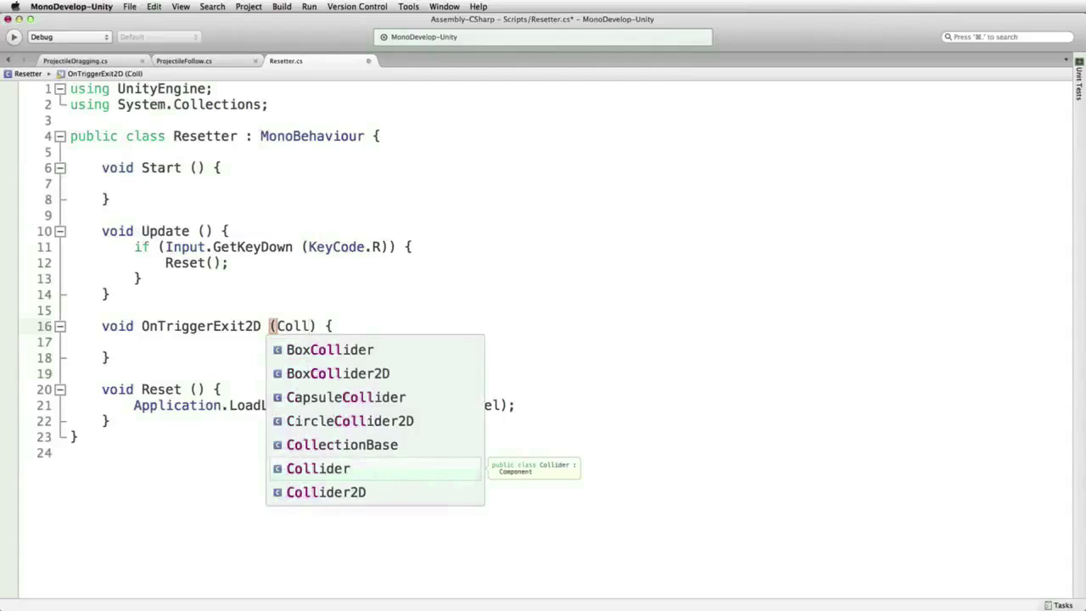
key(Down)
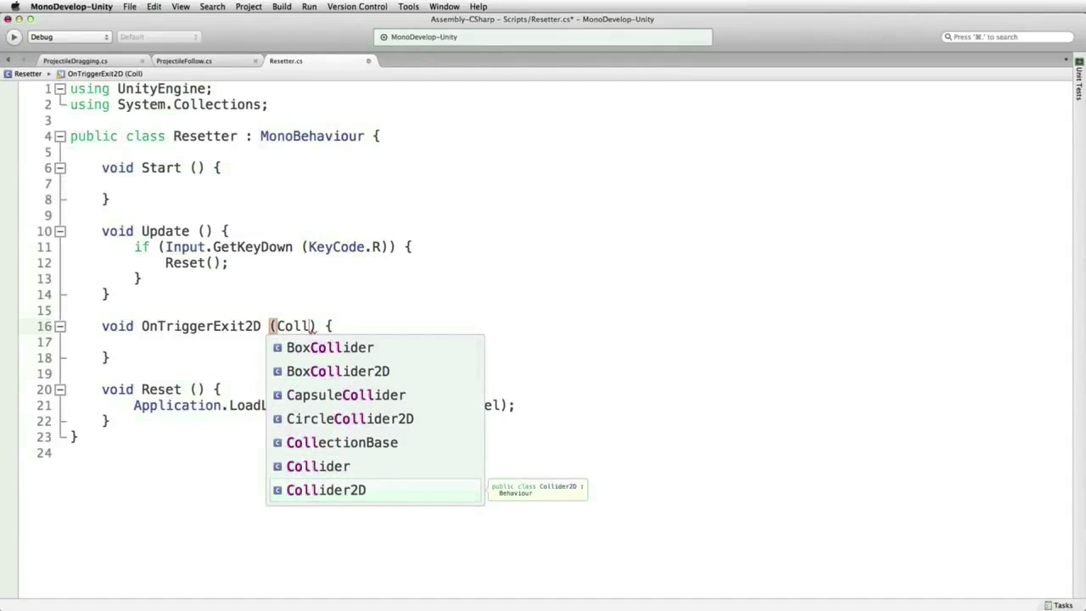
text(other)
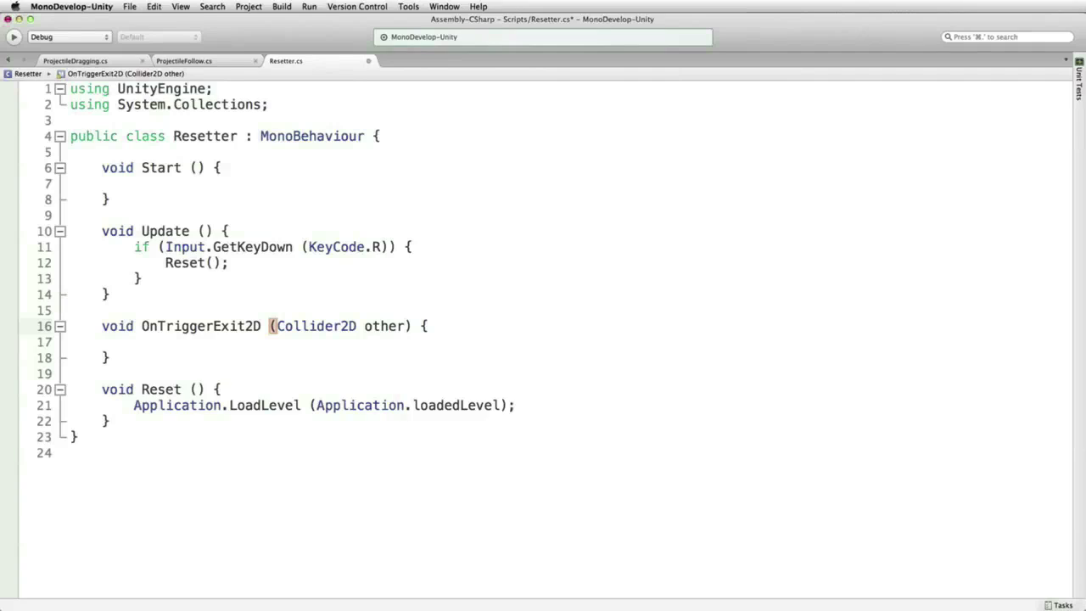
- Inside OnTriggerExit2D, start an if statement with the partial condition if (other.rigidbody2D ==
click(244, 342)
key(Tab)
key(Tab)
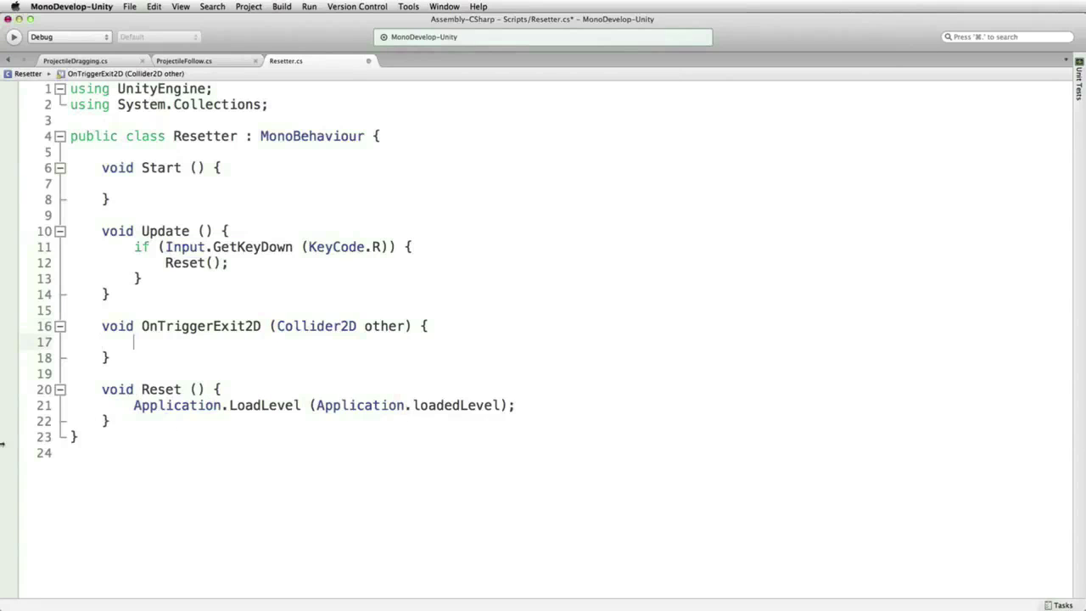
text(if (other.R)
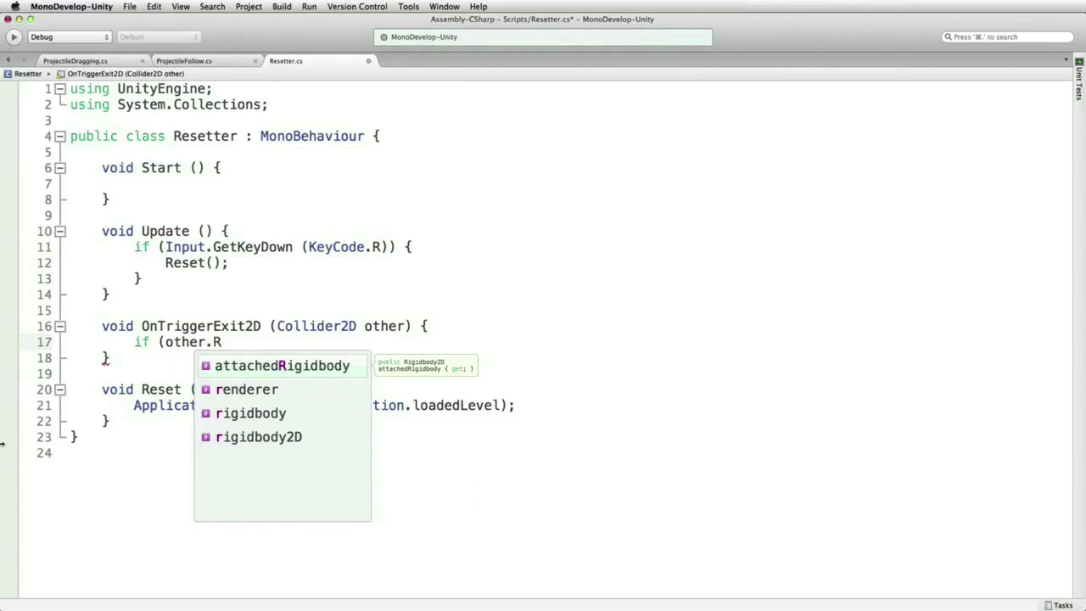
key(BackSpace)
text(ri)
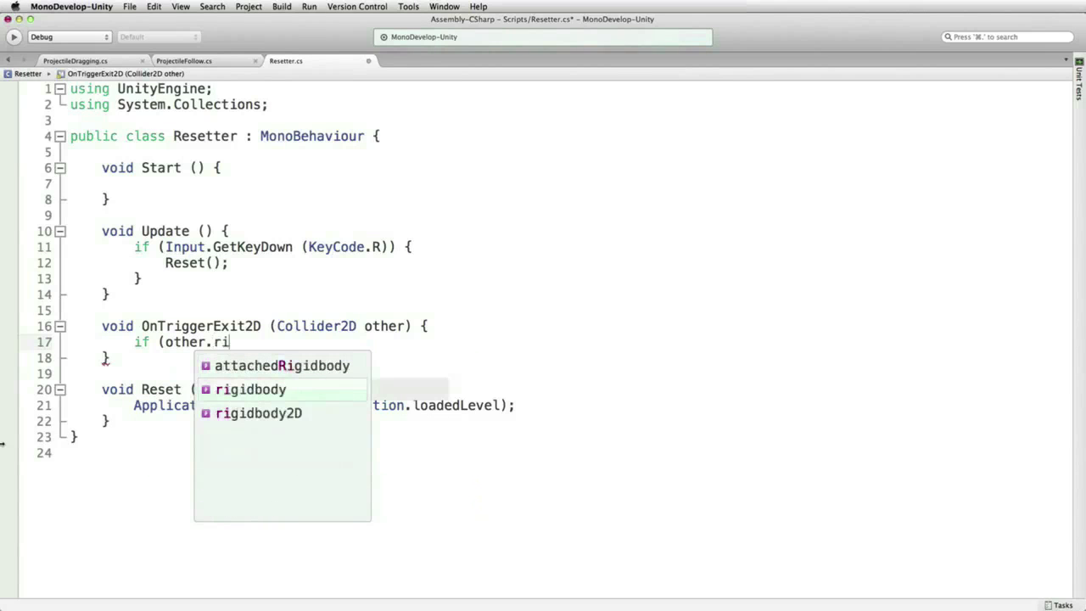
text(2 ==)
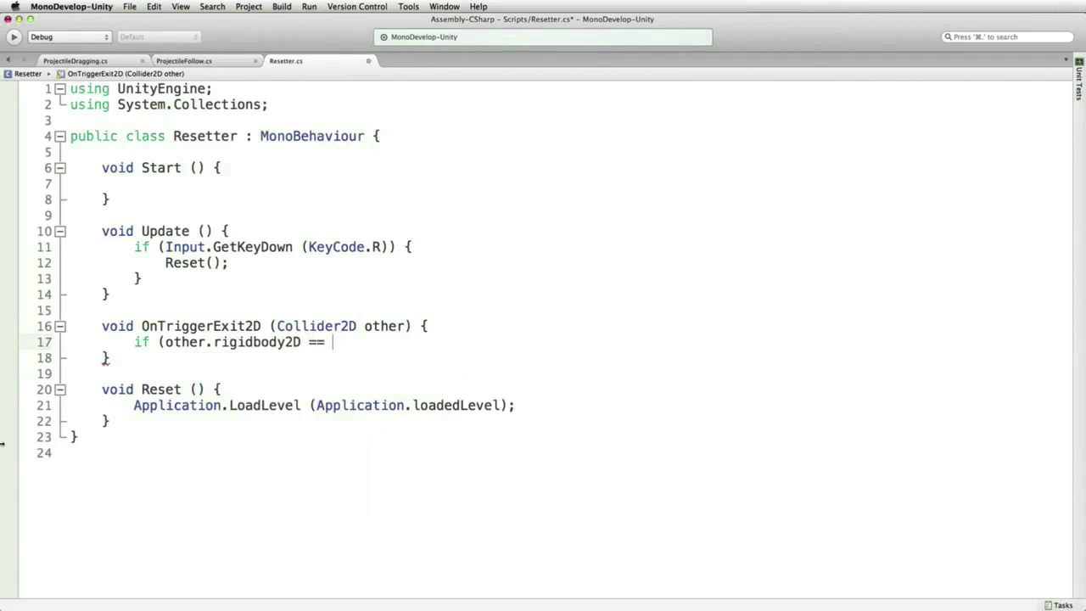
key(BackSpace)
- Declare the variable public Rigidbody2D projectile; at the top of the Resetter class
click(408, 135)
key(Return)
key(Return)
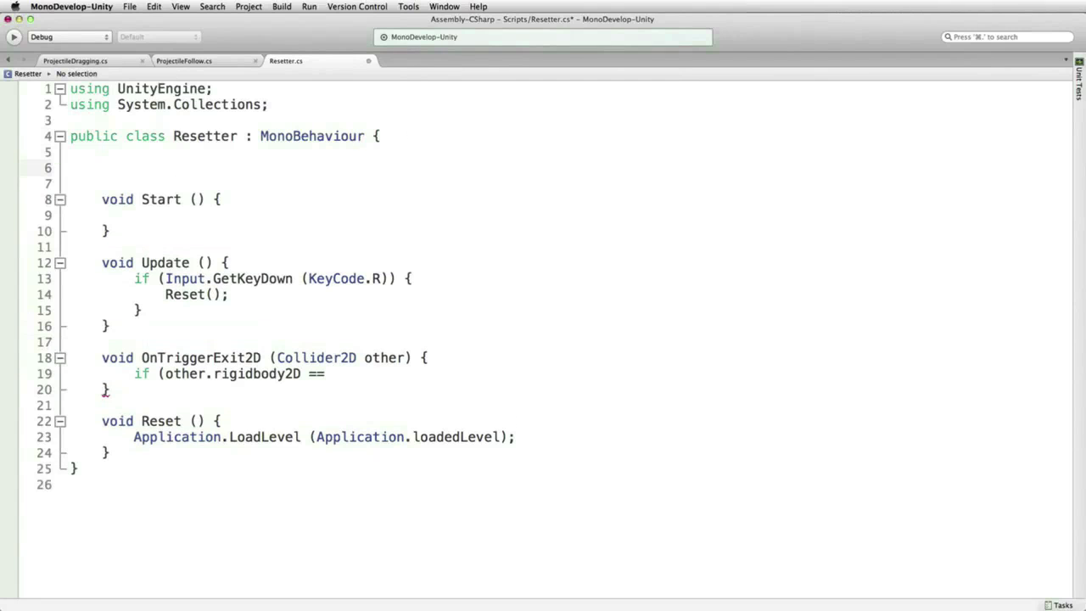
text(public )
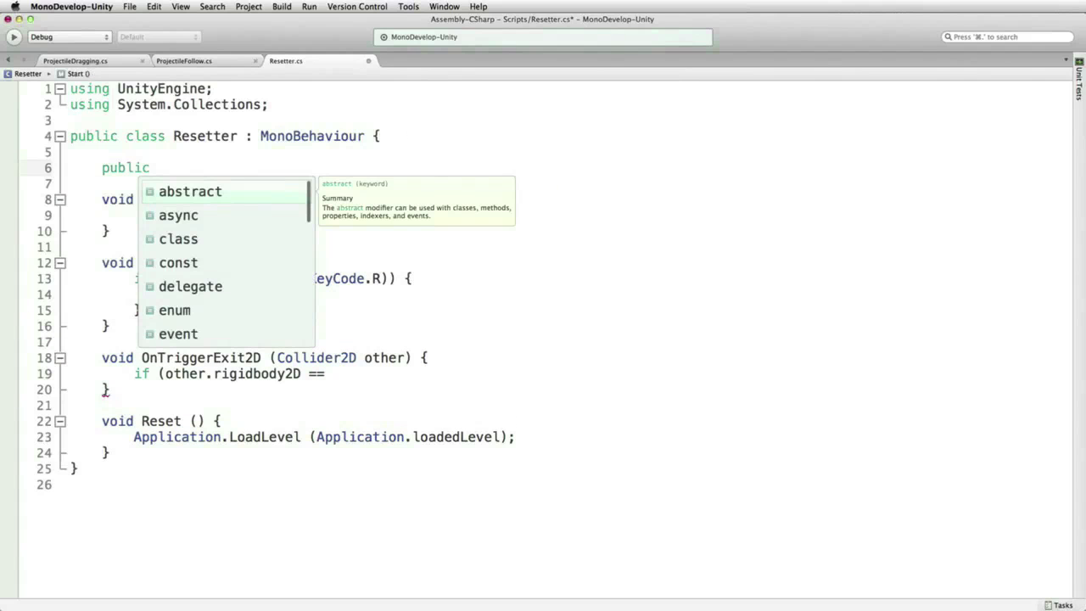
text(Rigid)
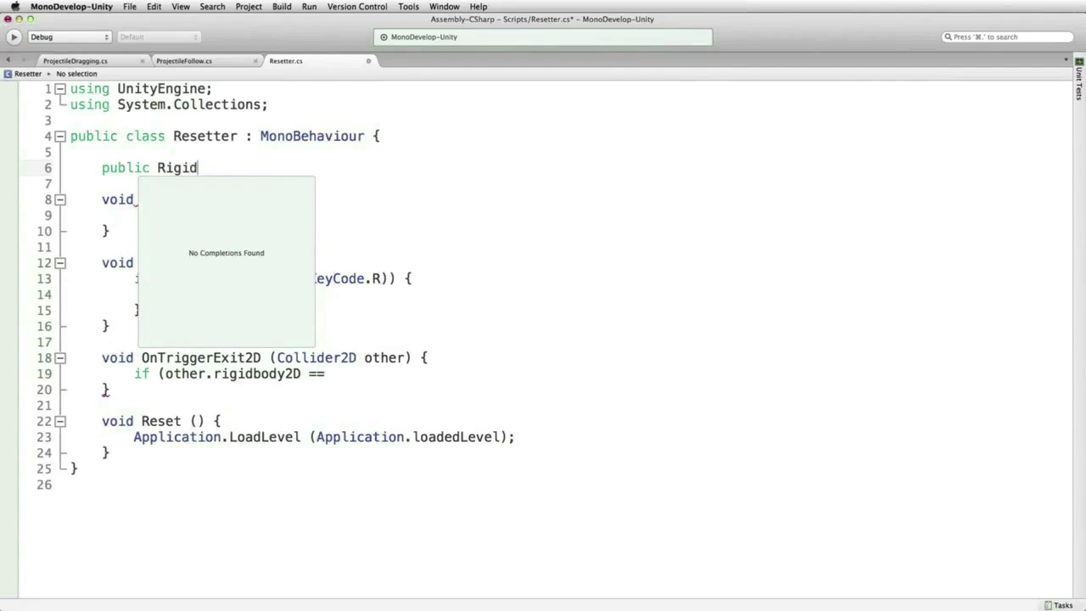
text(body2D projectile;)
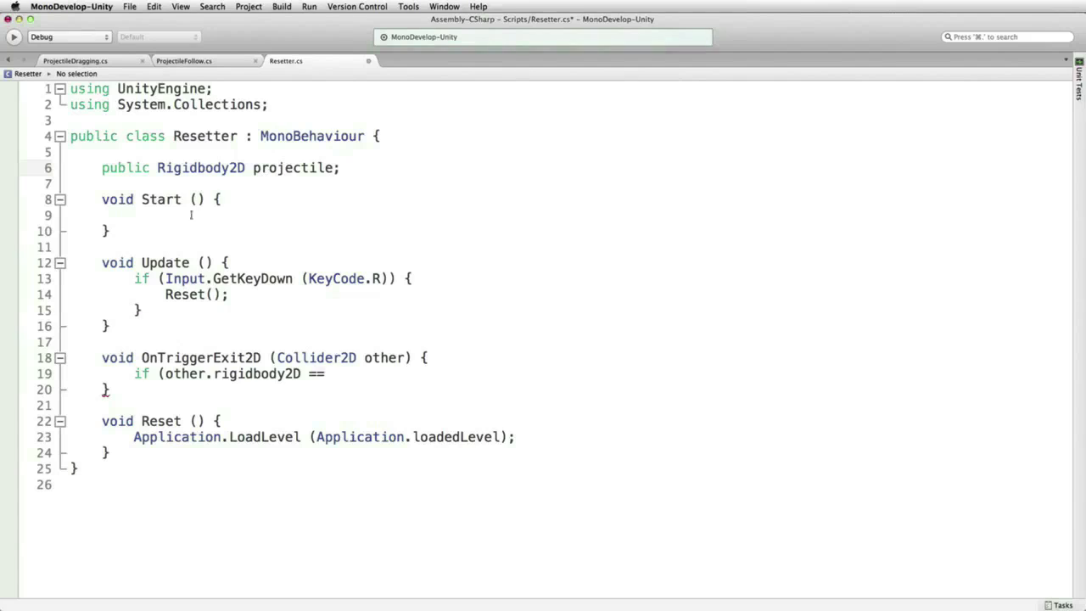
- Complete the OnTriggerExit2D condition by comparing with projectile, and call Reset (); inside its braces
double_click(287, 170)
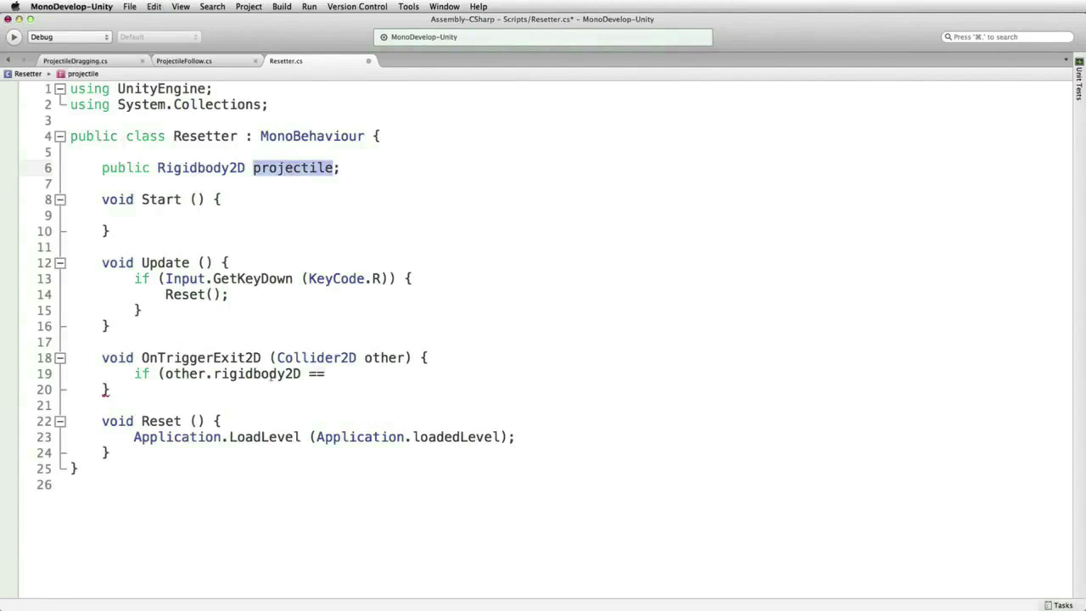
click(340, 373)
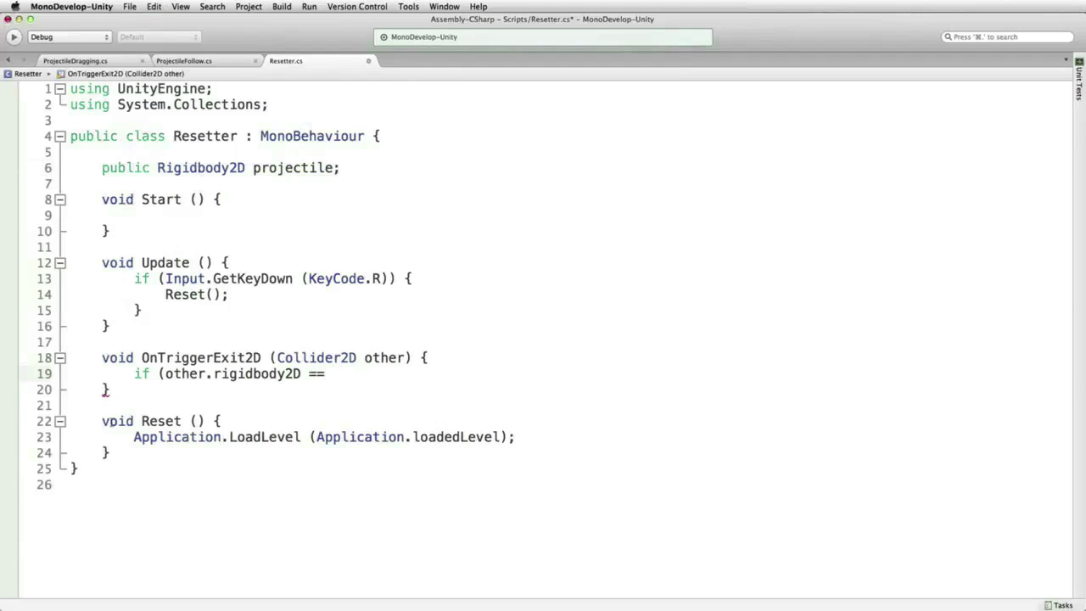
text(projectile) {)
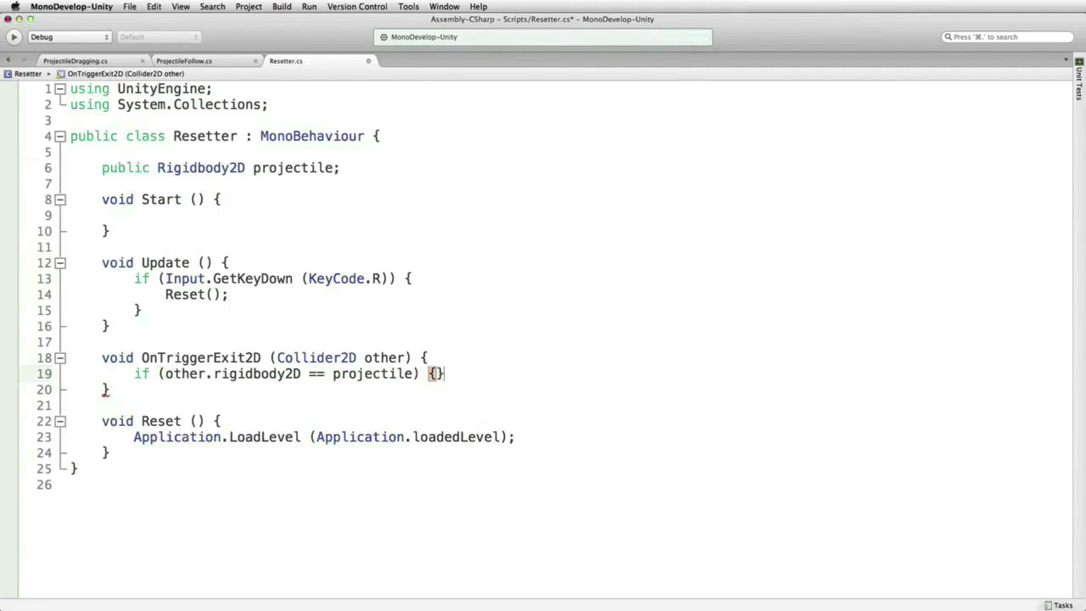
key(Return)
text(re)
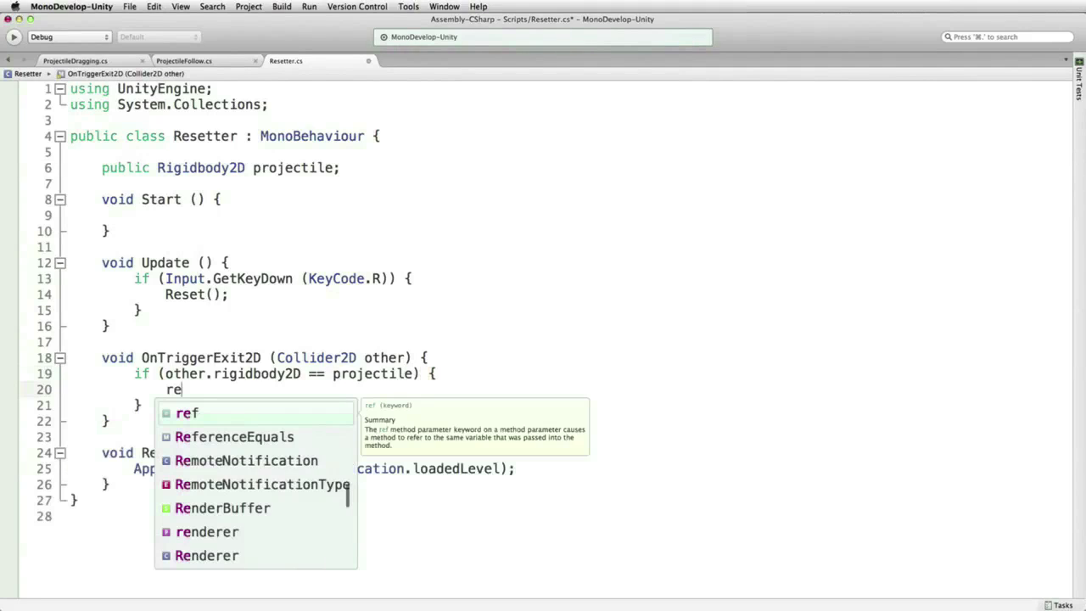
text(s)
key(Return)
text(())
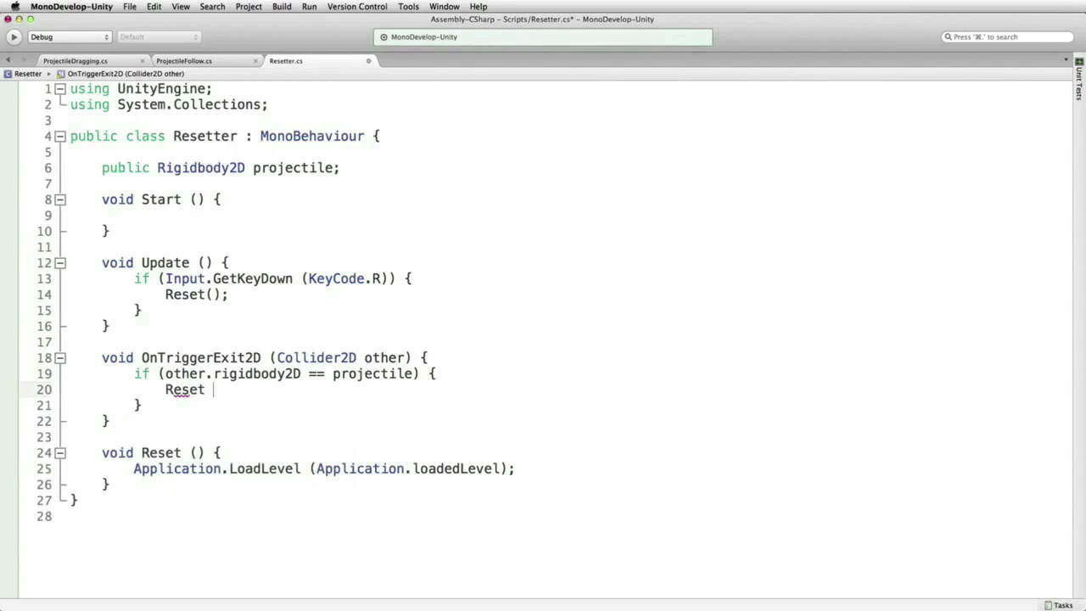
key(BackSpace)
text(;)
- Declare public float resetSpeed = 0.025f; directly below the projectile variable
click(382, 169)
key(Return)
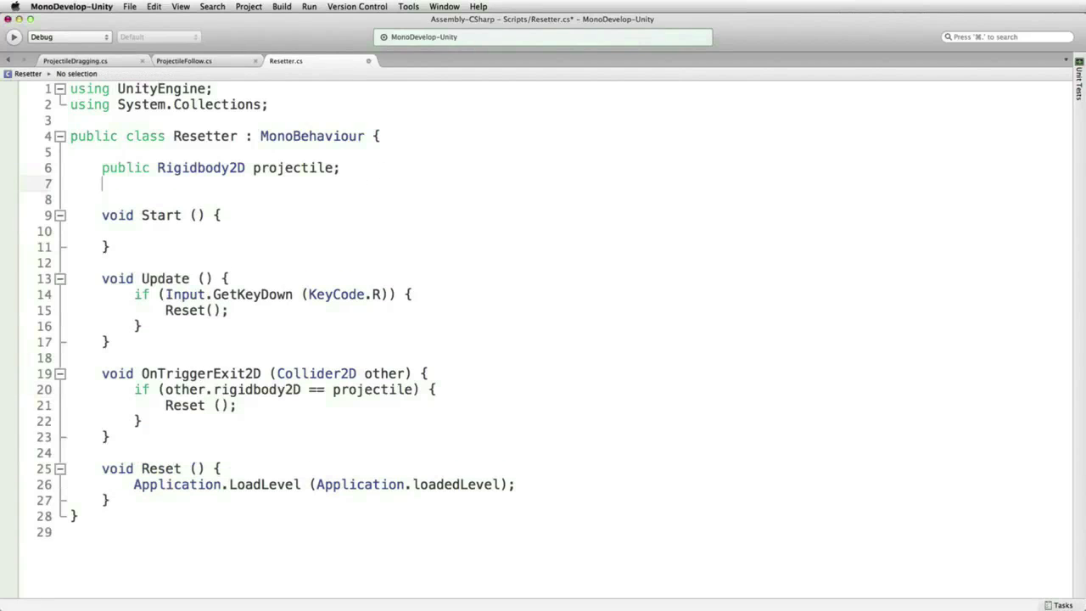
text(public flo)
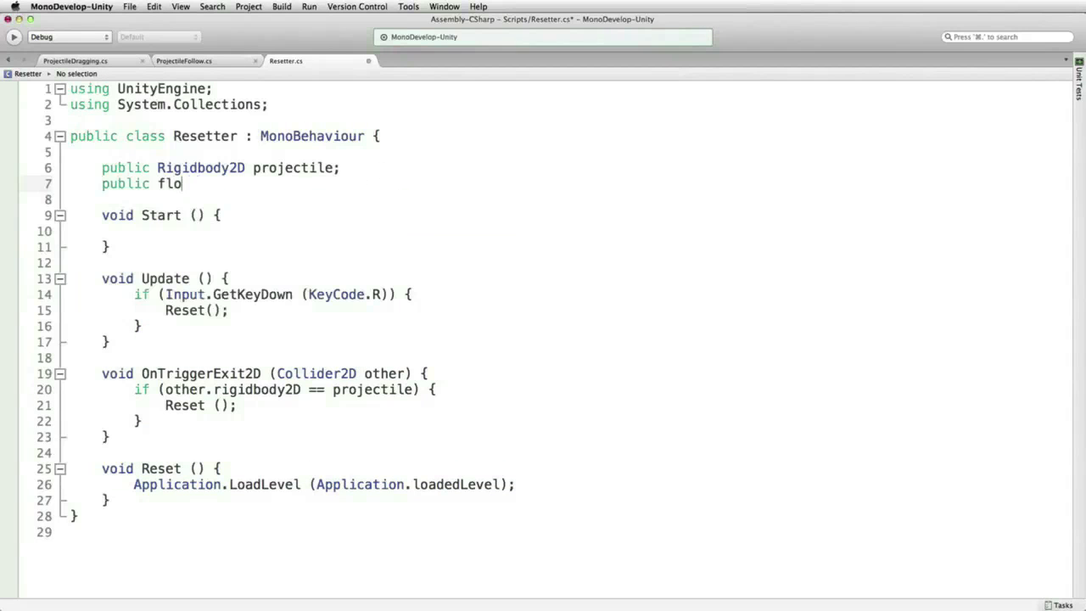
key(BackSpace)
key(BackSpace)
key(BackSpace)
text(float resetSpeed =)
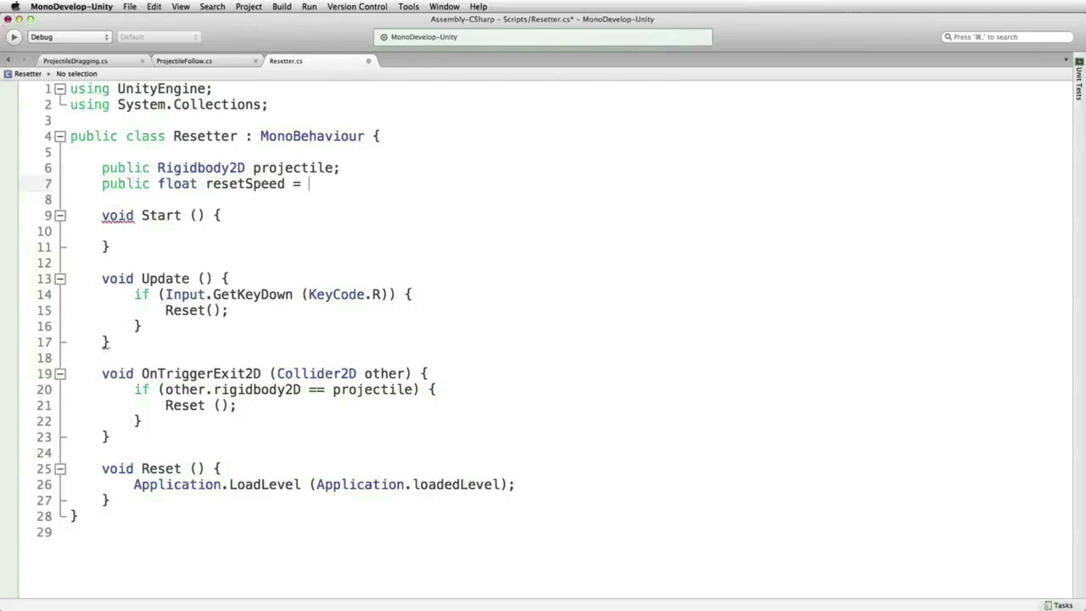
text( 0.025f)
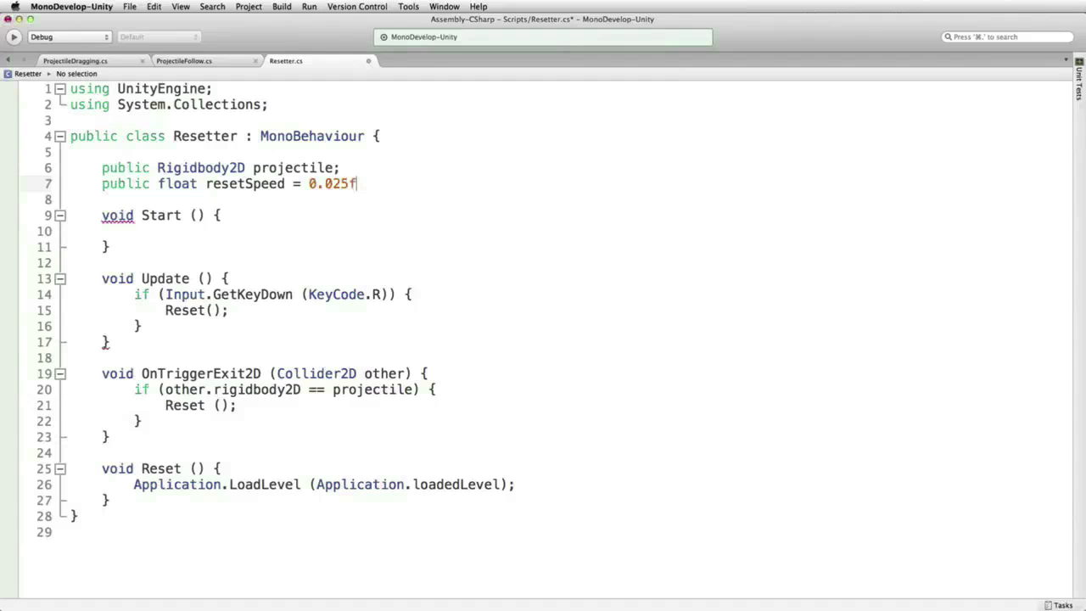
text(;)
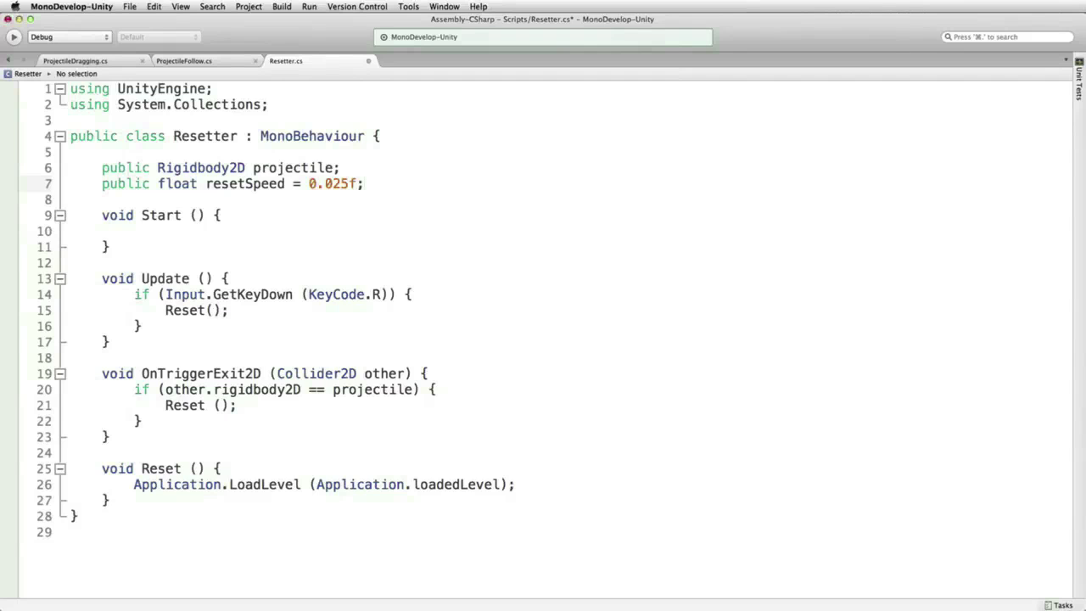
- In Update, below the KeyCode.R check, start a second if statement with the partial condition if (projectile.velocity.sqrMagnitude
click(254, 406)
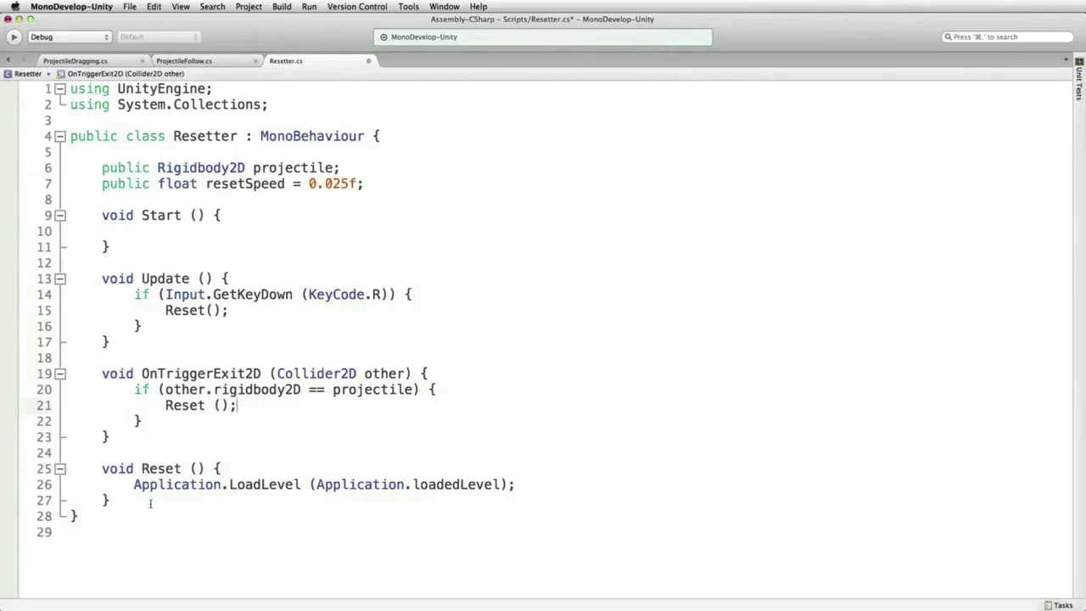
click(153, 326)
key(Return)
key(Return)
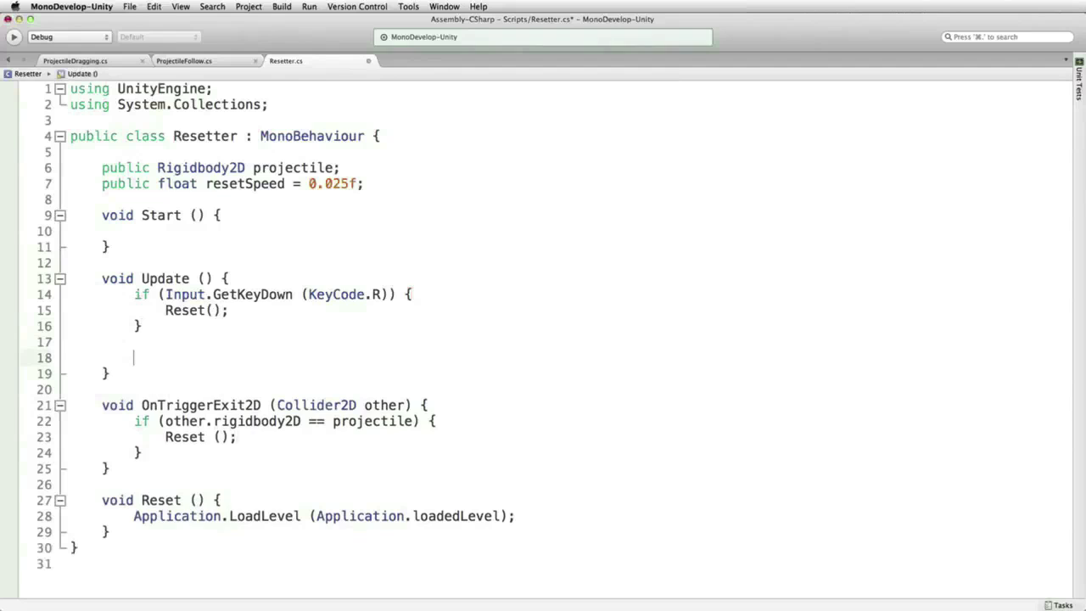
text(if (pr)
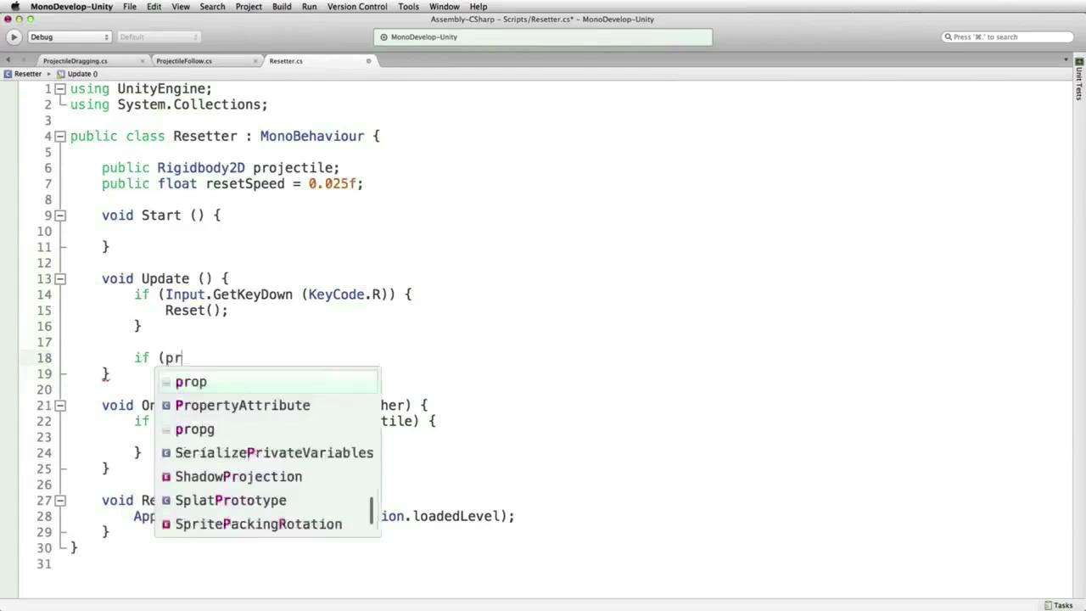
text(ojectile.velocity.)
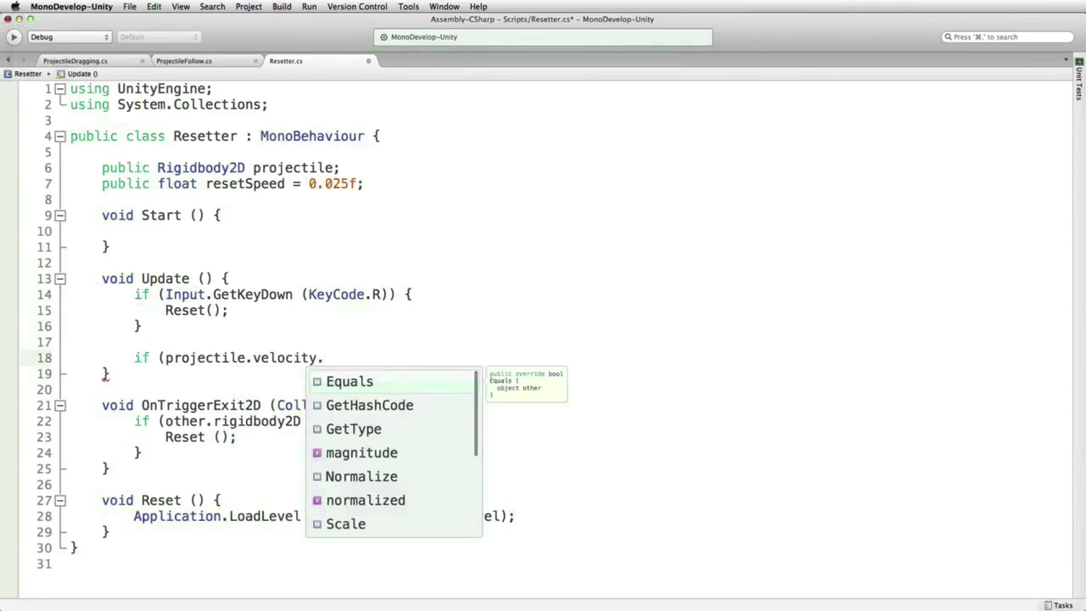
text(ma)
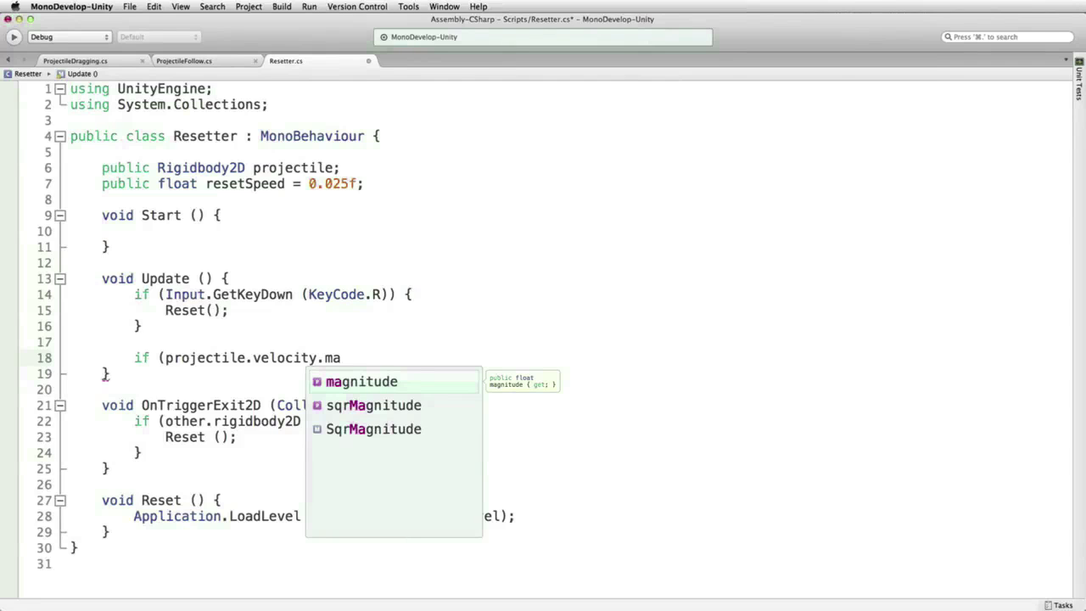
key(Down)
key(Down)
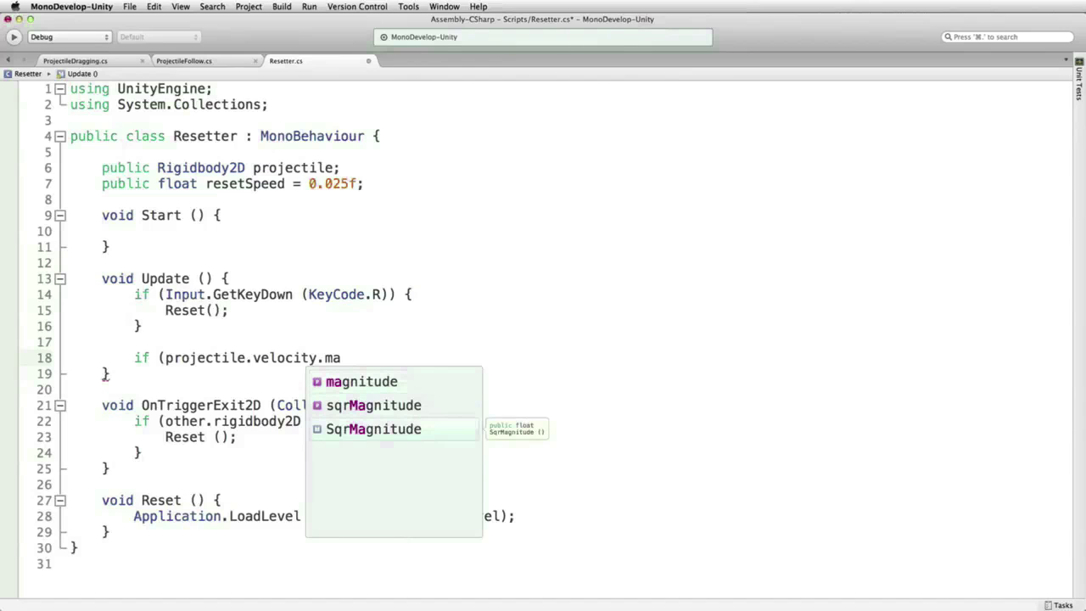
key(Up)
key(Return)
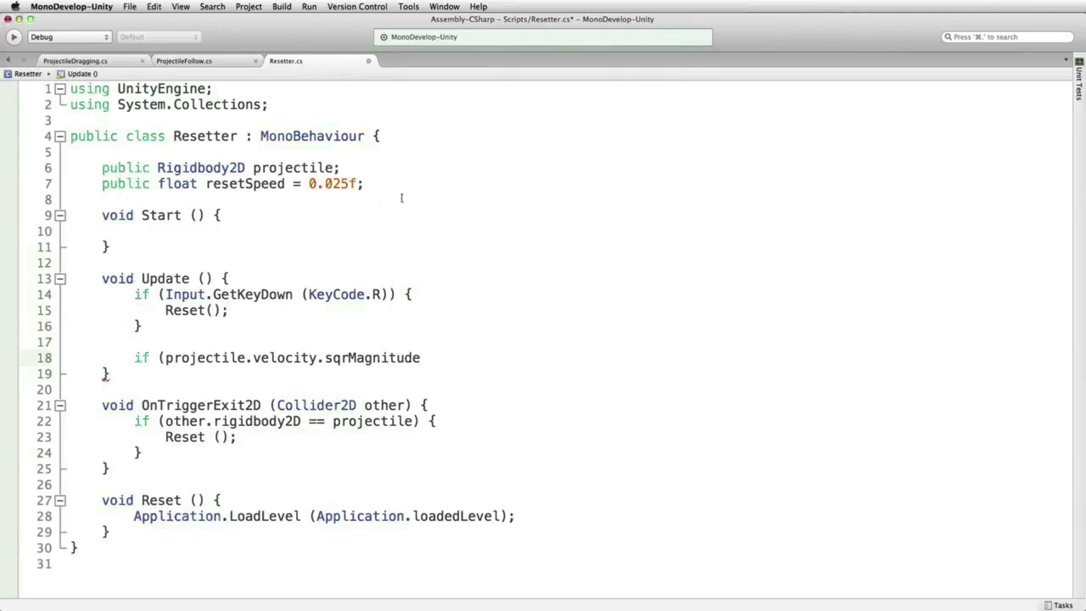
- Declare private float resetSpeedSqr; below the resetSpeed variable, separated by a blank line
click(431, 182)
key(Return)
key(Return)
text(pri)
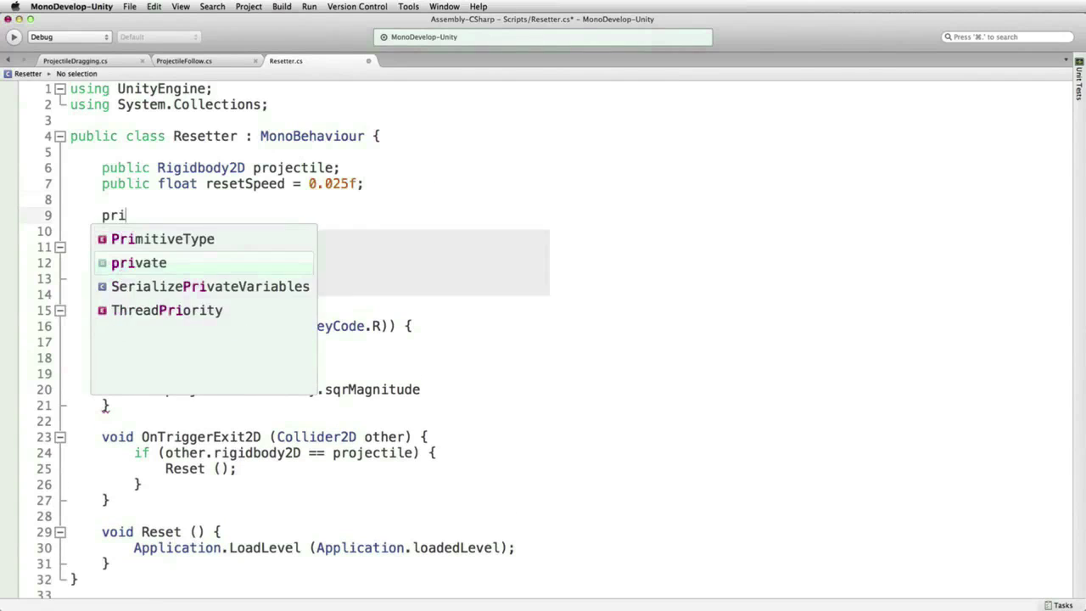
text(vate flo)
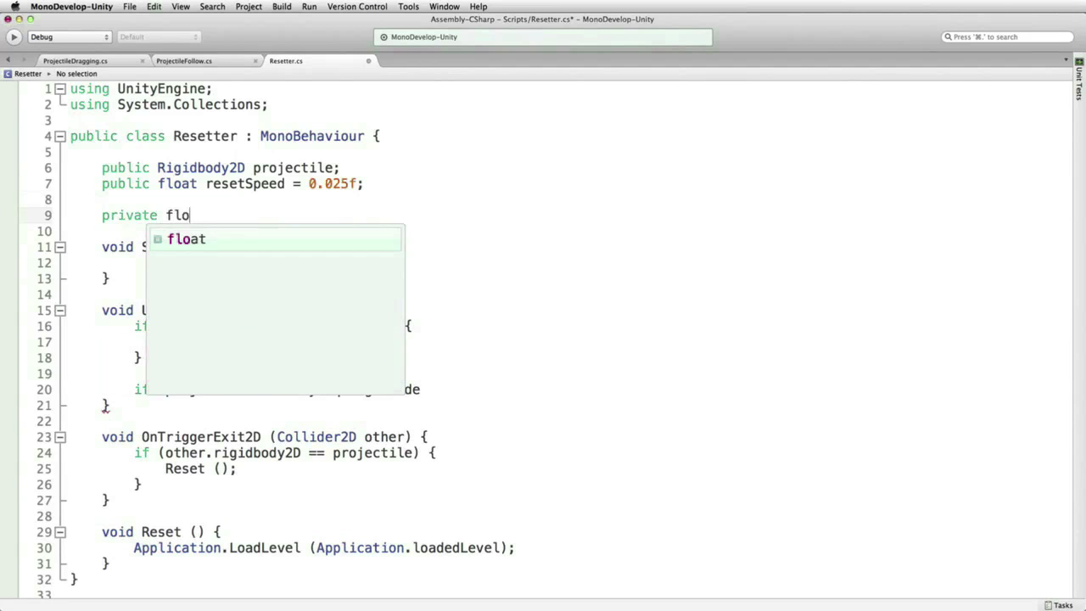
text(at )
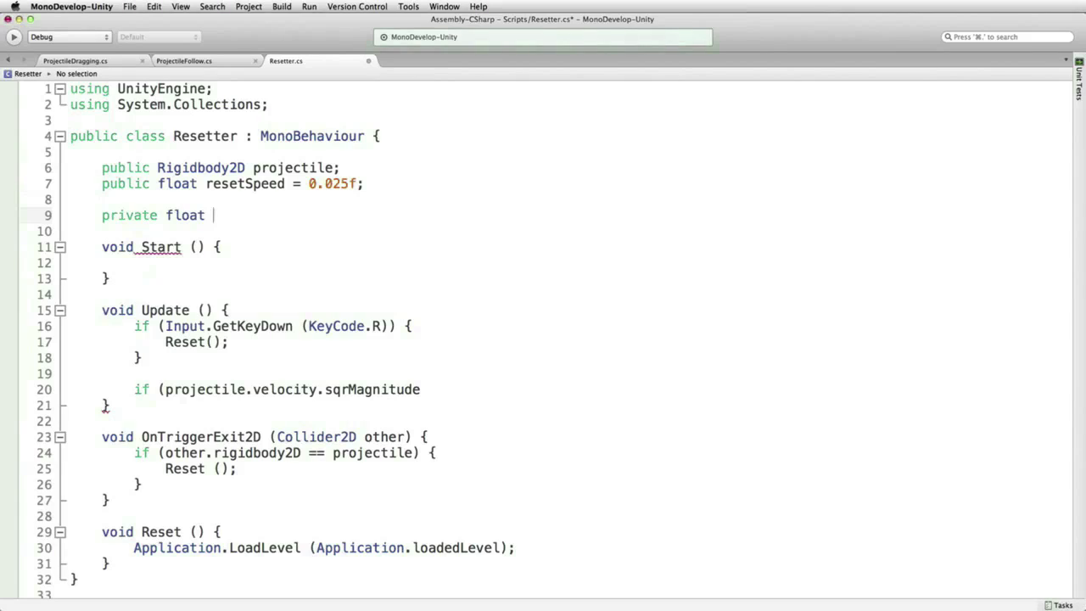
text(resetSpeedSqr;)
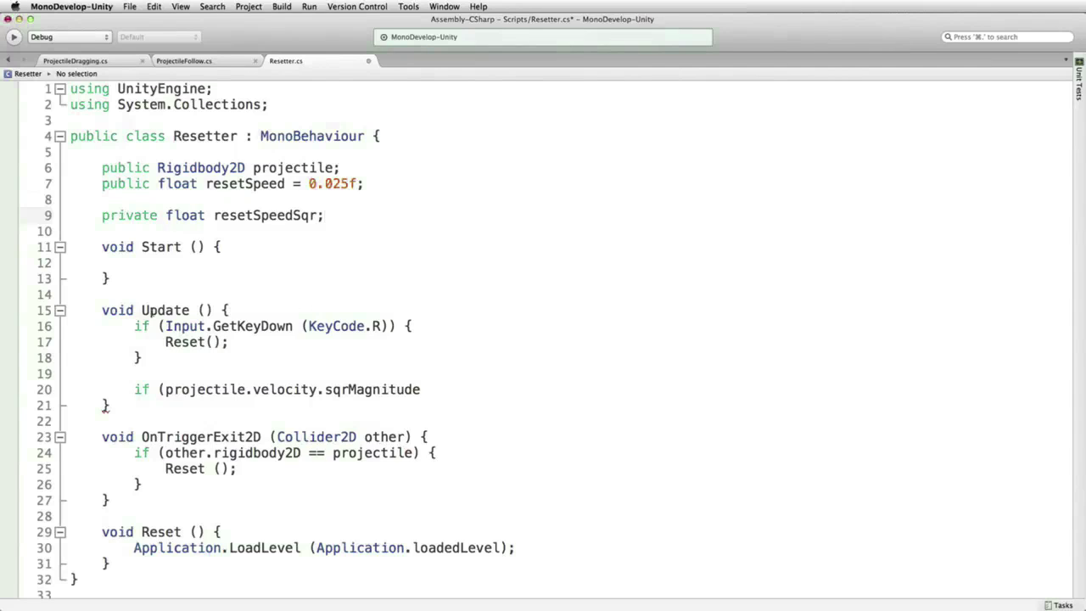
- In the Start function, assign resetSpeedSqr = resetSpeed * resetSpeed; with spaces around the multiplication sign
click(161, 263)
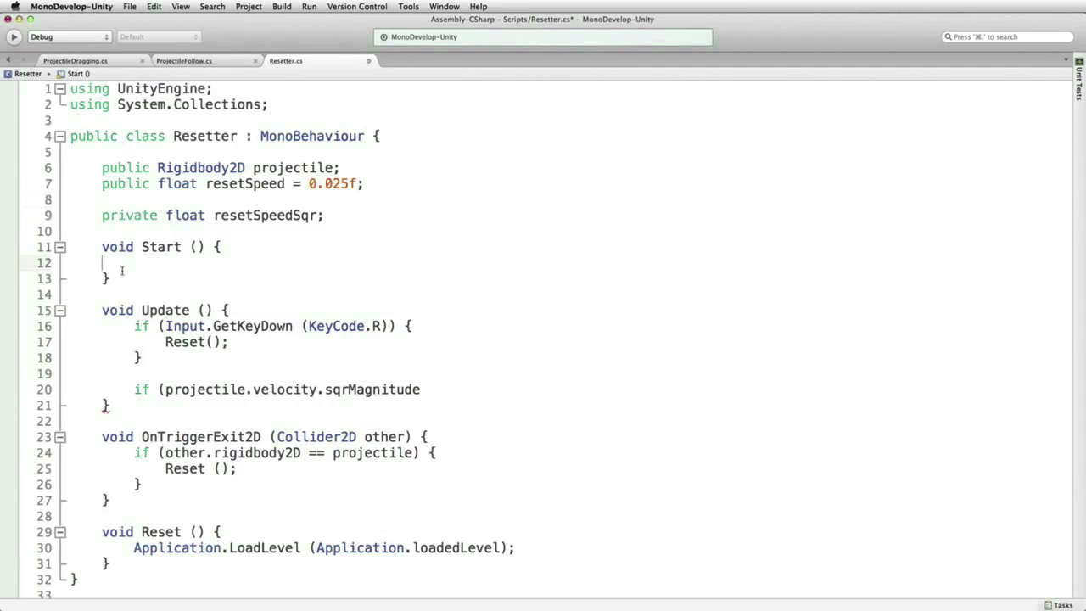
key(Tab)
text(rese)
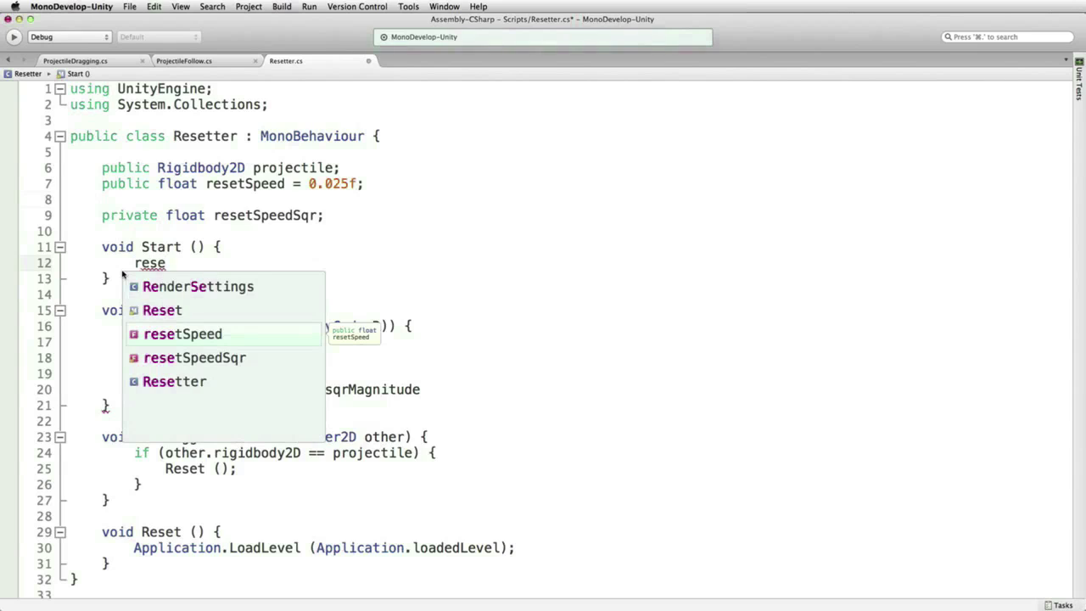
key(Down)
key(Return)
text(= )
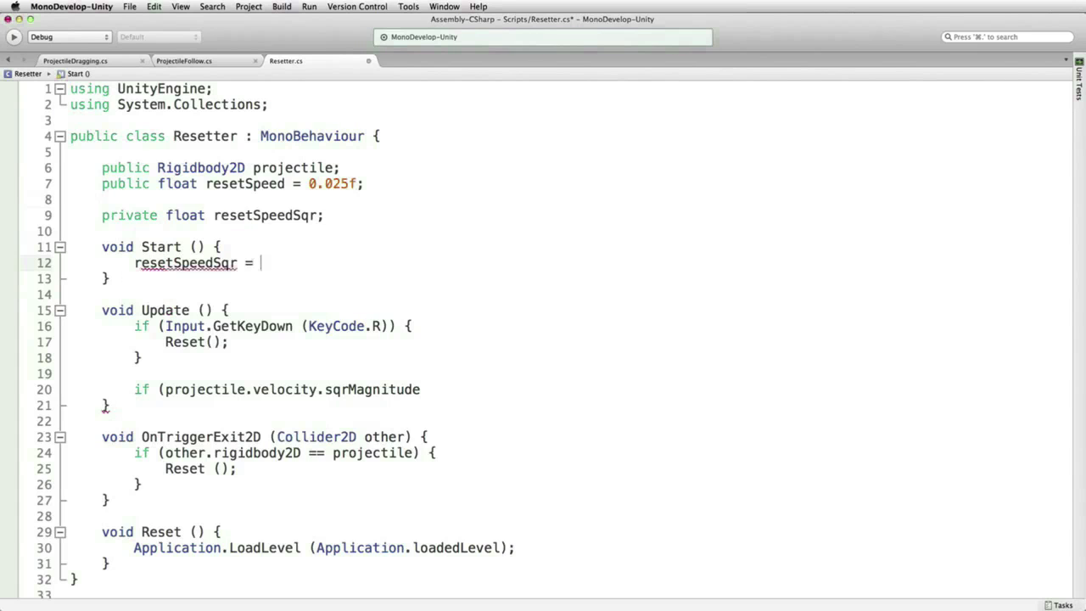
text(reses)
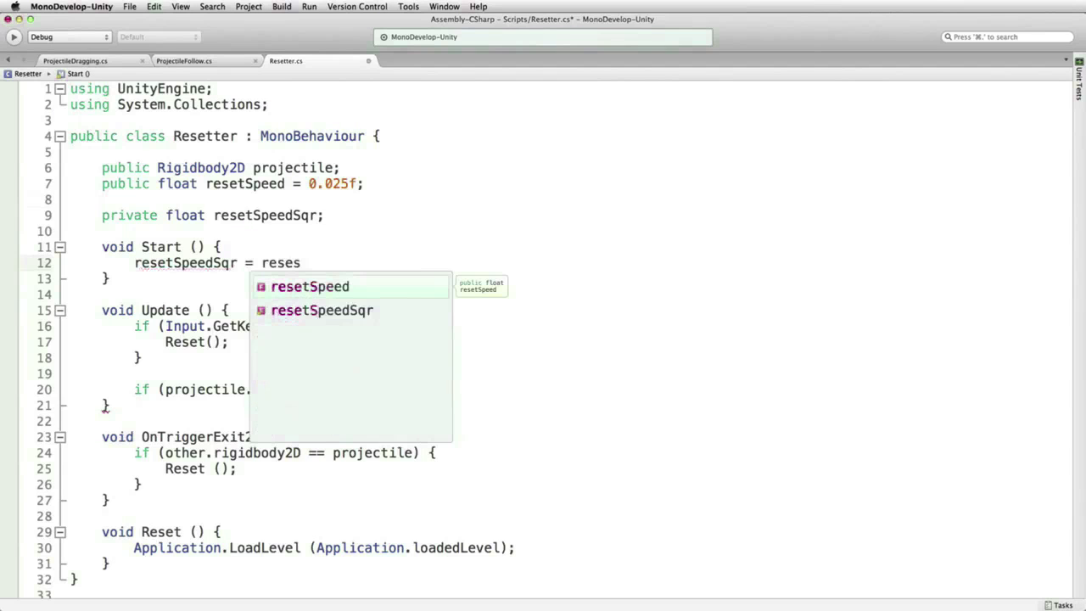
key(Return)
text(*res)
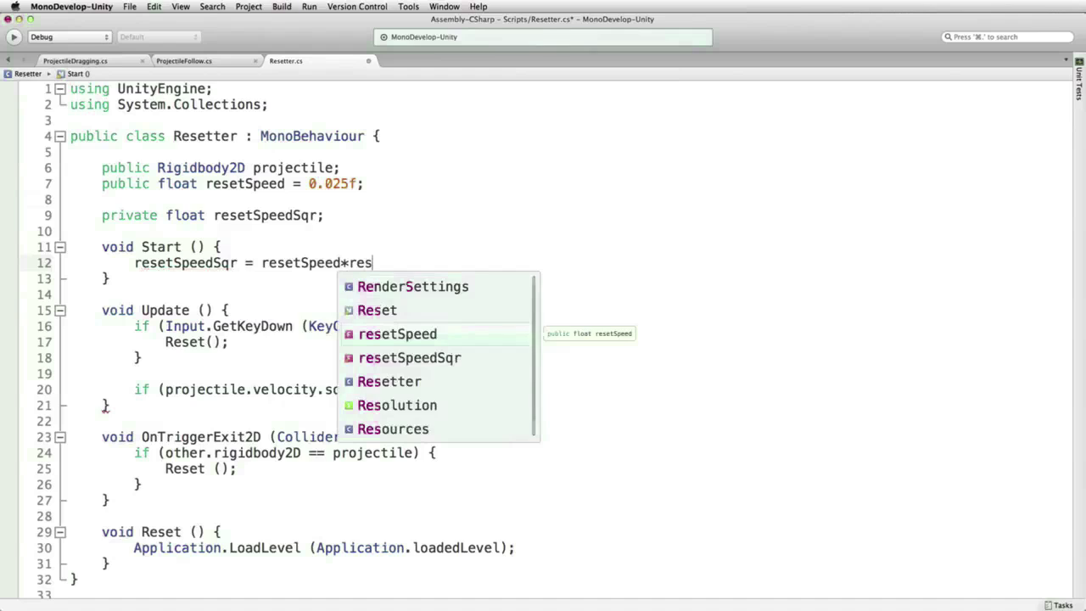
key(Return)
text(;)
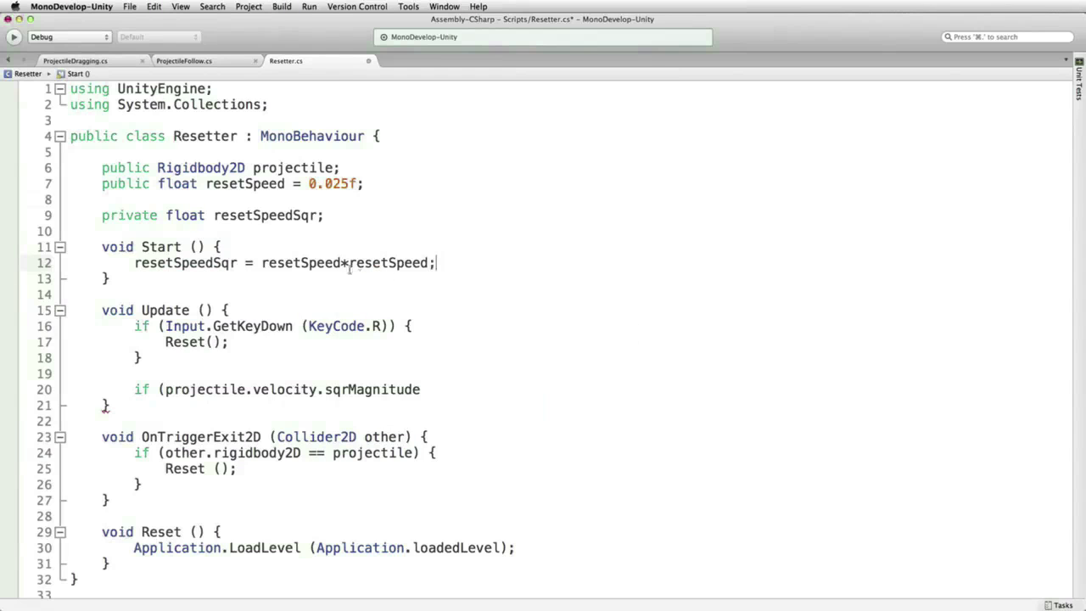
click(348, 264)
click(342, 263)
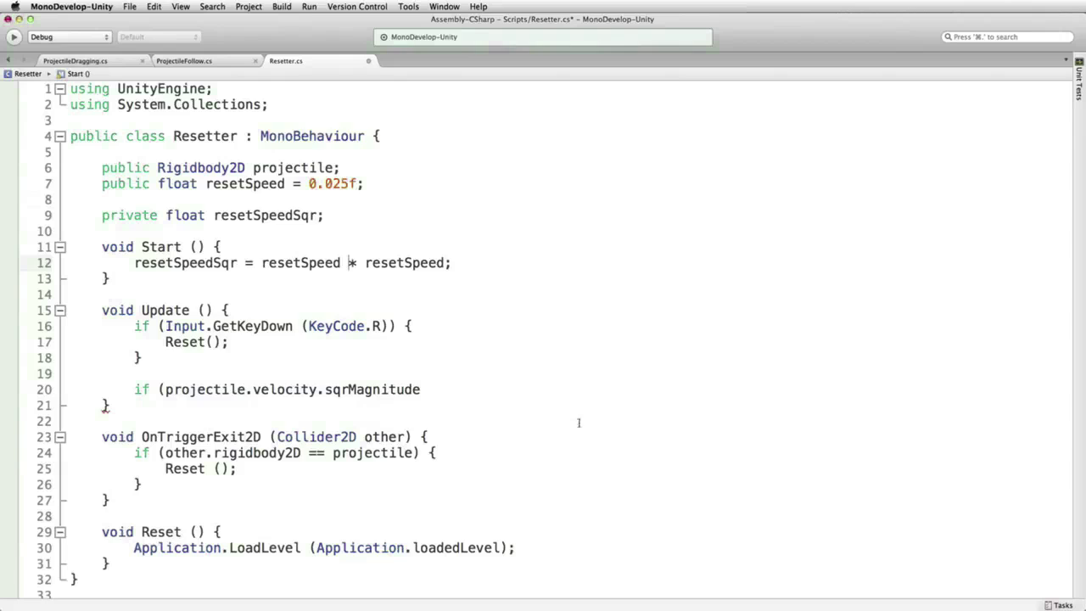
- Complete the projectile.velocity.sqrMagnitude condition in Update with < resetSpeedSqr and close its parenthesis
click(207, 386)
click(307, 379)
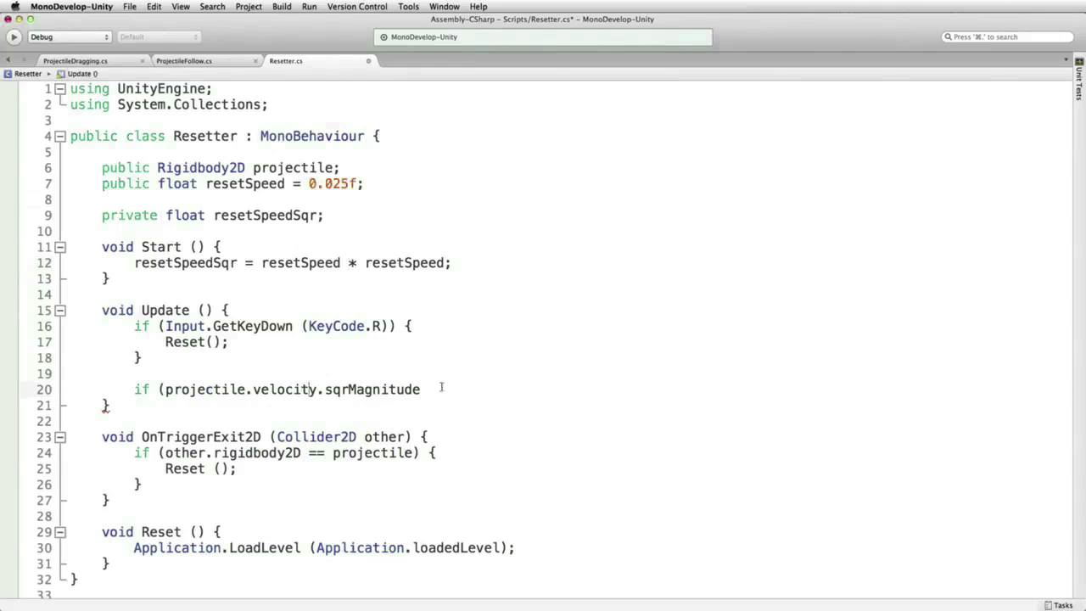
click(441, 387)
text(< rese)
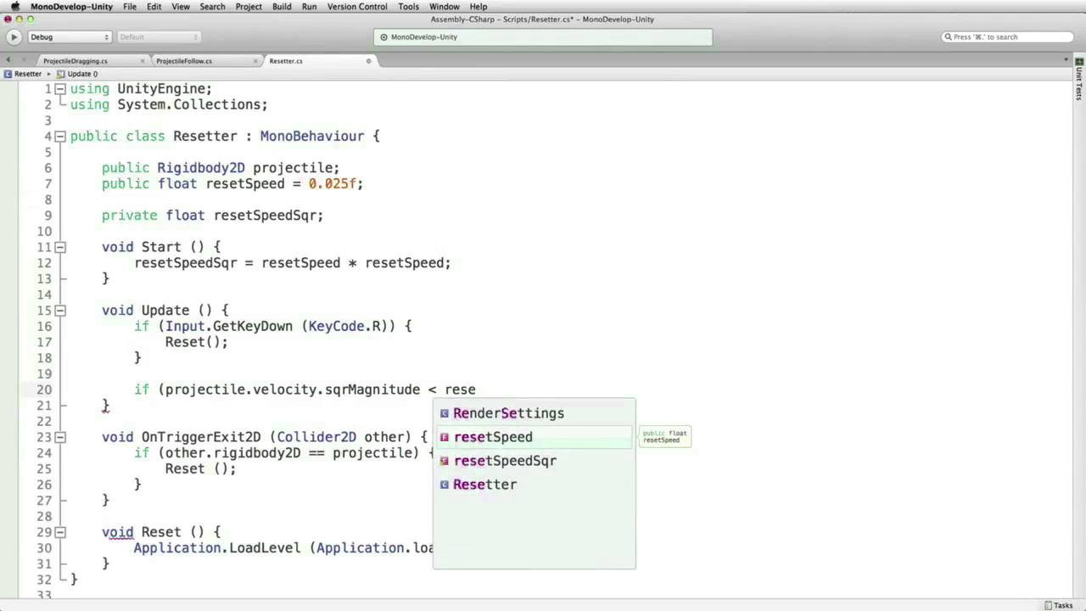
key(Down)
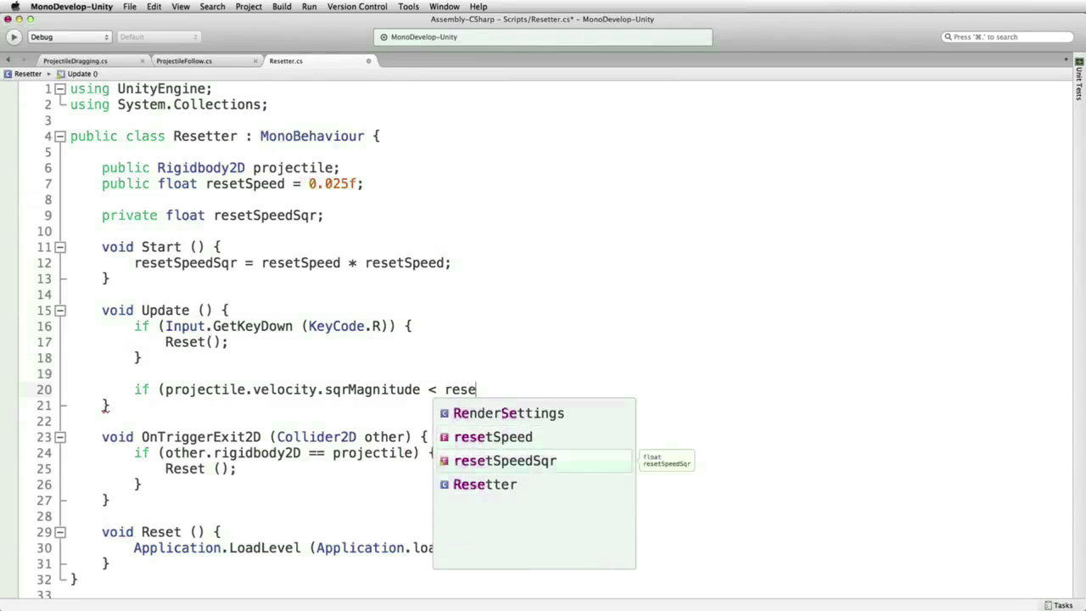
key(BackSpace)
text())
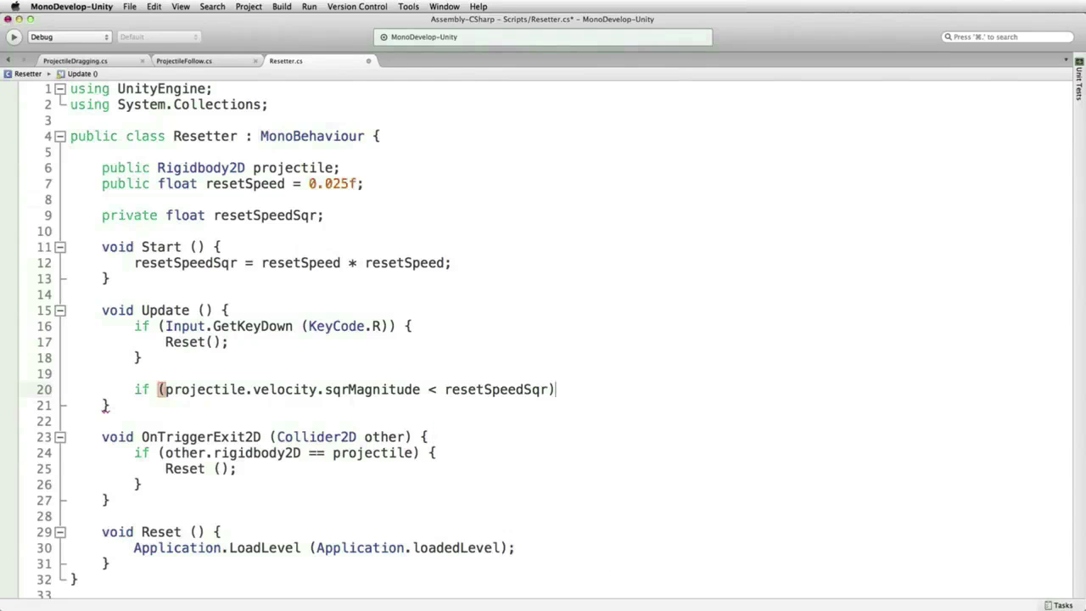
- Add a braced body to the speed check in Update and call Reset (); inside it
text( {)
key(Return)
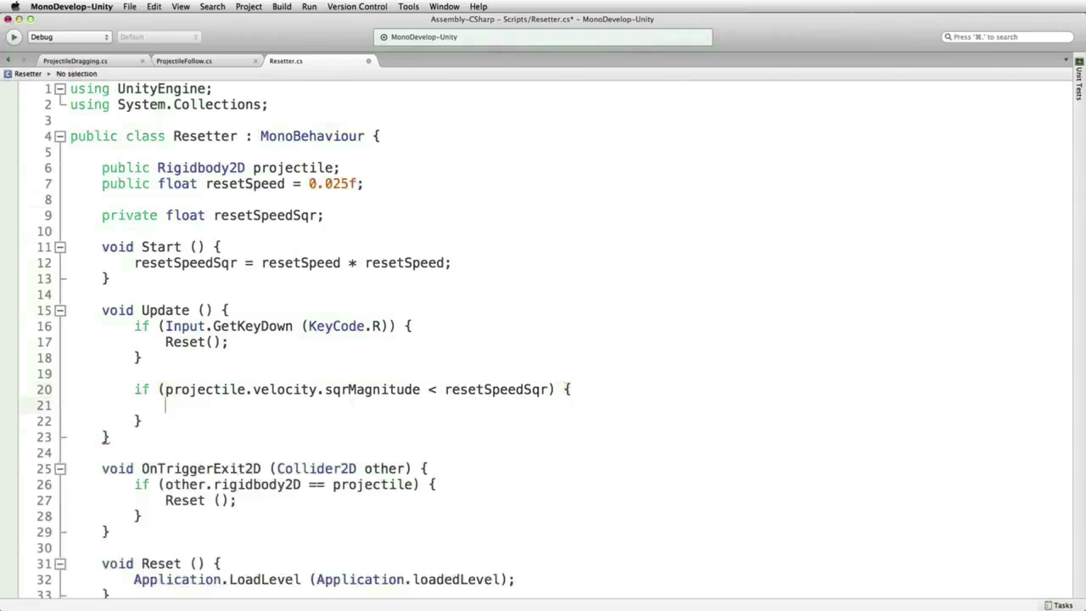
text(rese)
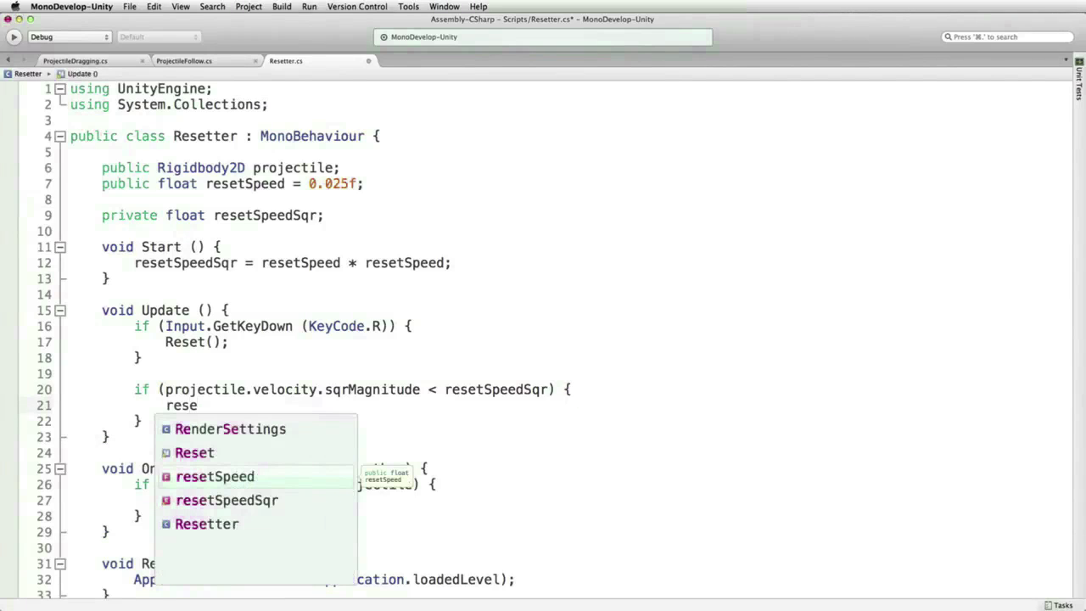
key(Up)
key(Return)
text(()
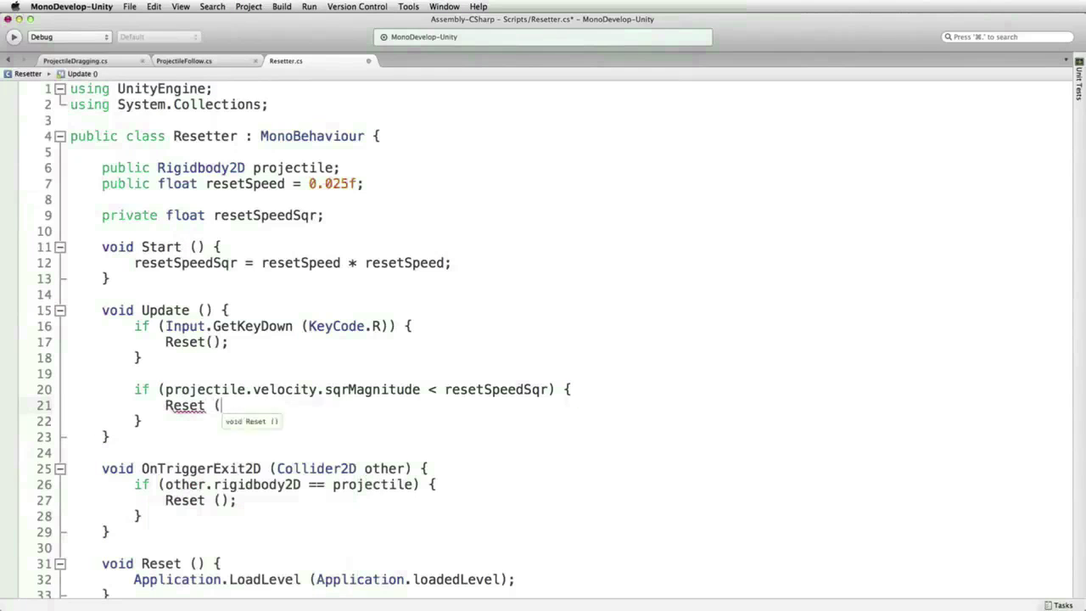
text();)
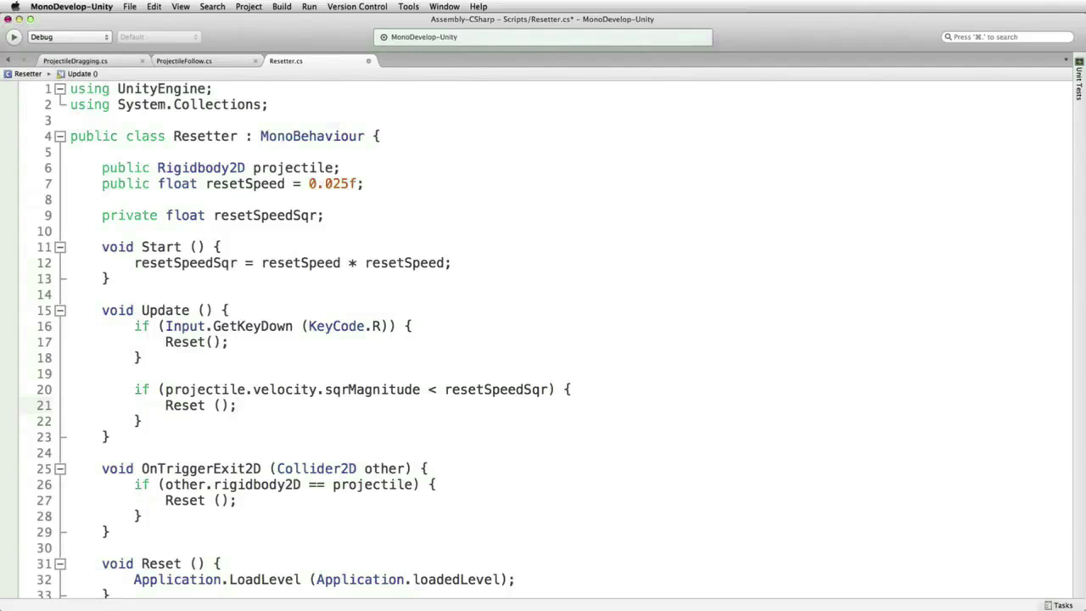
- Declare private SpringJoint2D spring; directly below the resetSpeedSqr variable
click(355, 218)
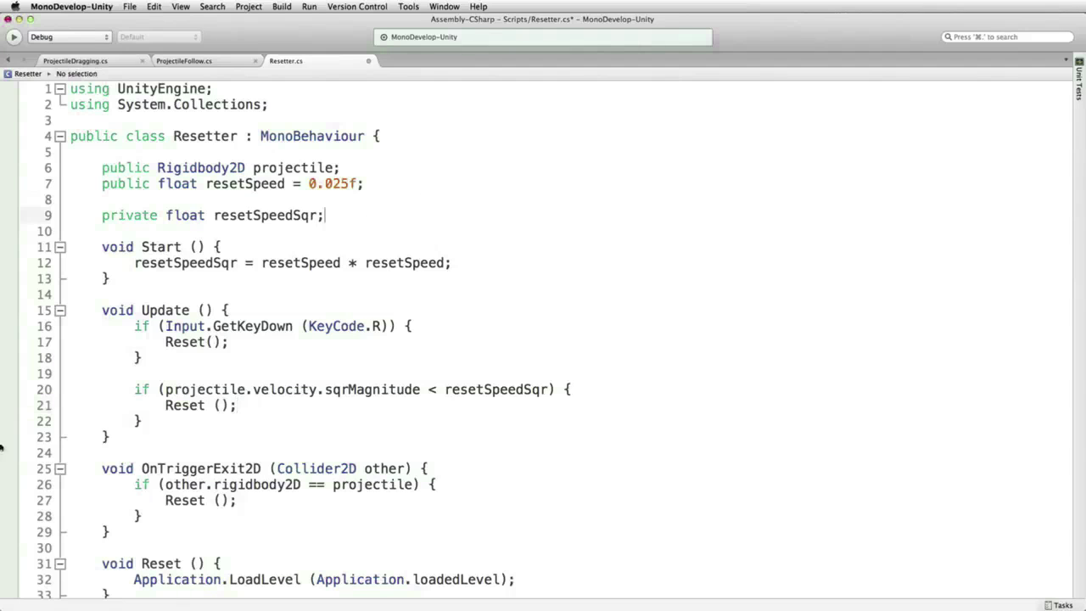
key(Return)
key(Return)
key(BackSpace)
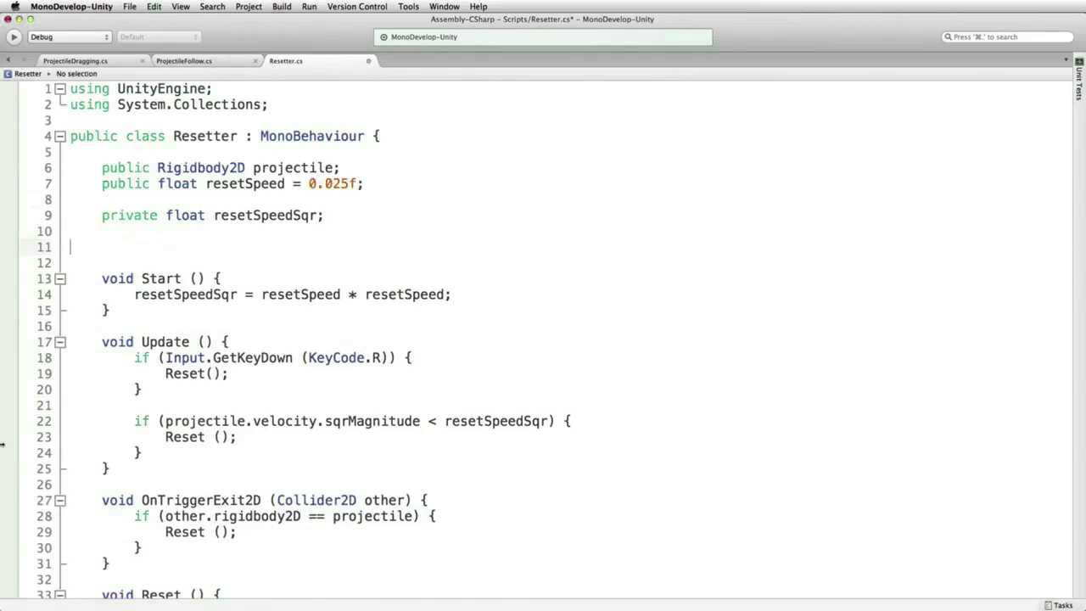
key(BackSpace)
key(Tab)
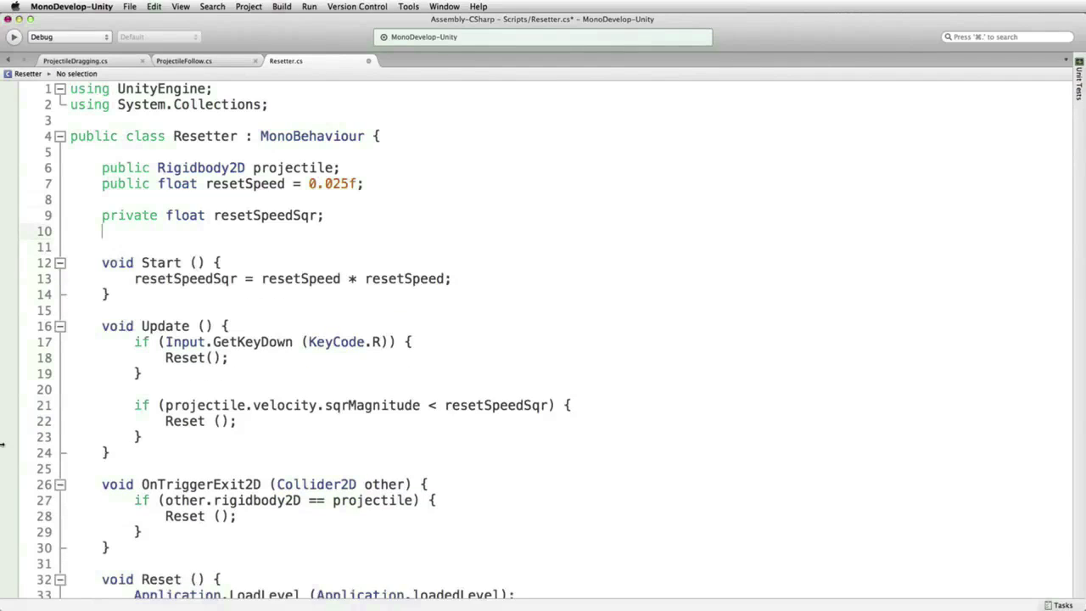
text(private )
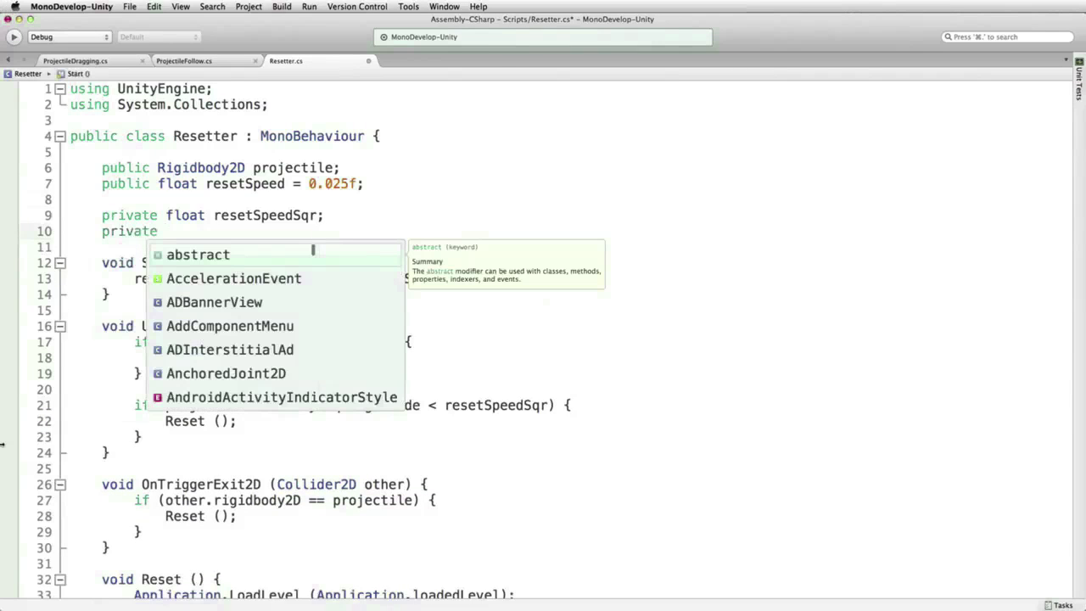
text(SPri)
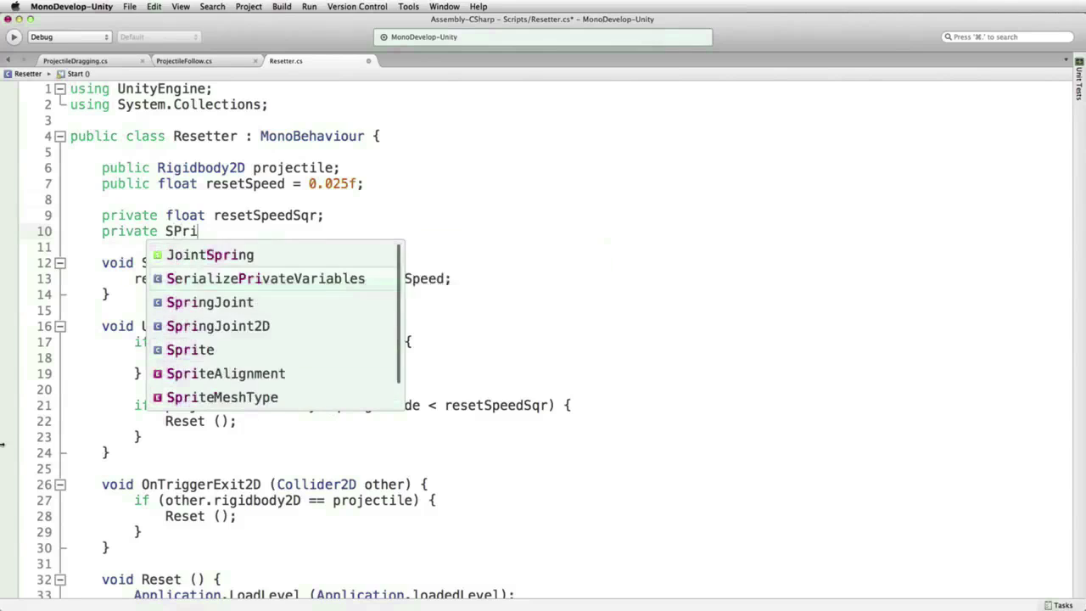
key(Down)
key(Down)
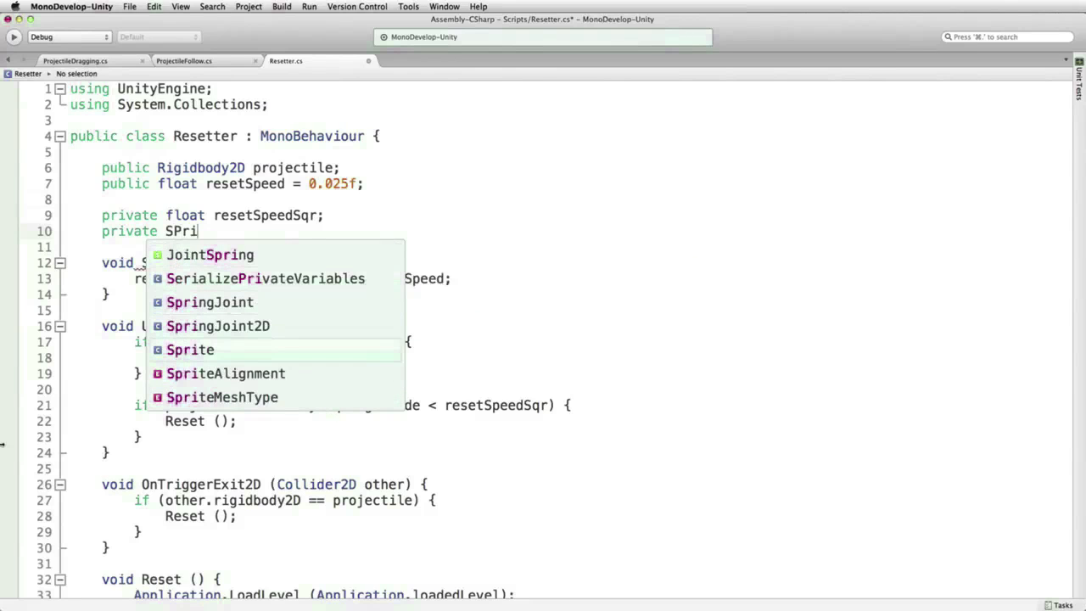
key(Up)
key(Return)
text(spring;)
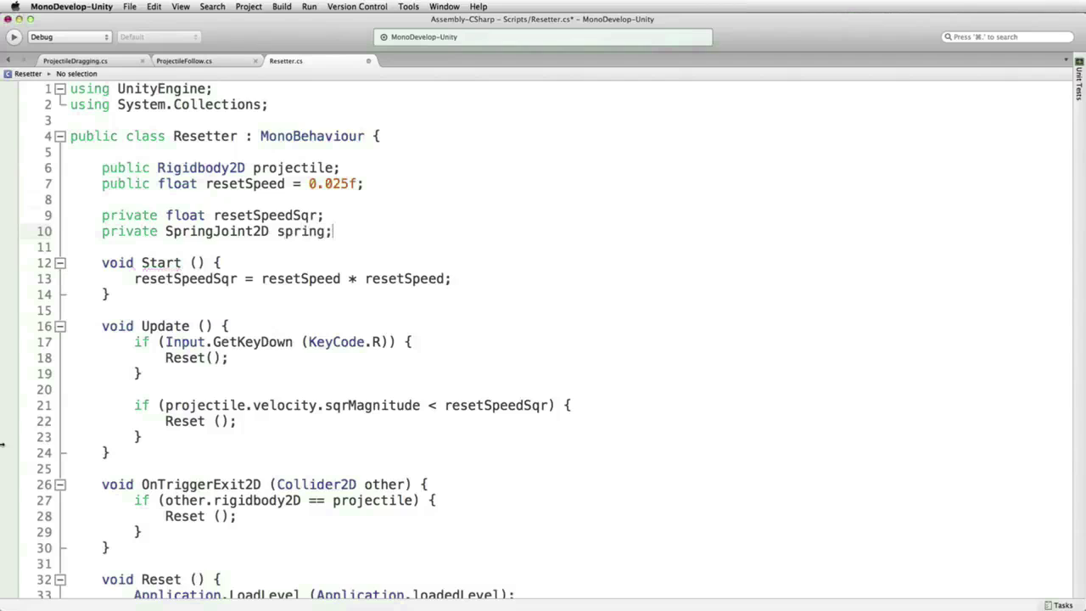
- In Start, below the resetSpeedSqr assignment, add spring = projectile.GetComponent <SpringJoint2D>();
click(490, 272)
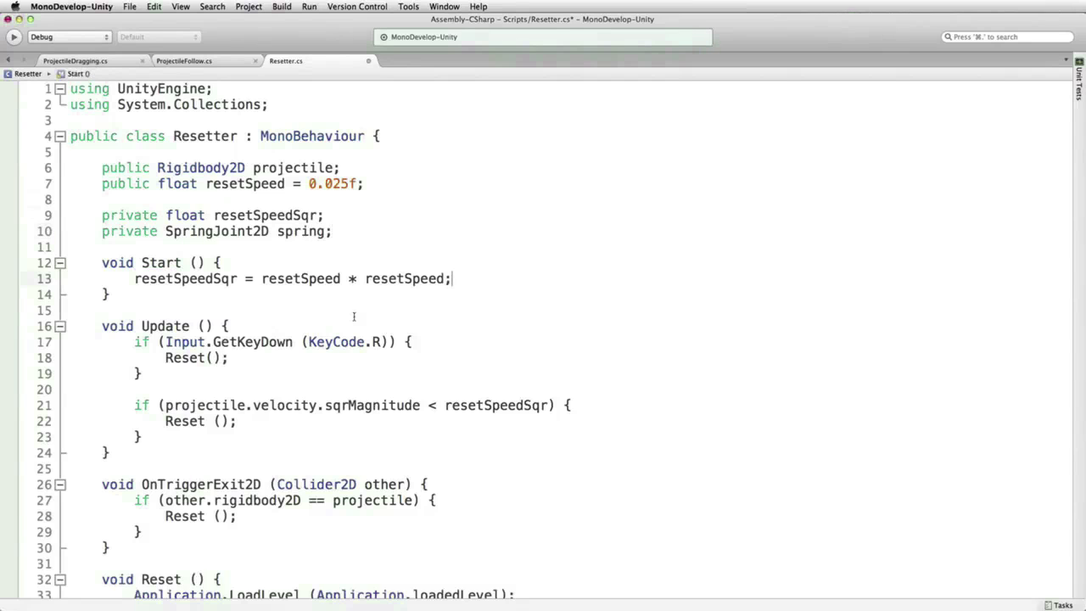
key(Return)
text(spr)
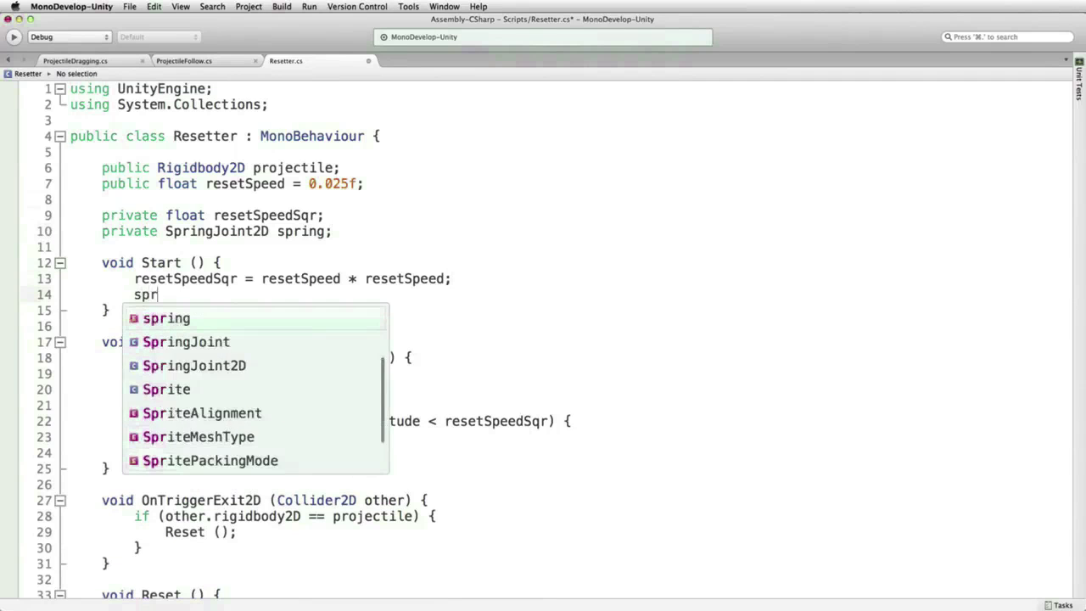
text(ing = pro)
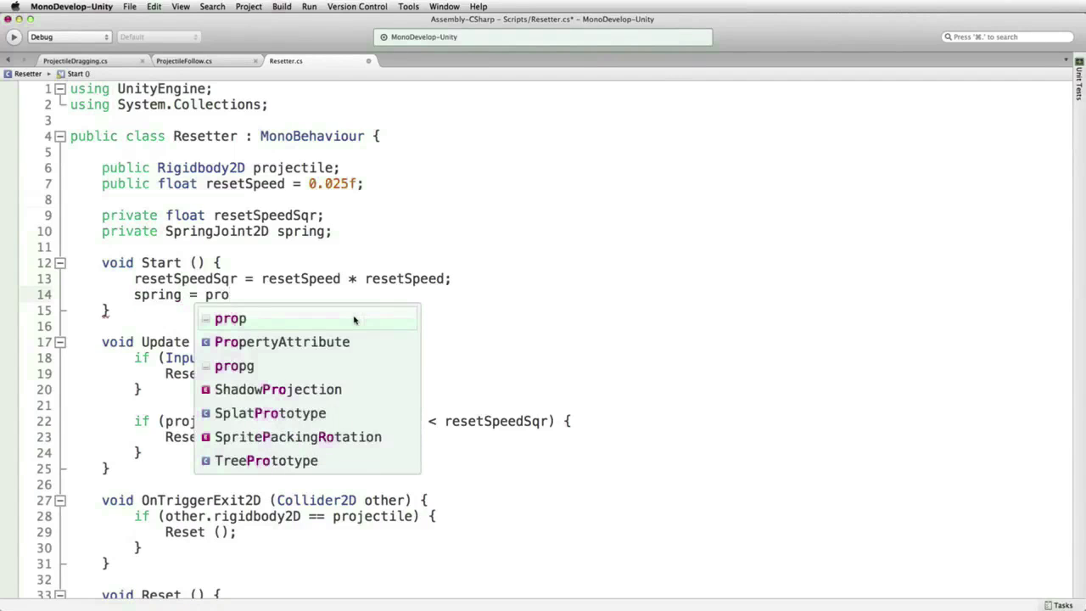
text(j)
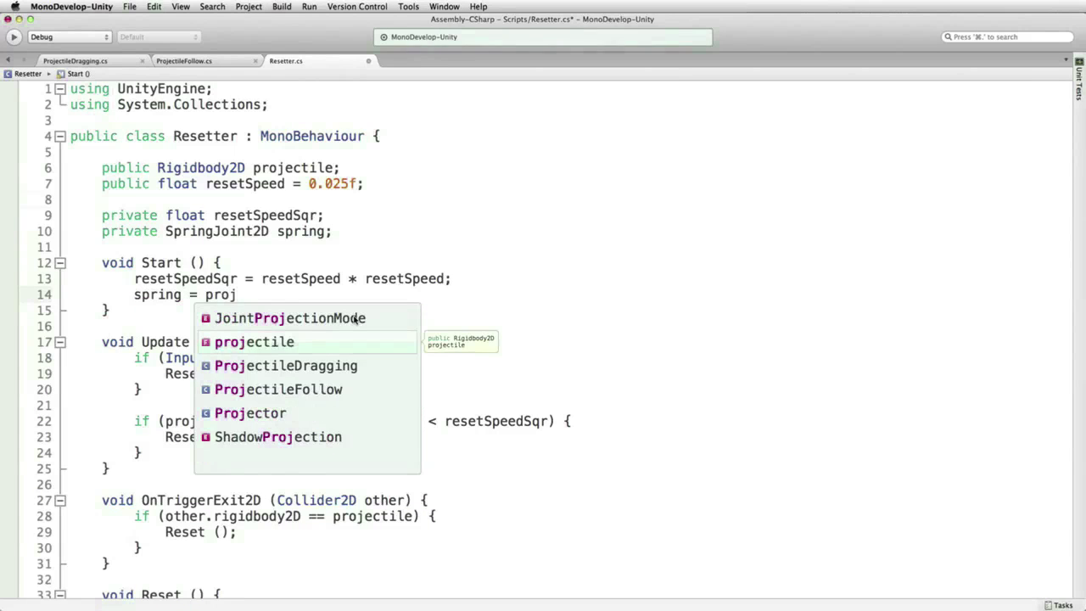
text(ectile.GetCom)
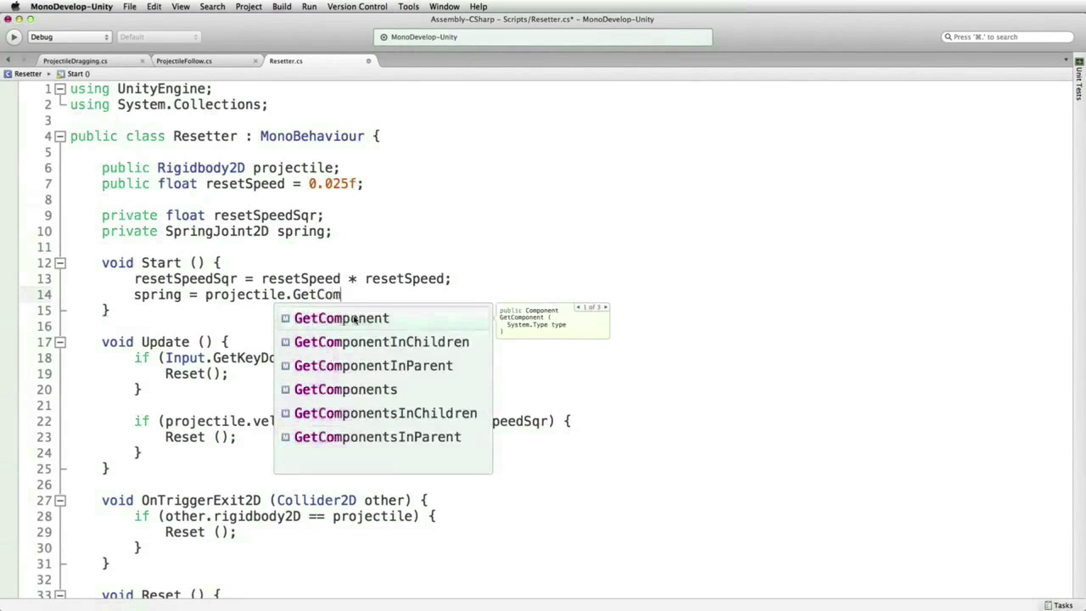
key(Return)
text(<)
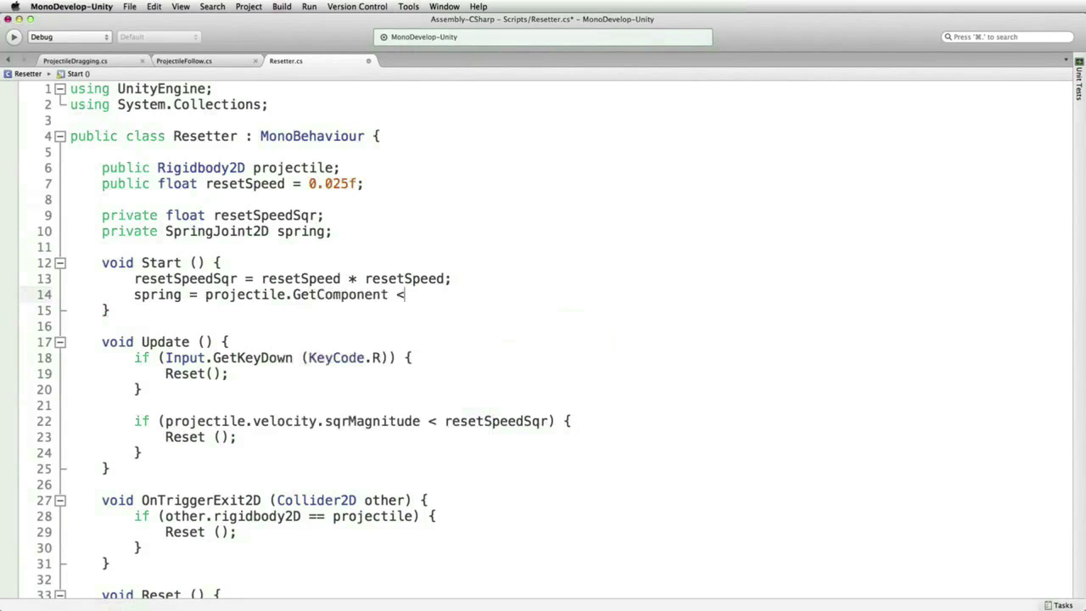
text(Spri)
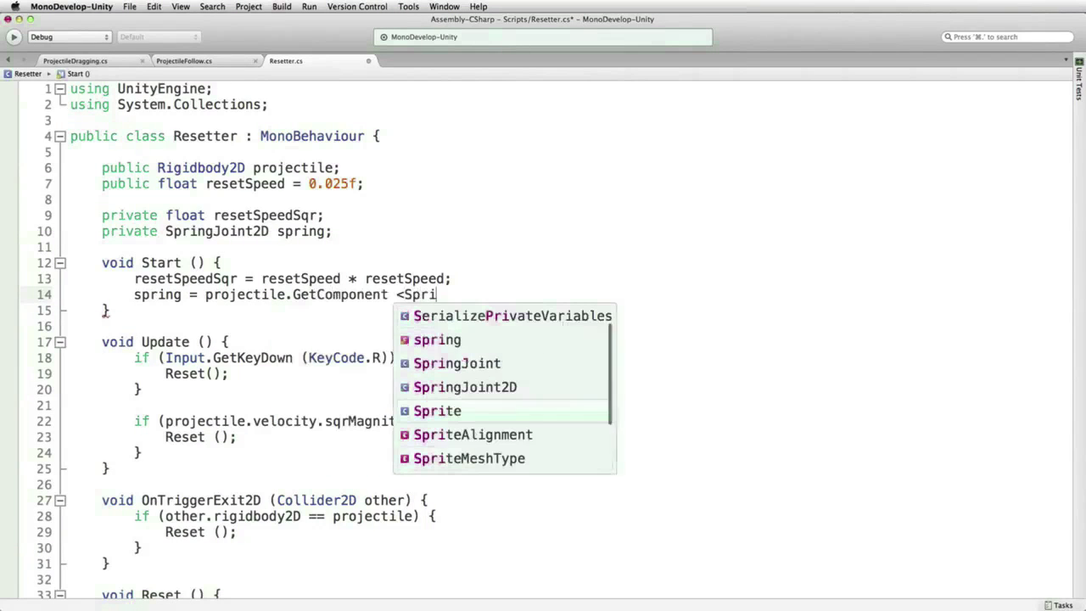
key(Up)
key(Return)
text(>();)
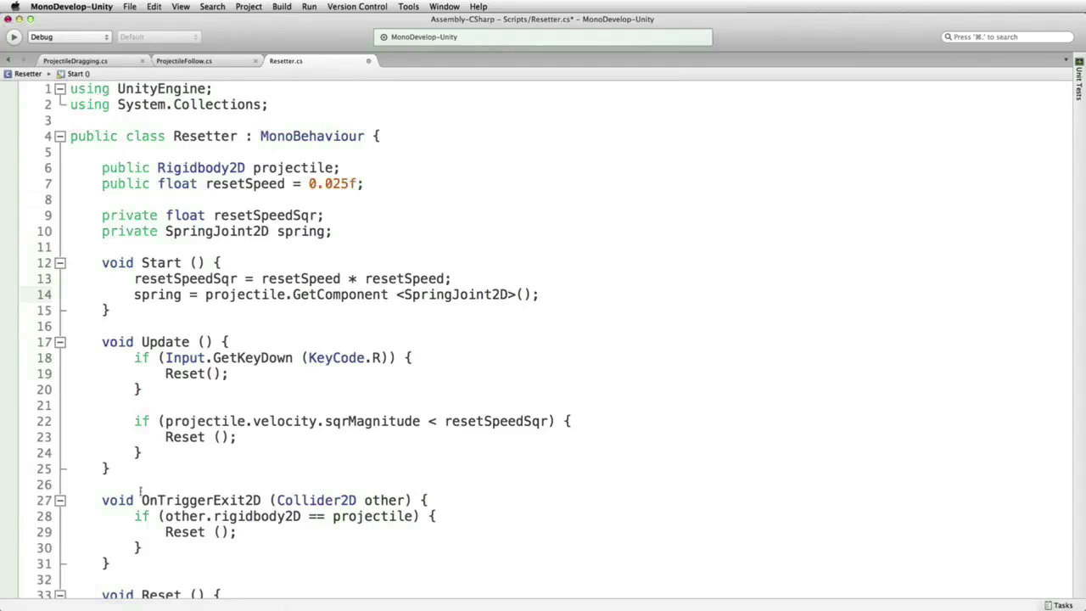
- Add spring == null && at the start of the projectile speed condition in Update and save the Resetter script
click(166, 422)
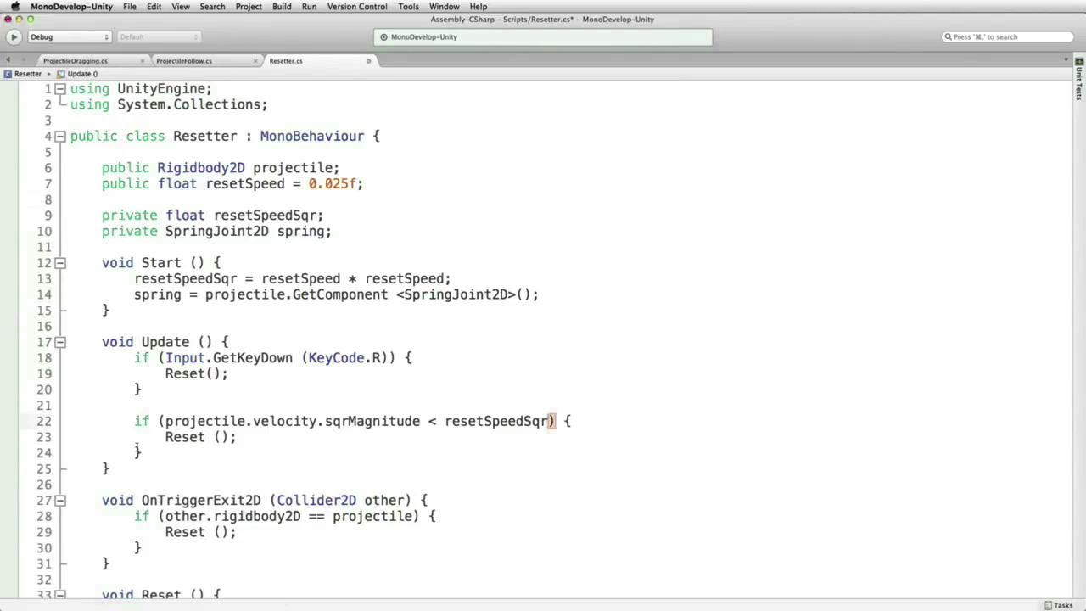
text(sprin)
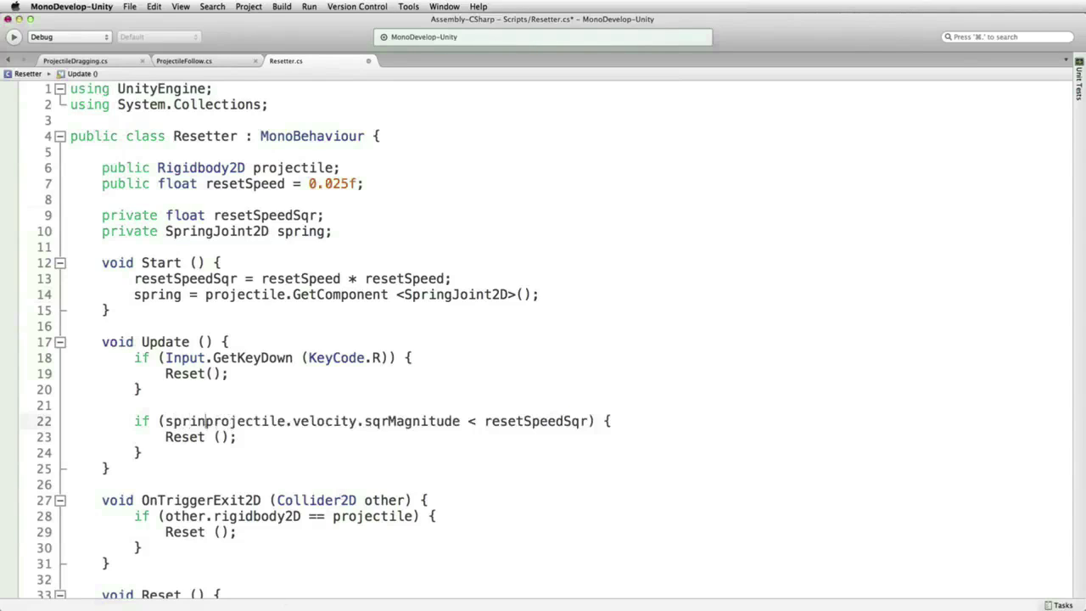
text(g == )
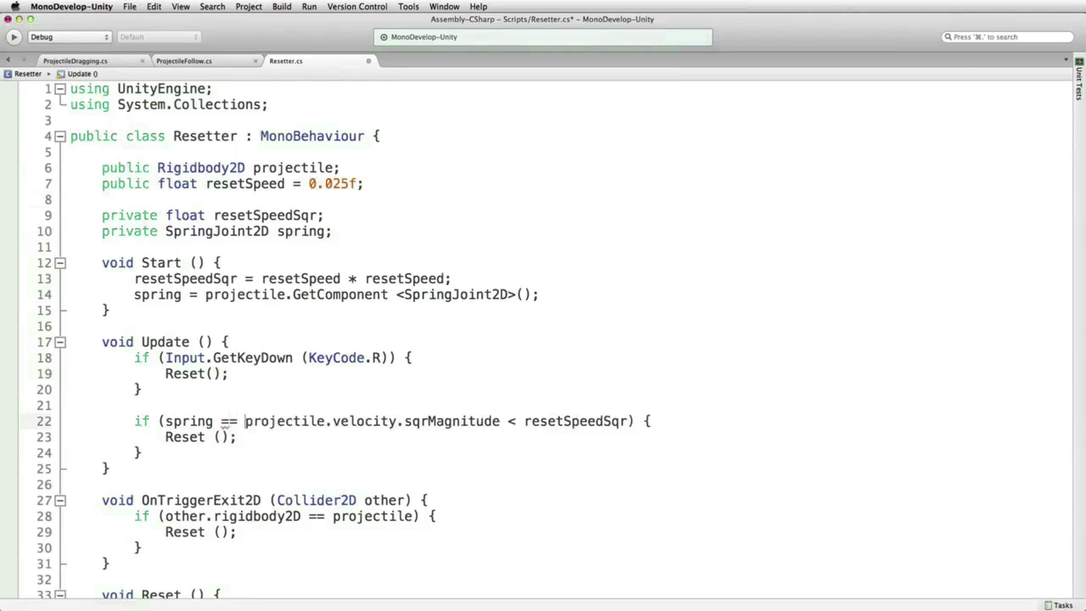
text(null )
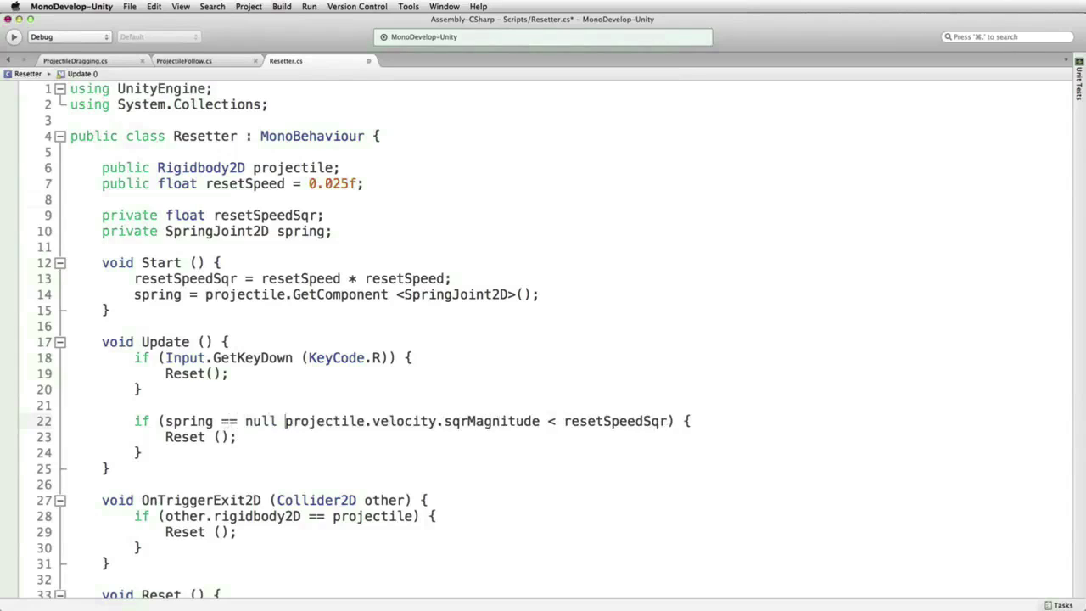
text(&&)
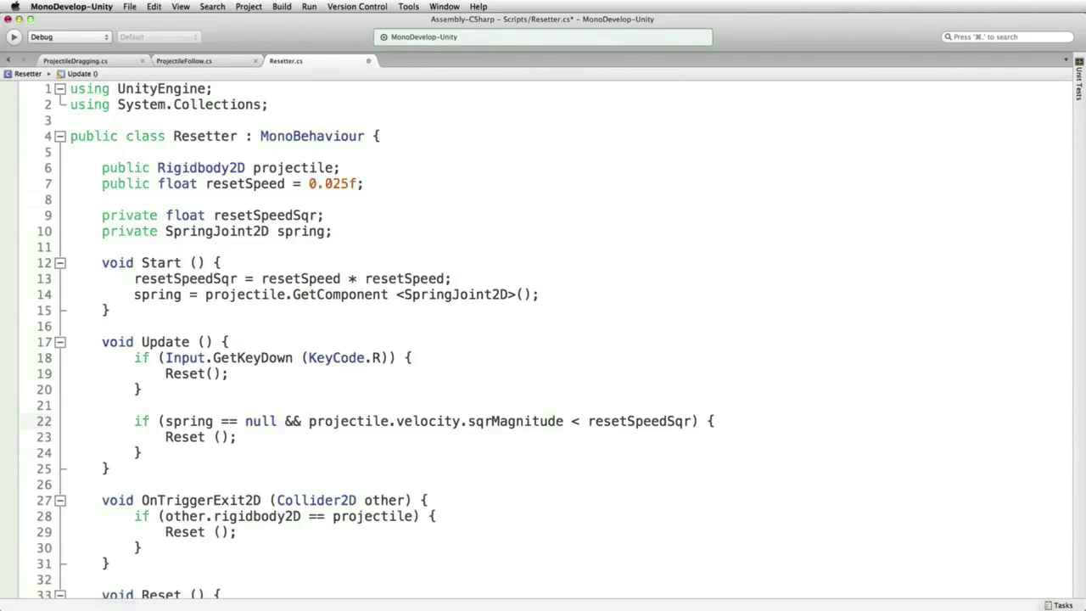
key(super+s)
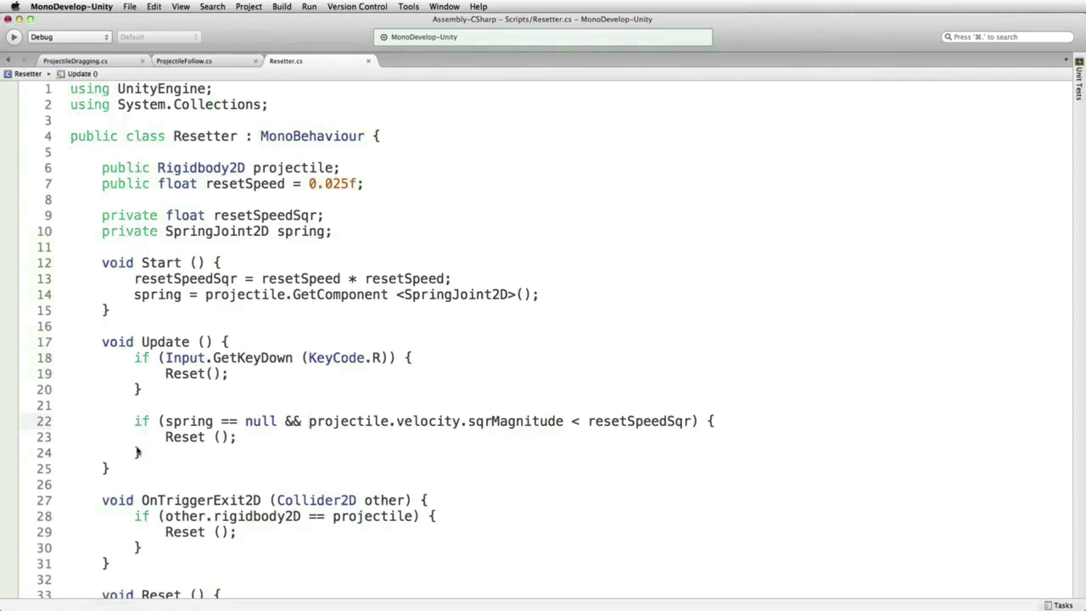
- Switch to Unity, assign the Asteroid to the Projectile field of Boundary's Resetter component and save the scene
scroll(256, 493, down, 3)
key(super+Tab)
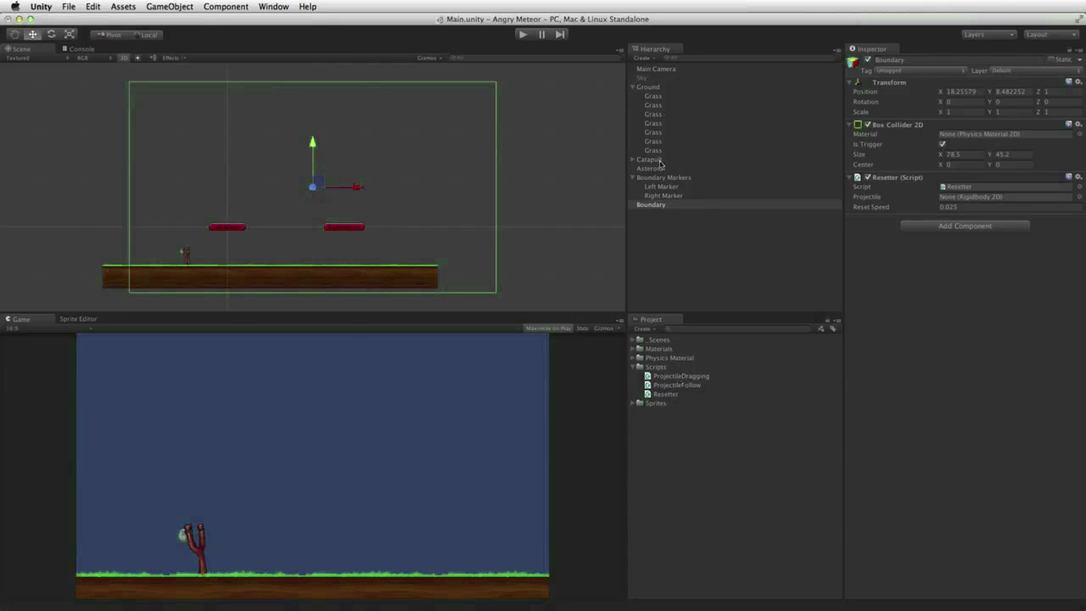
drag(659, 170, 953, 200)
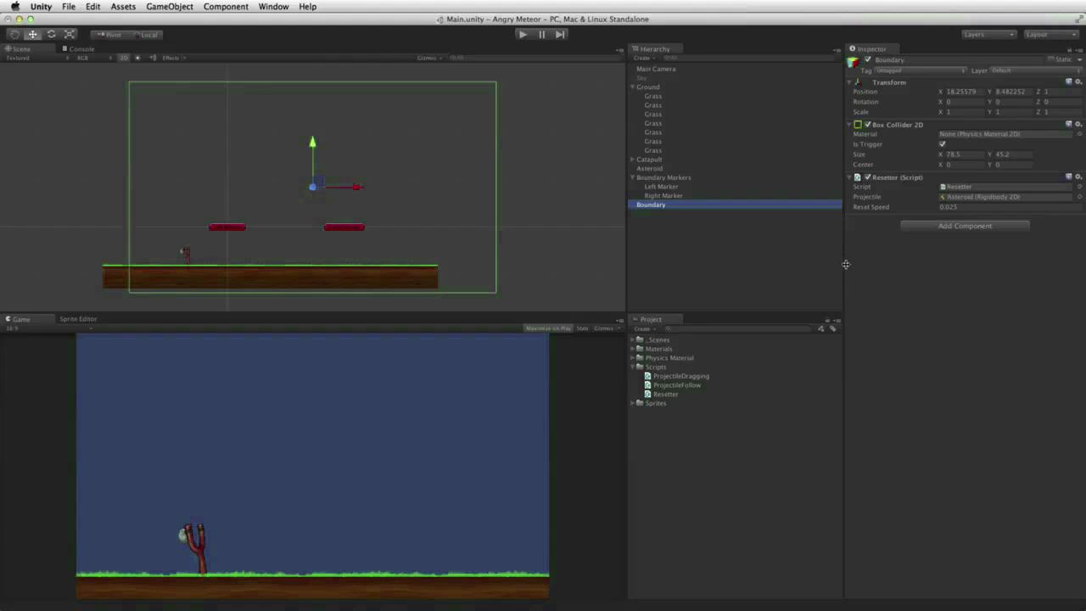
key(super+s)
- Reactivate the Sky object, then select Boundary and turn off Maximize on Play for the Game view
click(660, 78)
click(867, 59)
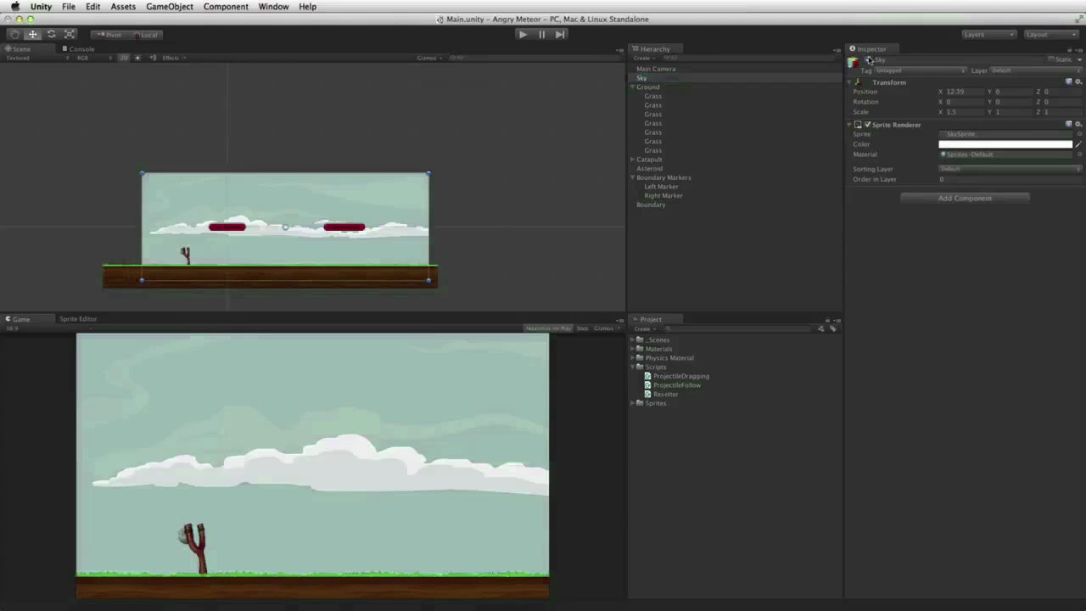
click(650, 206)
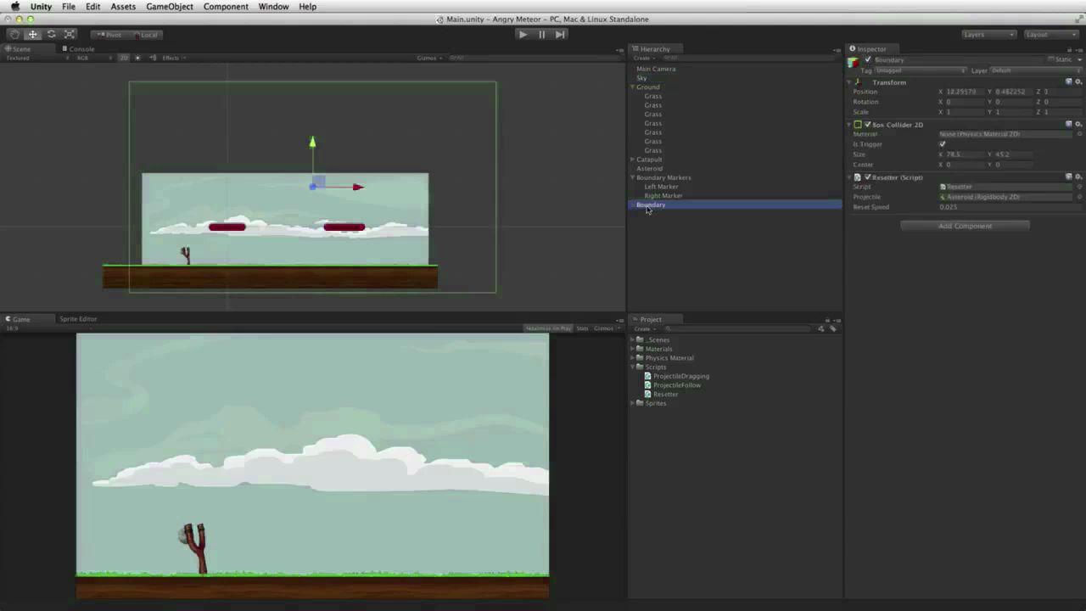
click(550, 331)
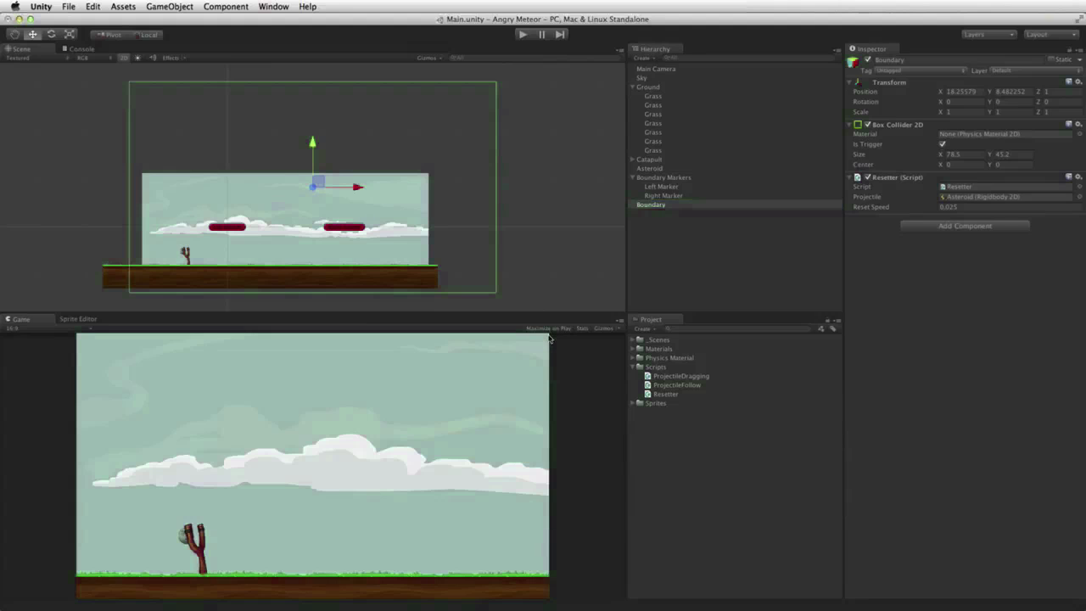
- Run the game and launch the asteroid from the catapult several times, selecting Boundary between shots, to test the level reset
click(522, 34)
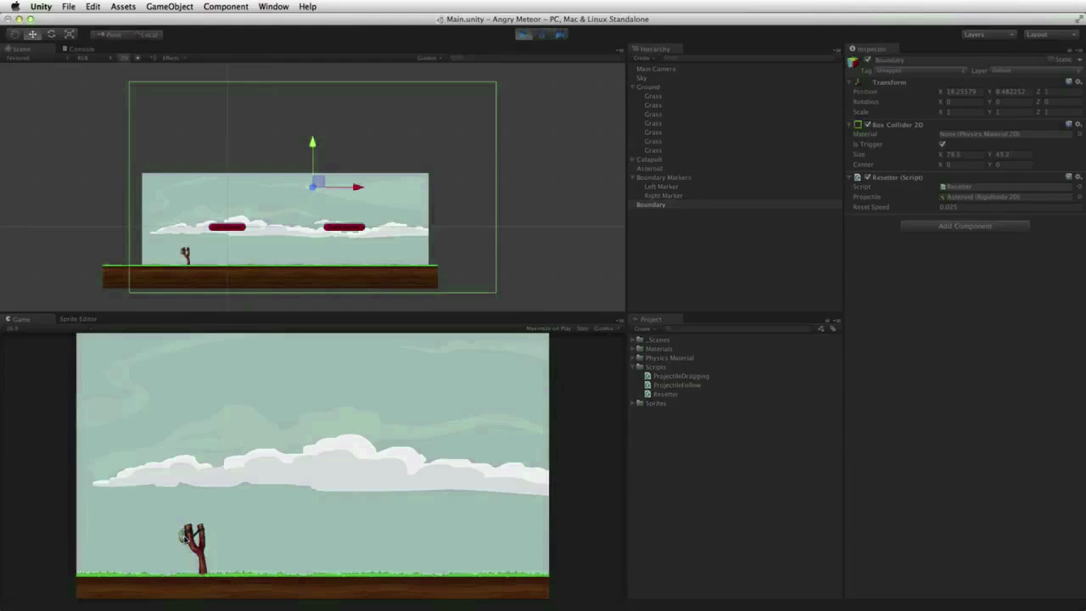
drag(182, 536, 155, 561)
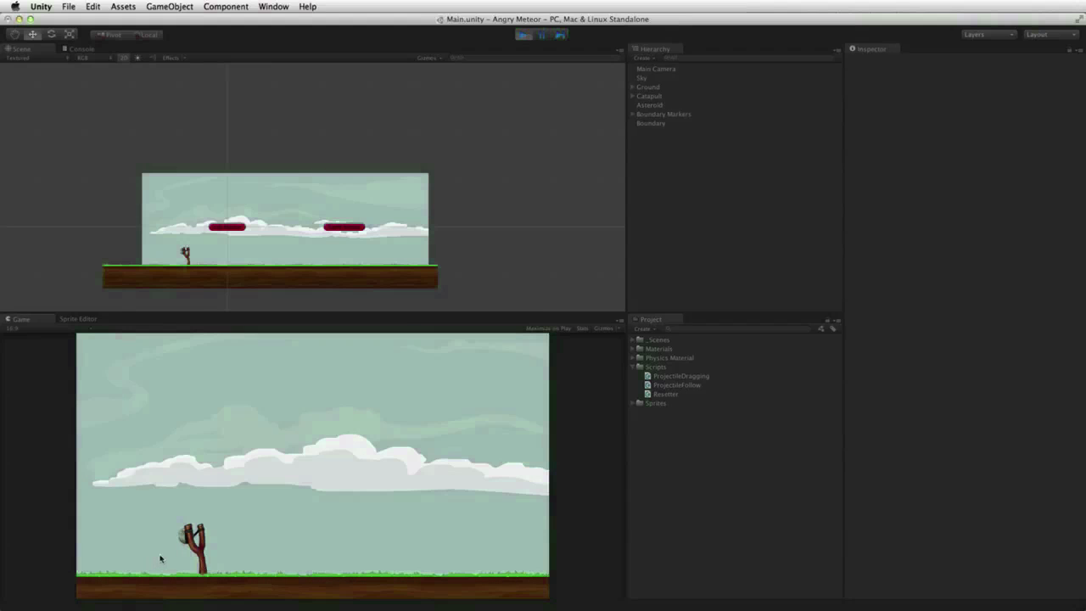
drag(169, 556, 97, 558)
drag(180, 542, 99, 544)
click(674, 123)
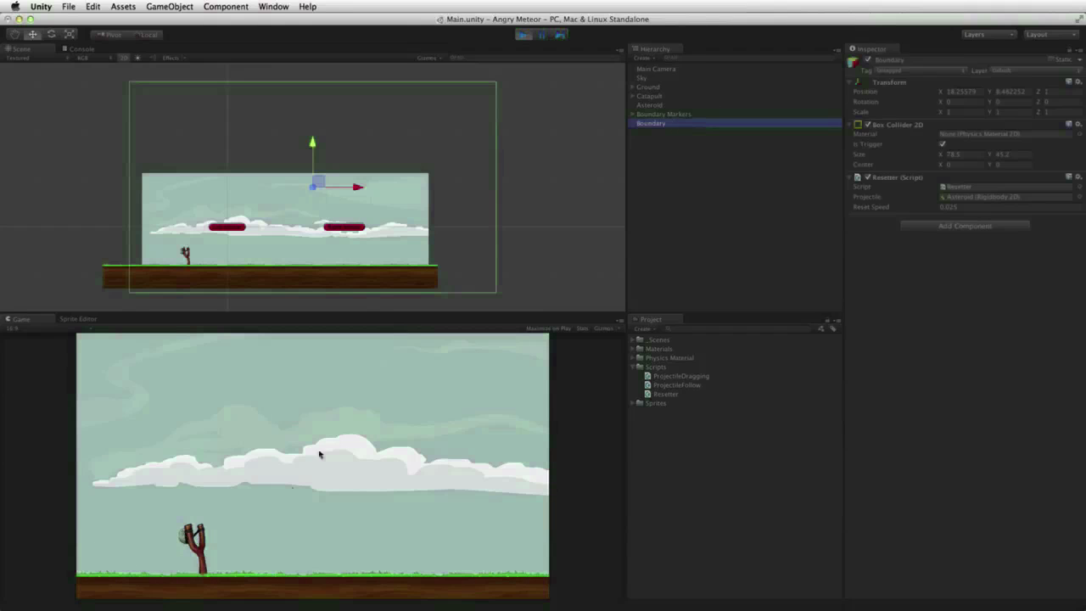
click(187, 542)
drag(177, 563, 164, 594)
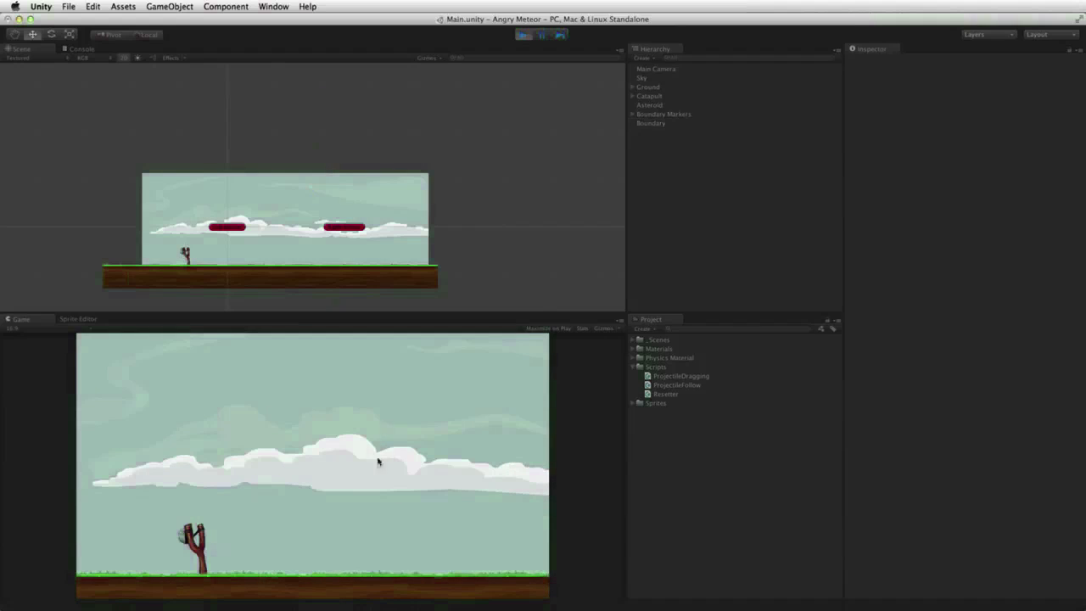
drag(181, 536, 163, 537)
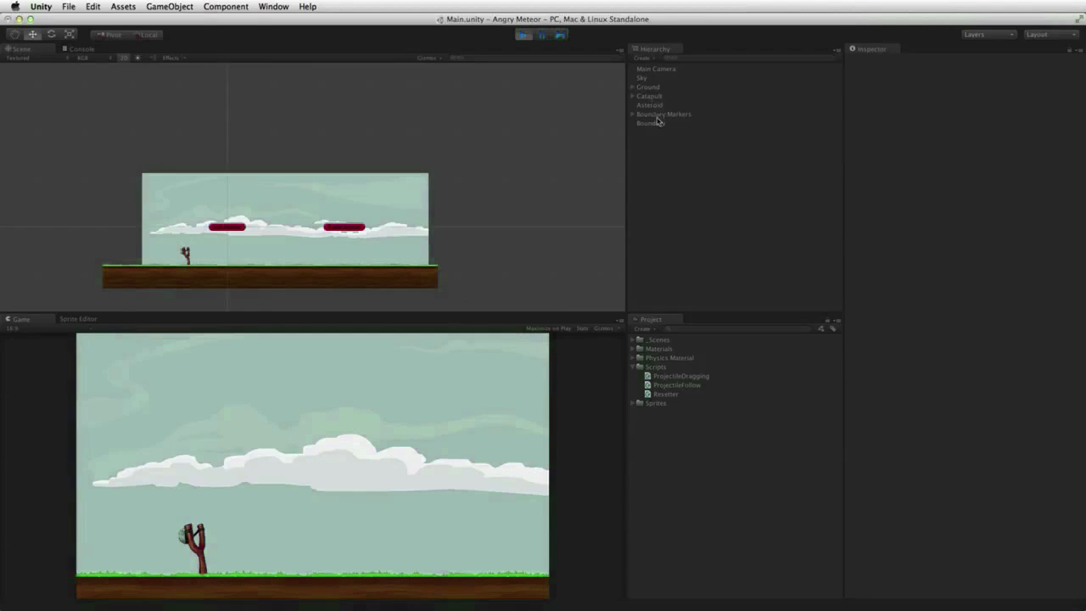
click(655, 88)
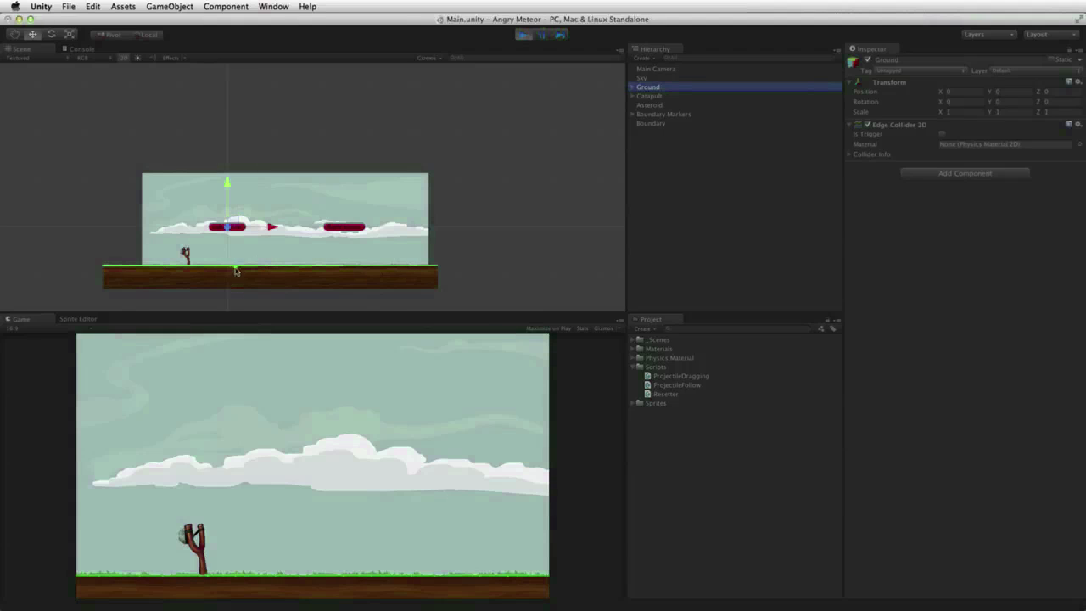
shift+click(347, 266)
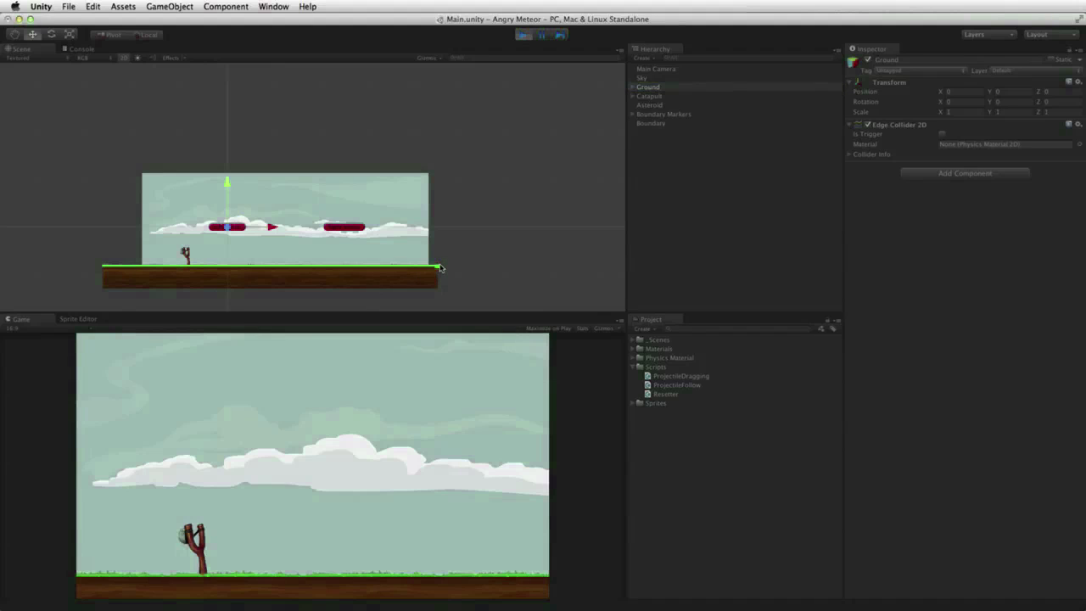
key(super+s)
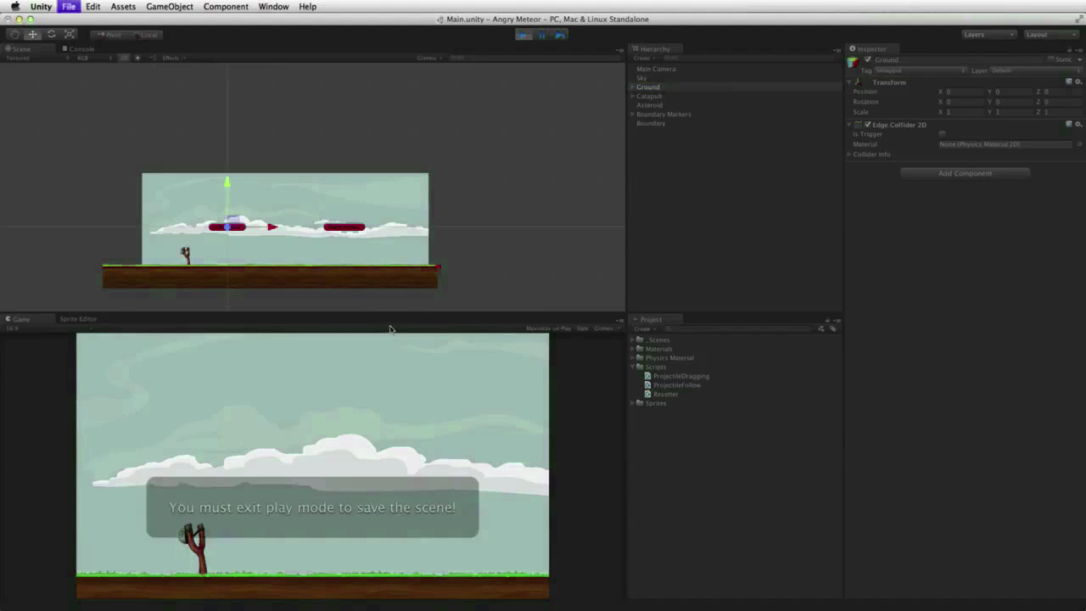
- Exit play mode and move the right end point of Ground's edge collider to the ground's right edge
click(520, 36)
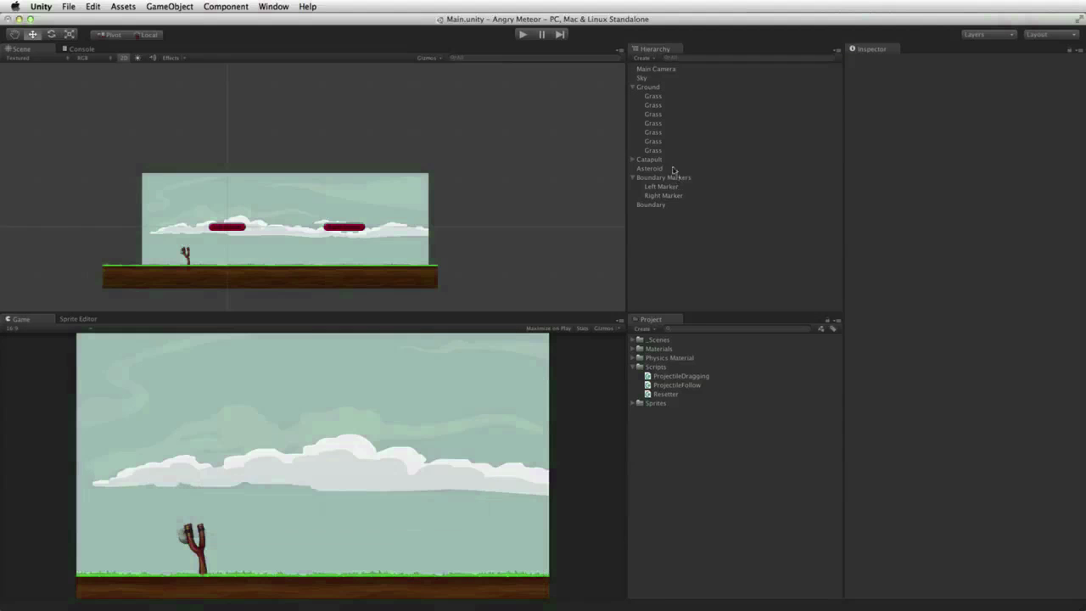
click(662, 88)
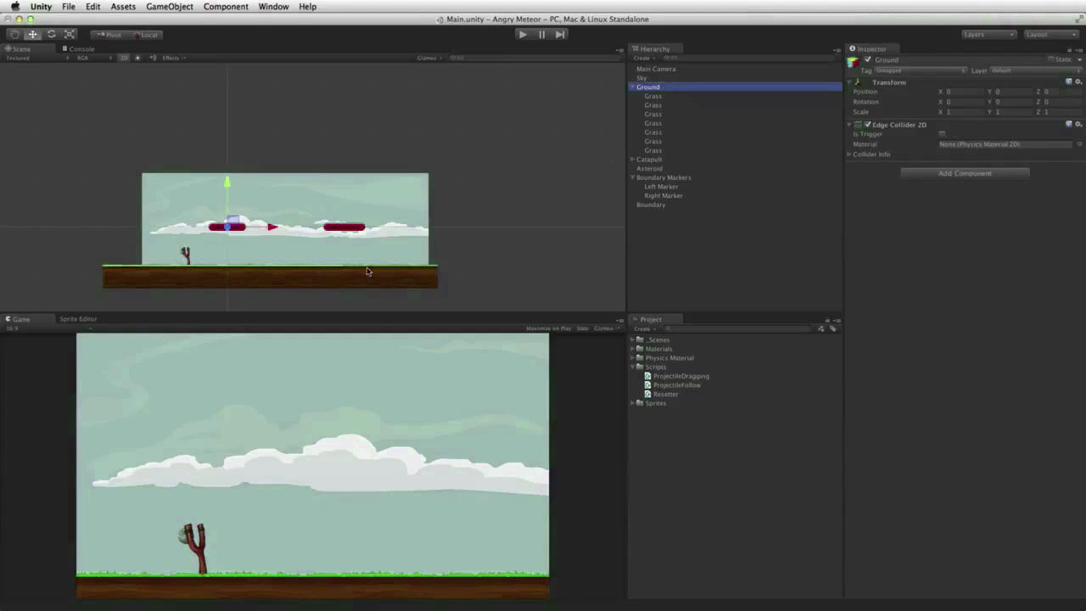
scroll(368, 269, down, 5)
scroll(485, 227, up, 5)
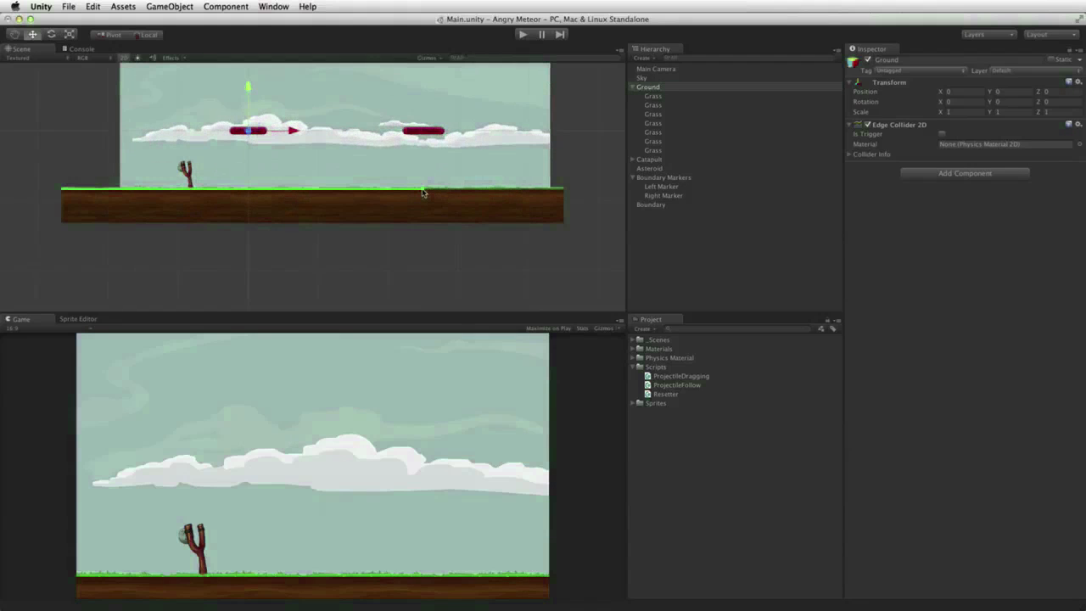
shift+drag(559, 188, 564, 191)
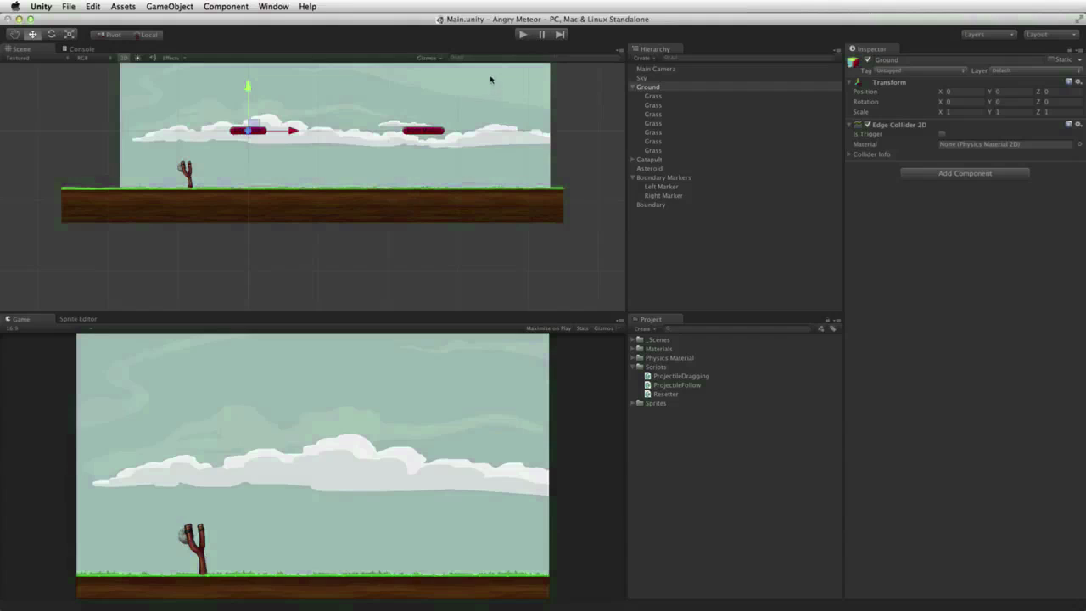
- Run the game, launch the asteroid with a short pull and inspect the Asteroid's Rigidbody 2D settings as it rolls
key(super+p)
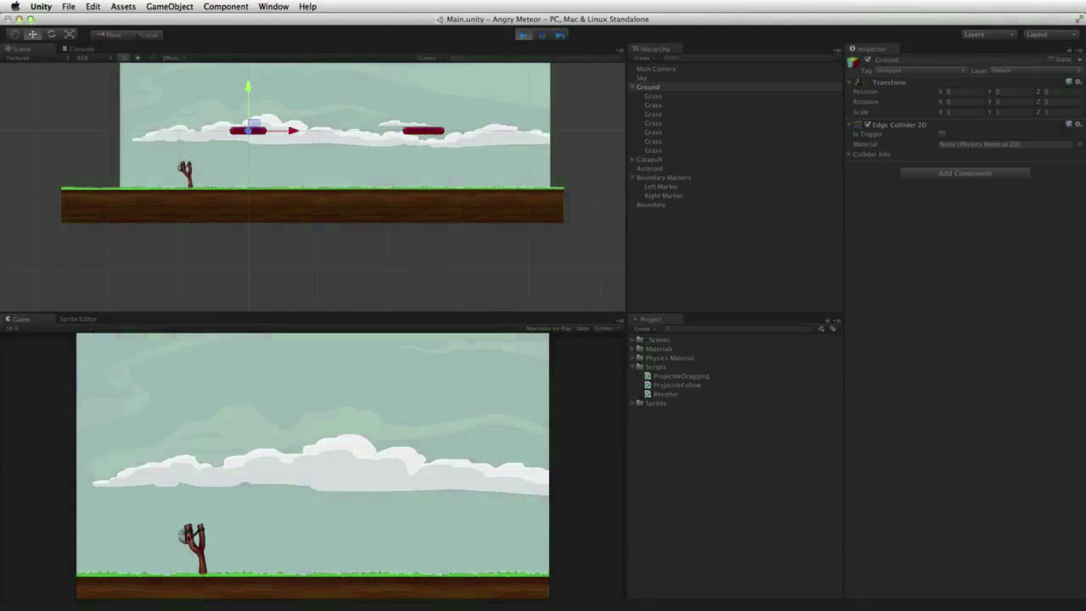
drag(185, 530, 169, 546)
click(661, 168)
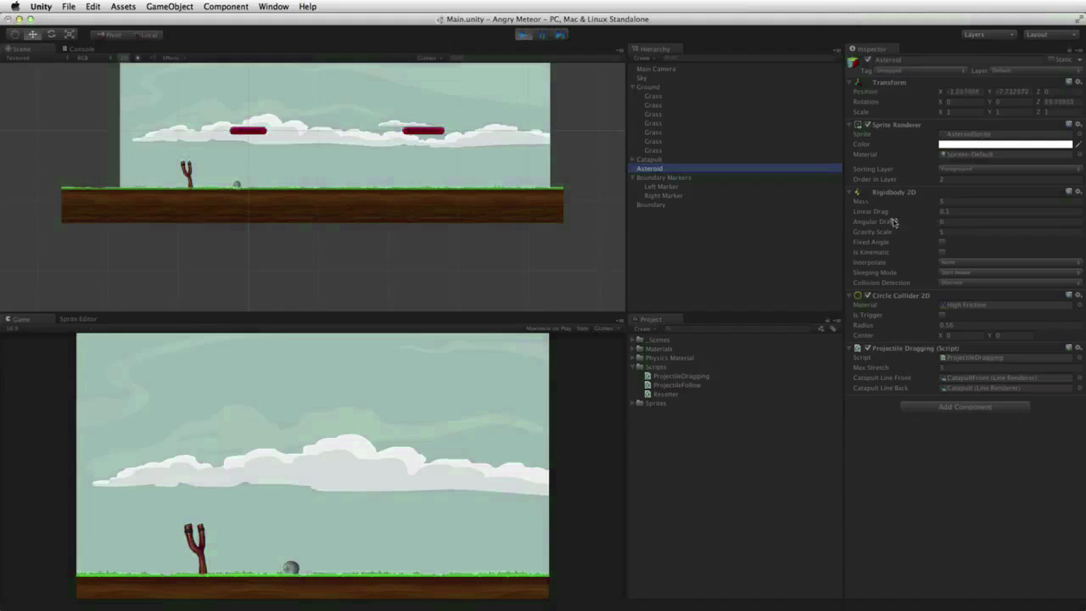
- Exit play mode, raise the Angular Drag of the Asteroid's Rigidbody 2D, save the scene and run the game again
click(524, 34)
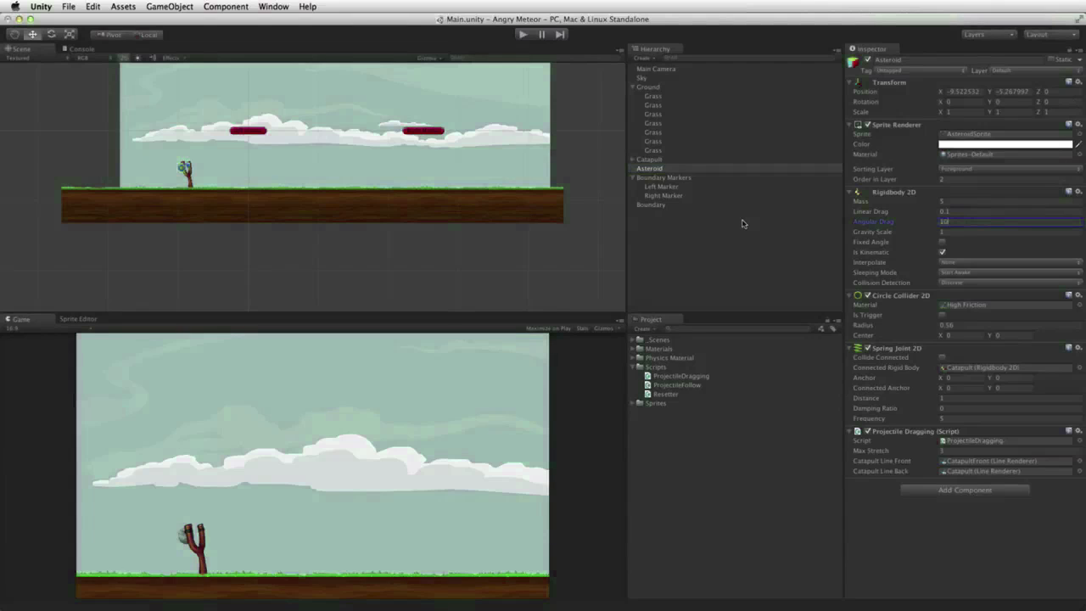
key(super+s)
click(523, 34)
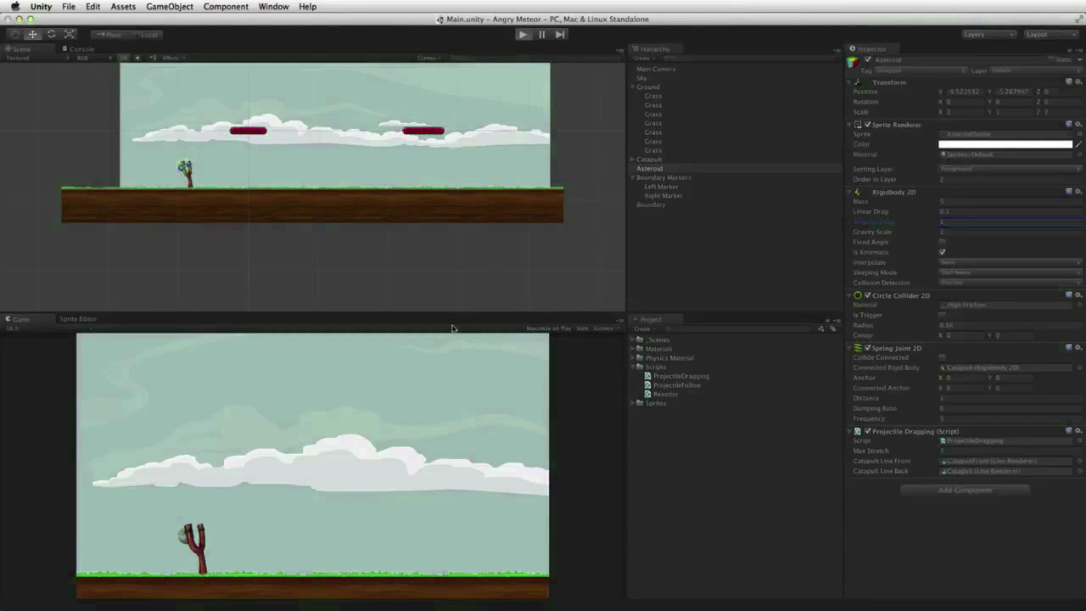
- Play-test the scene by pulling the asteroid back in the catapult and releasing it, and exit play mode
mouse_move(182, 543)
mouse_down()
mouse_move(160, 540)
mouse_move(172, 541)
mouse_up()
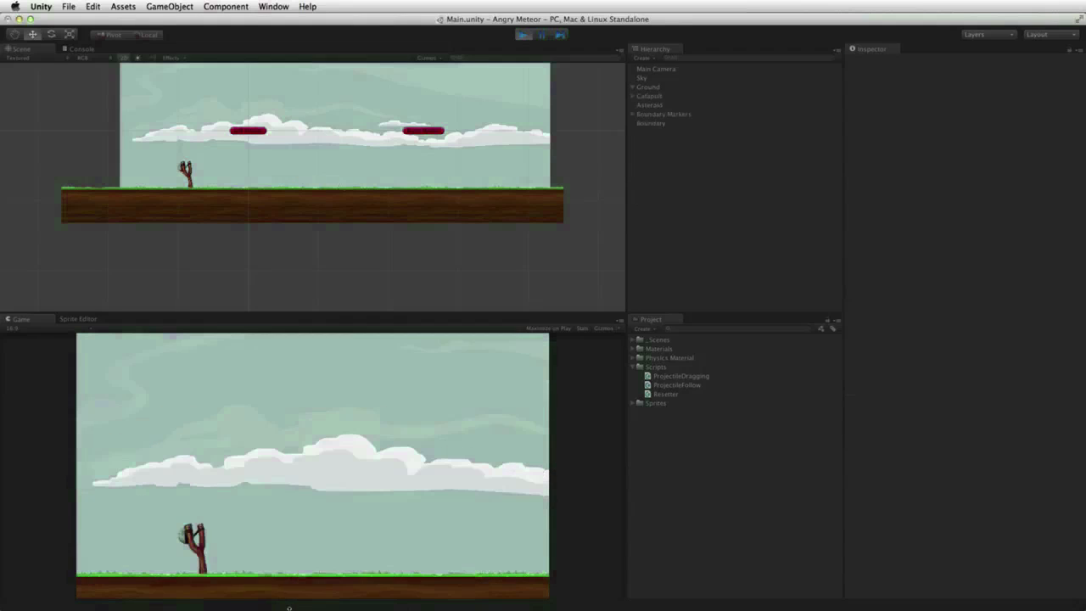
mouse_move(184, 534)
mouse_down()
mouse_move(165, 529)
mouse_move(178, 523)
mouse_move(171, 540)
mouse_up()
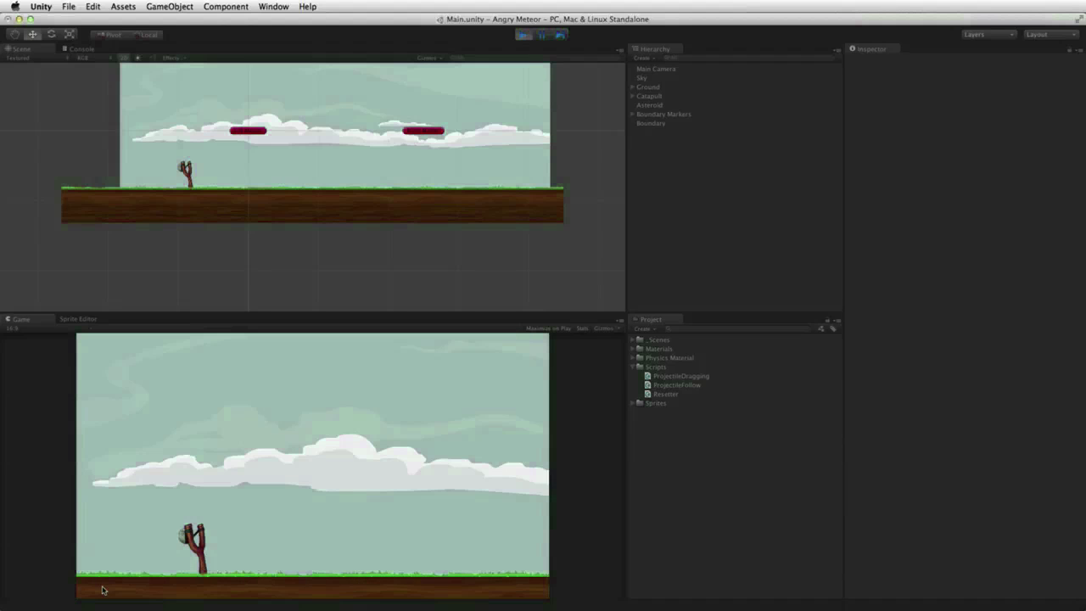
key(super+p)
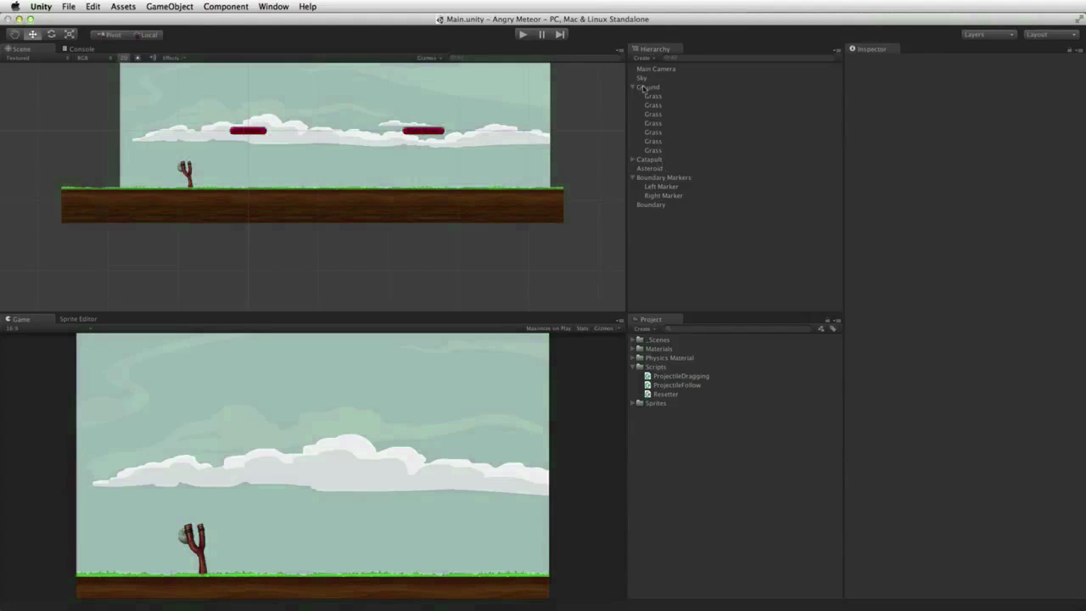
- Review the Asteroid's component settings and the High Friction physics material, and collapse the Scripts and Physics Material folders
click(653, 169)
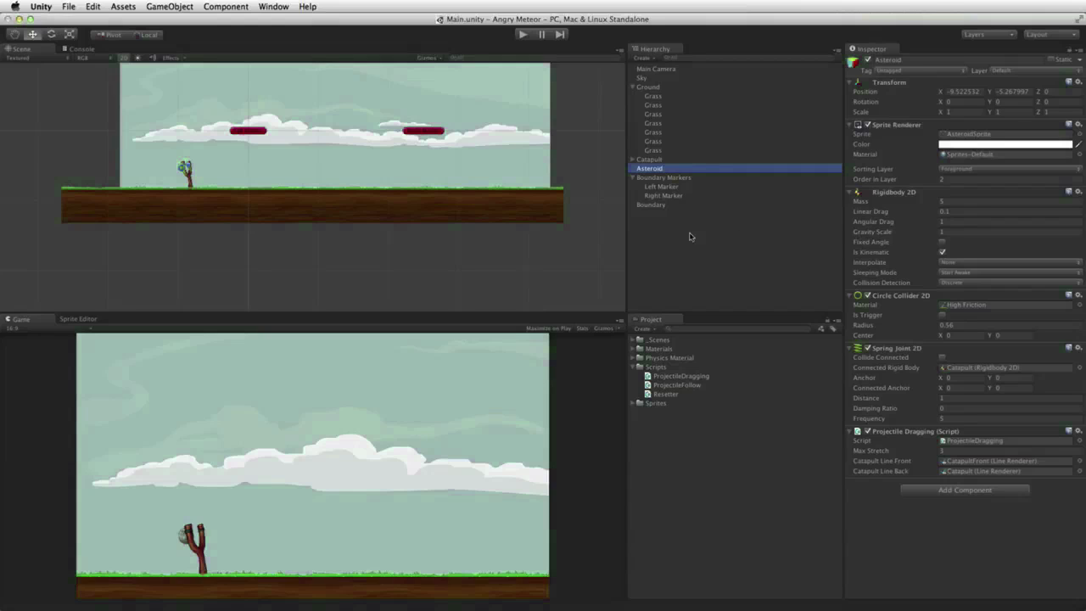
click(634, 357)
click(672, 367)
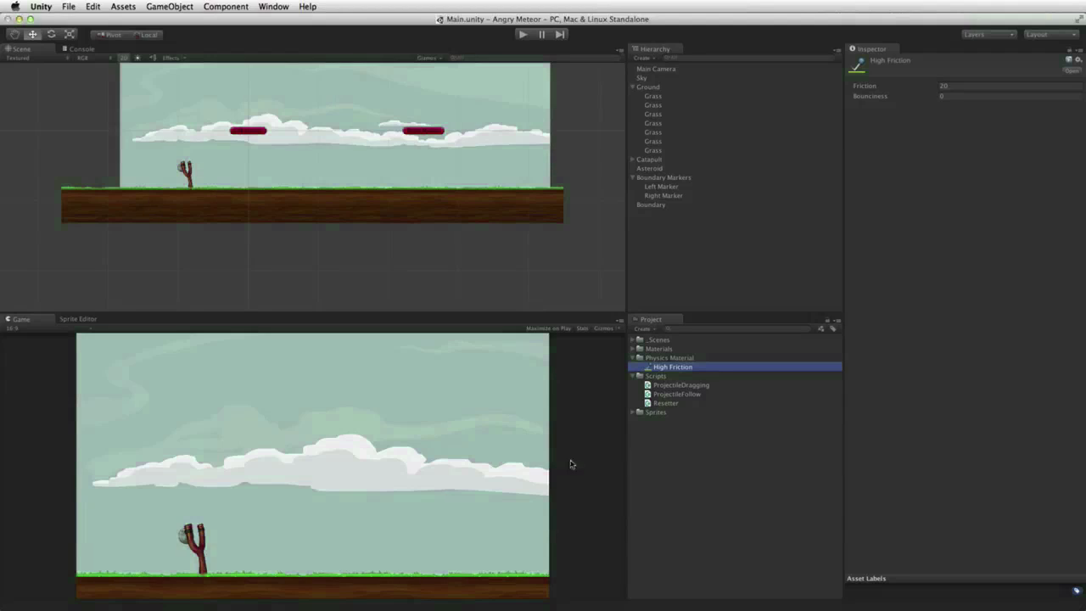
click(633, 375)
click(633, 358)
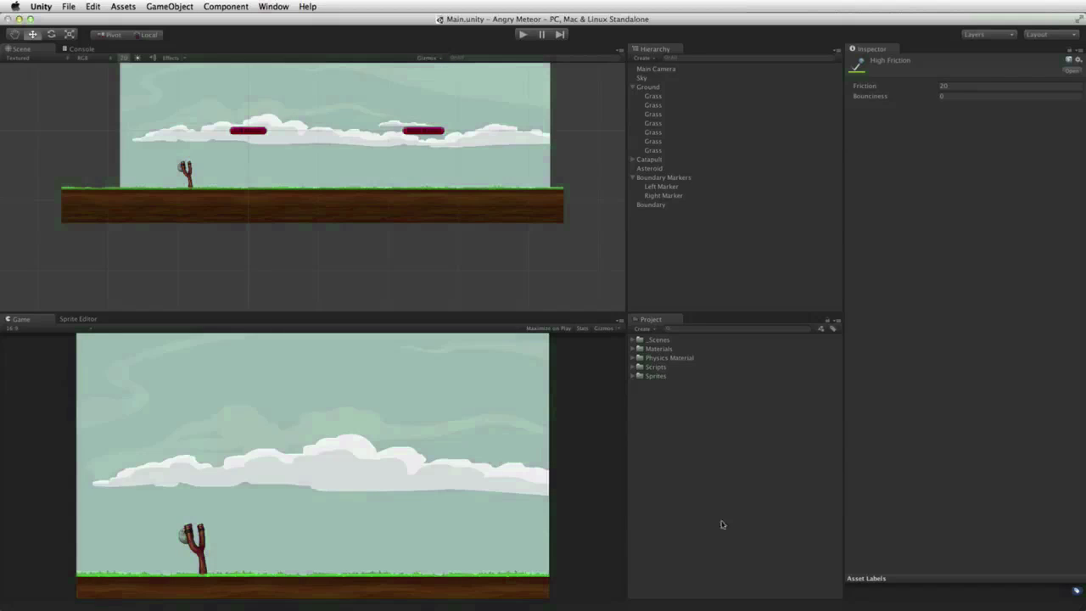
- Add EnemyIdleSprite from the Sprites folder to the scene as a new object and frame it in the scene
click(633, 376)
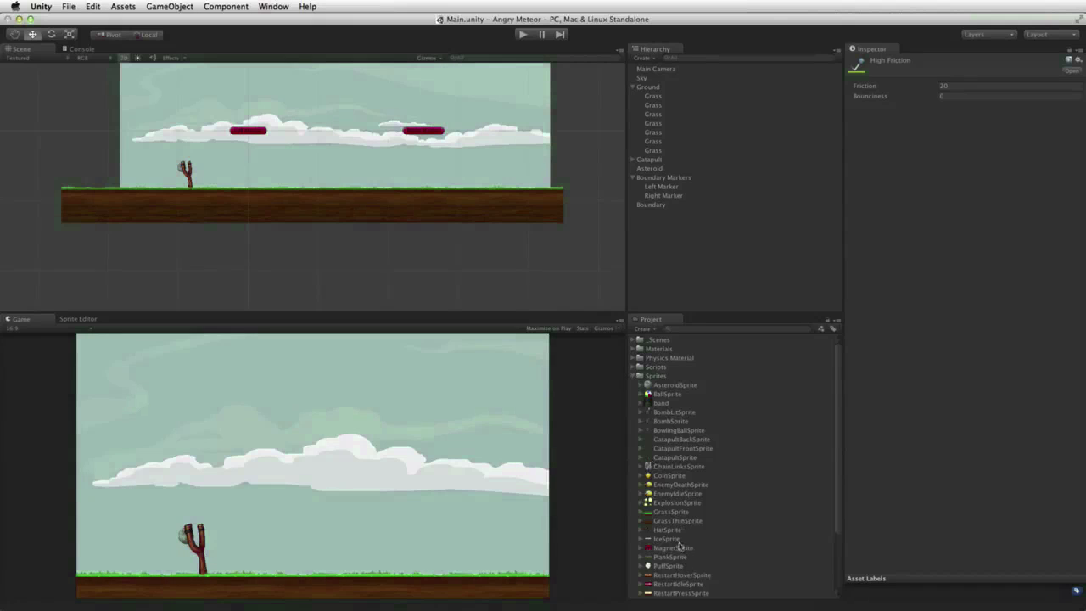
drag(666, 497, 714, 283)
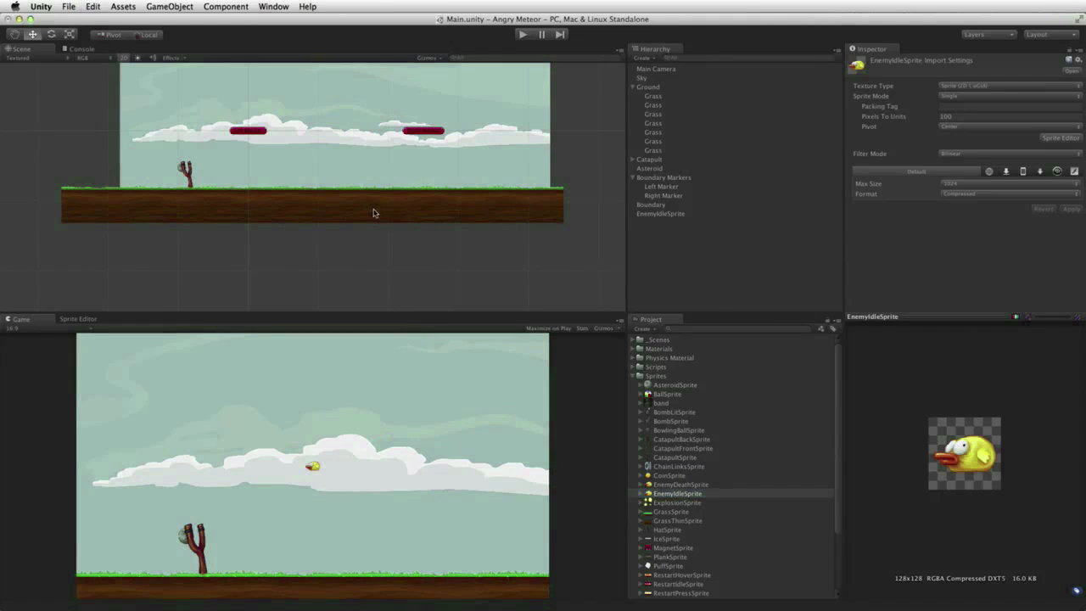
click(677, 213)
key(f)
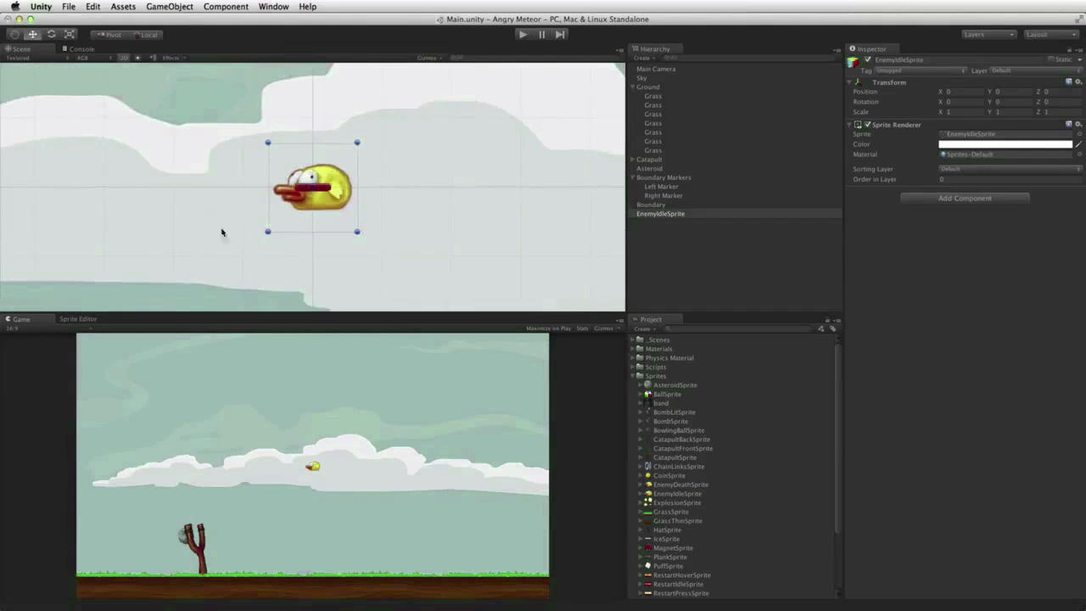
- Assign the enemy sprite to the Foreground sorting layer and move it to about X 1.66, Y -0.08
click(952, 166)
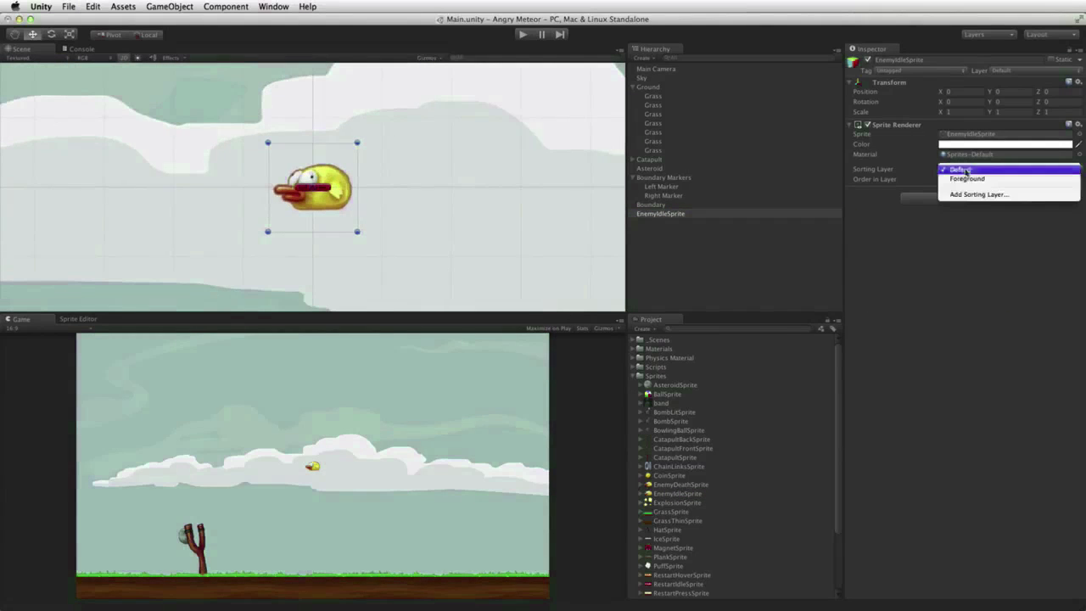
click(962, 180)
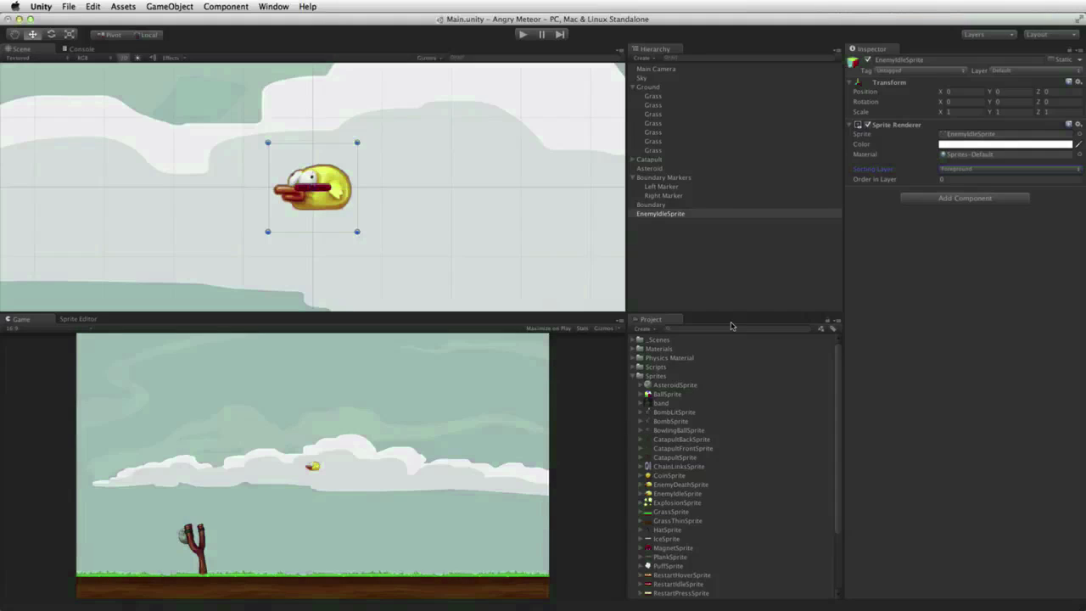
drag(314, 188, 429, 194)
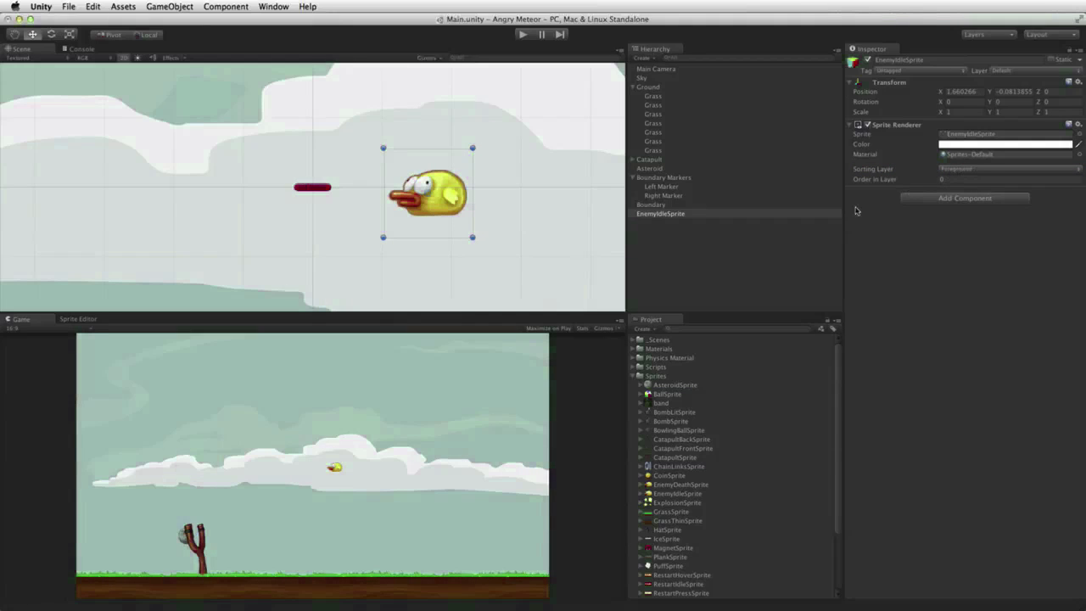
- Add a Rigidbody 2D and a Box Collider 2D component to the enemy sprite
click(951, 198)
click(954, 277)
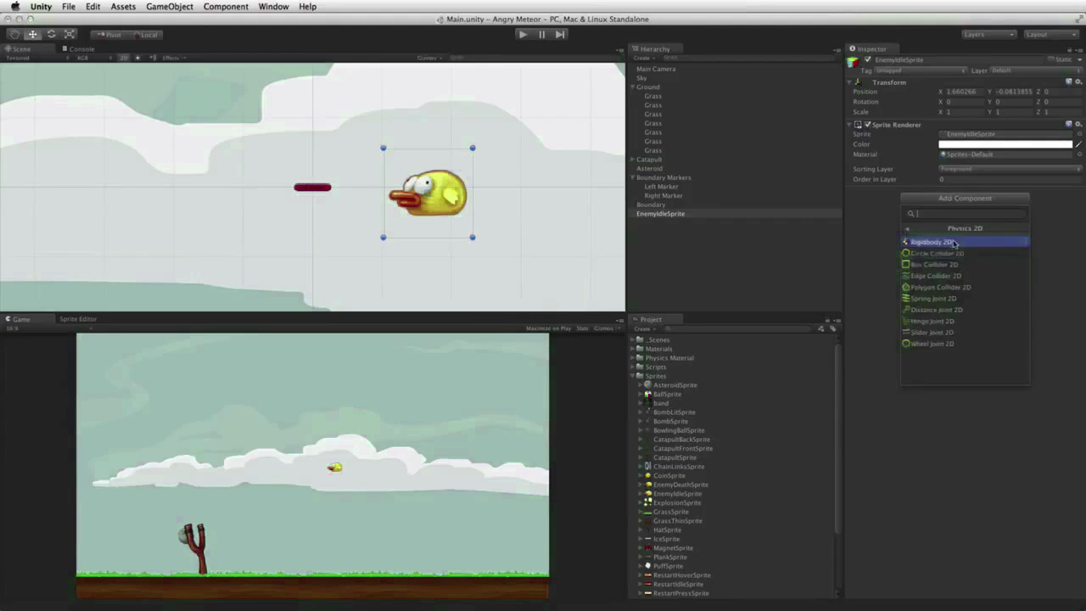
click(930, 241)
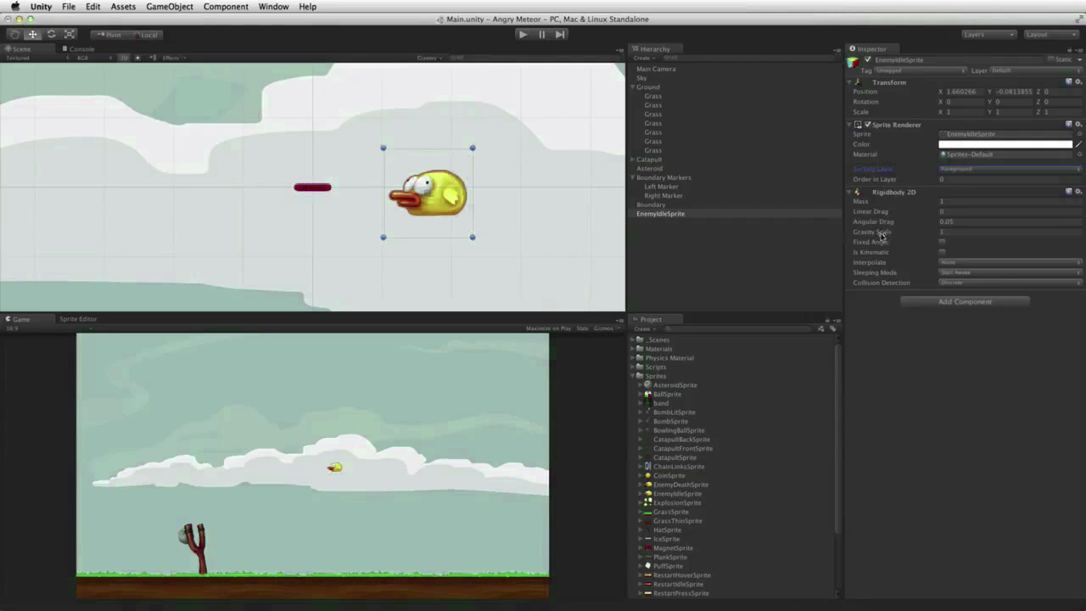
click(974, 302)
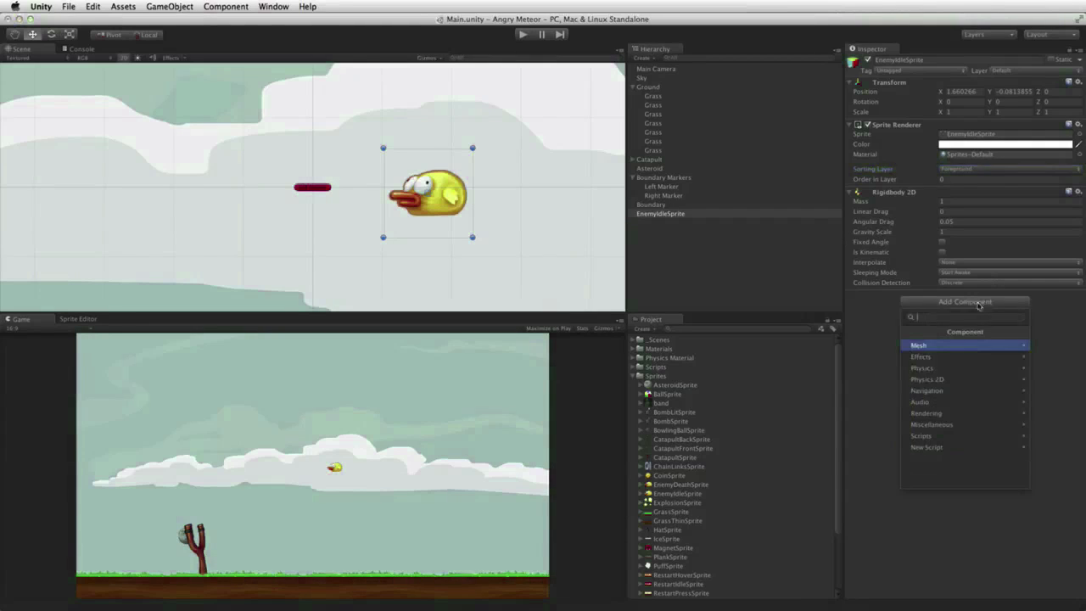
click(962, 381)
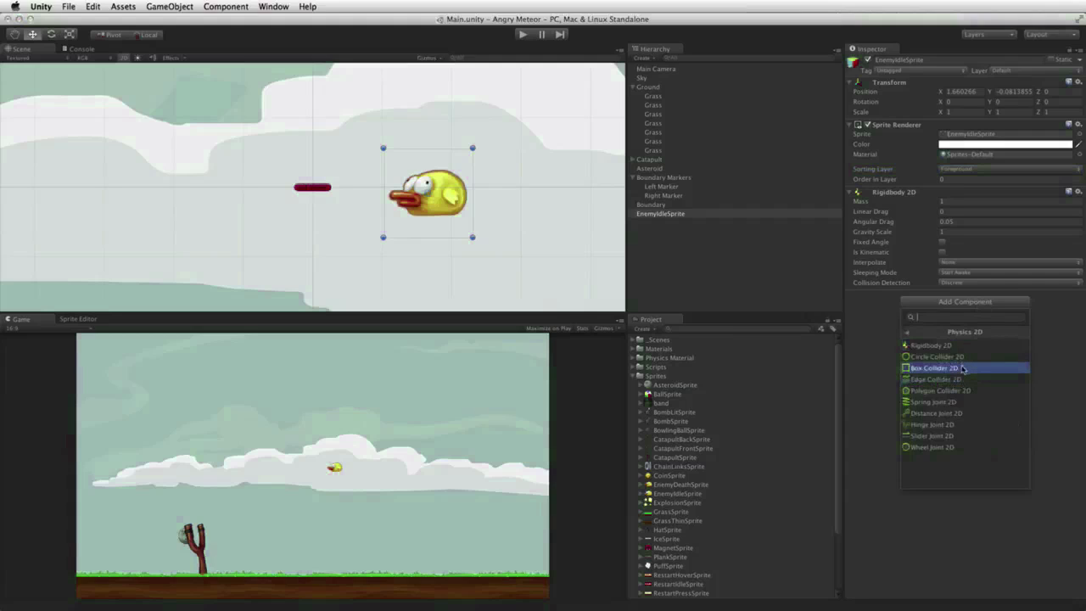
click(963, 369)
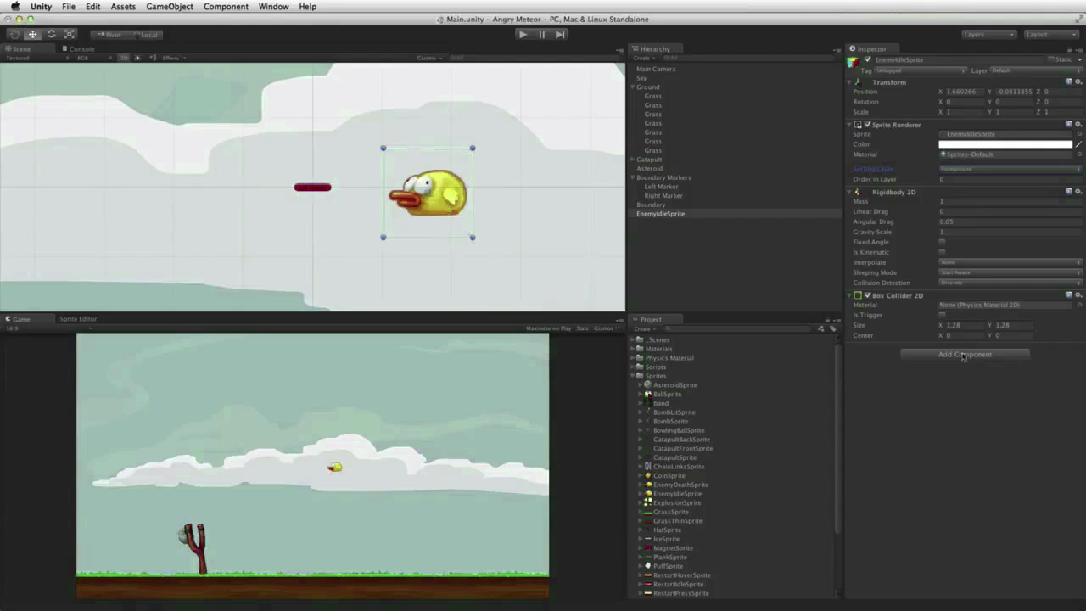
- Reduce the enemy's box collider width to about 0.85
click(861, 325)
click(944, 326)
text(0.83)
- Deactivate the Sky object to hide the background behind the enemy
click(671, 78)
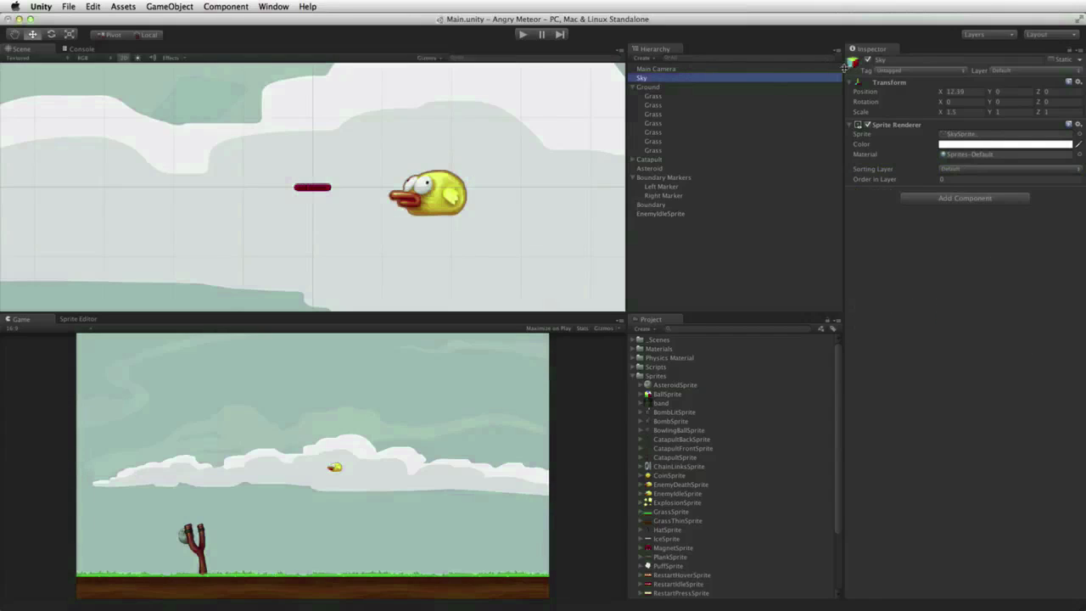
click(867, 60)
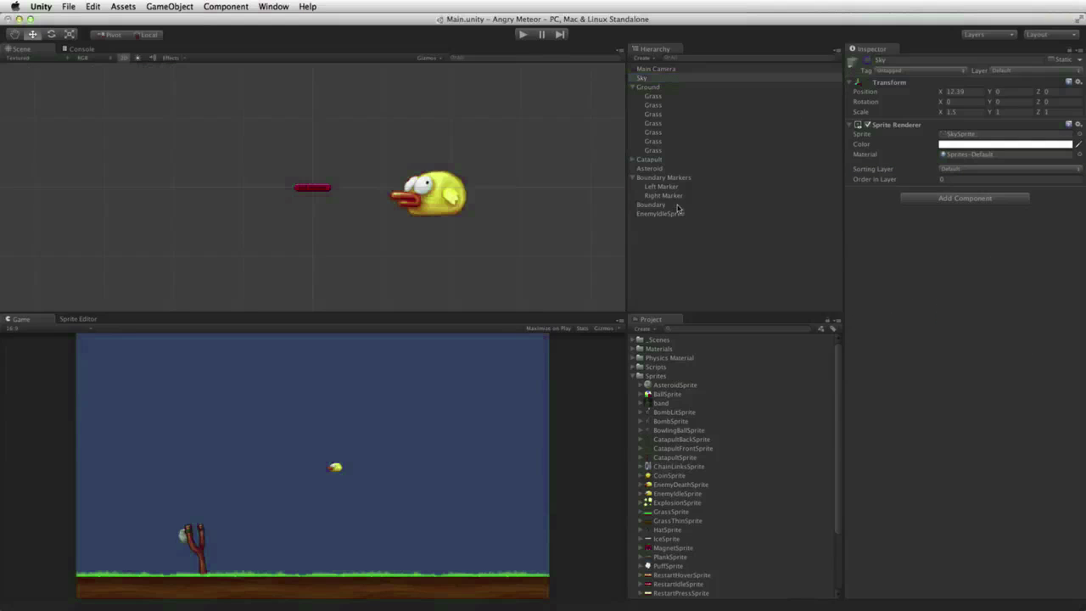
- Resize the enemy's box collider to X 1.02 and Y 0.72 to fit the bird more closely
click(706, 213)
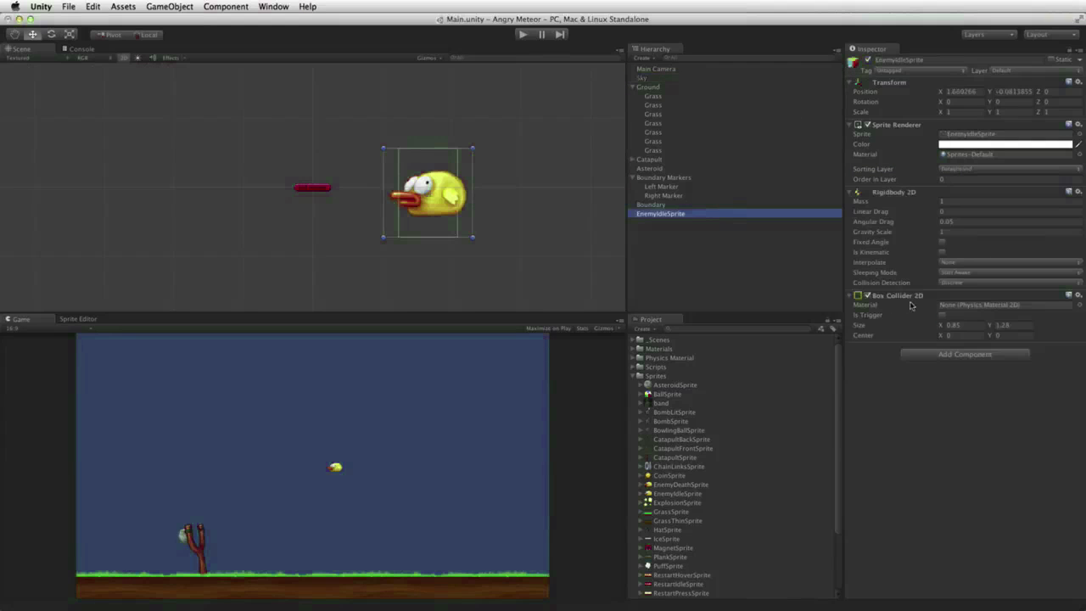
drag(938, 327, 983, 326)
click(996, 326)
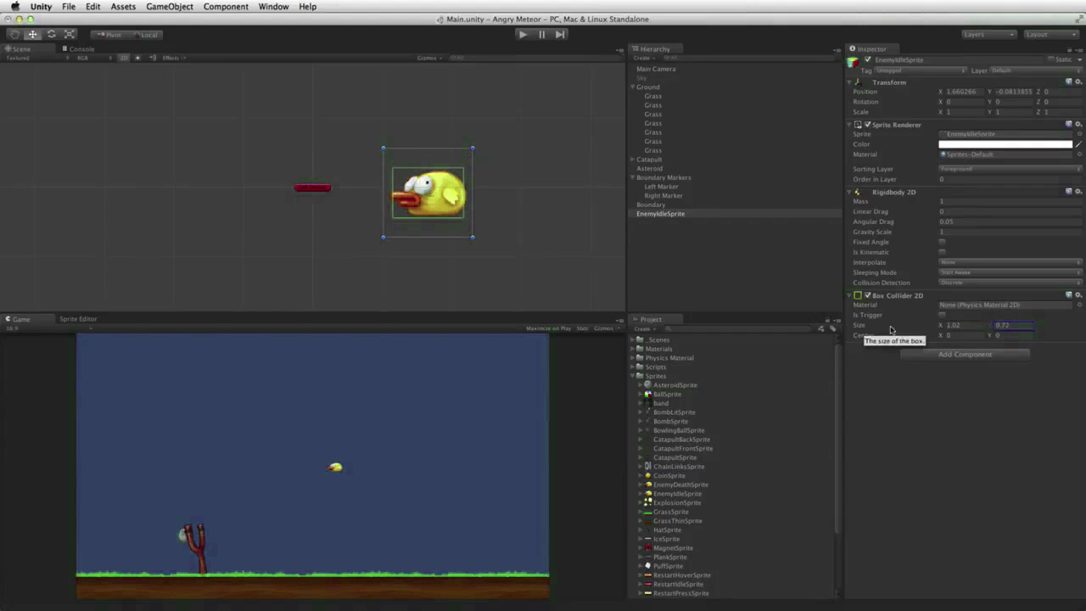
- Set the EnemyIdleSprite texture's sprite mode to Multiple and open it in the Sprite Editor
click(683, 485)
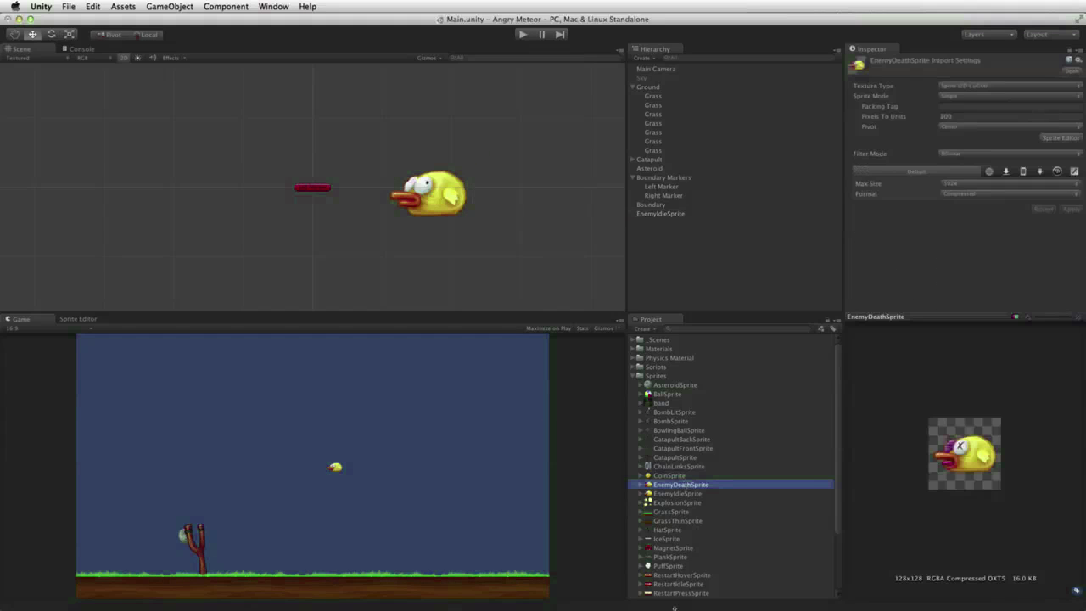
click(693, 494)
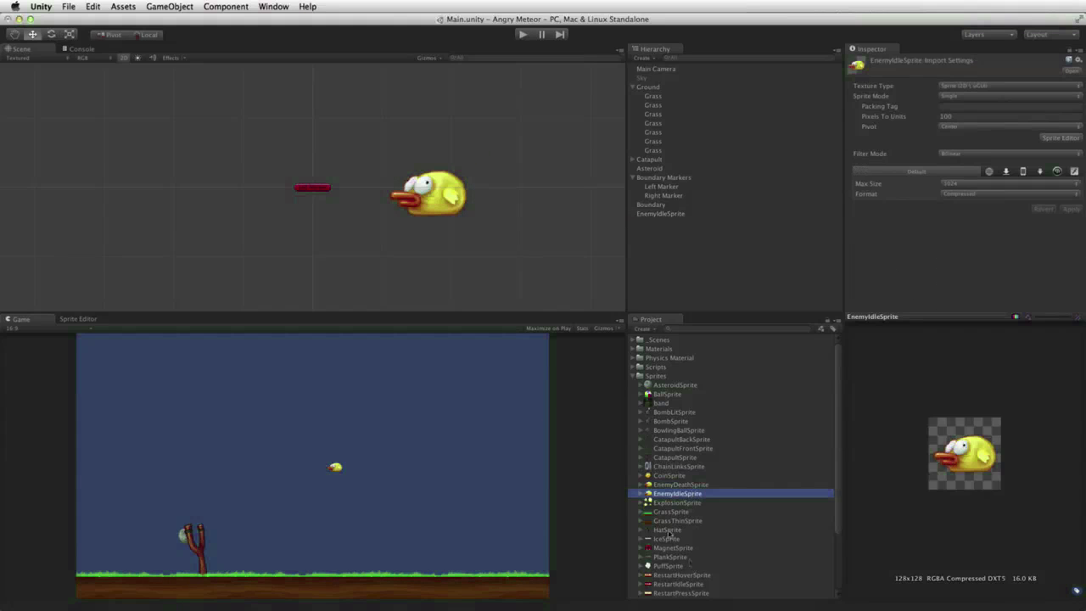
click(1002, 99)
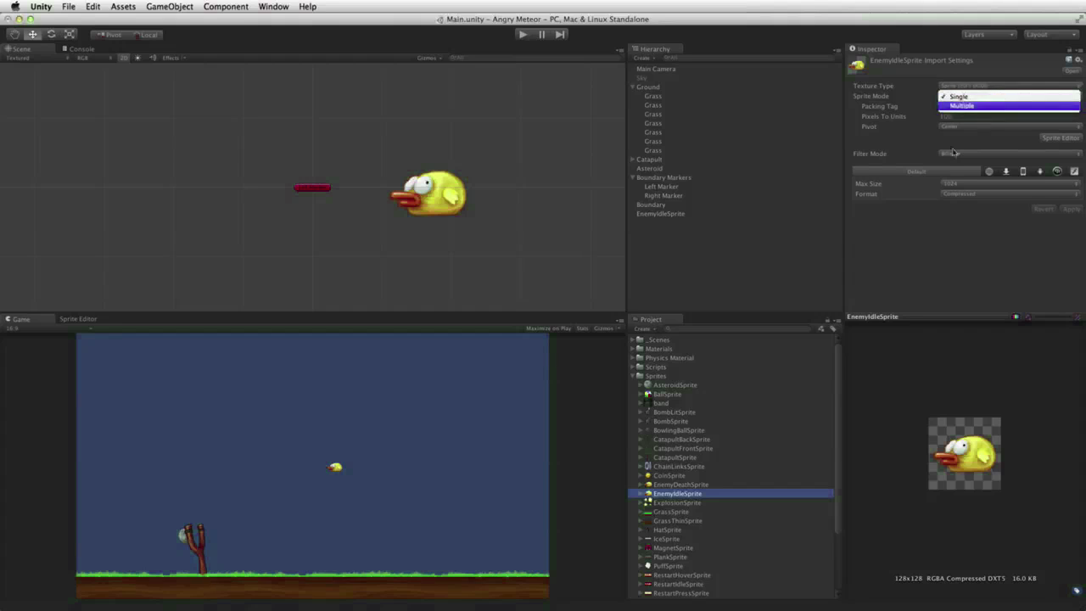
click(1001, 107)
click(1061, 127)
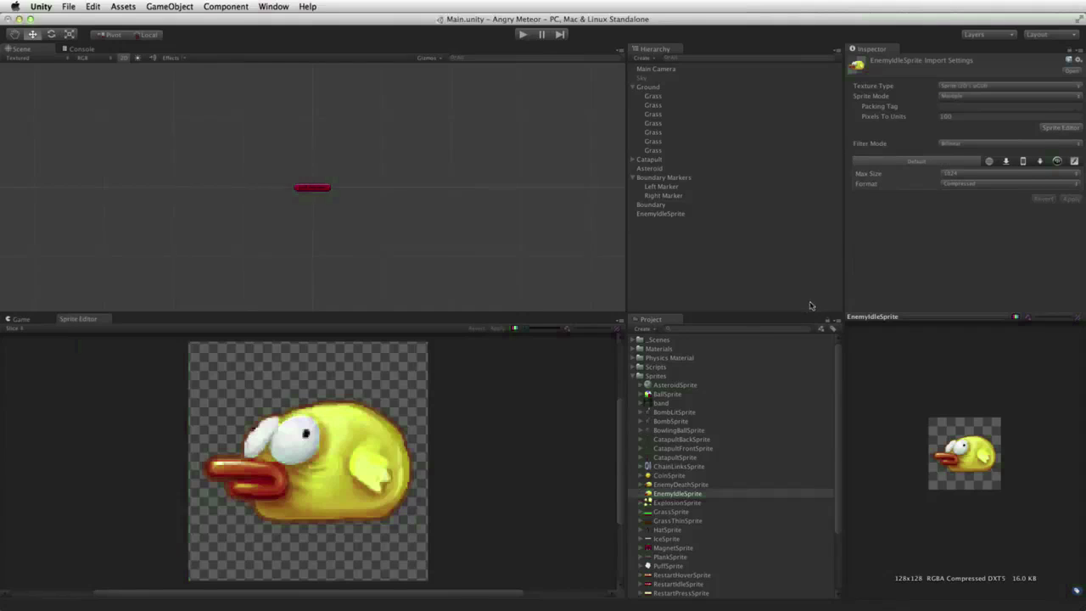
- Slice EnemyIdleSprite with Automatic type and Center pivot, check the resulting slice, and apply the changes
click(16, 329)
click(133, 394)
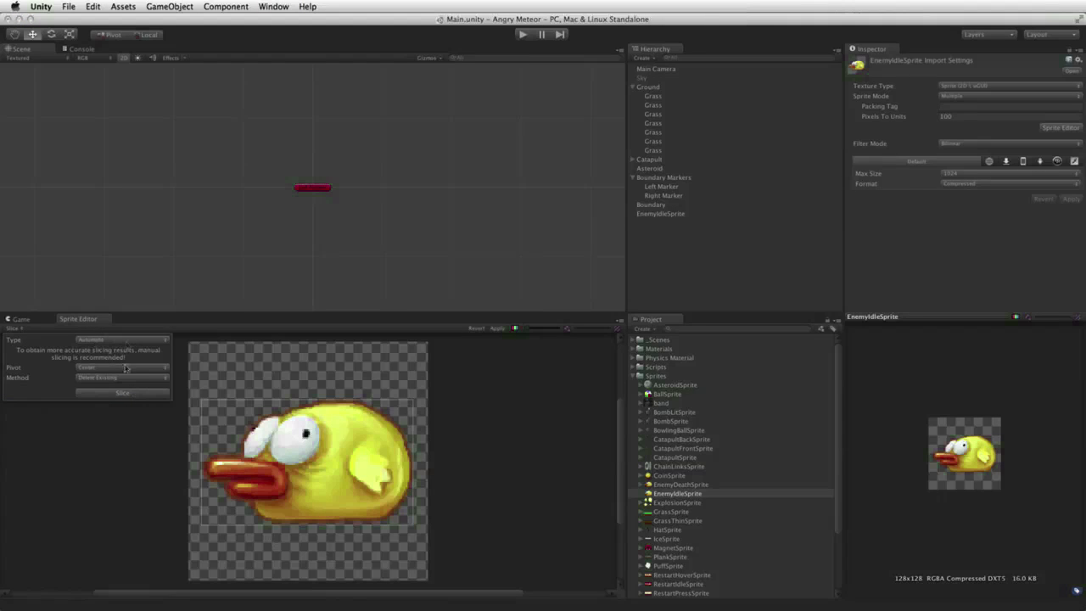
click(400, 418)
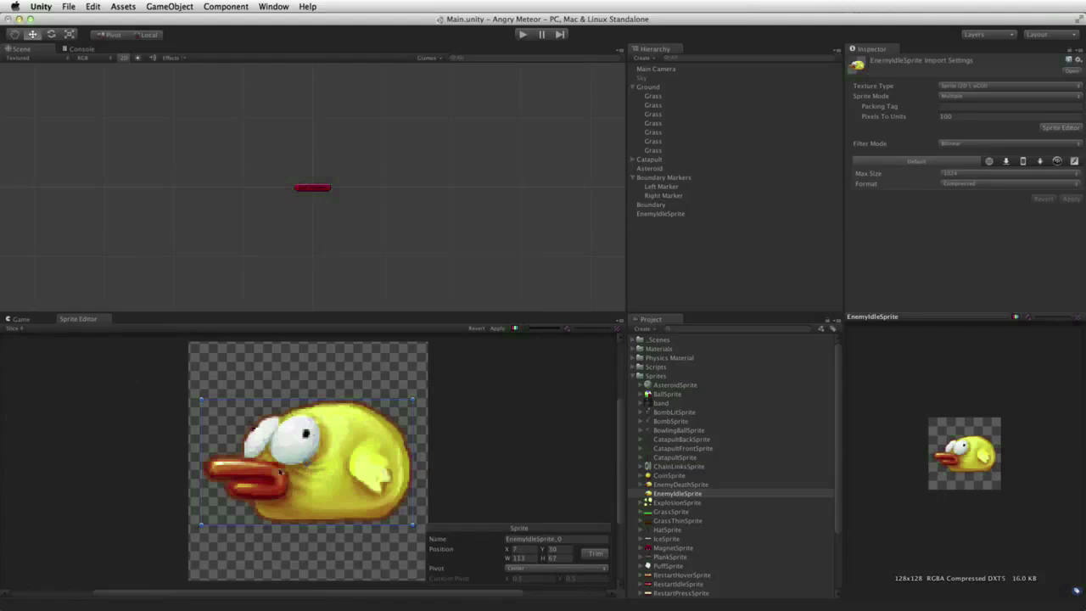
click(498, 328)
- Reset the Box Collider 2D on the EnemyIdleSprite object so it fits the sliced sprite
click(662, 214)
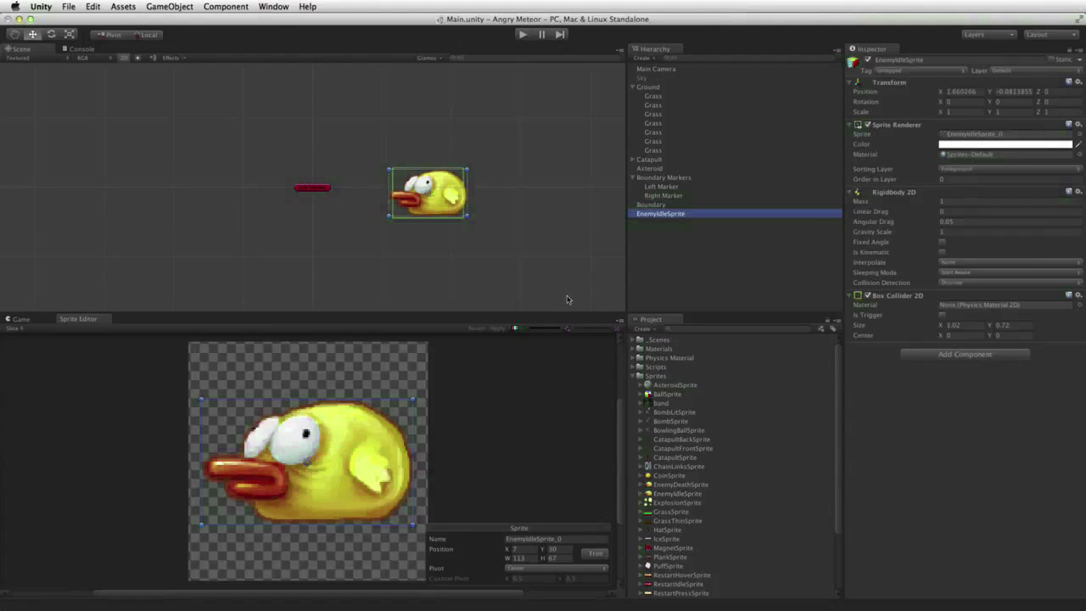
click(1079, 295)
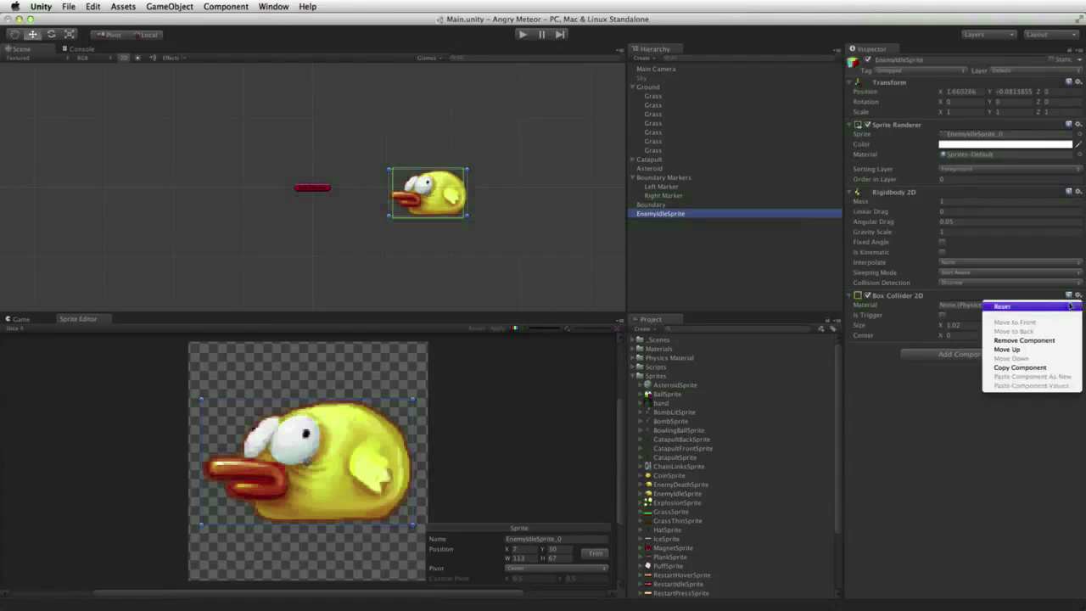
click(1063, 311)
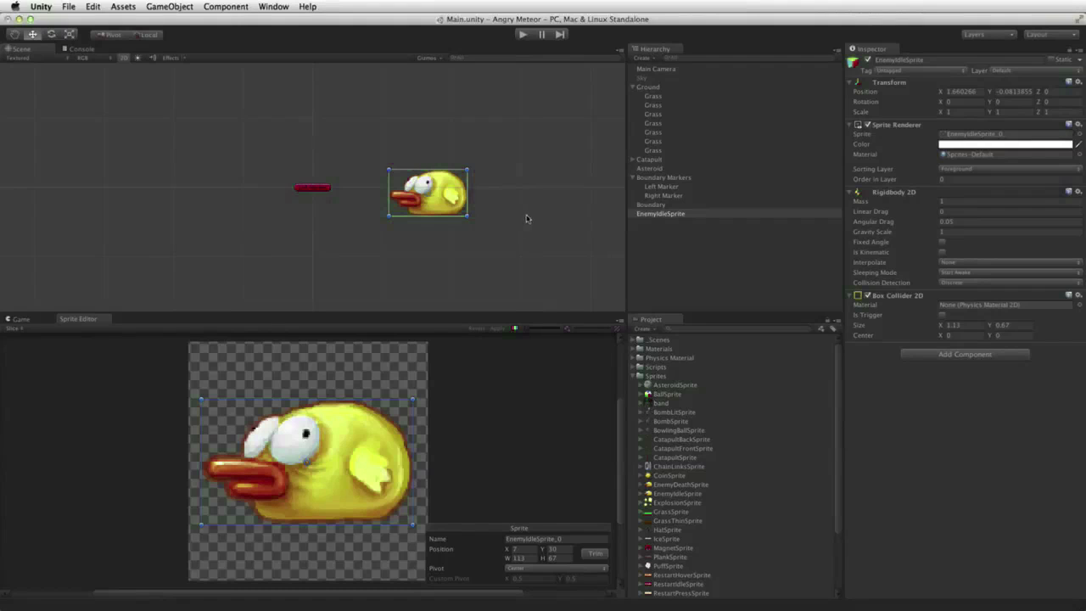
- Rename the EnemyIdleSprite object in the scene to Target
scroll(521, 213, down, 10)
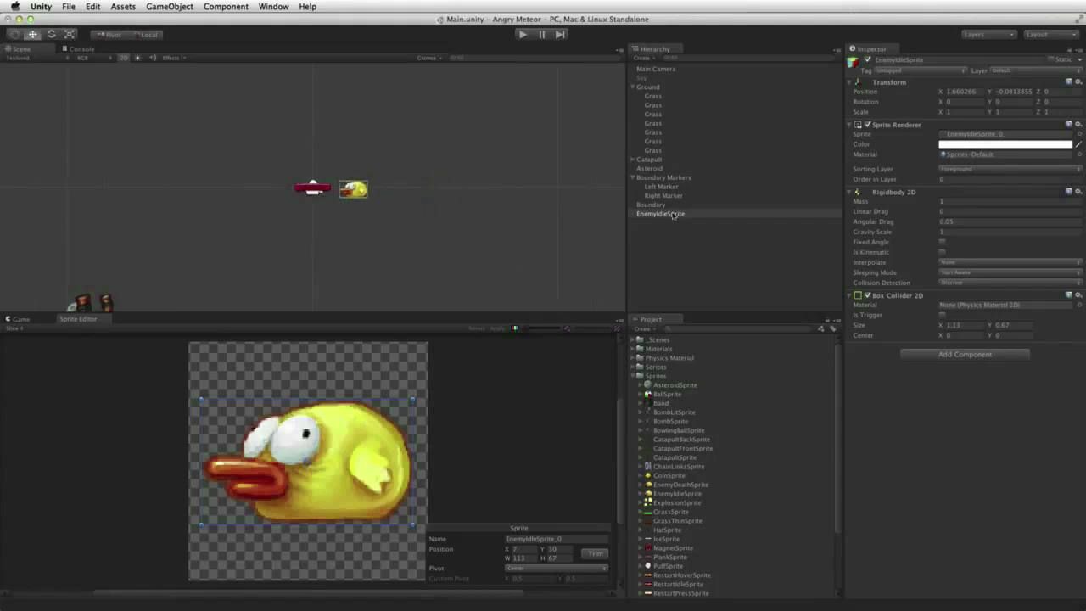
click(676, 215)
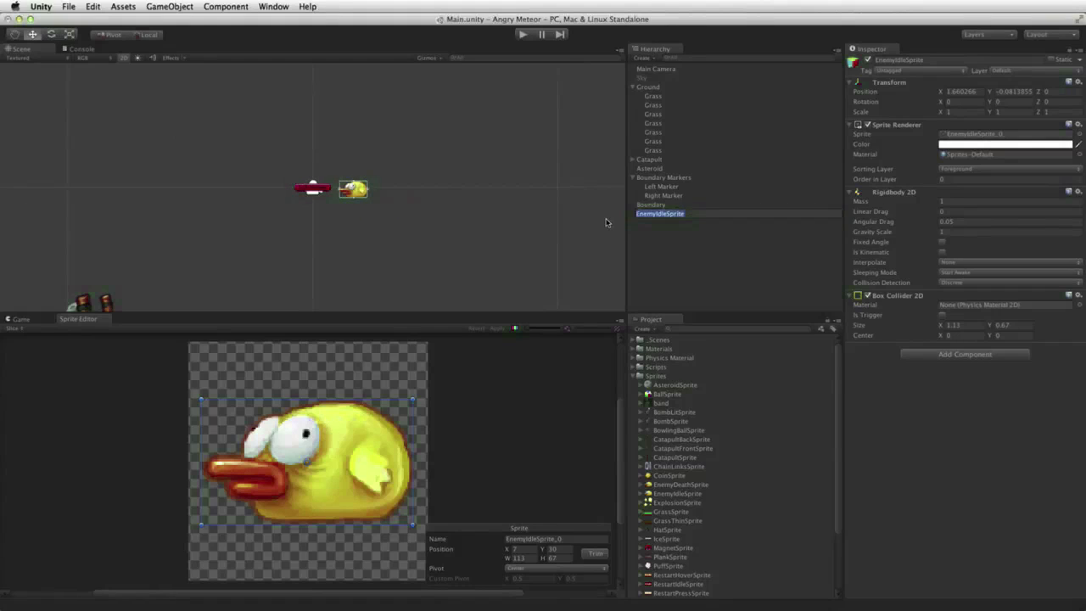
text(En)
key(Return)
text(Target)
key(Return)
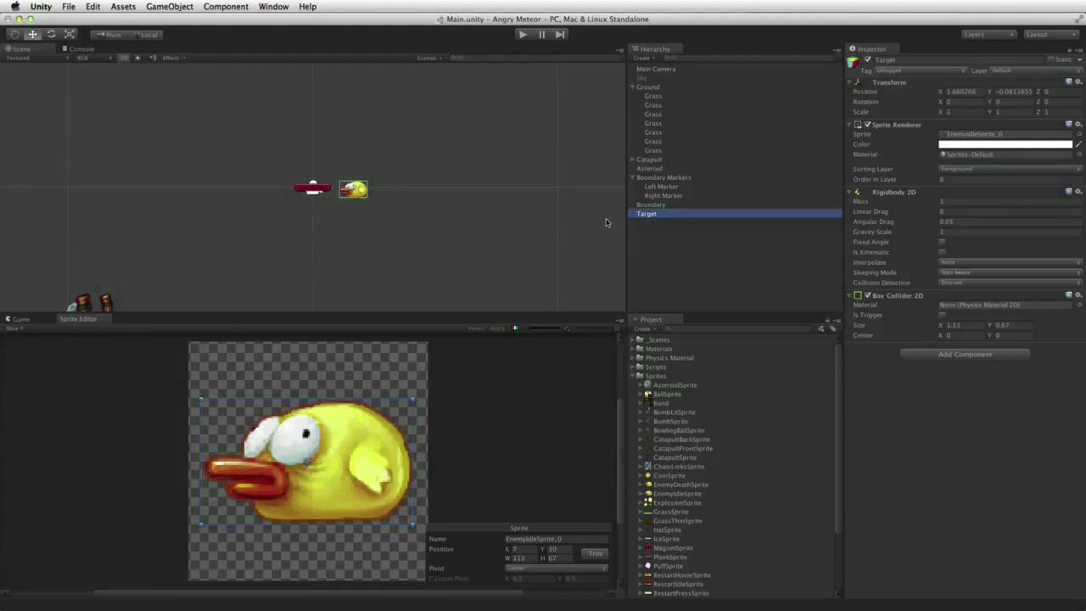
- Move the Target below the right boundary marker, to about X 24.2, Y -2.4
scroll(428, 238, down, 5)
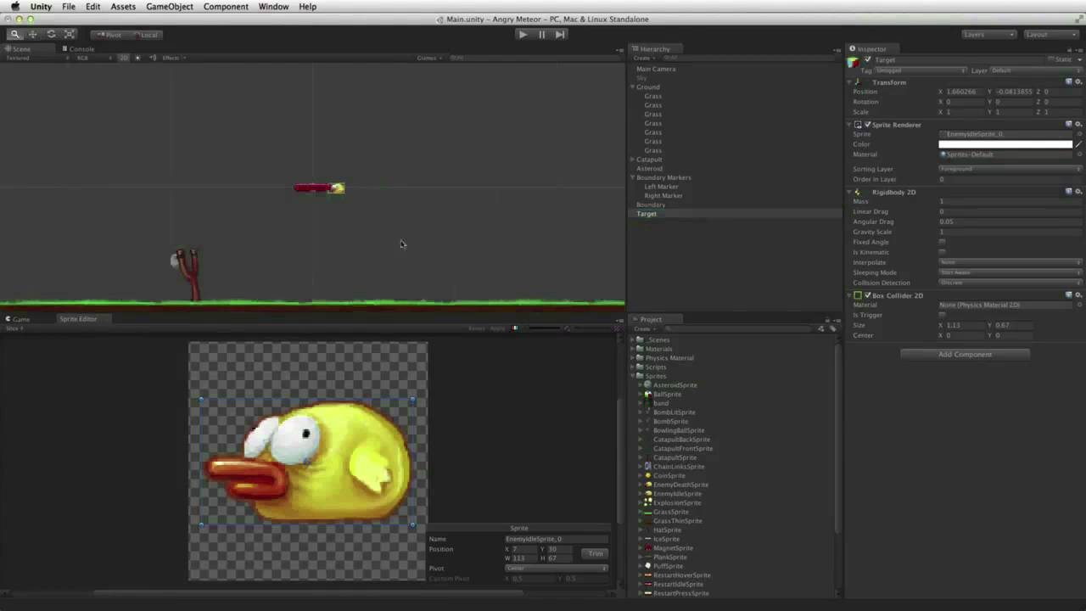
key(w)
drag(333, 188, 592, 226)
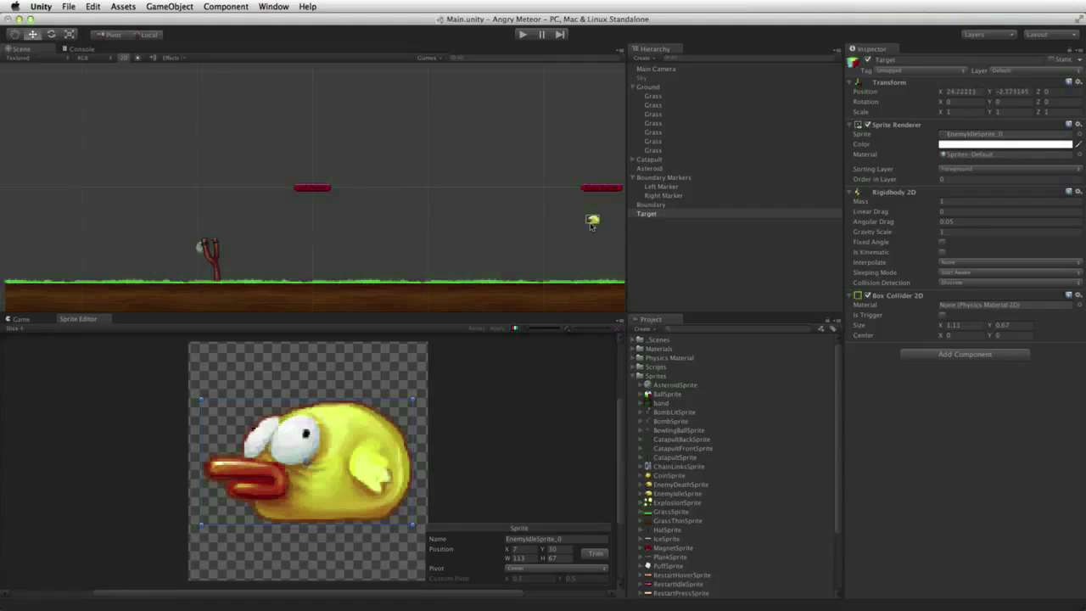
- Move the Target down onto the grass near the ground's far end, to about X 32.8, Y -7.9
scroll(564, 237, down, 2)
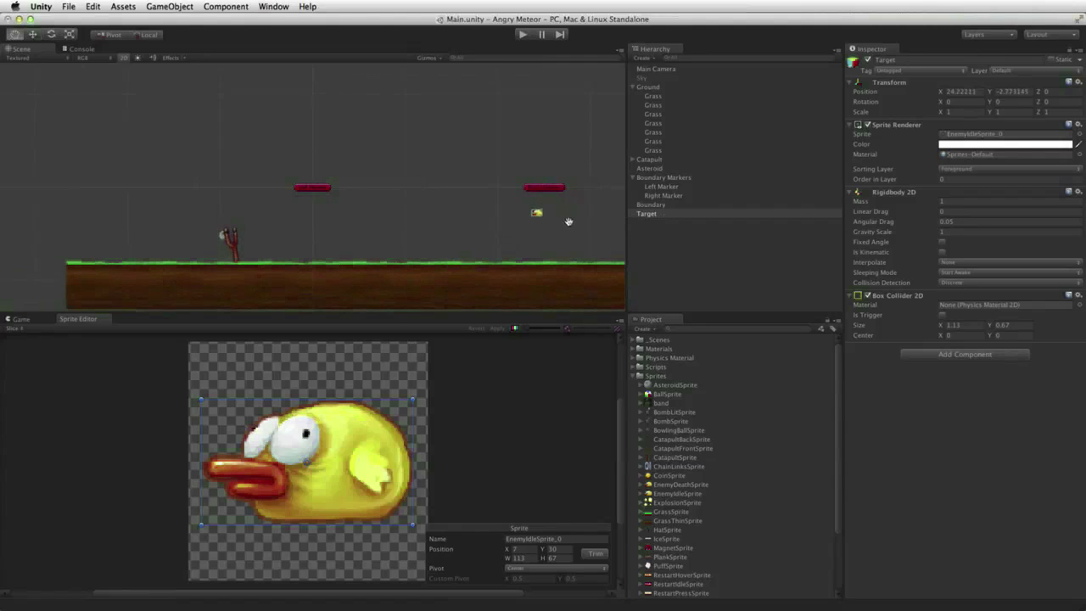
middle_drag(569, 222, 372, 250)
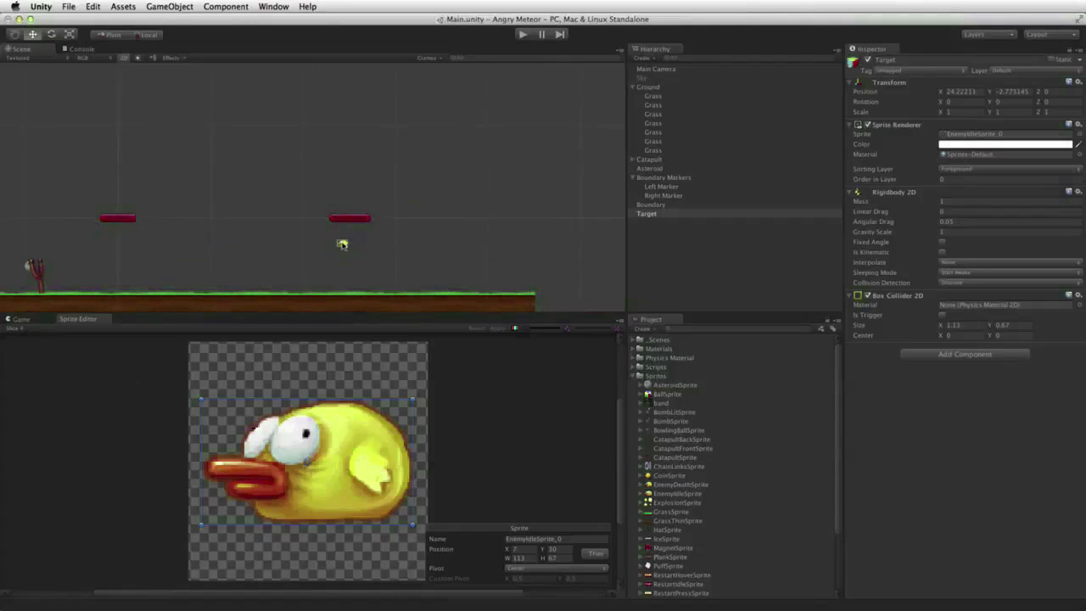
drag(342, 244, 424, 287)
key(f)
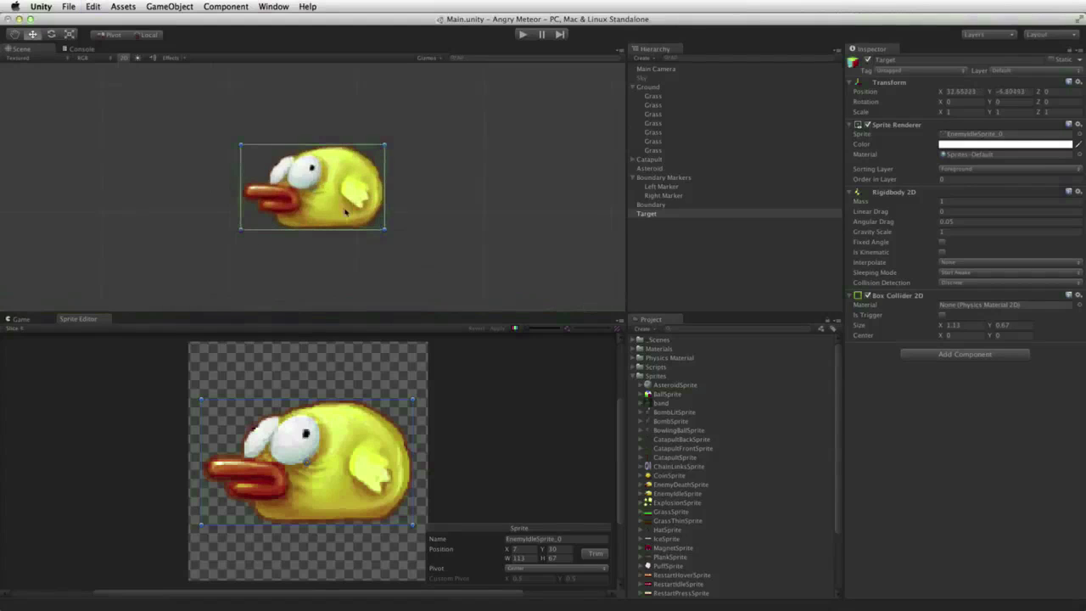
scroll(393, 235, down, 3)
drag(327, 202, 334, 290)
middle_drag(519, 218, 430, 126)
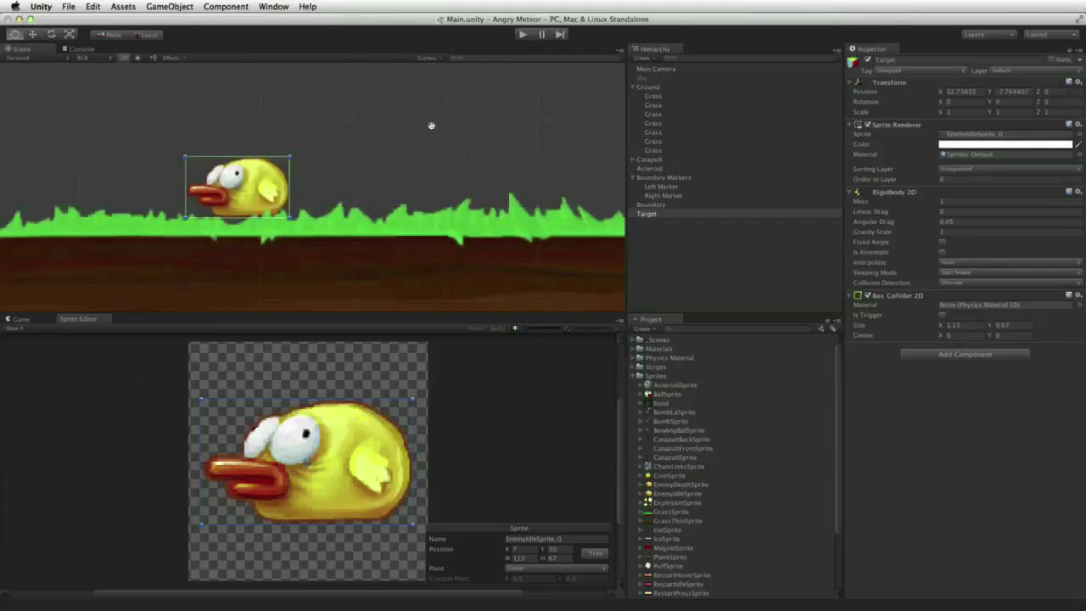
scroll(431, 126, down, 2)
drag(291, 176, 294, 184)
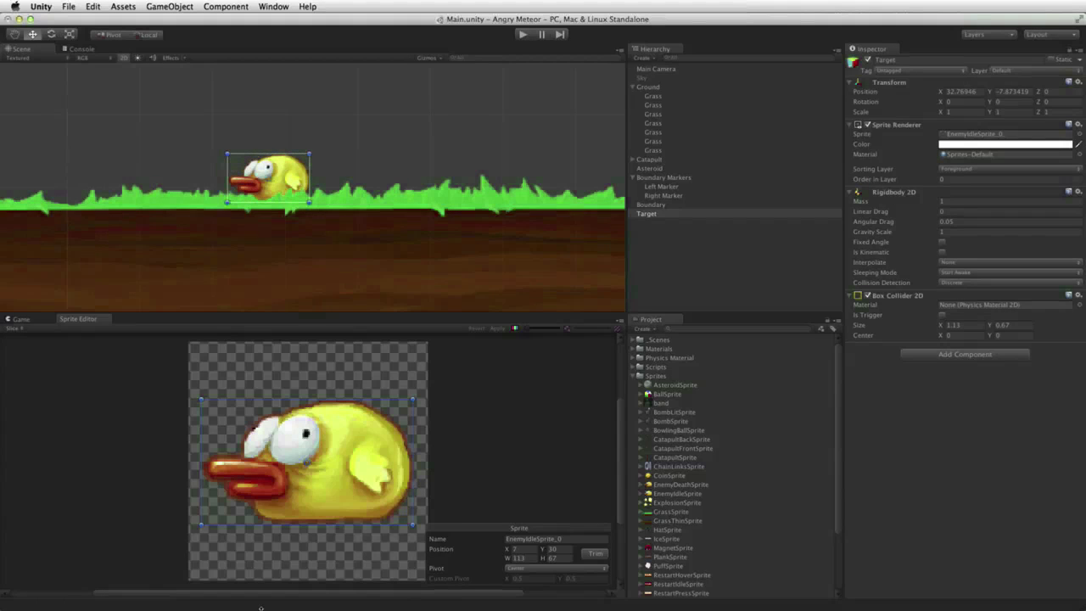
- Create an empty game object at the scene root and name it House
click(700, 274)
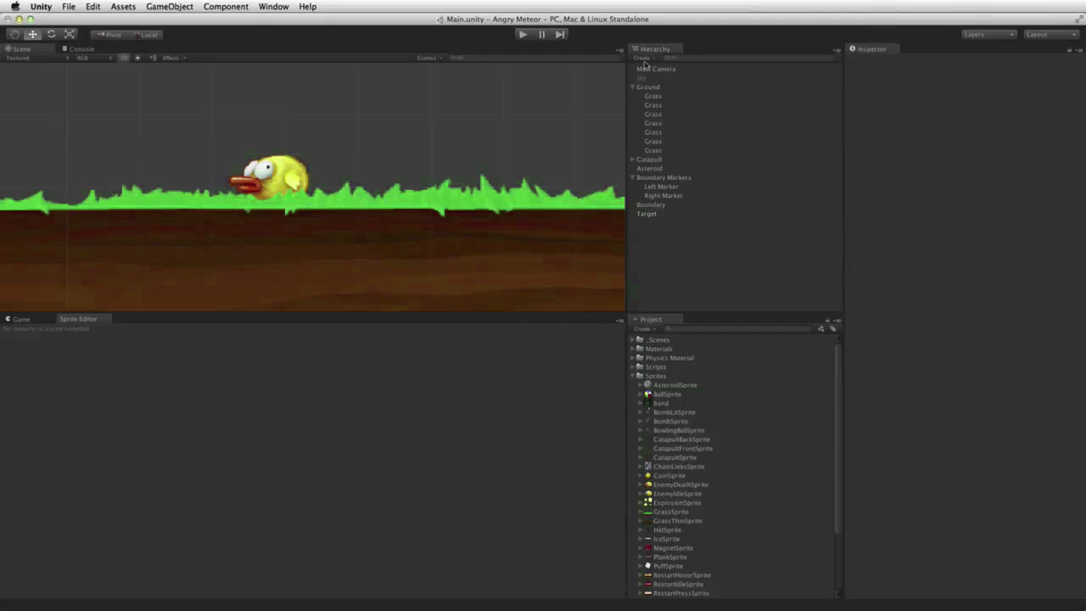
key(super+shift+n)
key(Return)
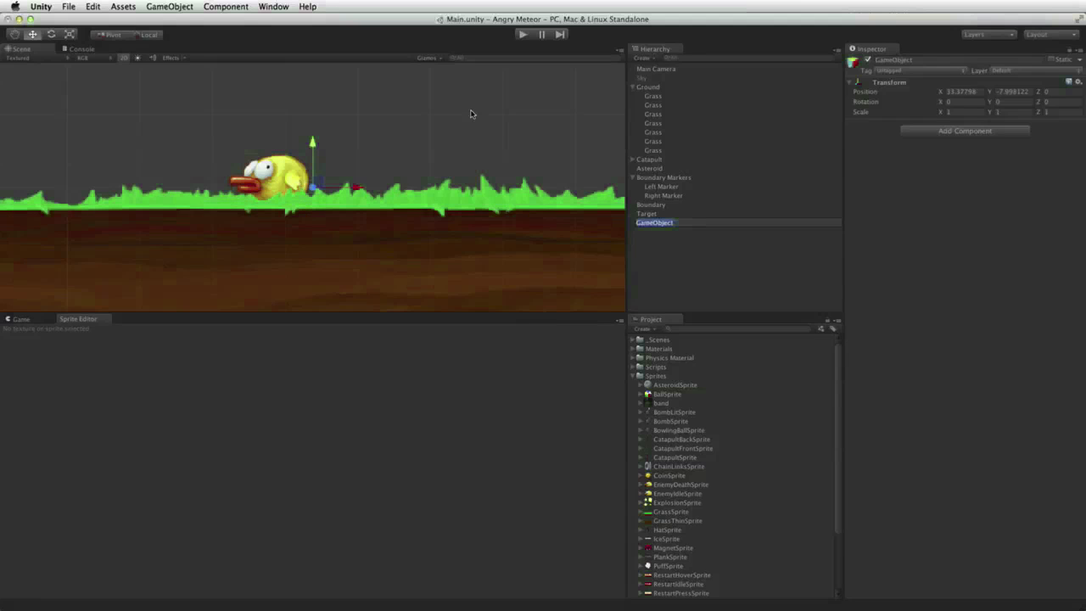
text(House)
key(Return)
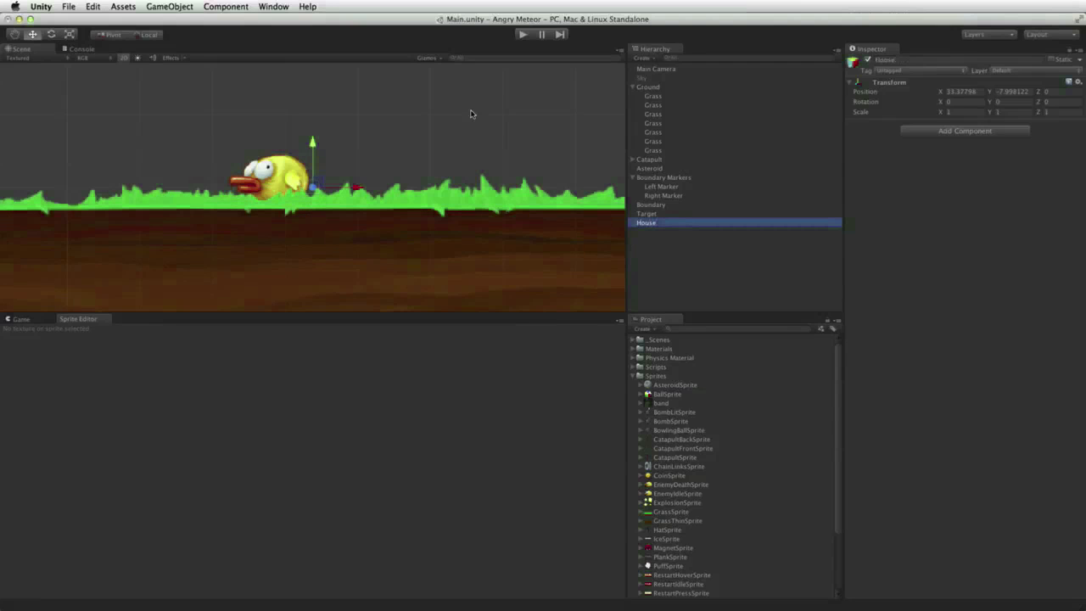
- Add the PlankSprite asset to the scene as a new object
click(687, 557)
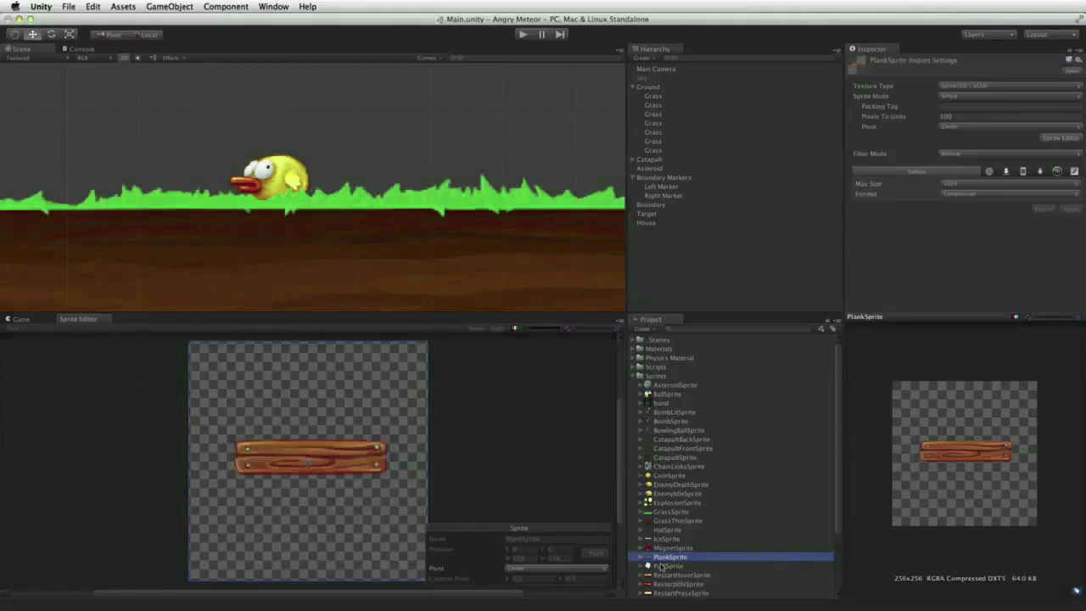
drag(663, 559, 653, 255)
- Reset the House object's transform and make the PlankSprite object its child
click(653, 223)
click(1077, 82)
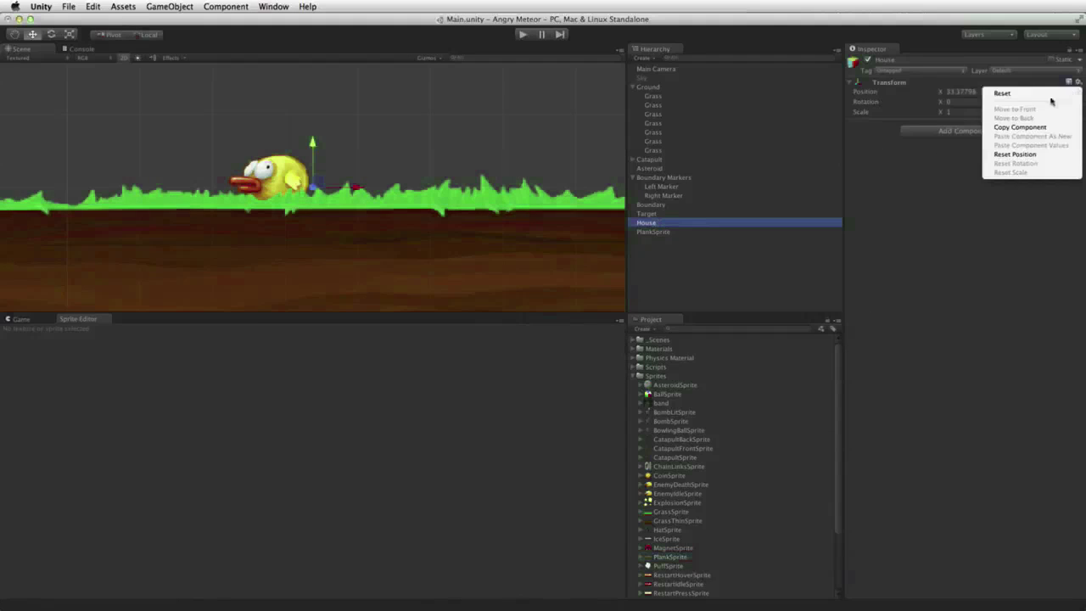
click(1003, 93)
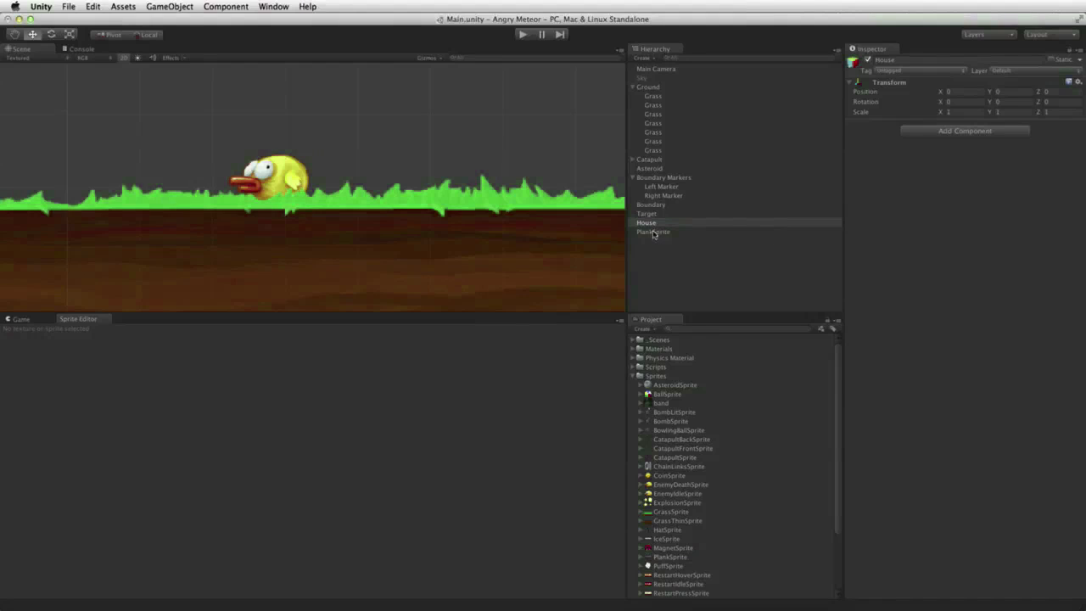
drag(655, 233, 679, 224)
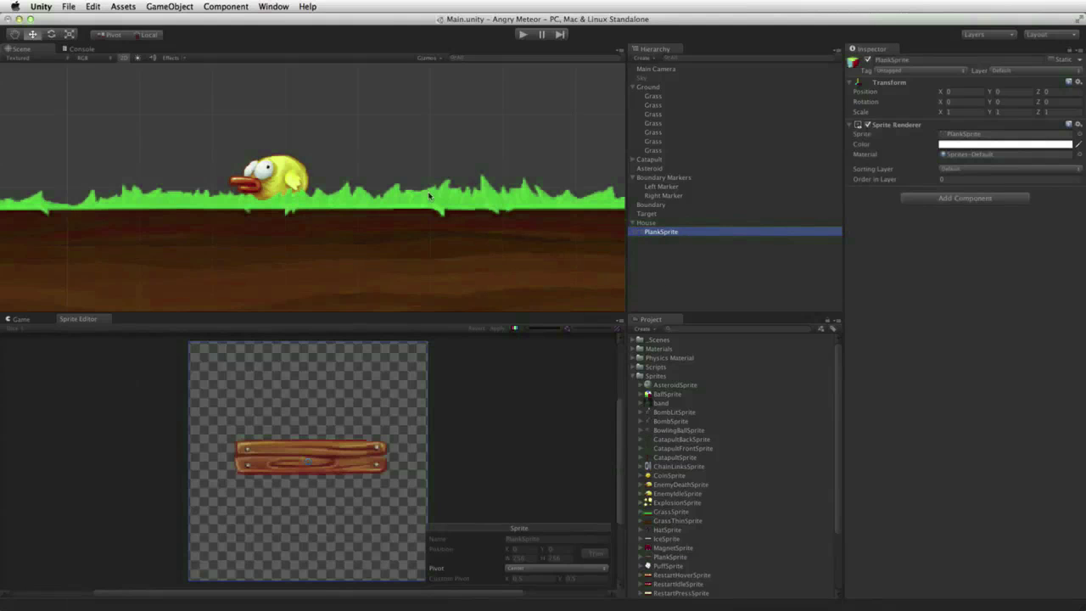
- Set the PlankSprite object's X position to 30
scroll(167, 235, down, 5)
scroll(91, 243, down, 4)
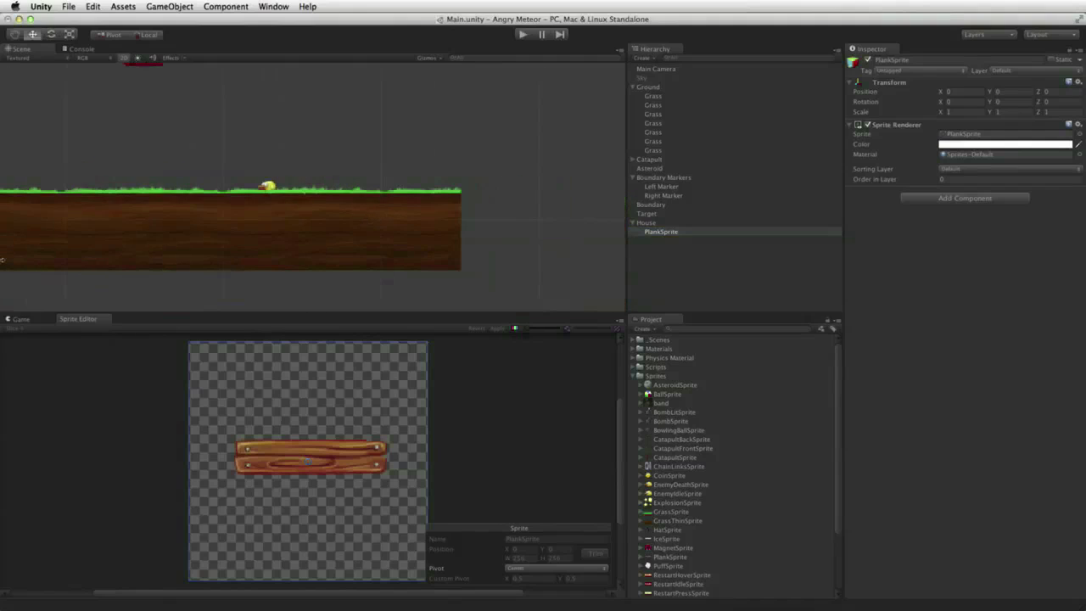
middle_drag(214, 195, 228, 208)
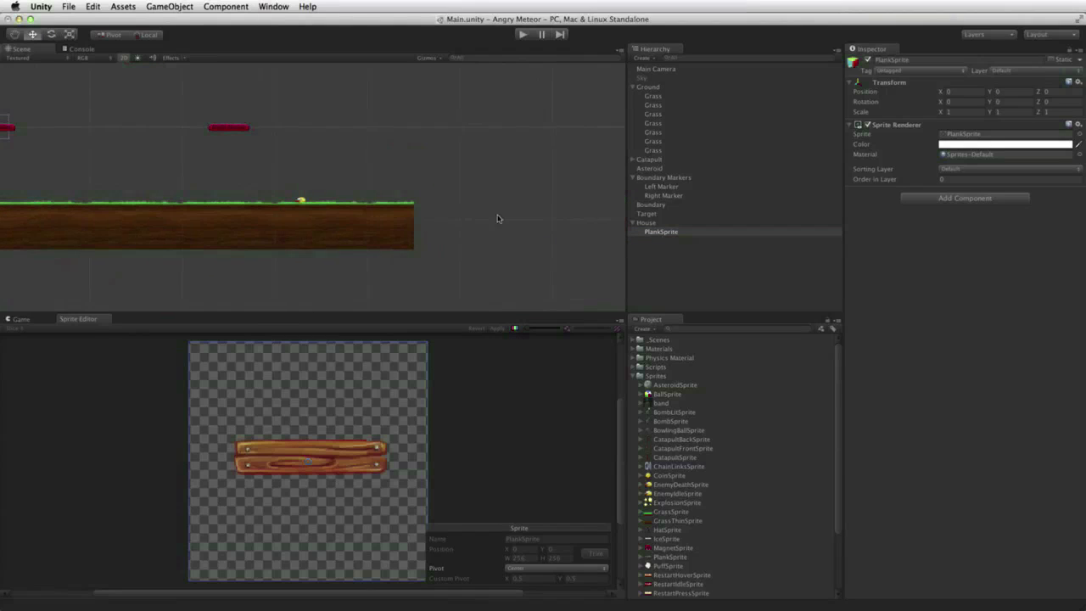
click(684, 230)
key(f)
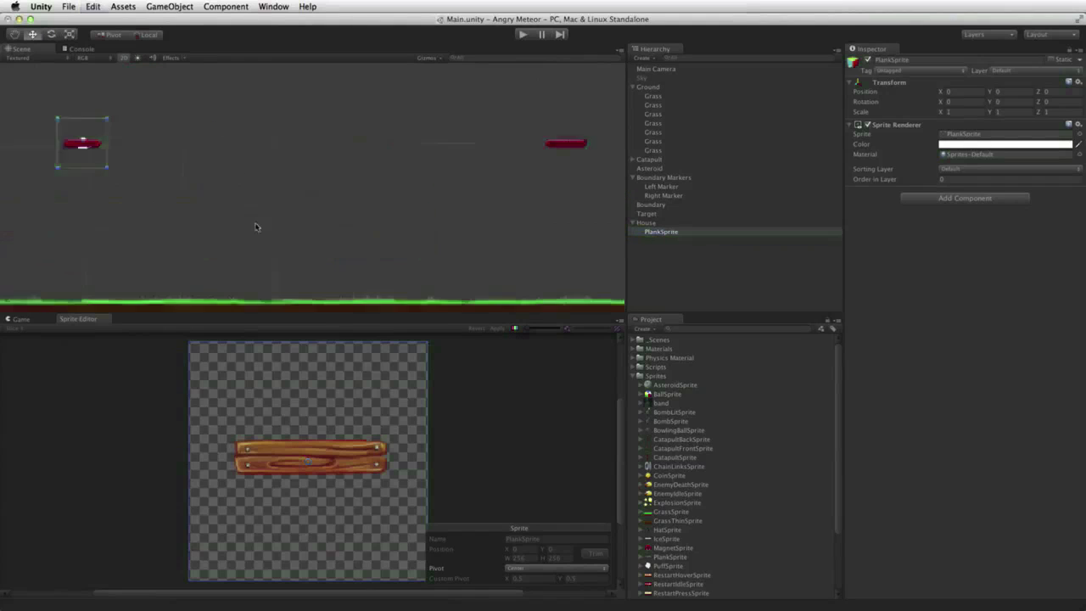
drag(344, 187, 417, 188)
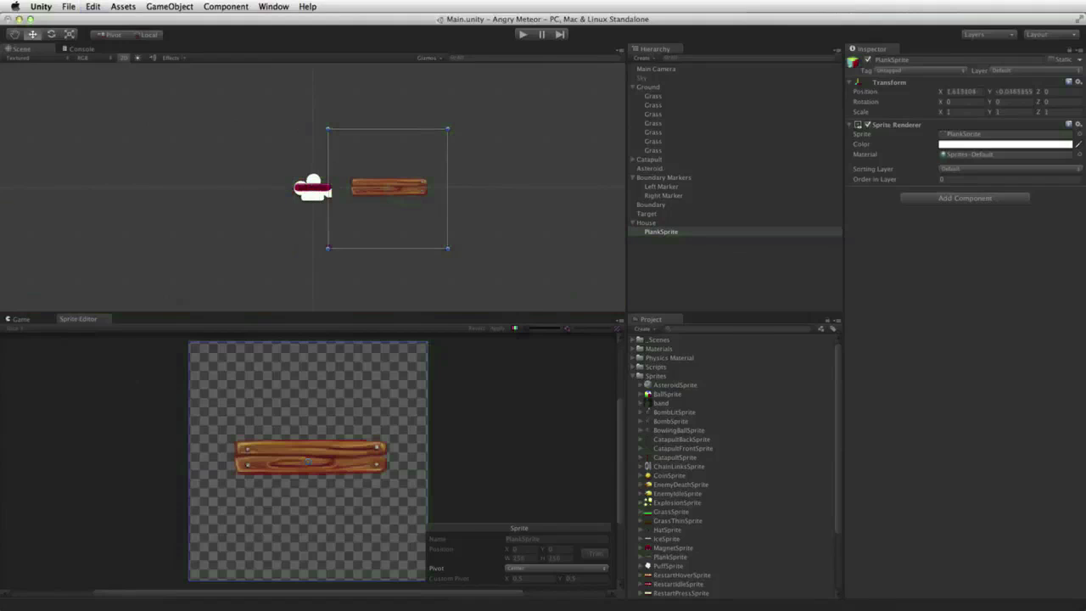
click(967, 92)
text(30)
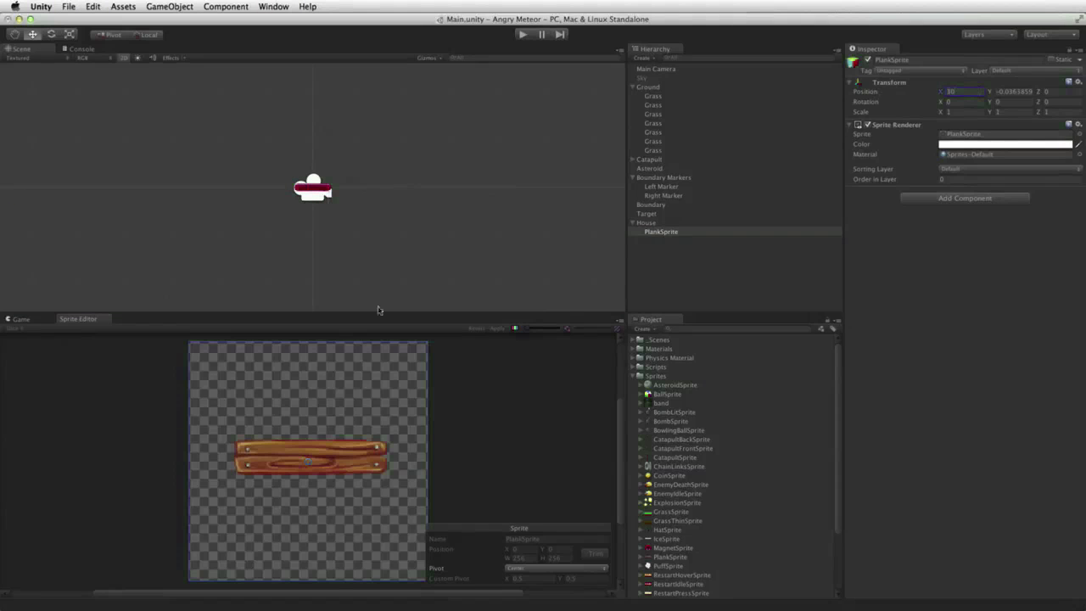
text(f)
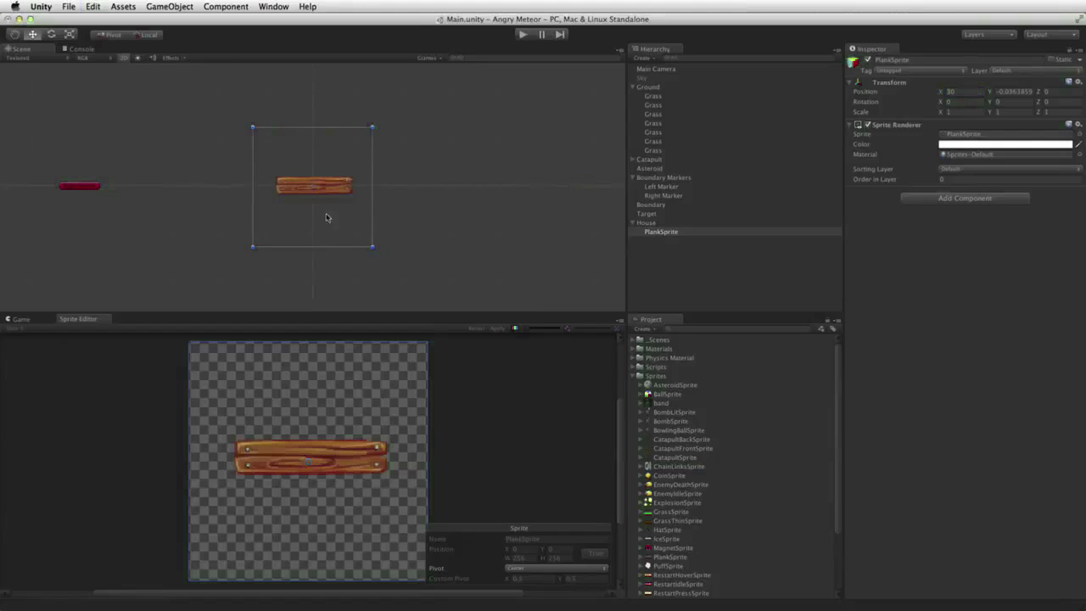
- Move the plank to just above the Target, at about X 32.0, Y -5.5
drag(328, 218, 381, 341)
key(f)
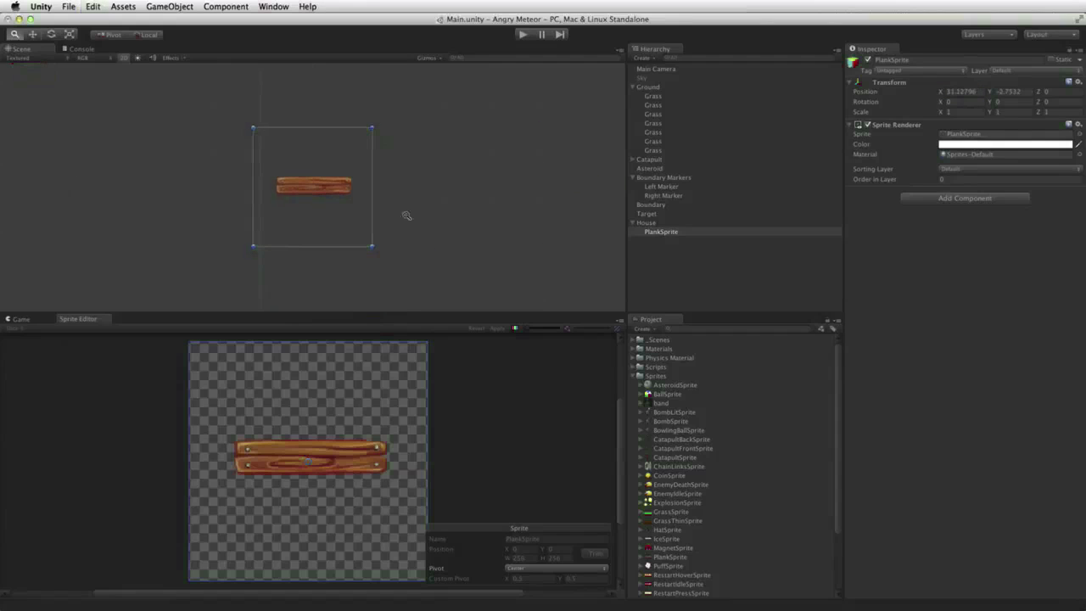
alt+right_drag(407, 216, 195, 242)
drag(317, 197, 327, 256)
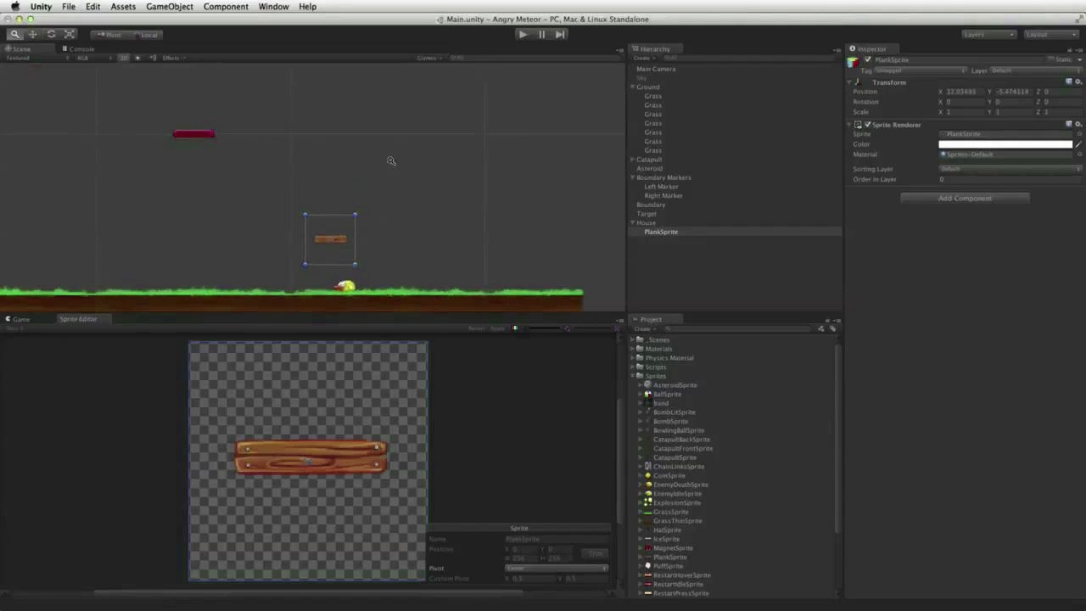
key(f)
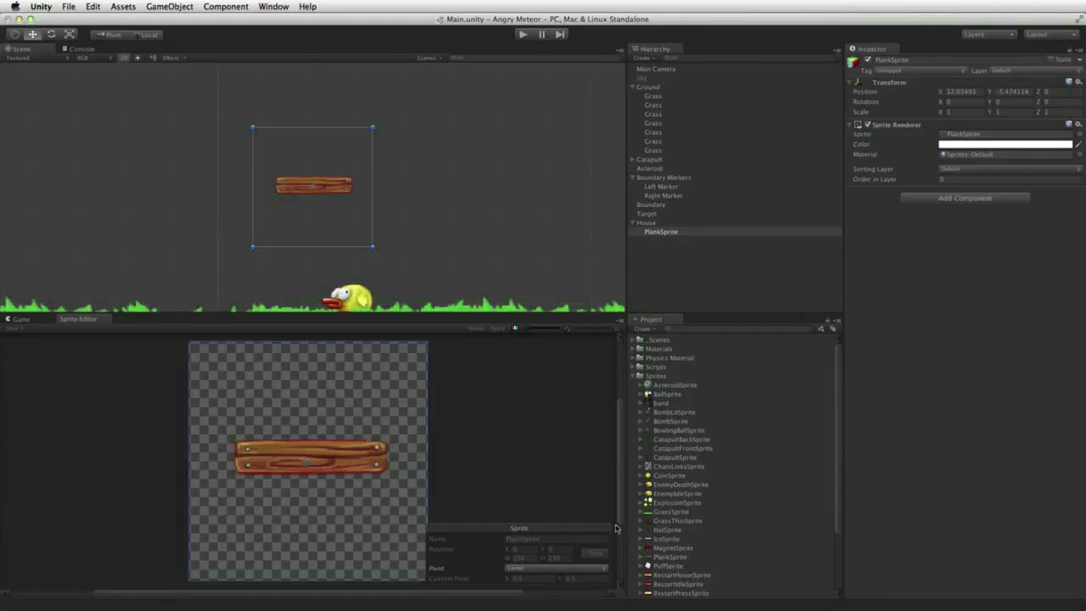
- Set the PlankSprite texture's Sprite Mode to Multiple and apply the import settings
click(668, 557)
click(1056, 137)
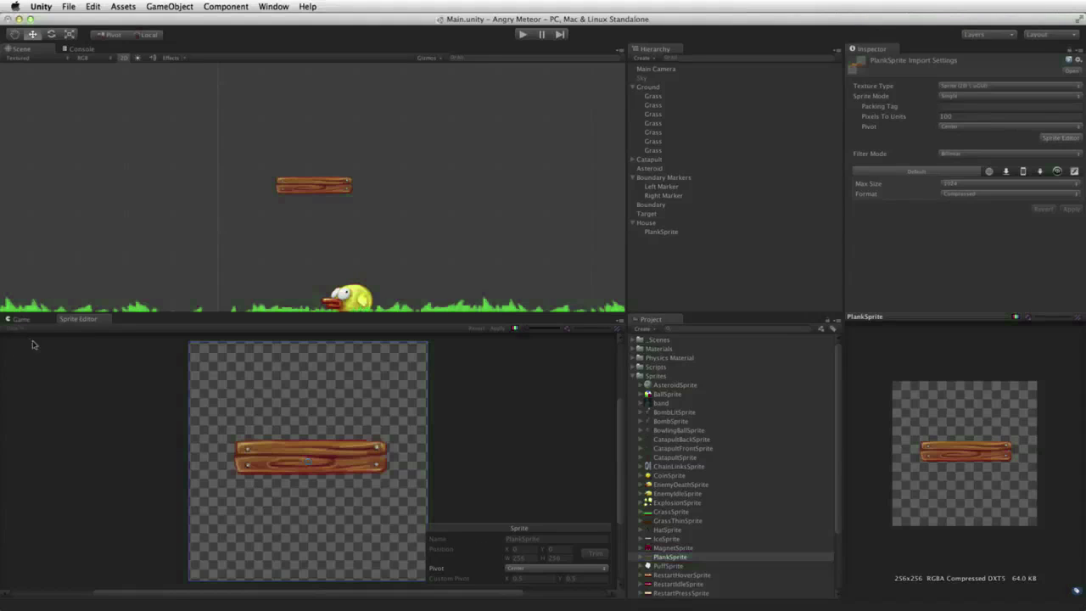
click(964, 97)
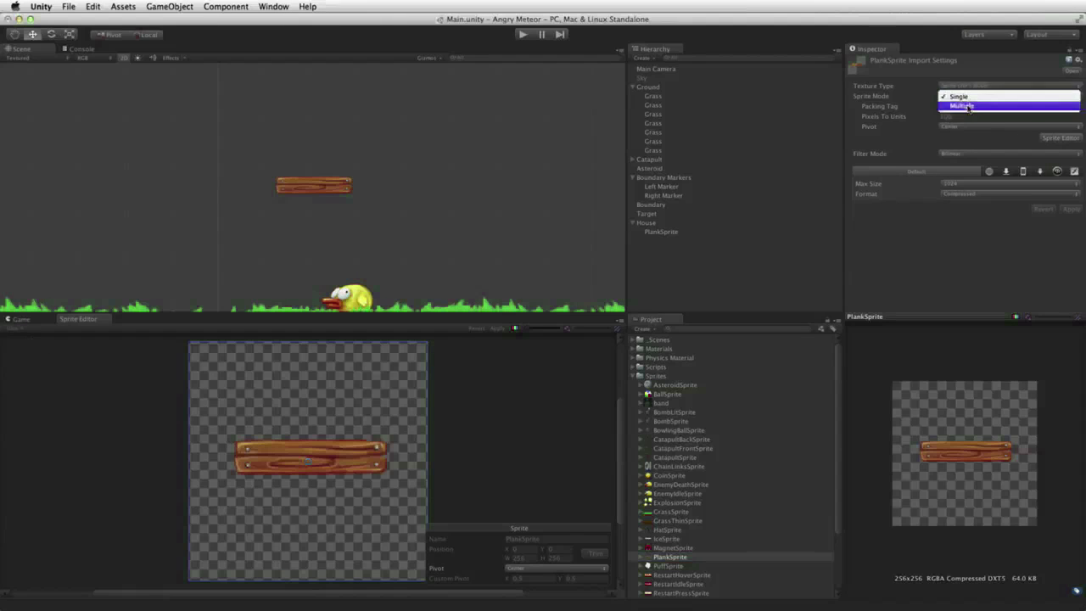
click(965, 107)
click(1072, 200)
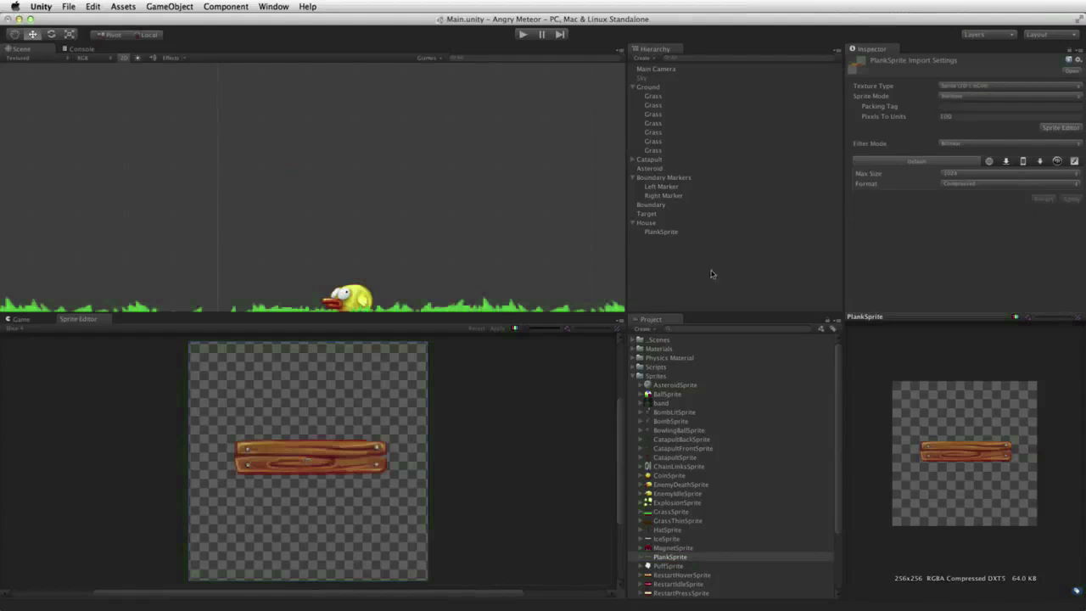
- Slice PlankSprite with Automatic type and Center pivot, and apply the slice
click(19, 329)
click(141, 394)
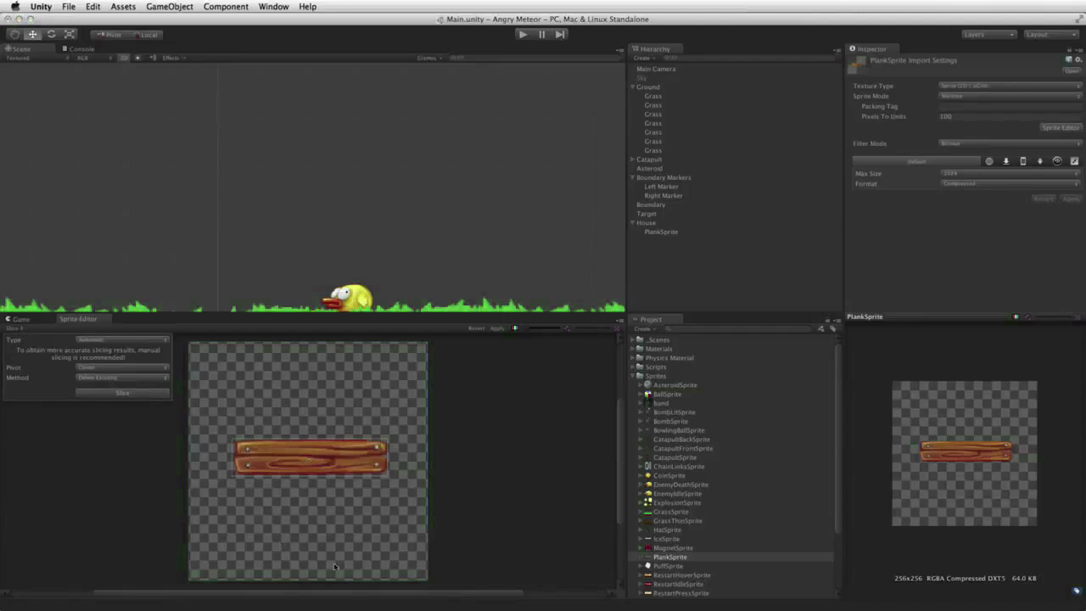
click(497, 329)
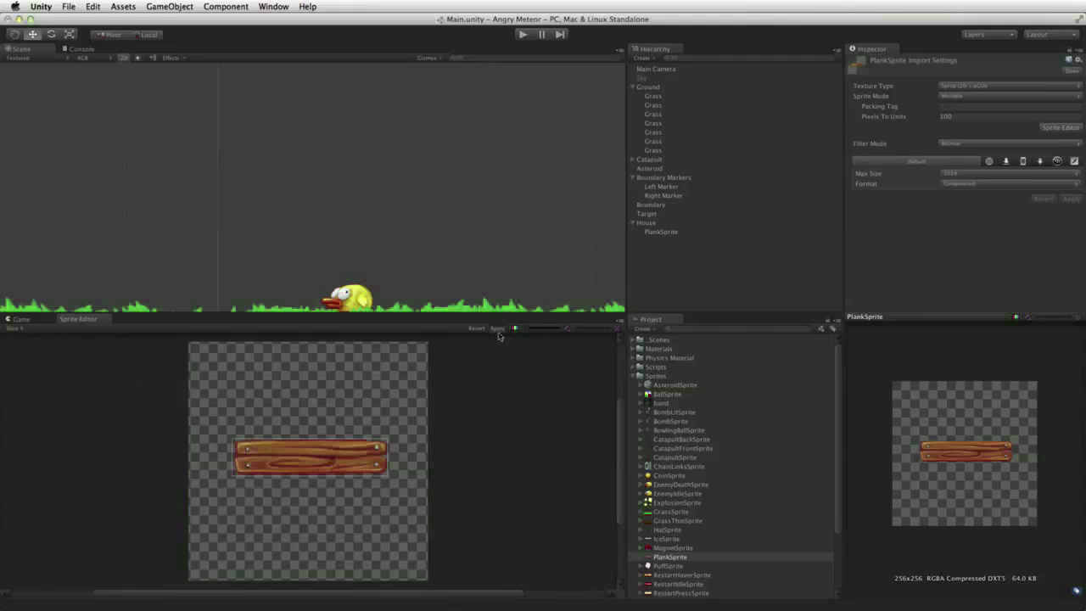
- Show the Game view again and move the trimmed plank closer above the Target, to about X 33.2, Y -6.1
click(37, 320)
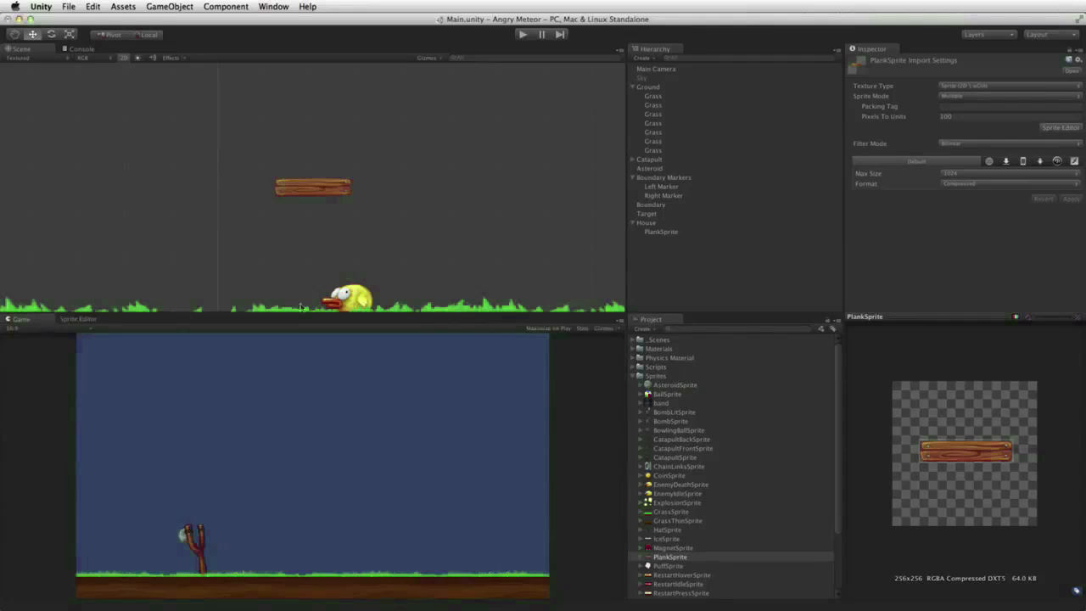
click(328, 193)
drag(334, 191, 386, 222)
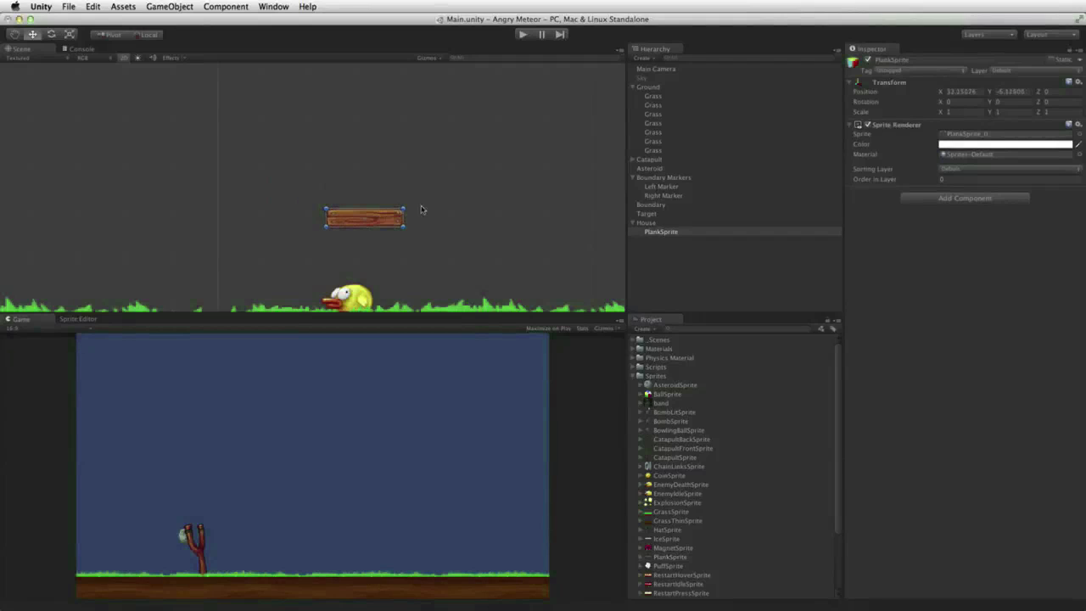
- Add a Rigidbody 2D and a Box Collider 2D to the PlankSprite object
click(931, 200)
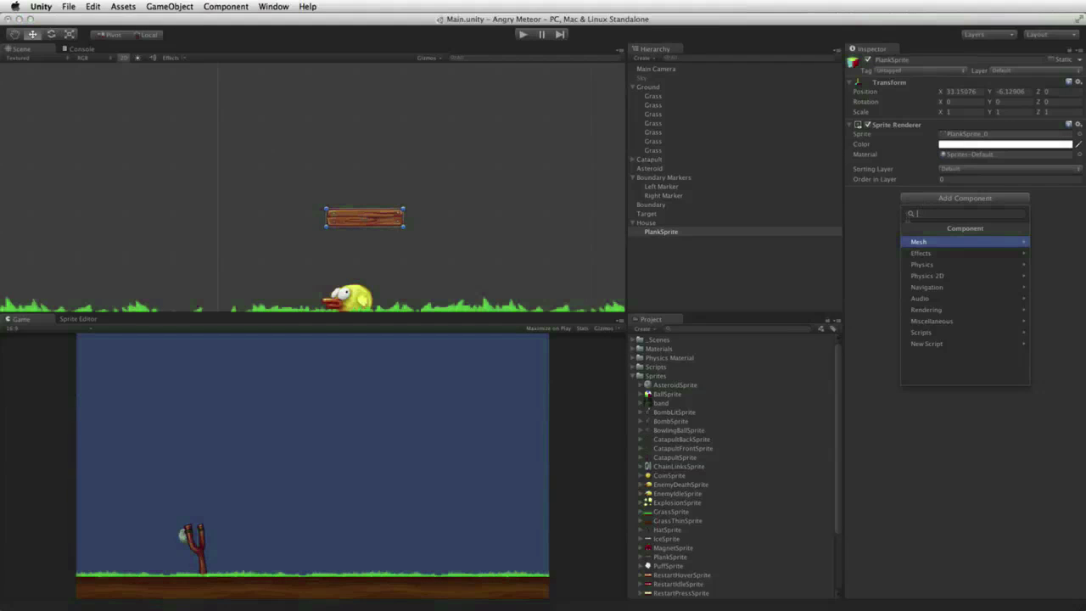
click(943, 276)
click(949, 243)
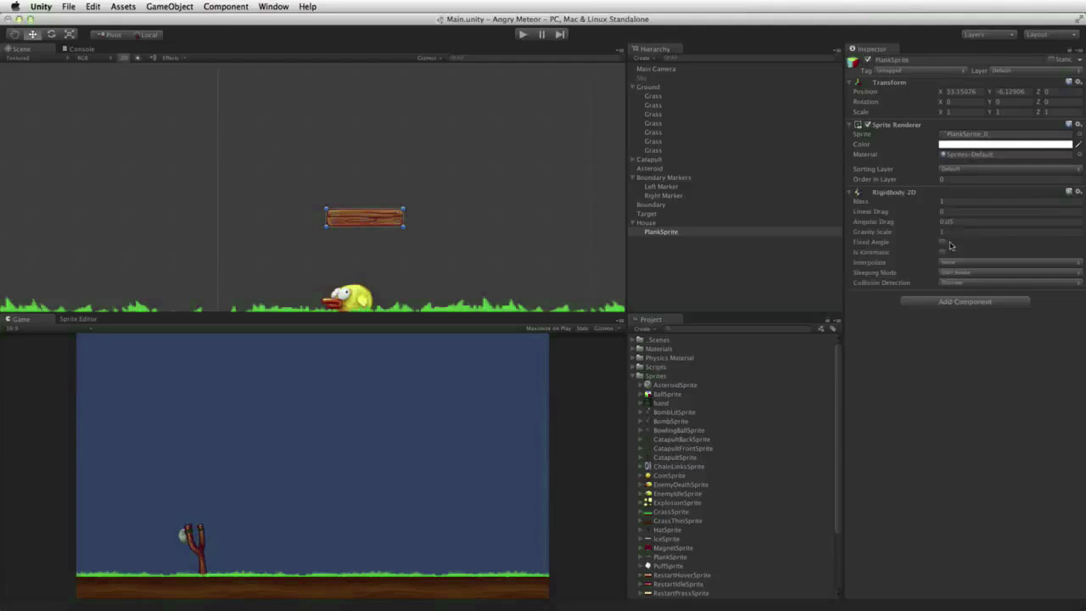
click(951, 305)
click(957, 381)
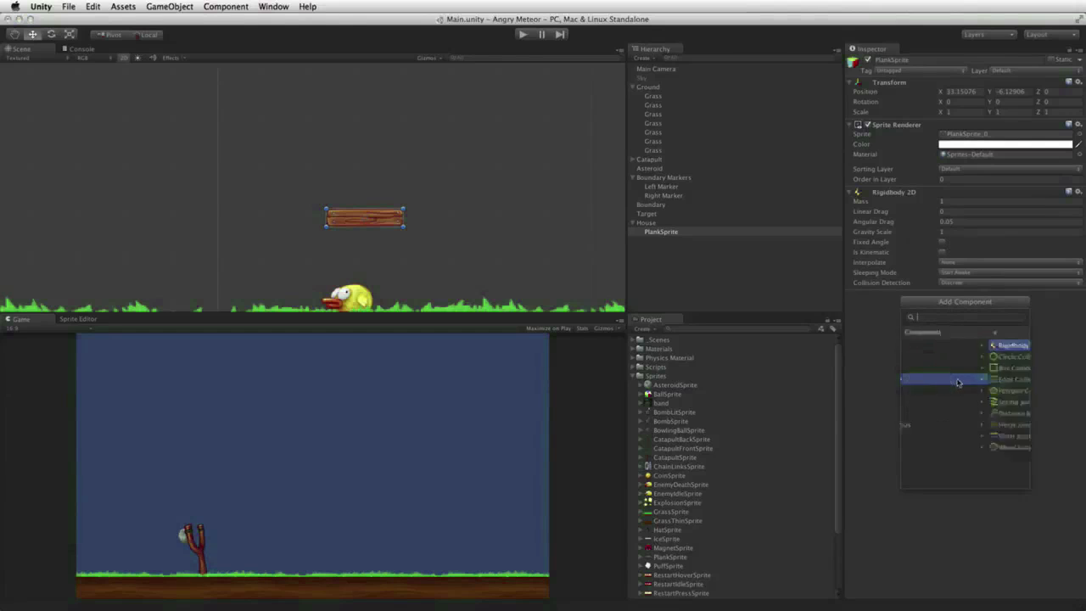
click(963, 368)
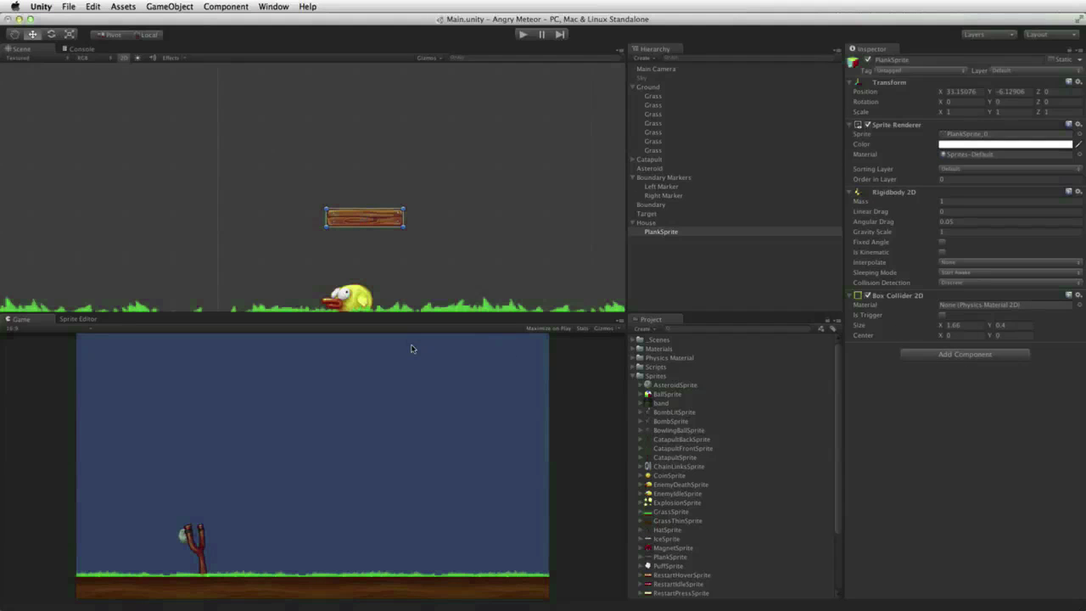
click(632, 376)
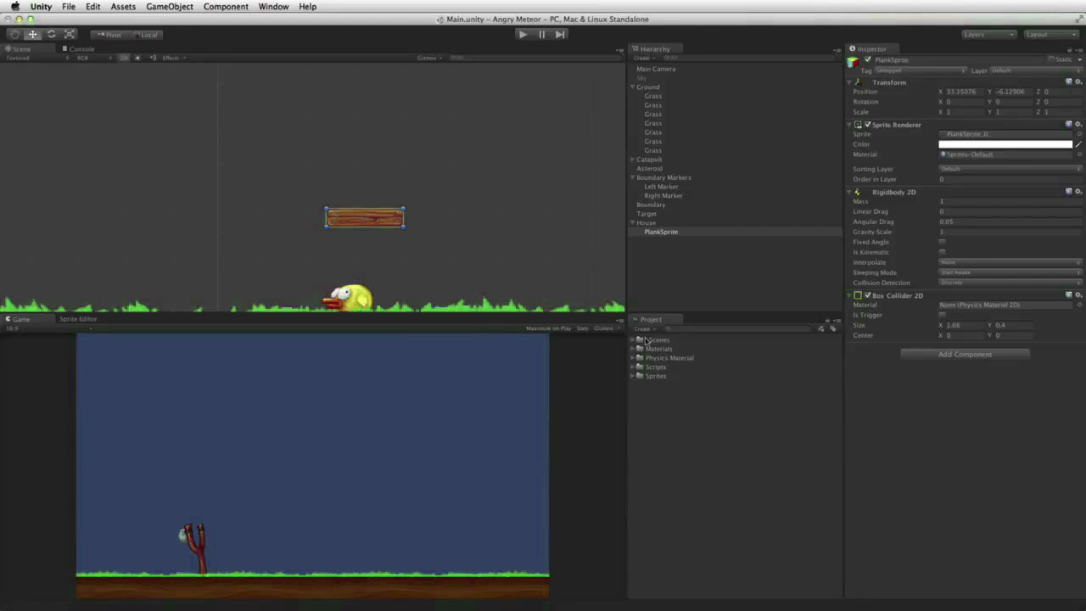
key(super+shift+n)
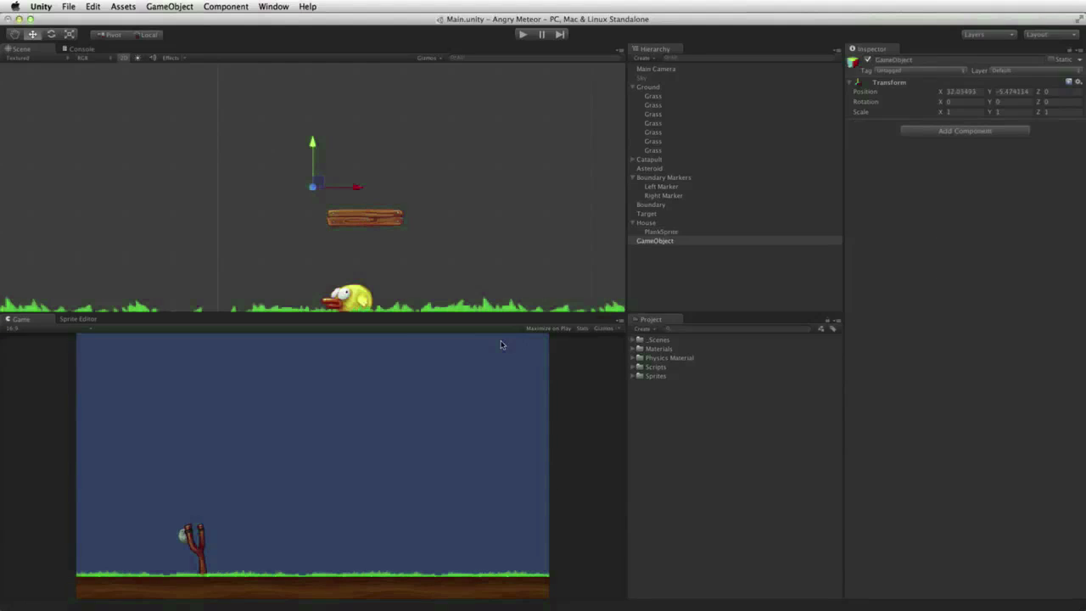
key(super+z)
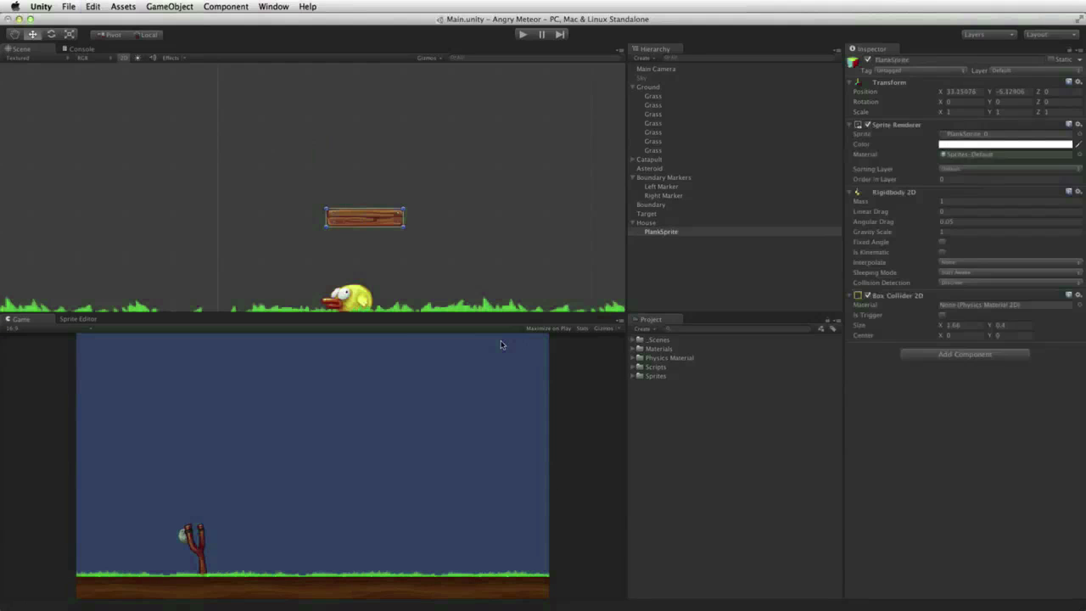
- Create a project folder named Prefabs at the top level of the assets
click(650, 330)
click(658, 346)
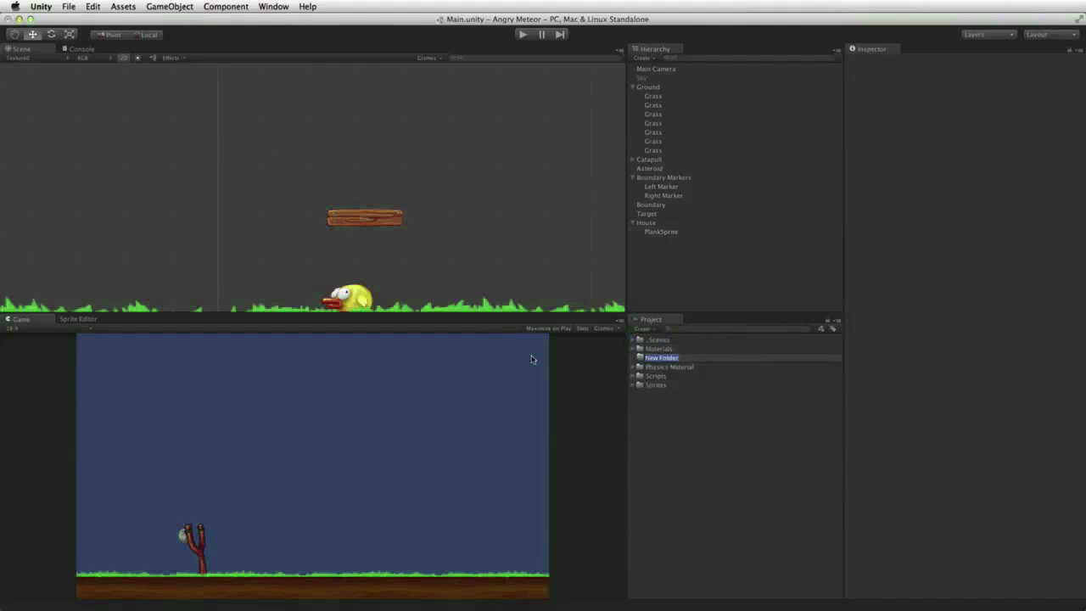
text(Prefabs)
key(Return)
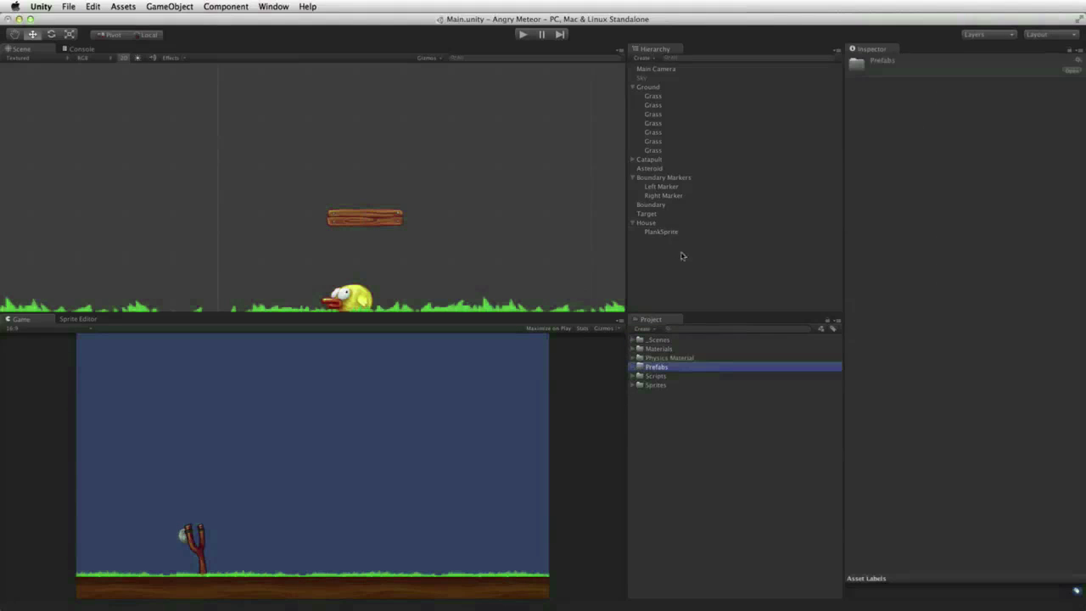
- Turn the House's PlankSprite object into a prefab in the Prefabs folder and expand that folder
double_click(657, 232)
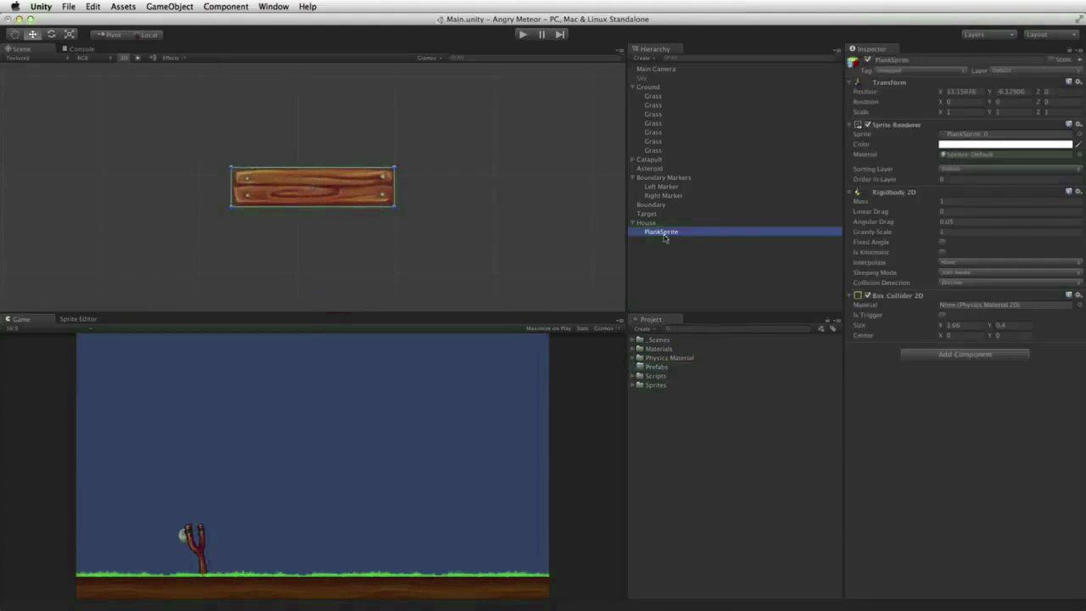
drag(662, 235, 653, 370)
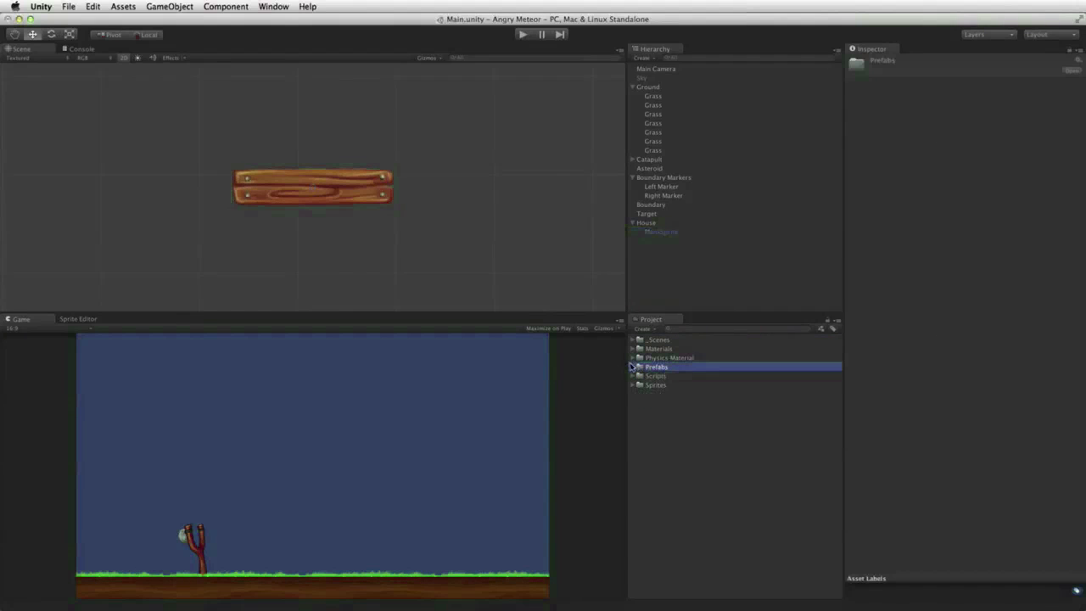
click(633, 367)
- Rename both the PlankSprite object under House and its prefab asset to Plank
click(661, 232)
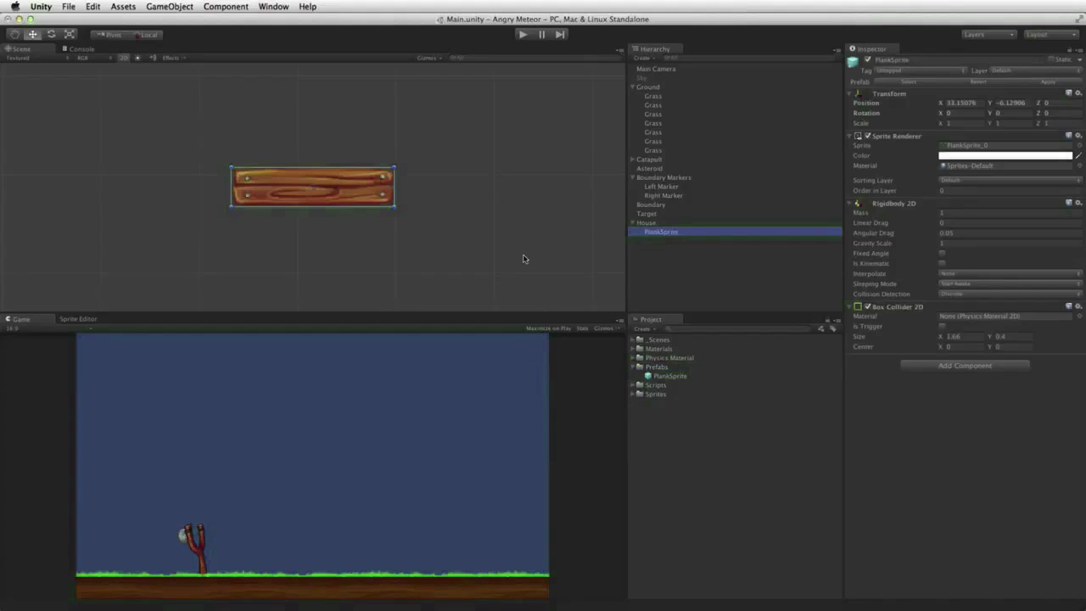
key(Return)
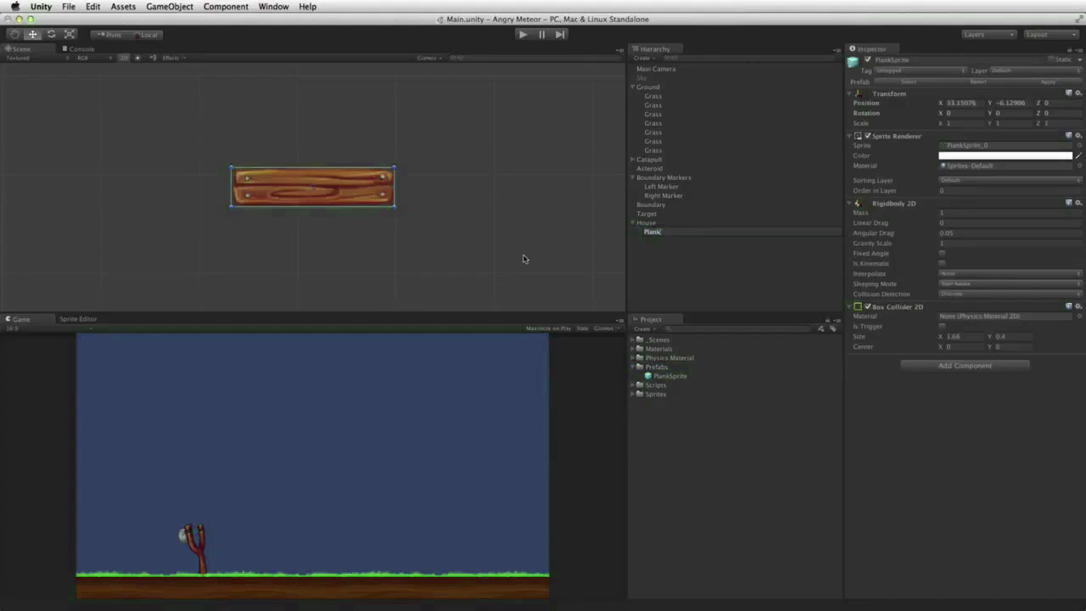
text(Plank)
key(Return)
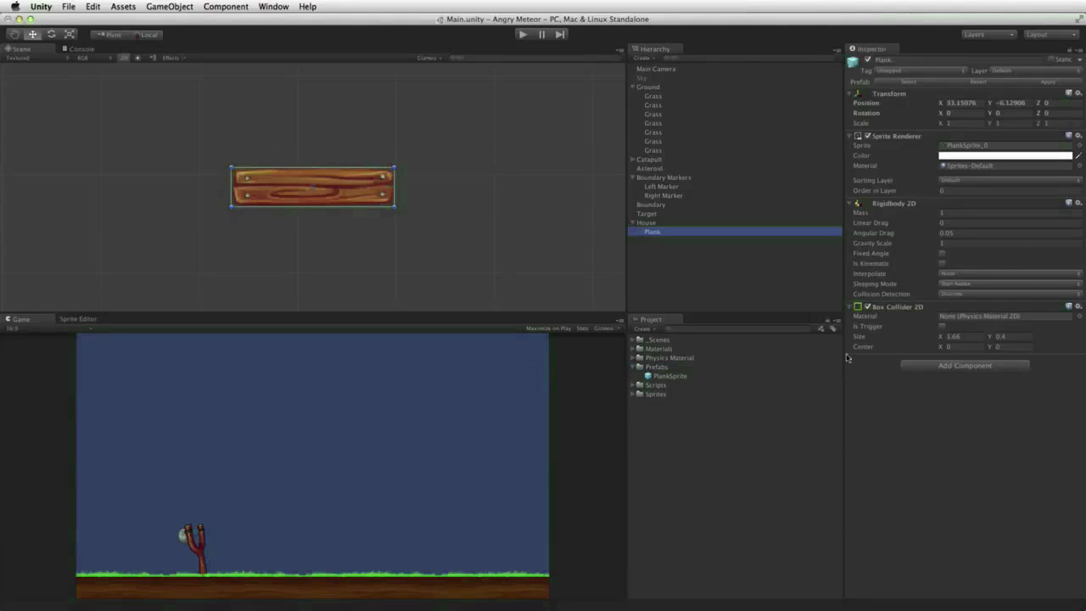
click(669, 376)
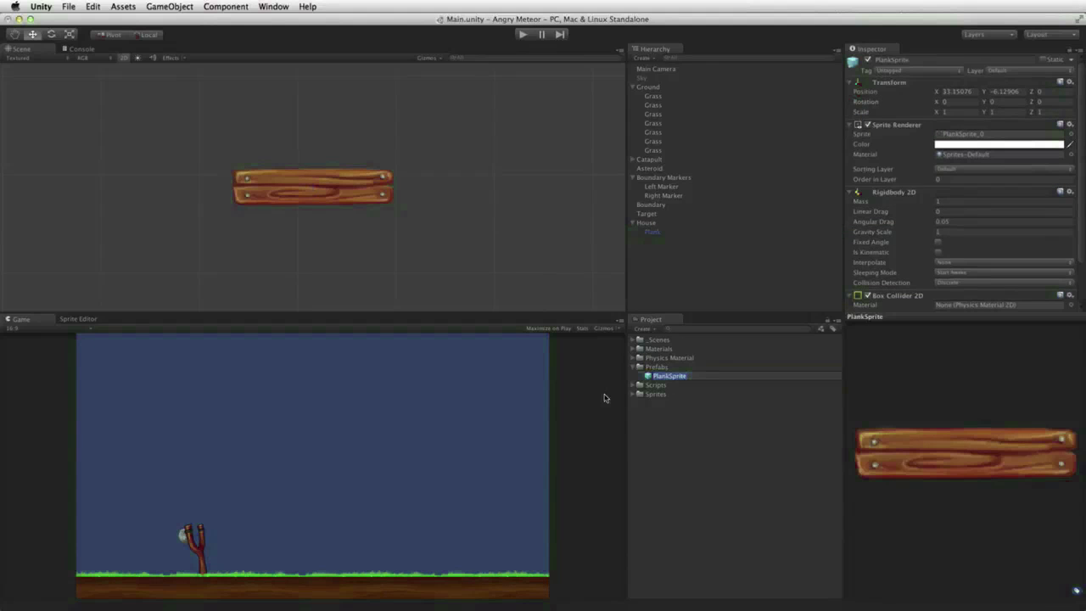
key(BackSpace)
key(BackSpace)
key(BackSpace)
key(BackSpace)
key(Return)
- Duplicate the Plank, set the copy's Z rotation to 90, and stand it on the ground just left of the Target
click(655, 231)
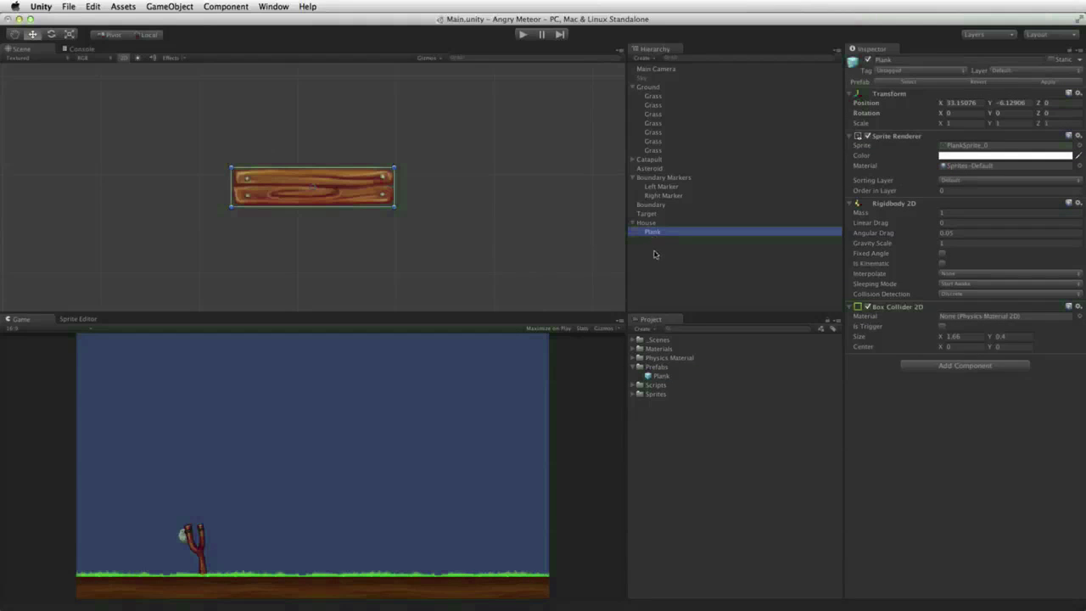
key(super+d)
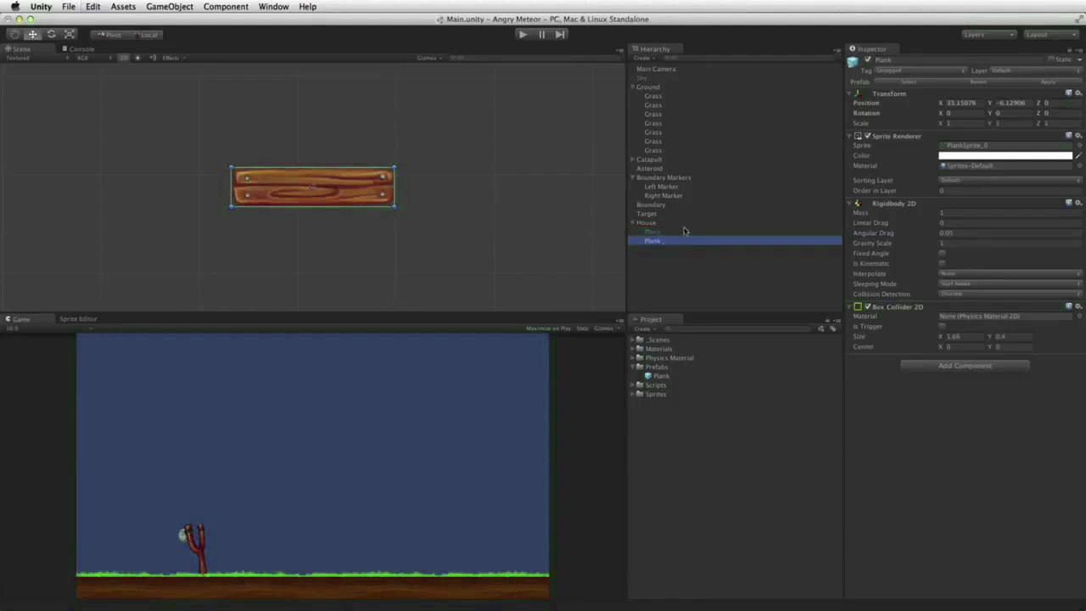
click(1047, 113)
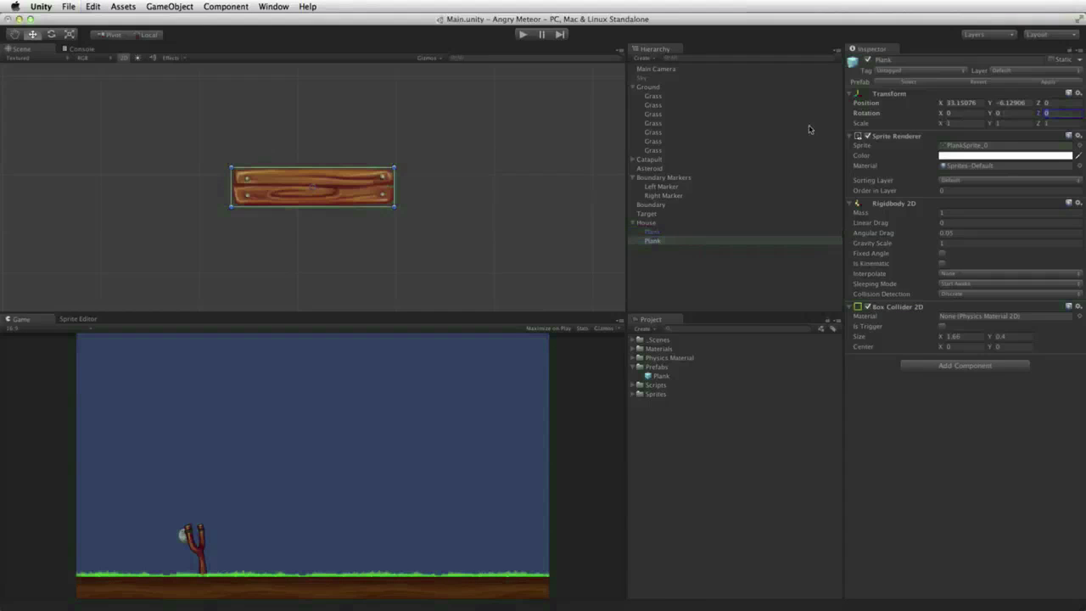
text(90)
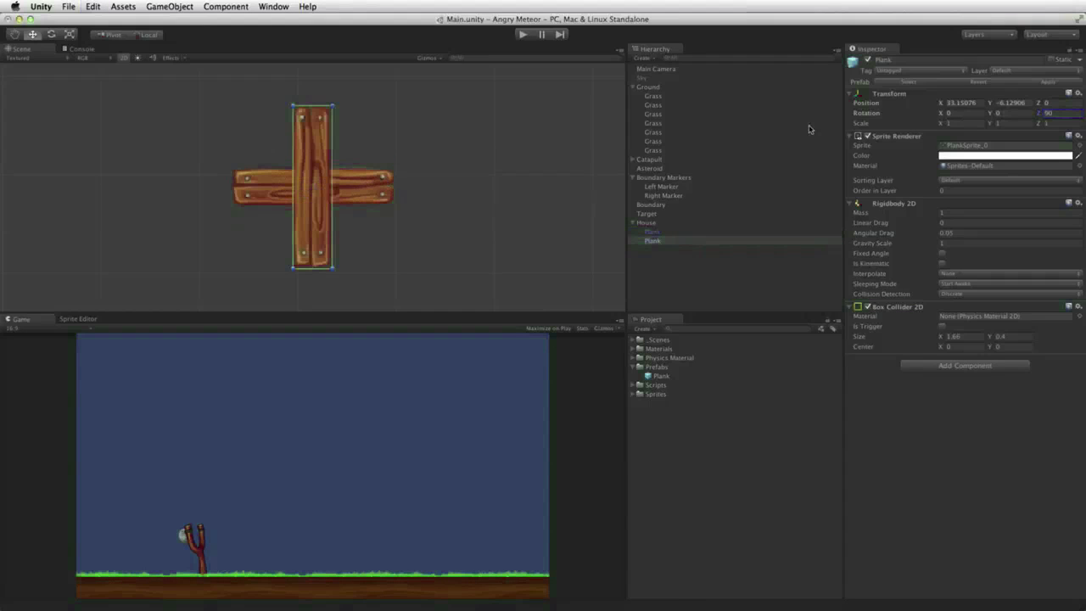
middle_drag(424, 254, 465, 151)
scroll(509, 165, down, 5)
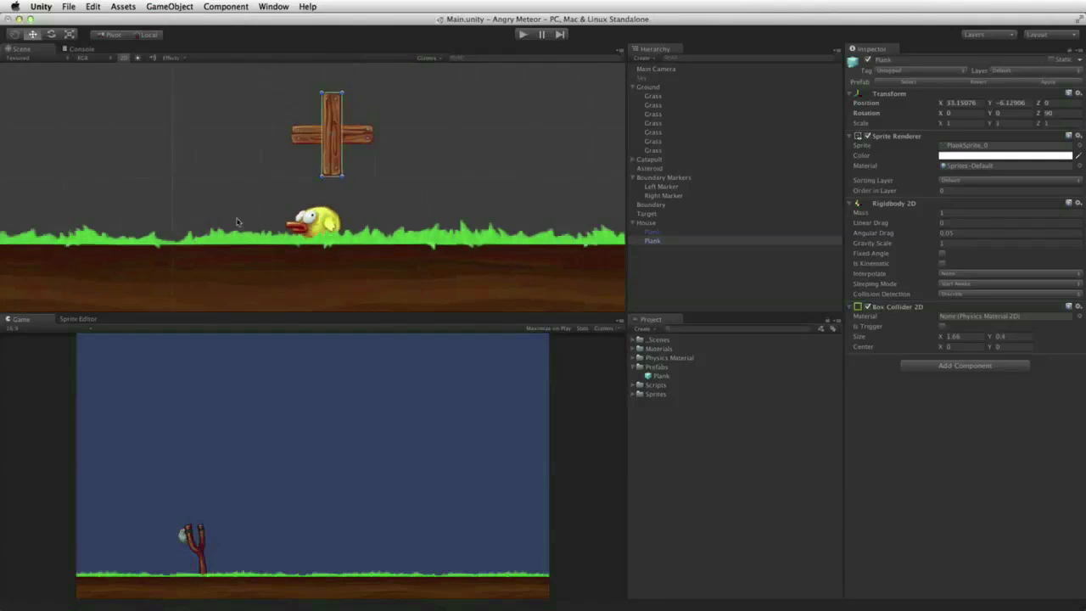
drag(324, 165, 363, 219)
- Duplicate the upright plank, place the copy right of the Target at X 33.62, and center the horizontal plank across both uprights
key(super+d)
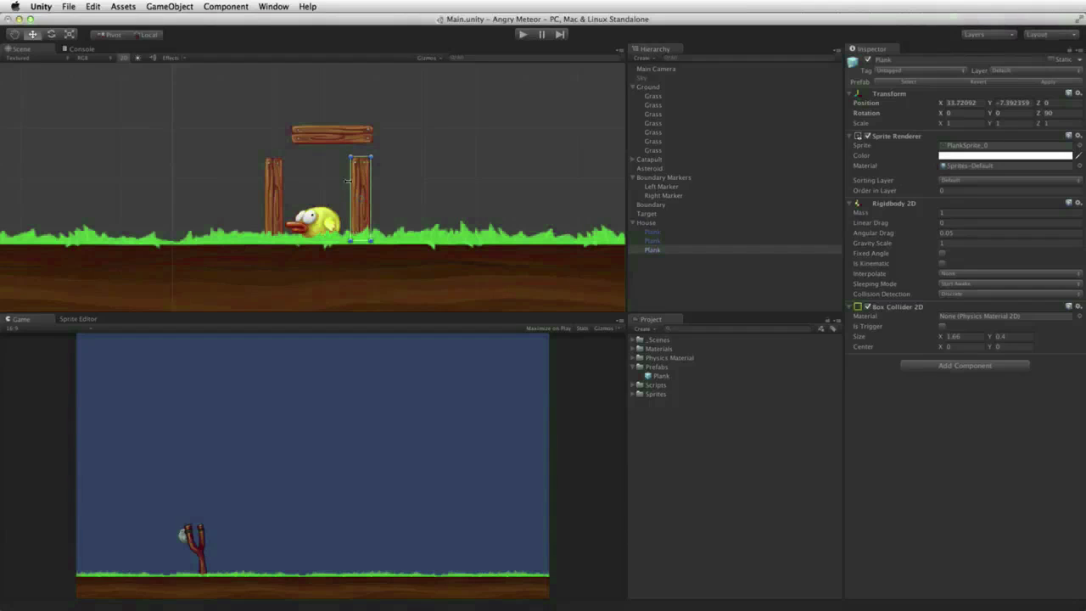
drag(361, 167, 294, 167)
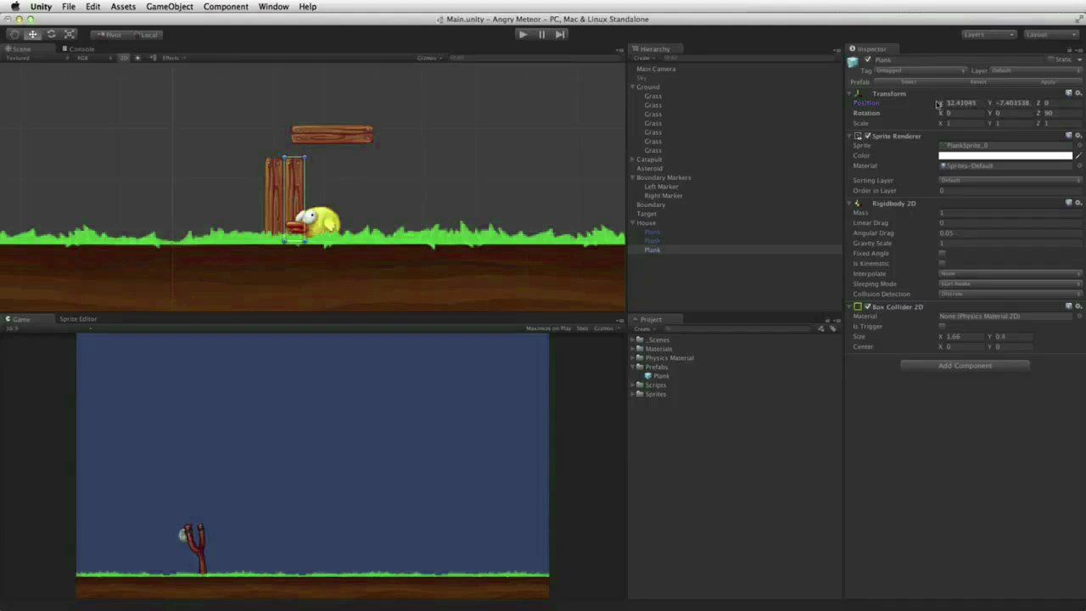
mouse_move(941, 104)
mouse_down()
mouse_move(978, 105)
mouse_move(958, 111)
mouse_up()
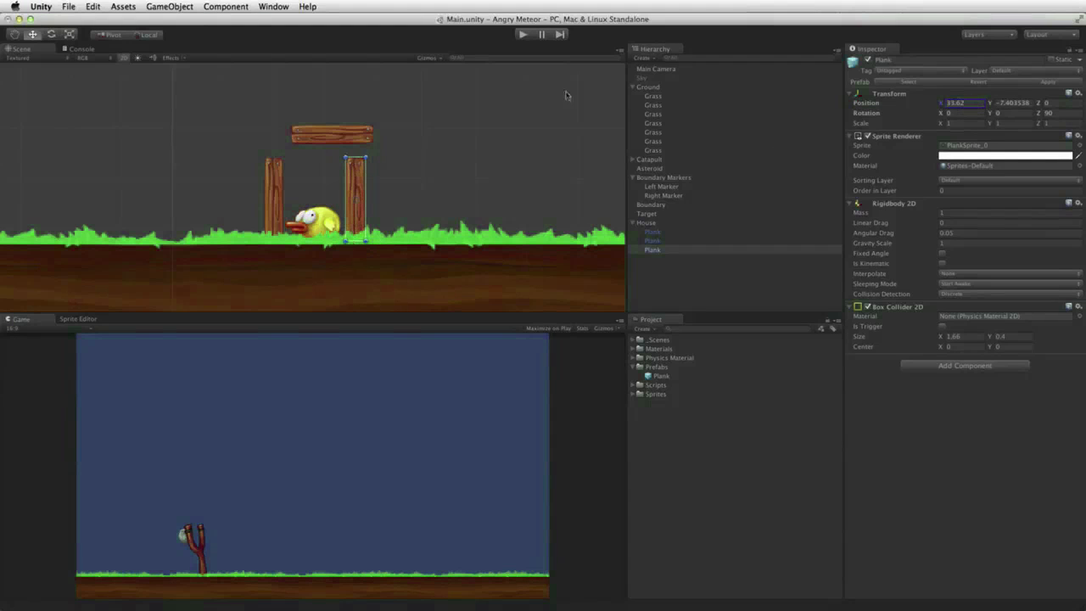
click(651, 231)
mouse_move(359, 140)
mouse_down()
mouse_move(338, 146)
mouse_move(344, 152)
mouse_up()
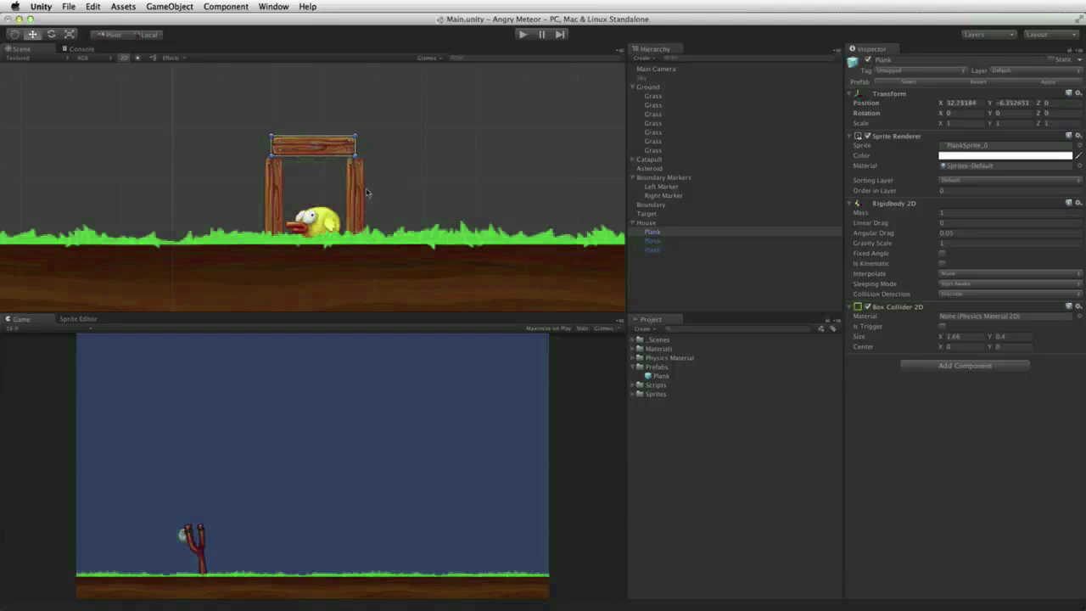
- Duplicate the horizontal plank and right upright together, switch the handles to Center and Global, and place the copies as an adjoining right bay
shift+click(360, 198)
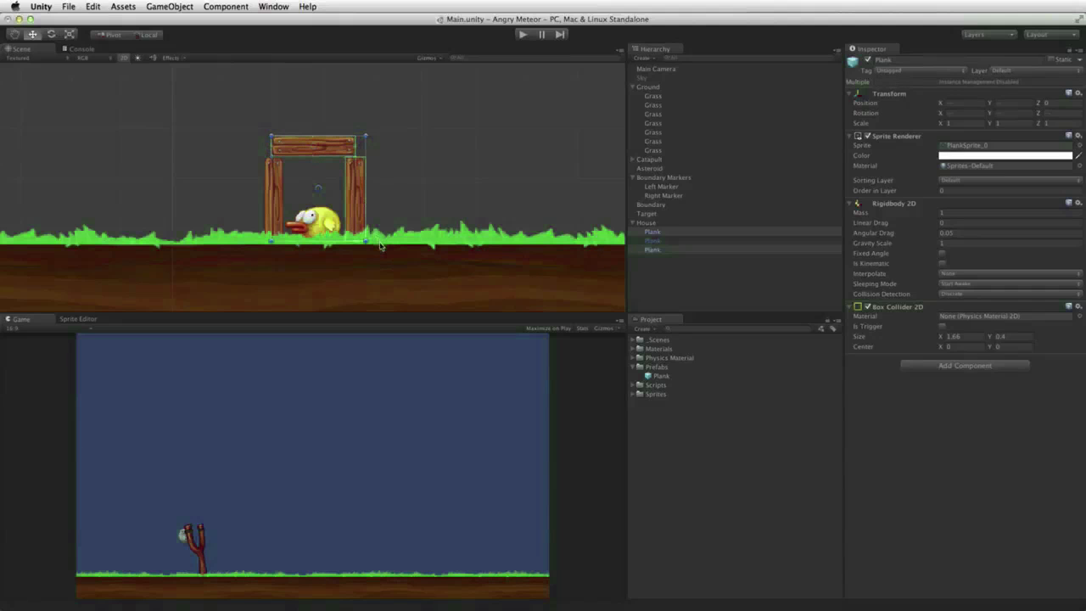
key(super+d)
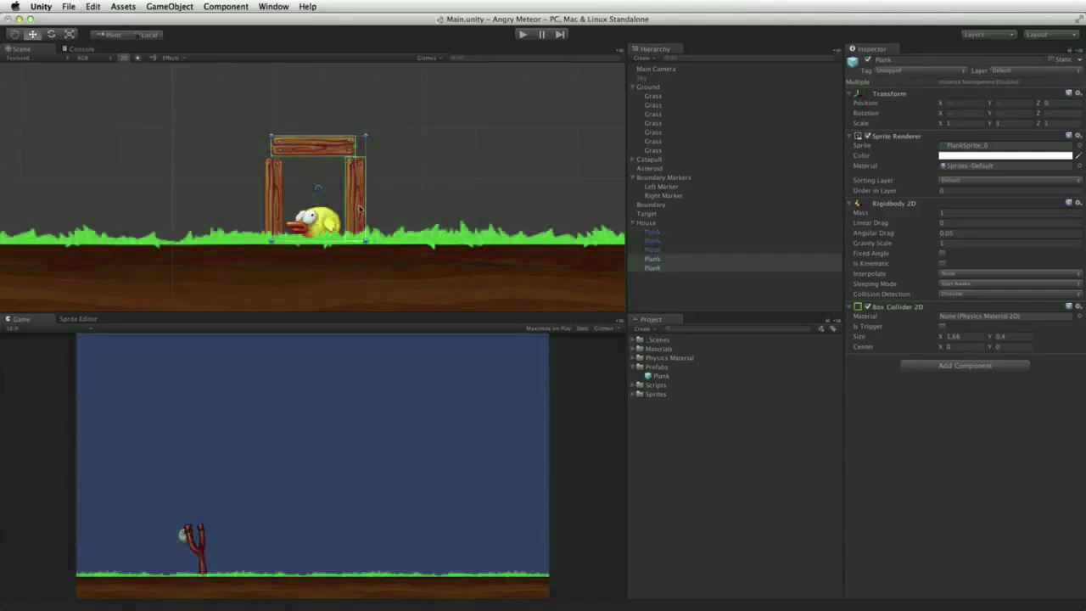
key(z)
key(x)
drag(273, 137, 366, 140)
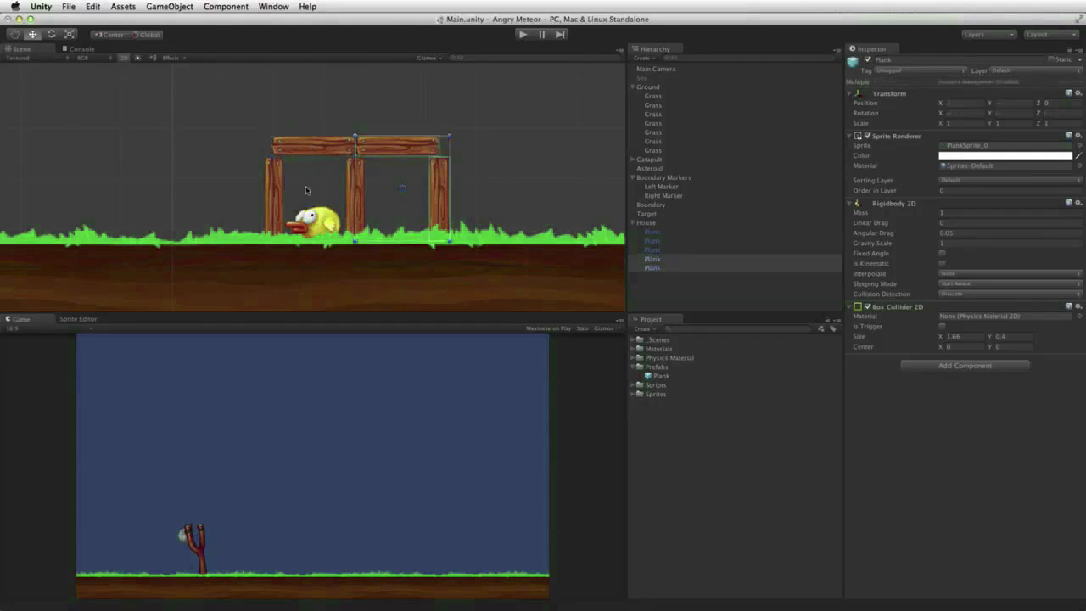
- Duplicate the middle horizontal plank and the upright left of the Target, and place the copies as an adjoining left bay
click(314, 148)
shift+click(272, 183)
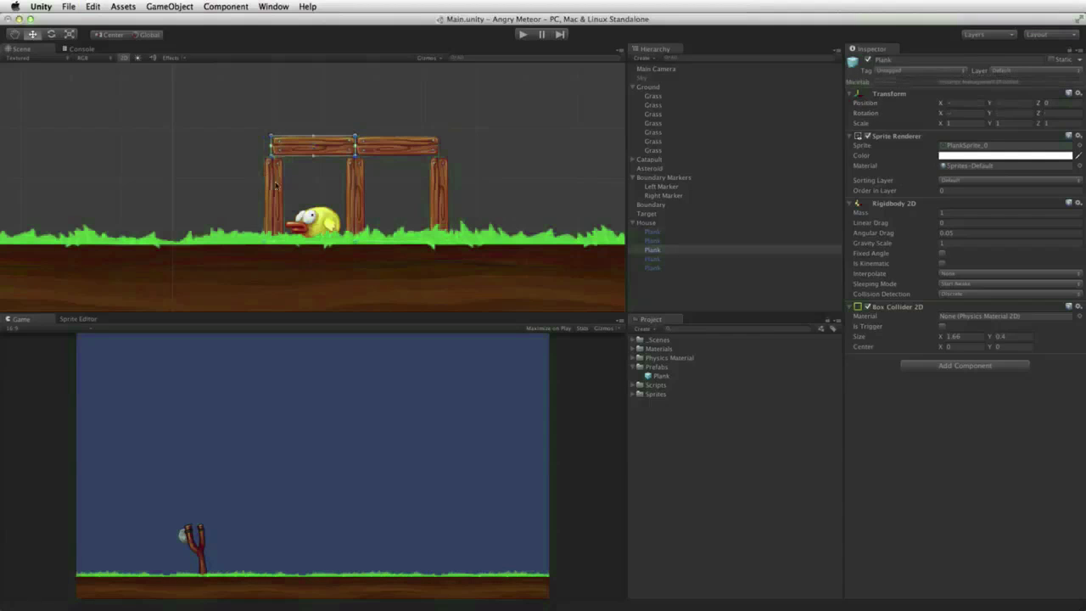
key(super+d)
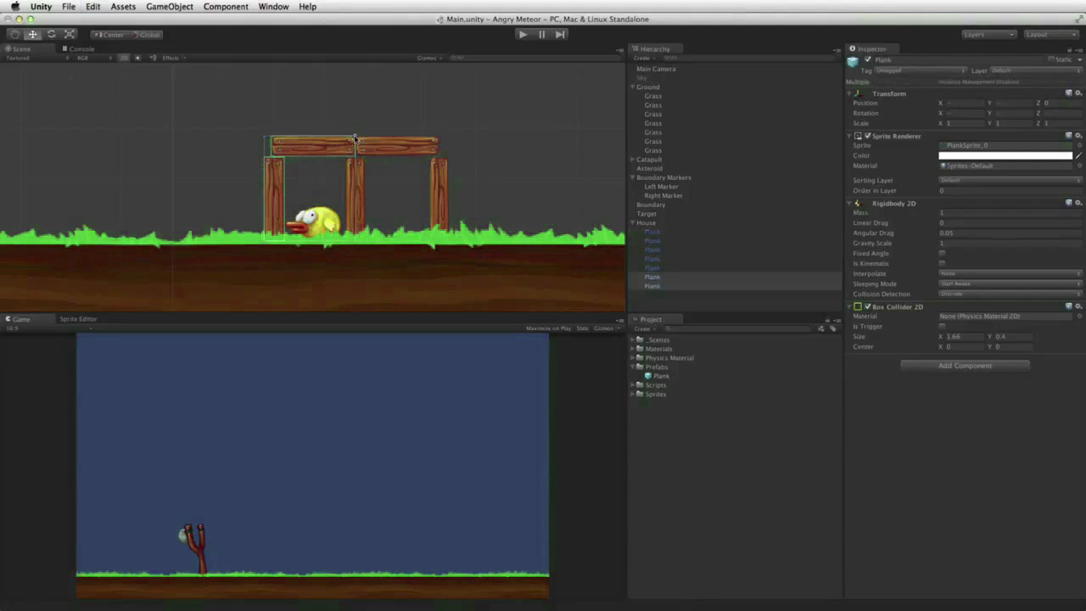
drag(356, 138, 273, 139)
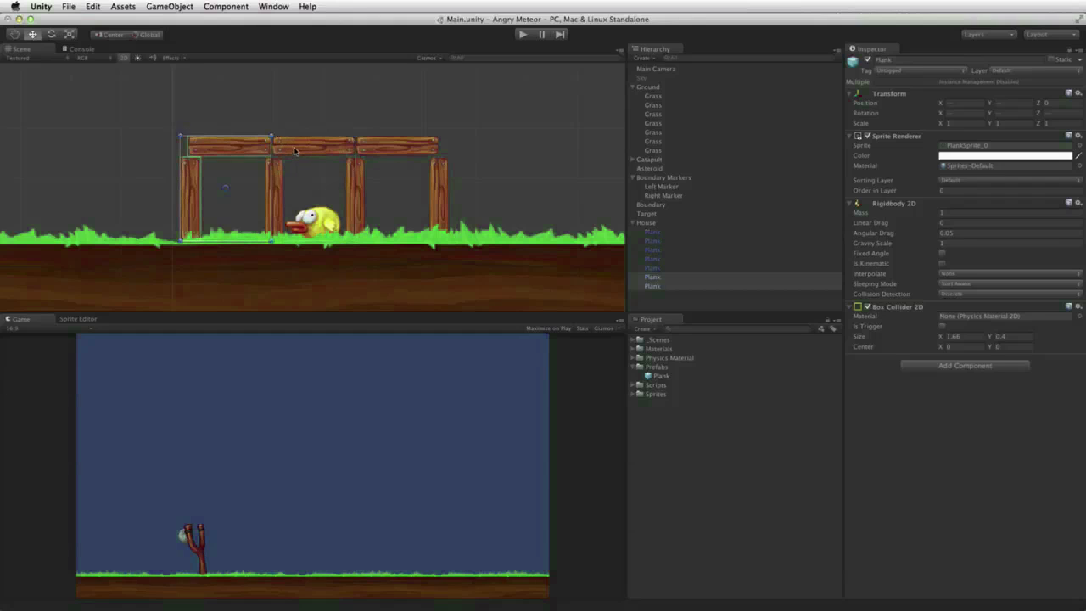
- Duplicate the three planks framing the Target and stack the copies on the middle roof plank as an upper storey
click(297, 149)
shift+click(273, 185)
shift+click(360, 190)
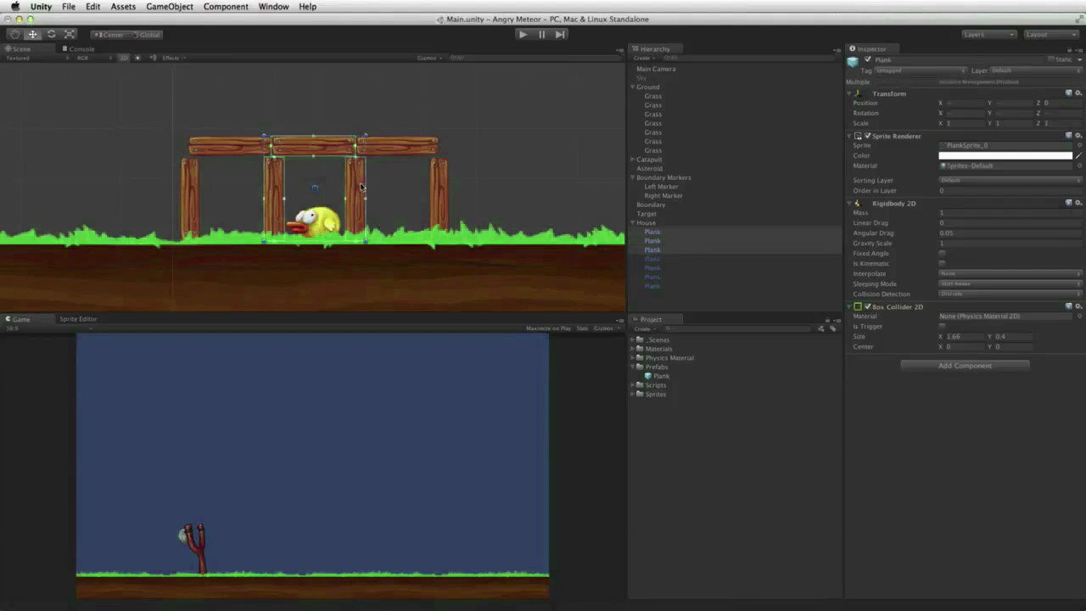
key(super+d)
drag(368, 237, 439, 159)
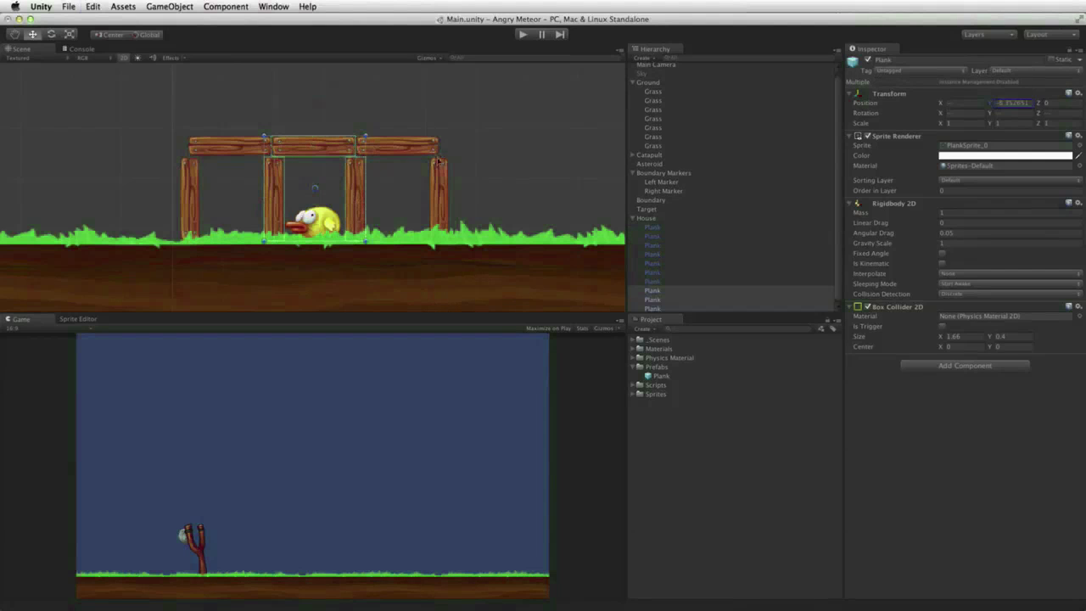
drag(326, 147, 338, 123)
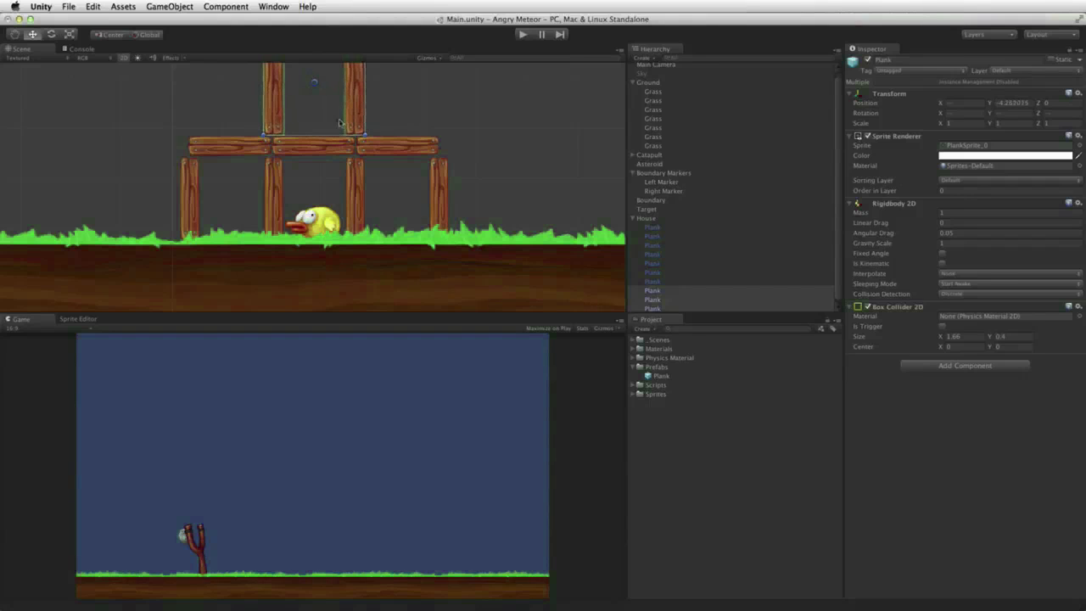
scroll(474, 194, down, 6)
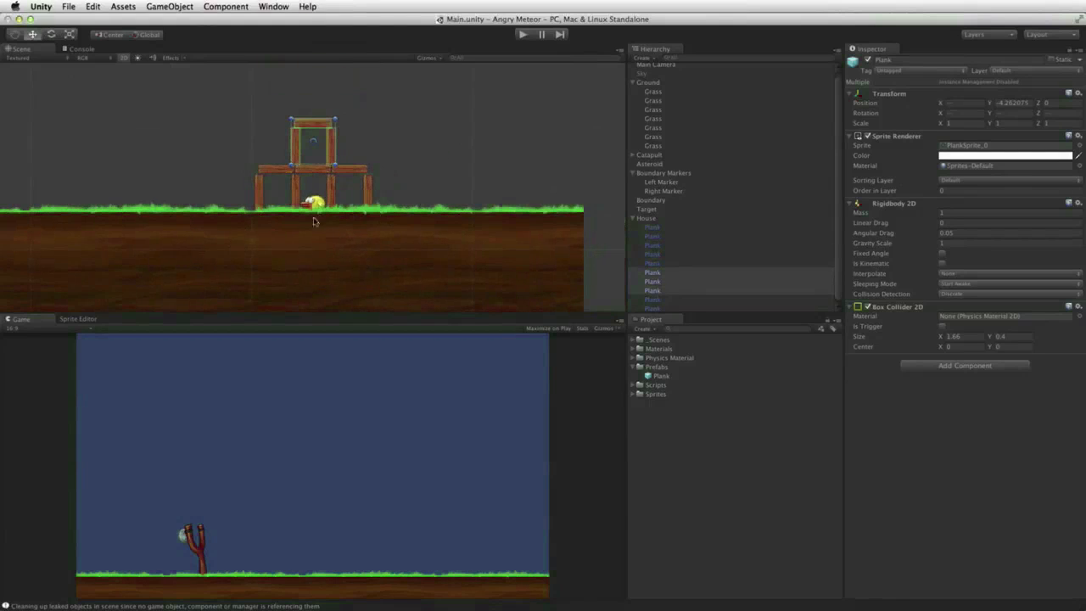
- Reactivate the Sky object and set the Plank prefab's Sorting Layer to Foreground
click(651, 73)
click(867, 59)
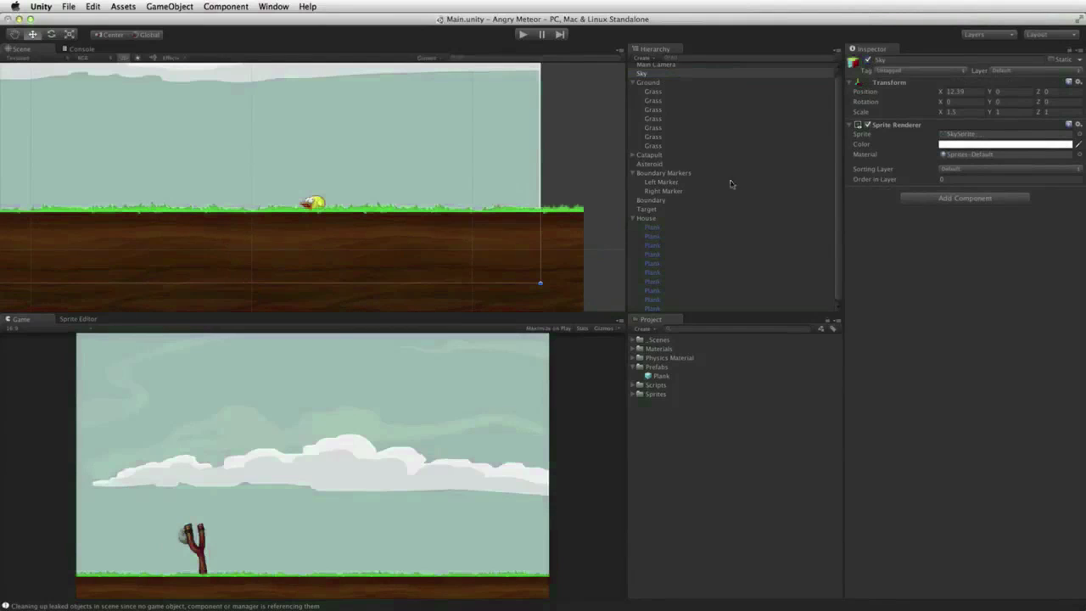
click(662, 227)
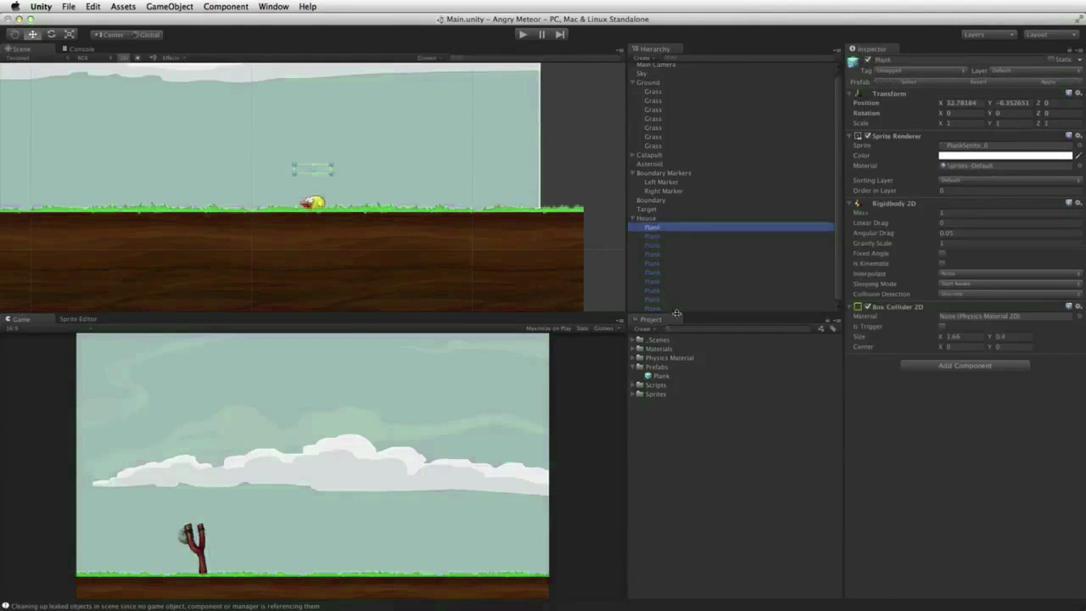
click(678, 378)
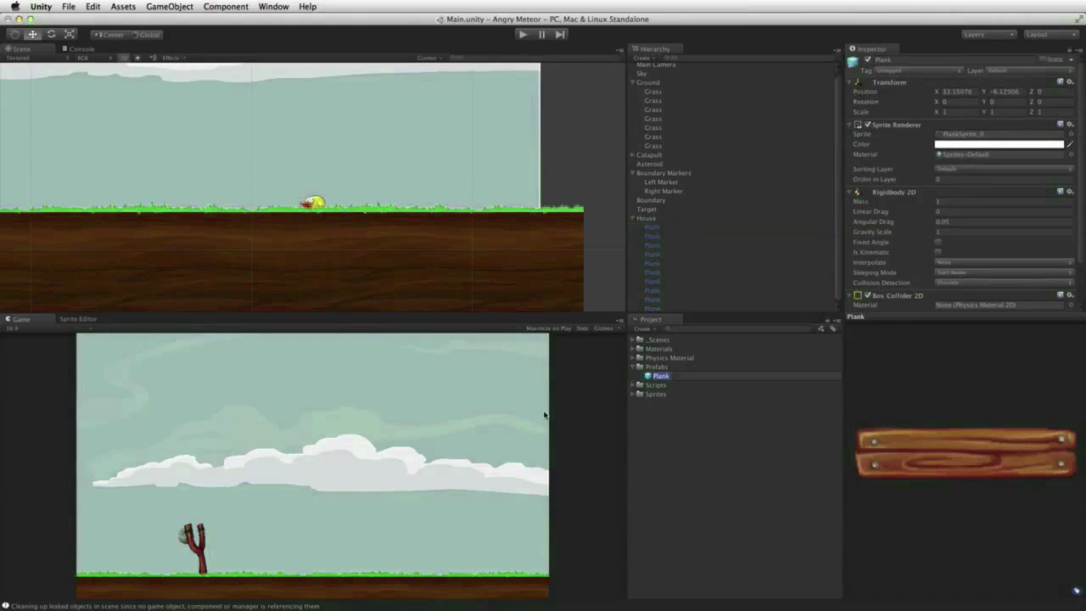
click(660, 473)
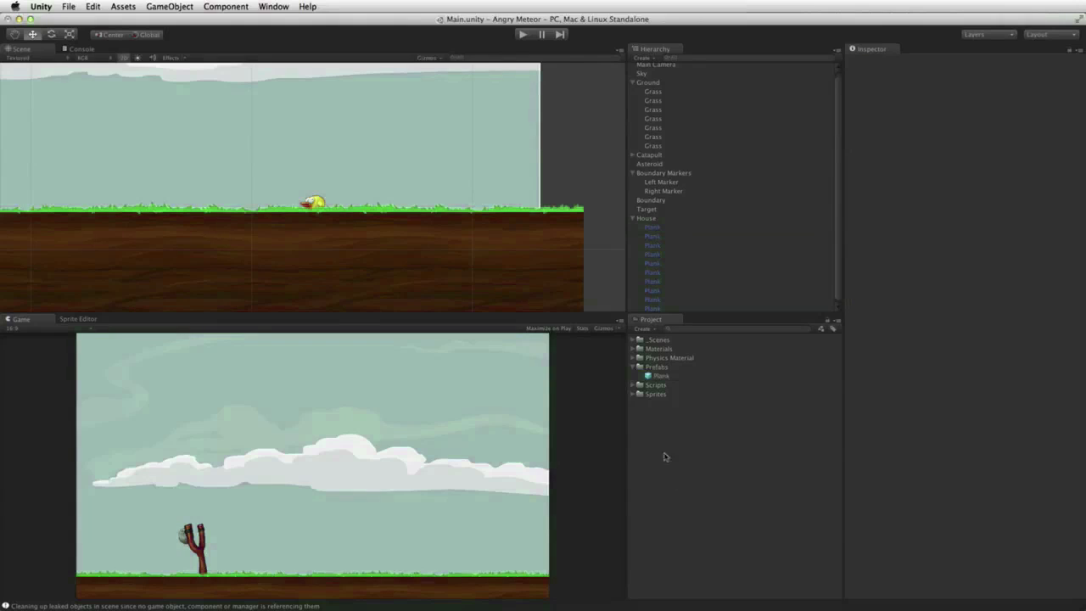
click(680, 377)
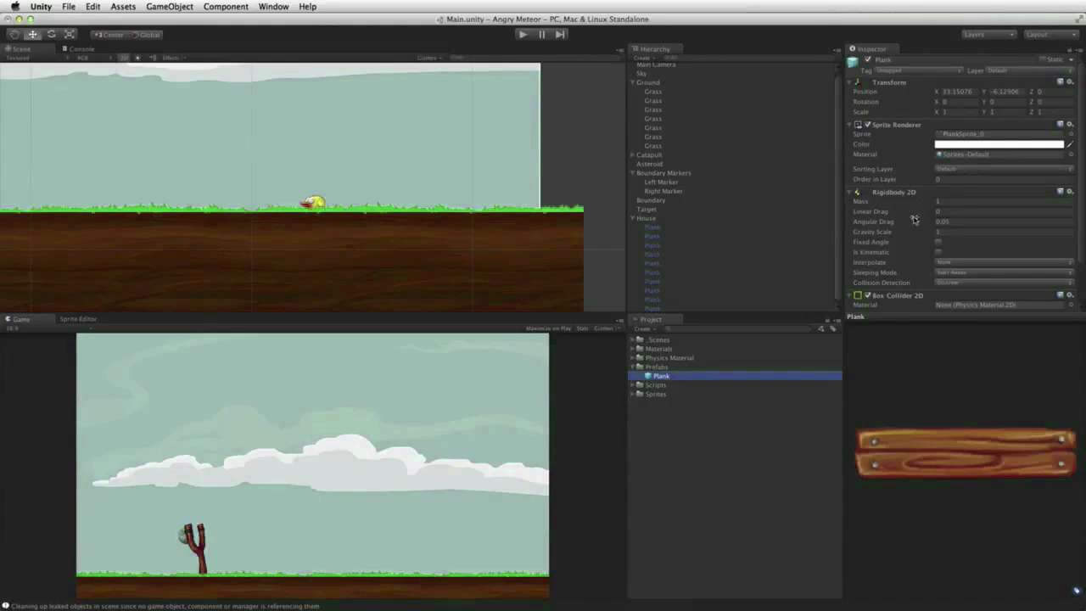
click(947, 170)
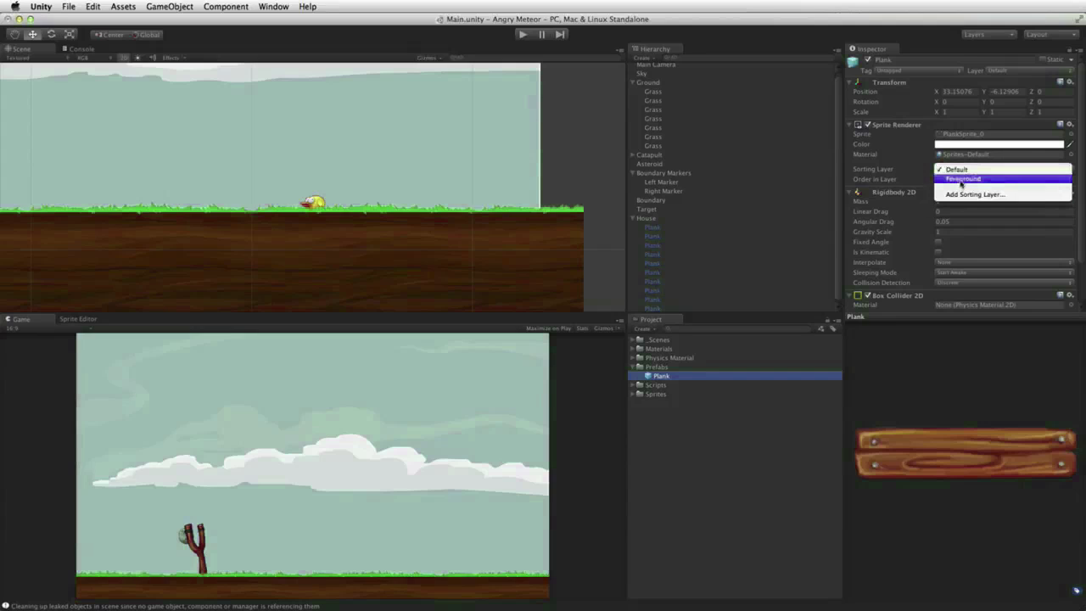
click(959, 182)
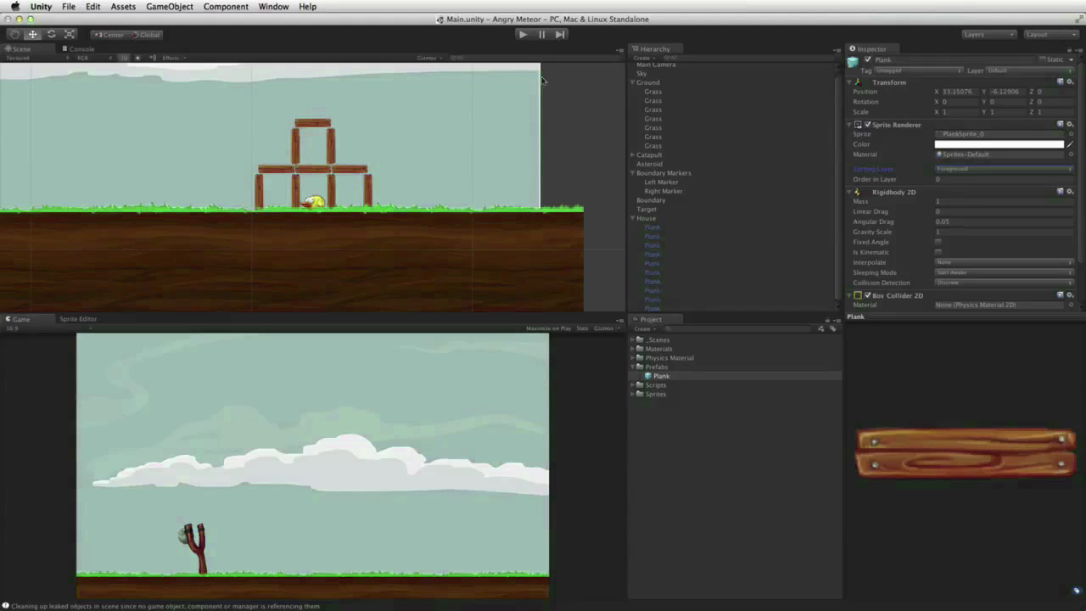
- Play-test the scene by launching the asteroid from the catapult at the House with various pulls and angles, and end play mode
click(521, 35)
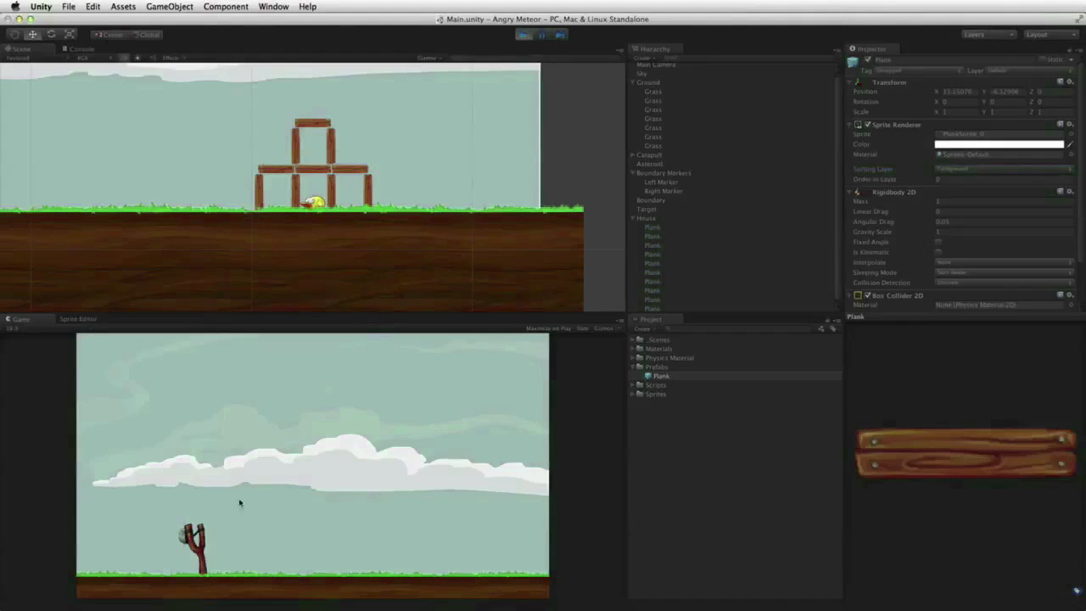
drag(188, 538, 134, 546)
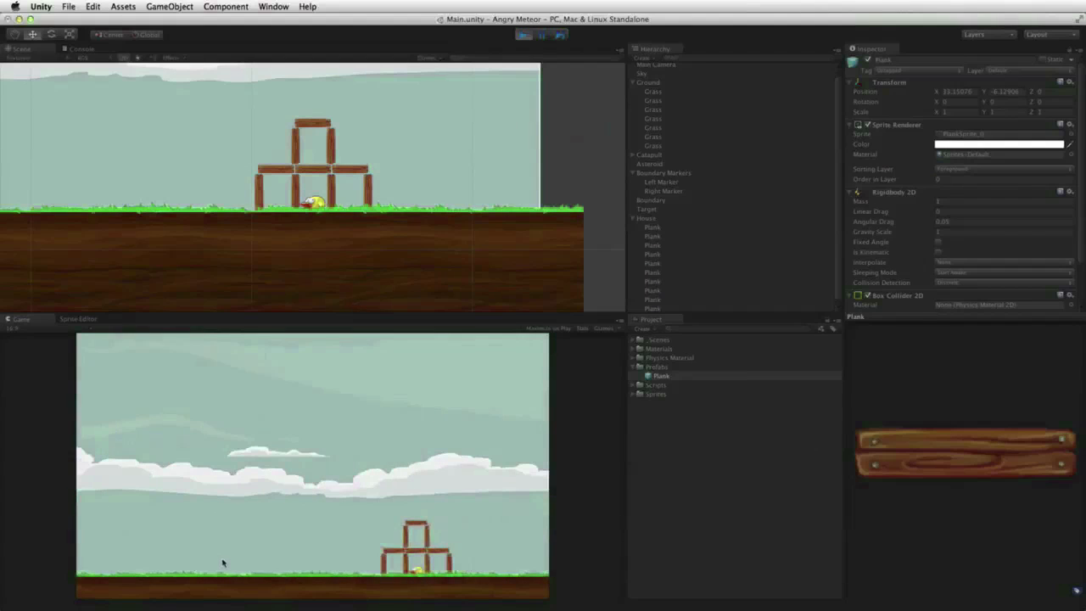
drag(190, 536, 140, 546)
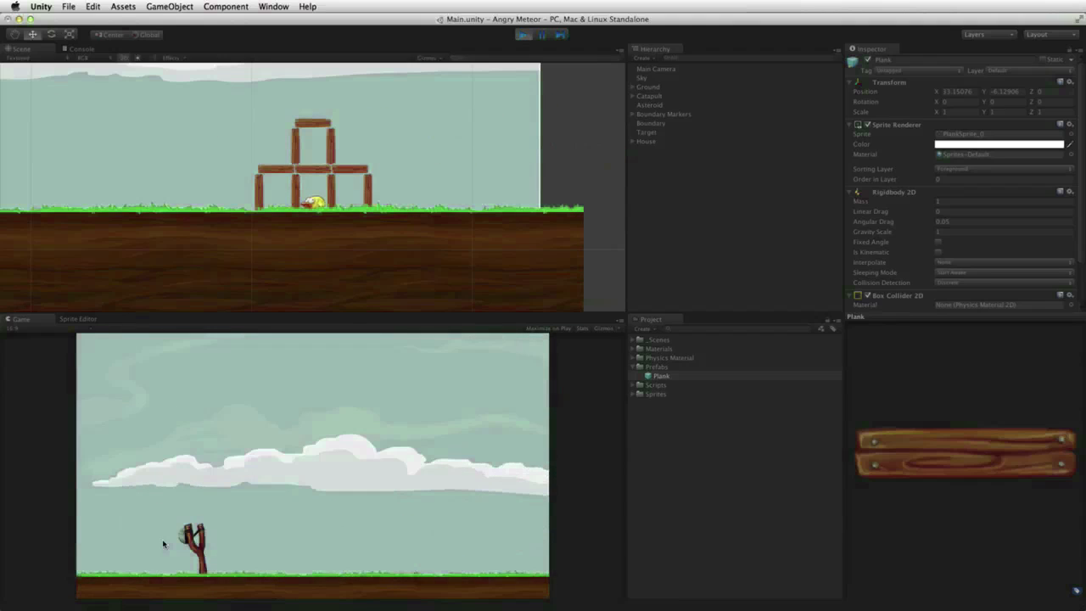
drag(186, 538, 175, 538)
drag(158, 531, 160, 560)
drag(183, 534, 125, 541)
drag(185, 533, 161, 560)
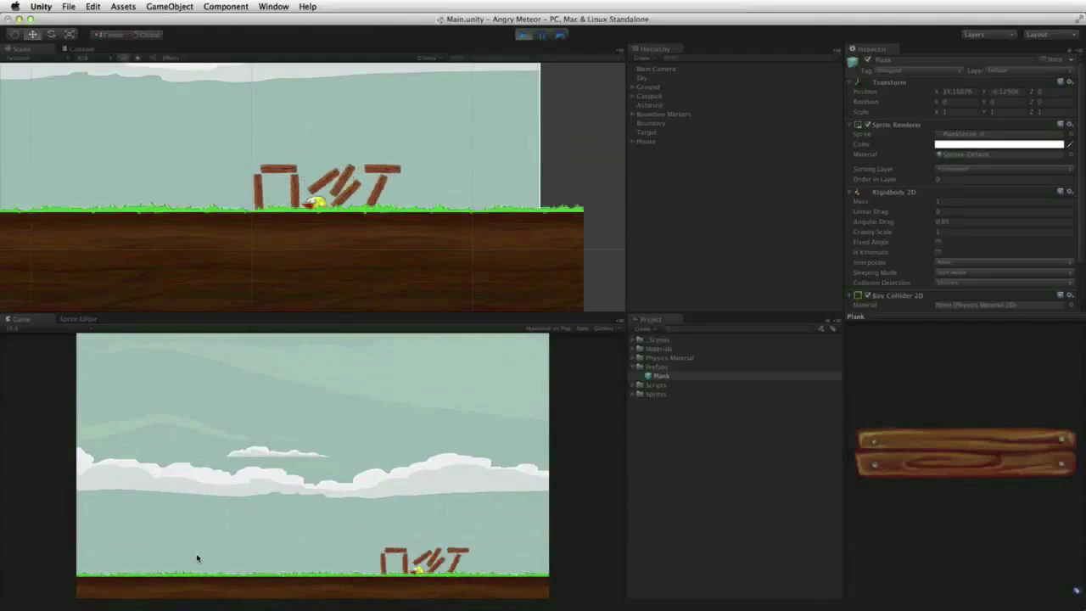
drag(187, 534, 167, 571)
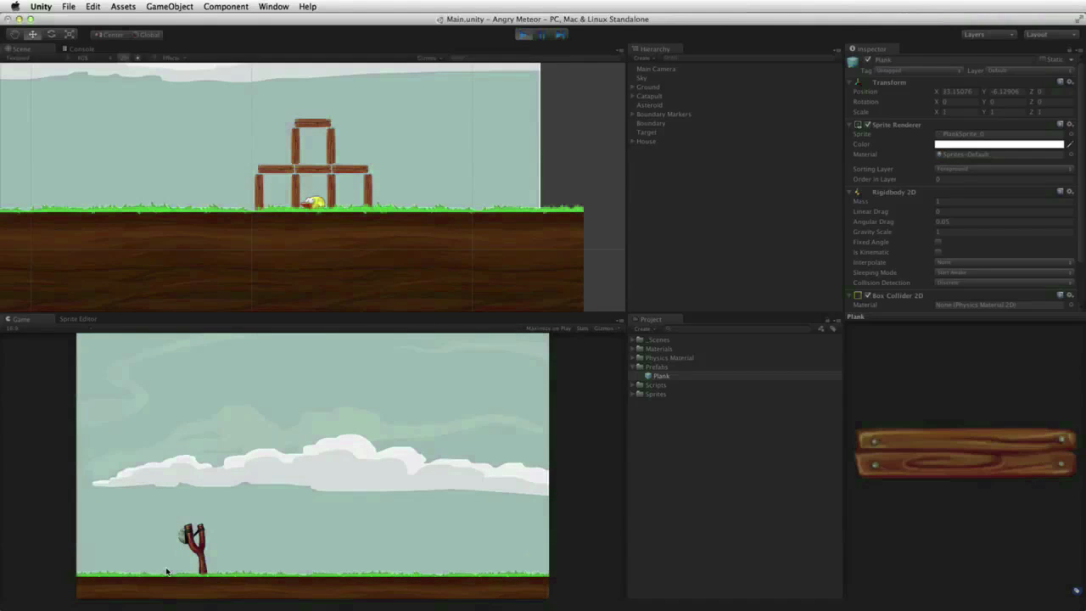
drag(187, 532, 155, 541)
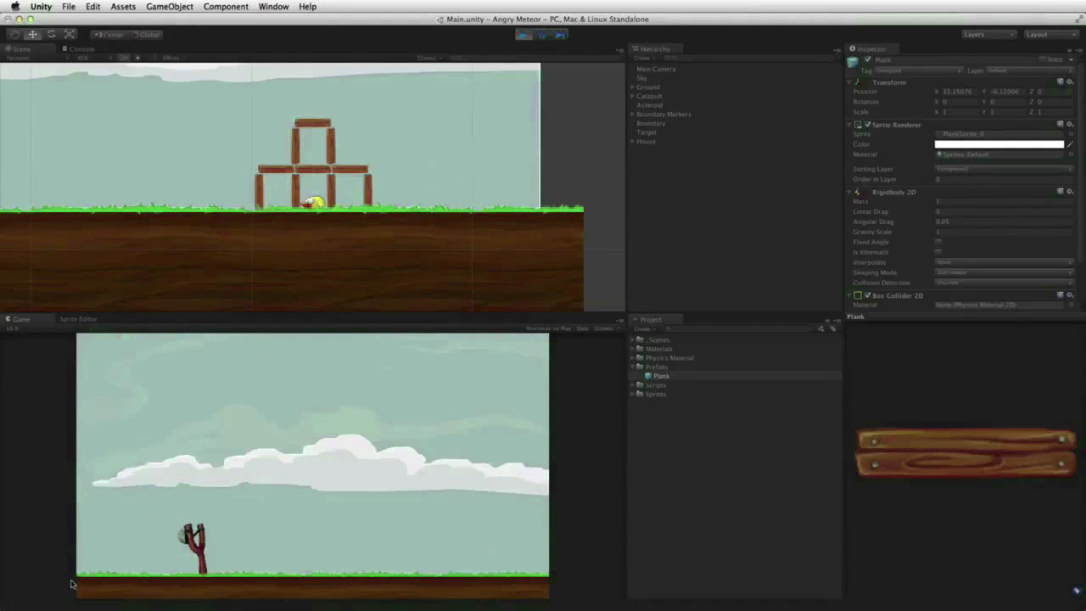
drag(189, 539, 146, 540)
click(528, 36)
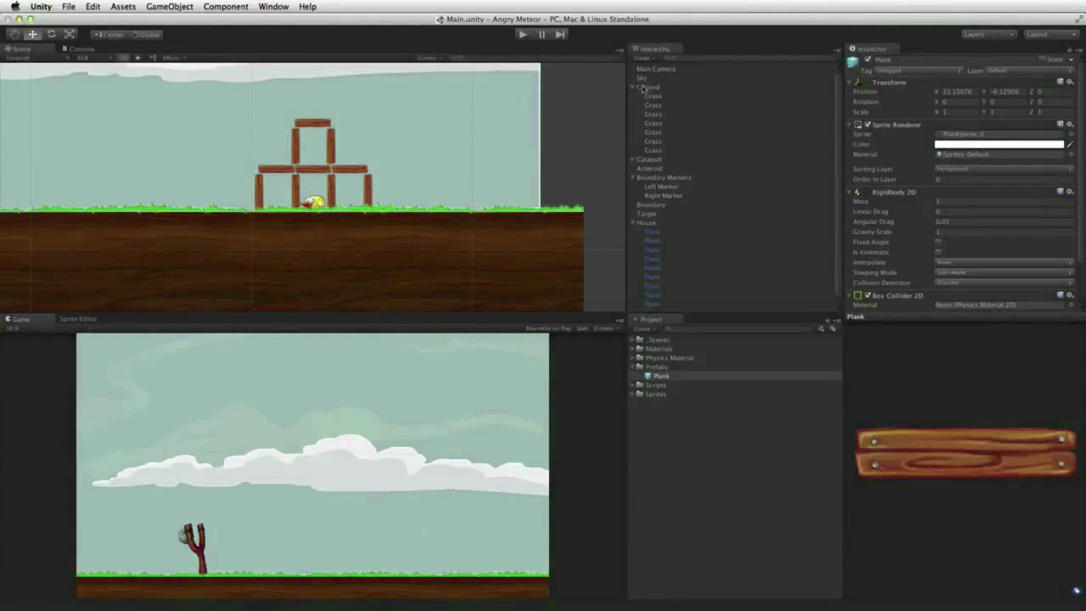
- Collapse the Boundary Markers and House groups, and add a new C# script named TargetDamage to the Target object
click(633, 114)
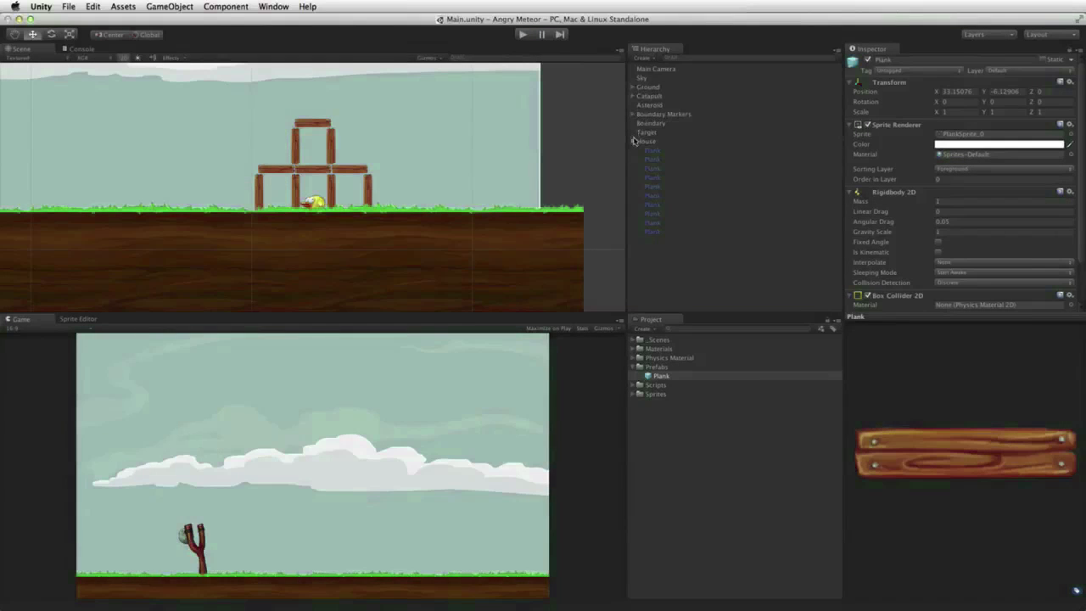
click(633, 142)
click(651, 133)
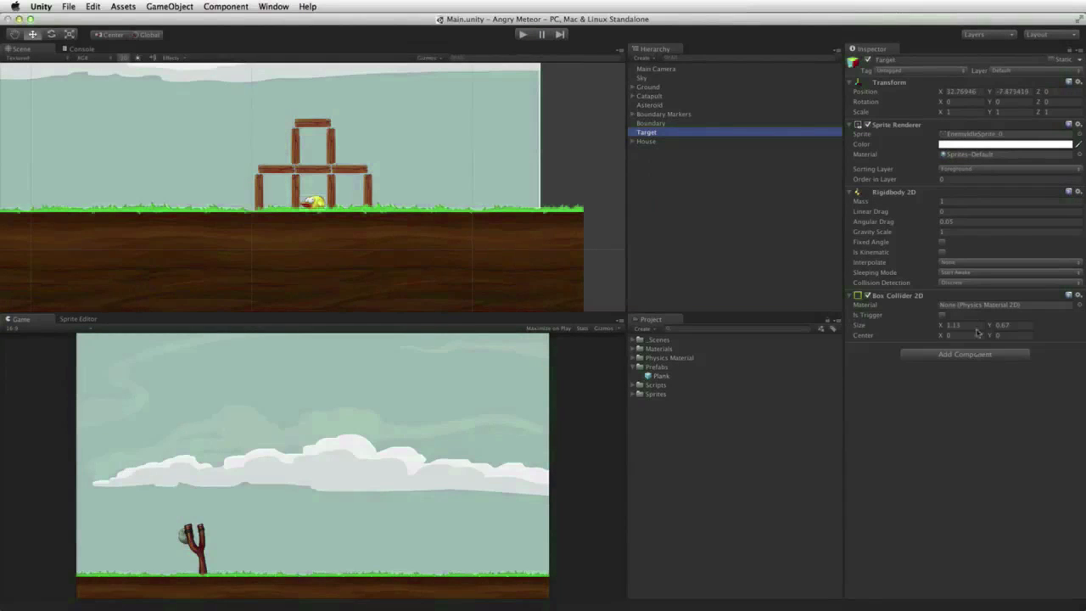
click(973, 357)
click(964, 498)
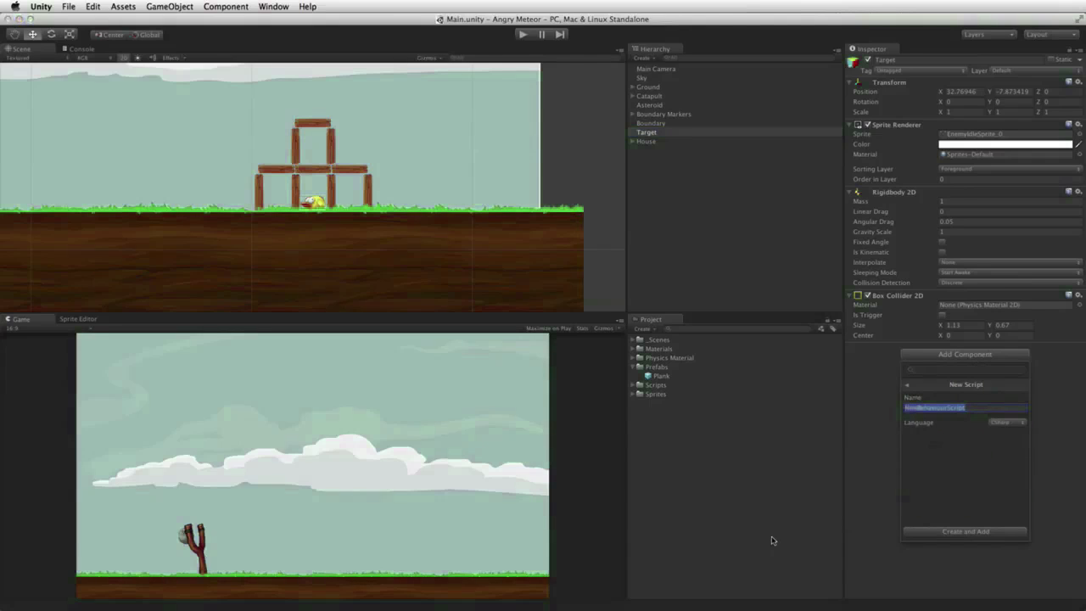
text(TargetDamage)
key(Return)
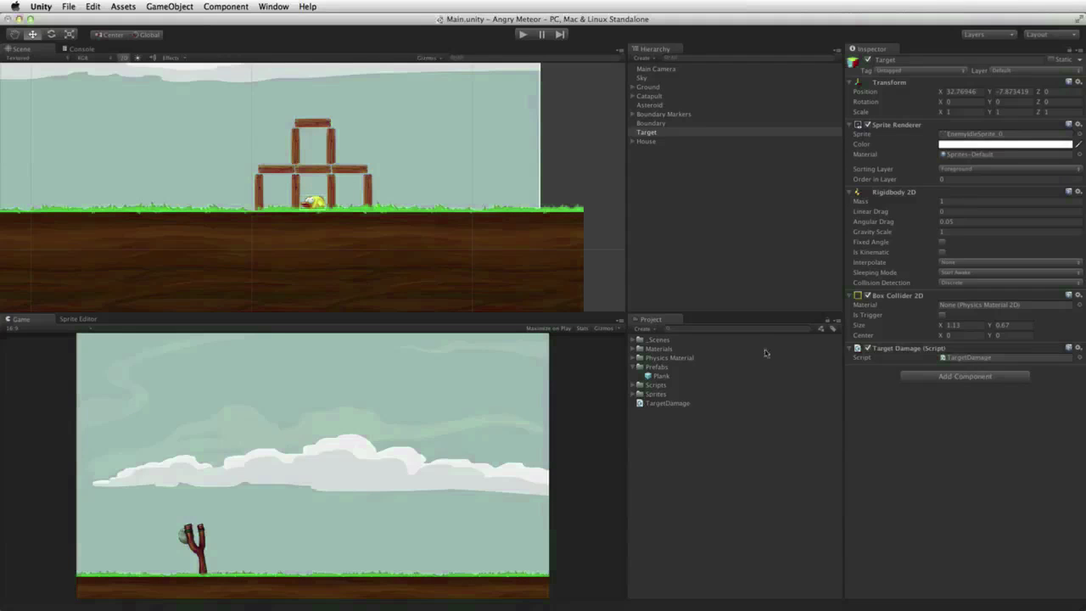
- Move the TargetDamage script into the Scripts folder and open it in MonoDevelop for editing
click(660, 404)
drag(688, 410, 667, 386)
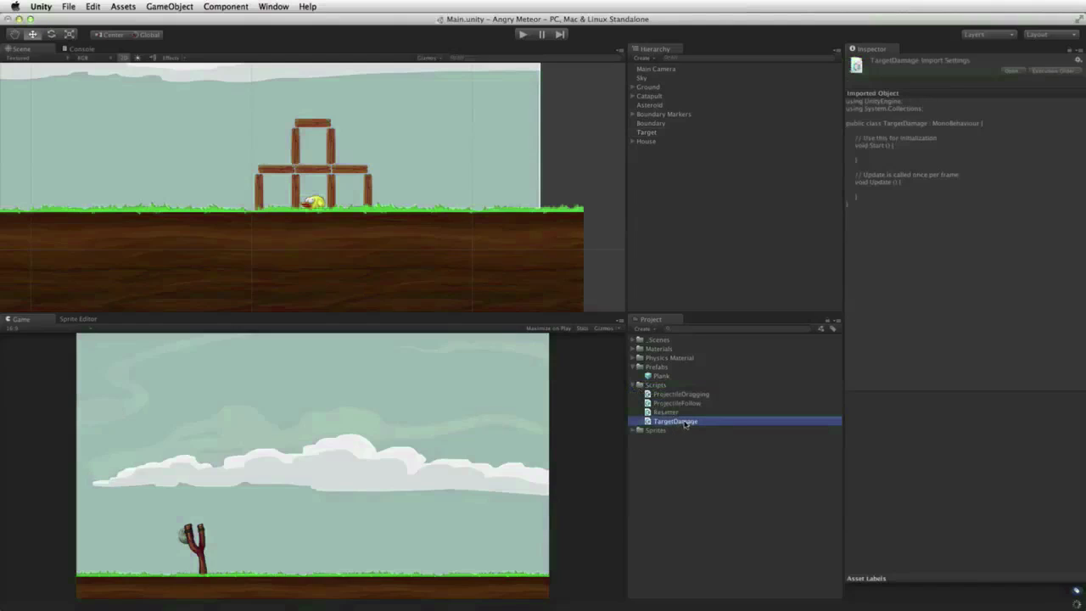
double_click(695, 422)
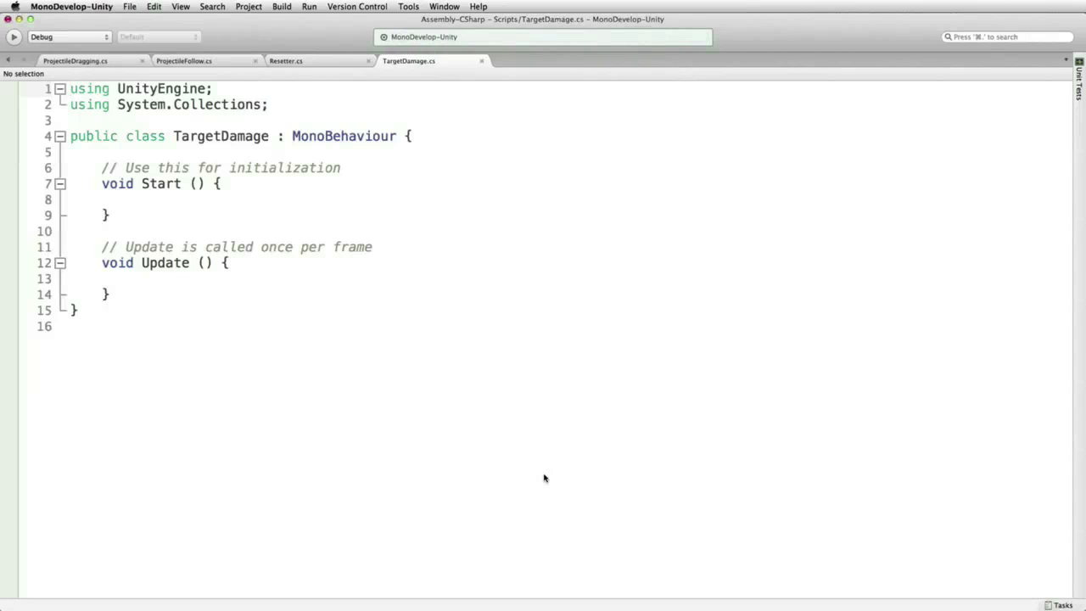
- Delete the "Use this for initialization" comment above the Start function
click(385, 247)
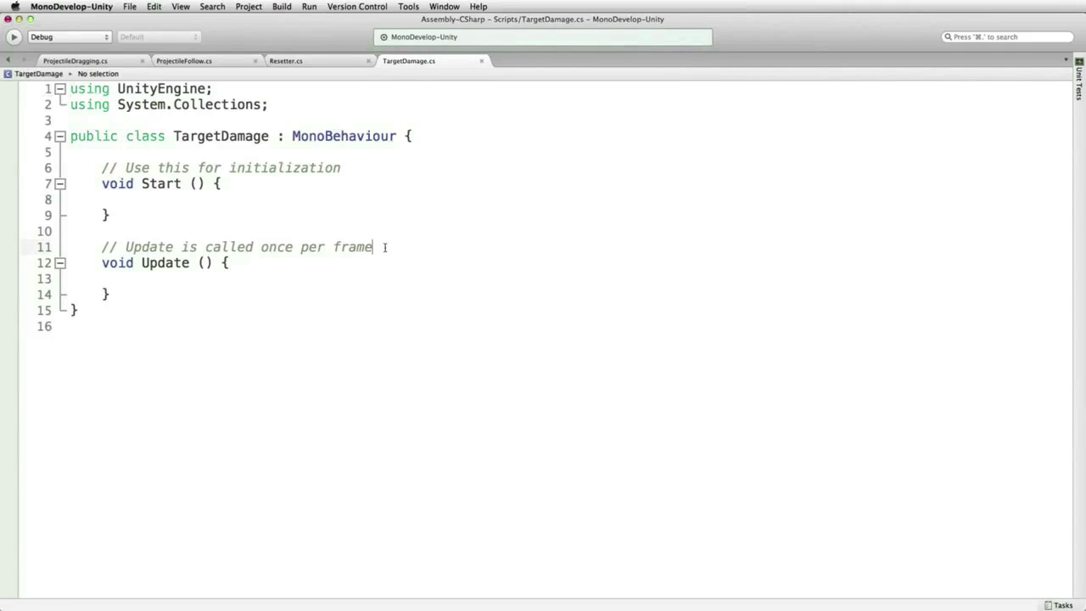
drag(355, 165, 61, 169)
key(BackSpace)
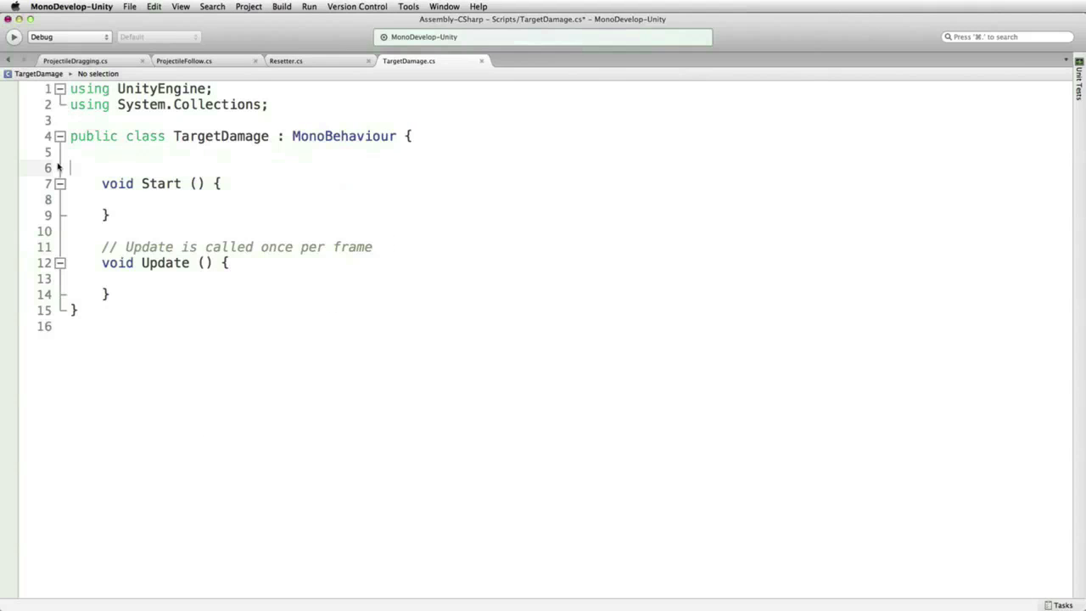
- Declare a public int variable hitPoints with value 2 at the start of the TargetDamage class
click(263, 155)
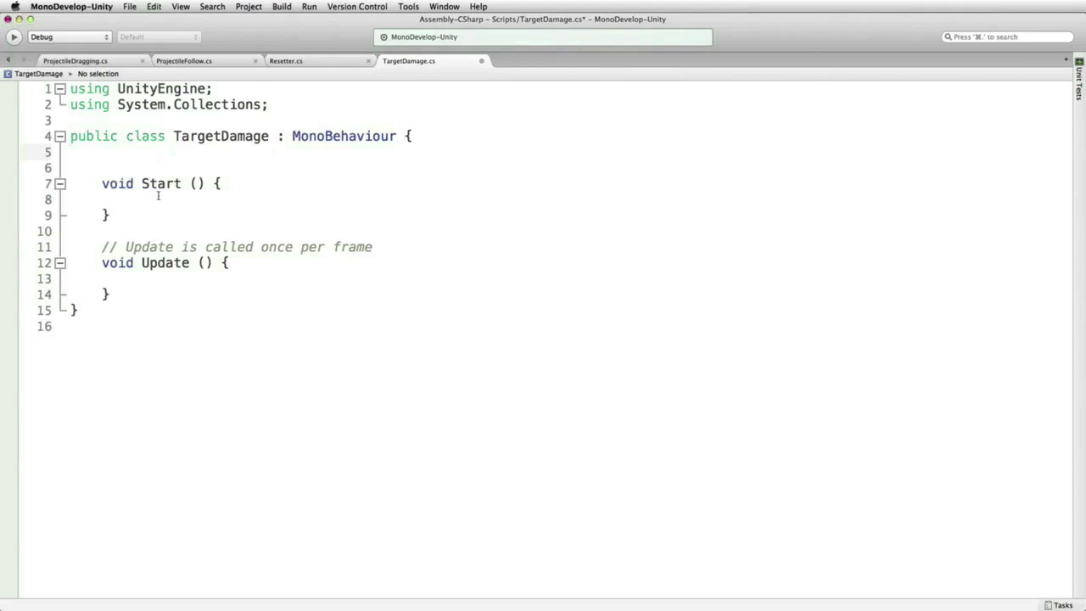
key(Return)
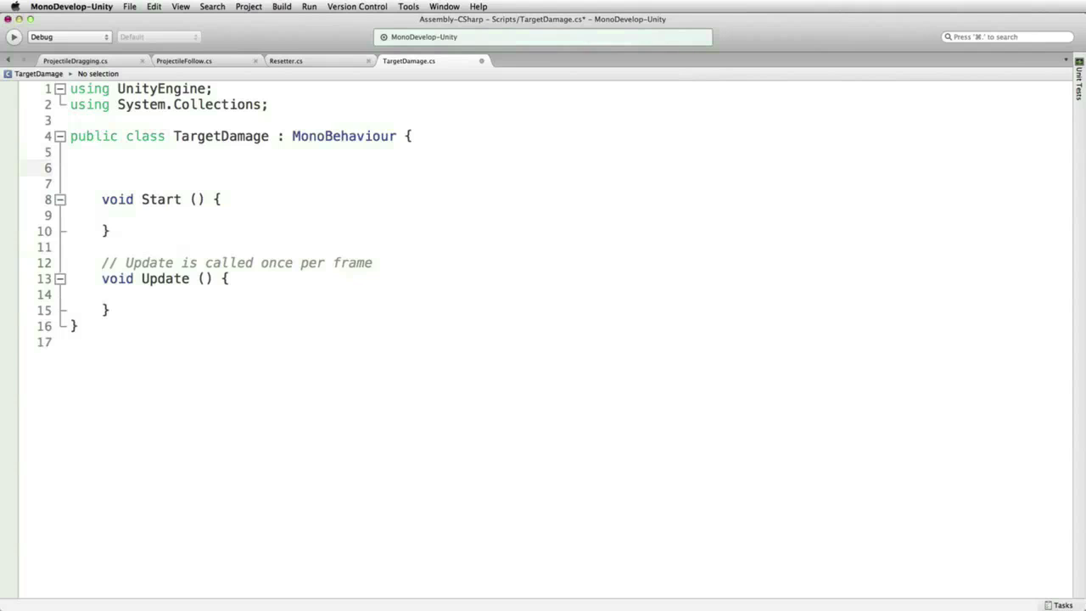
text(public int )
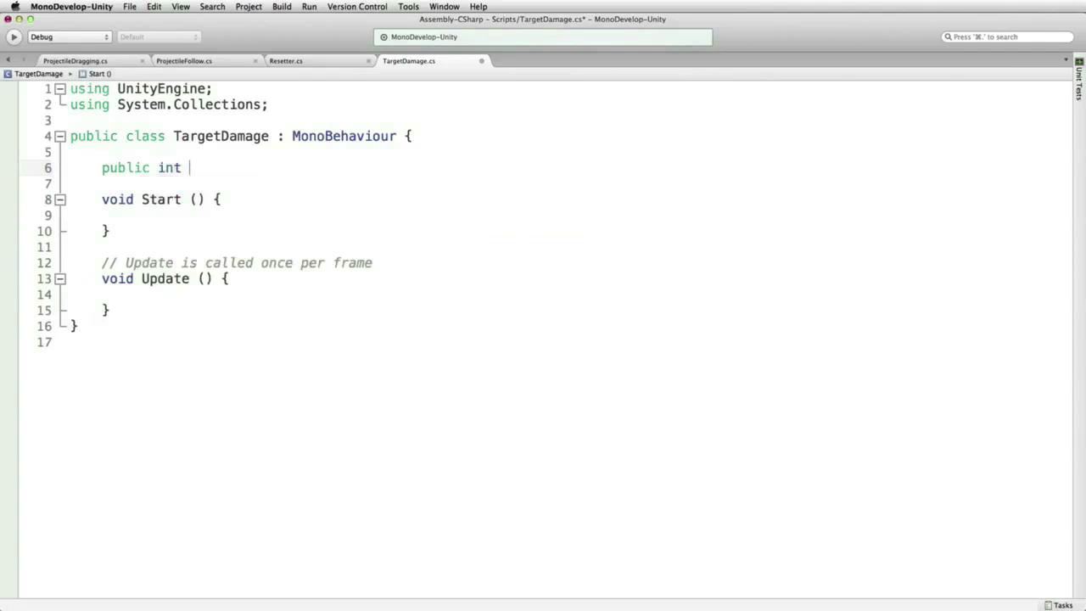
text(hitPoints)
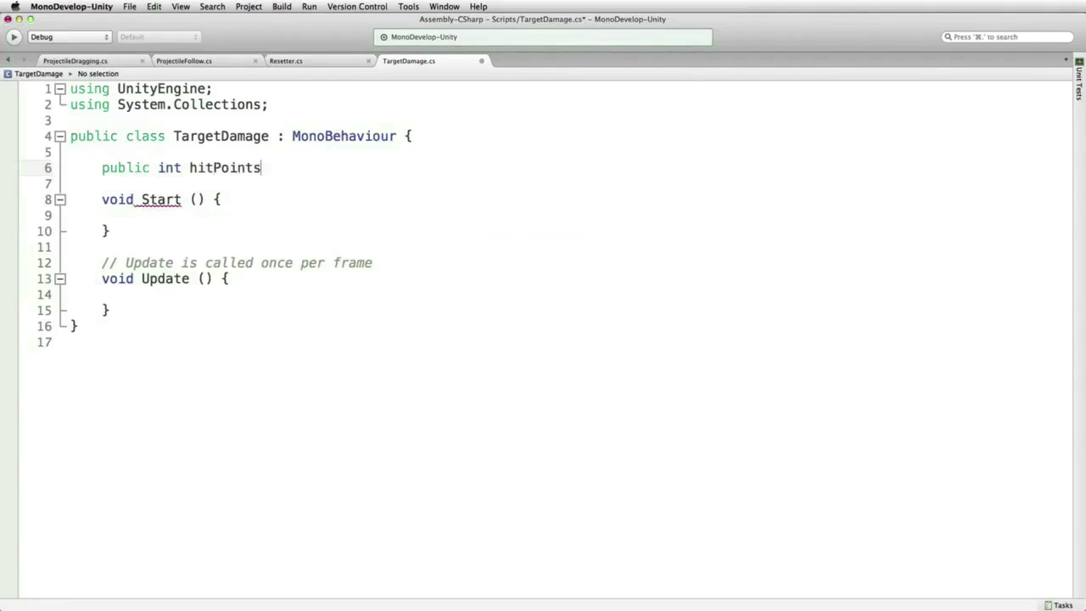
text( = 2;)
key(Return)
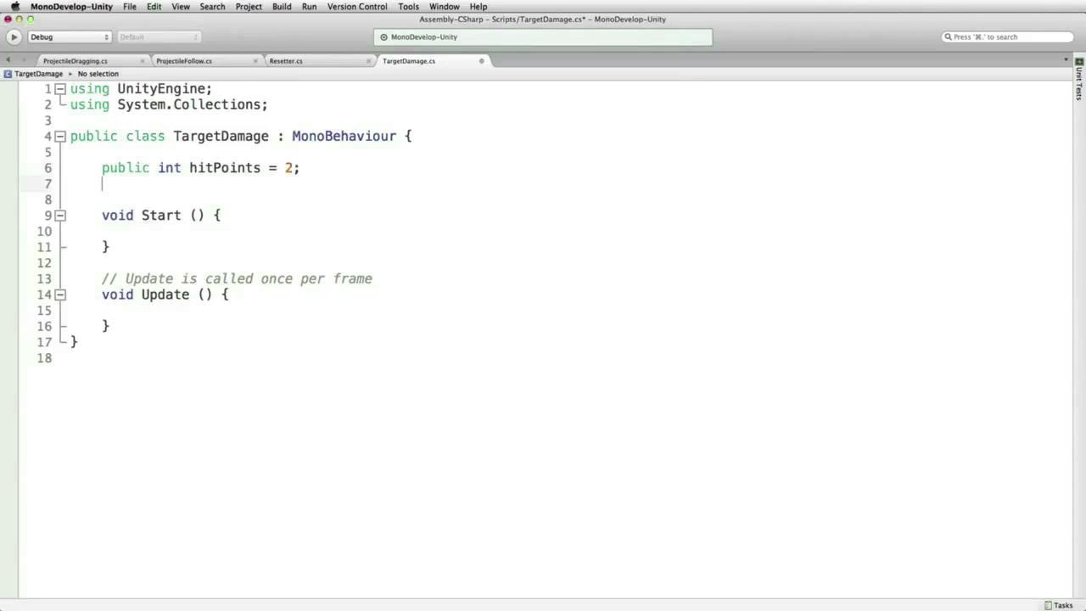
- Declare a public Sprite variable named damagedSprite below hitPoints
text(public )
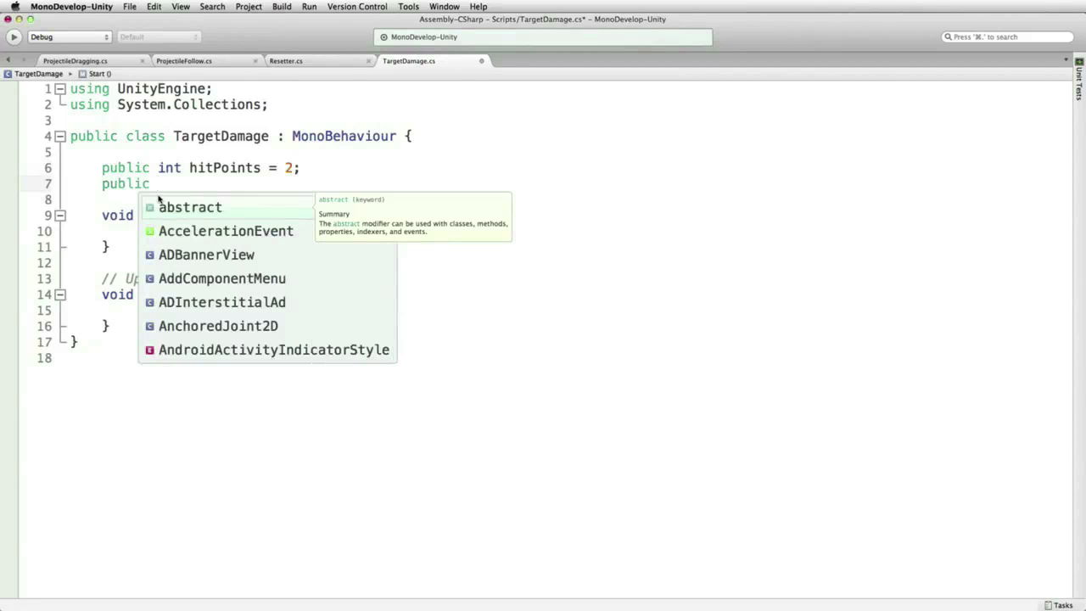
text(Spr)
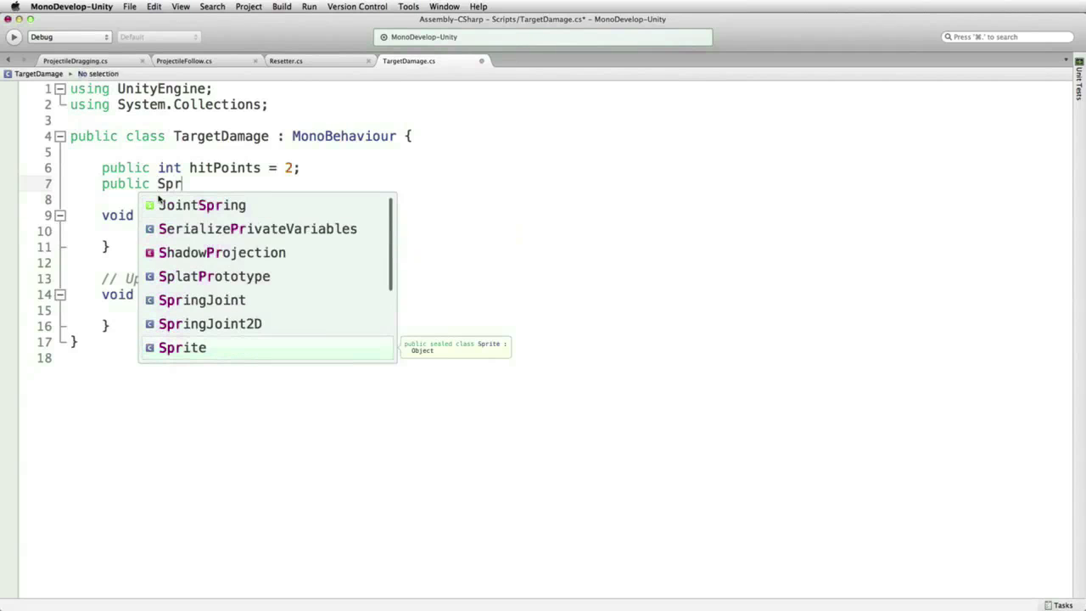
text(ite)
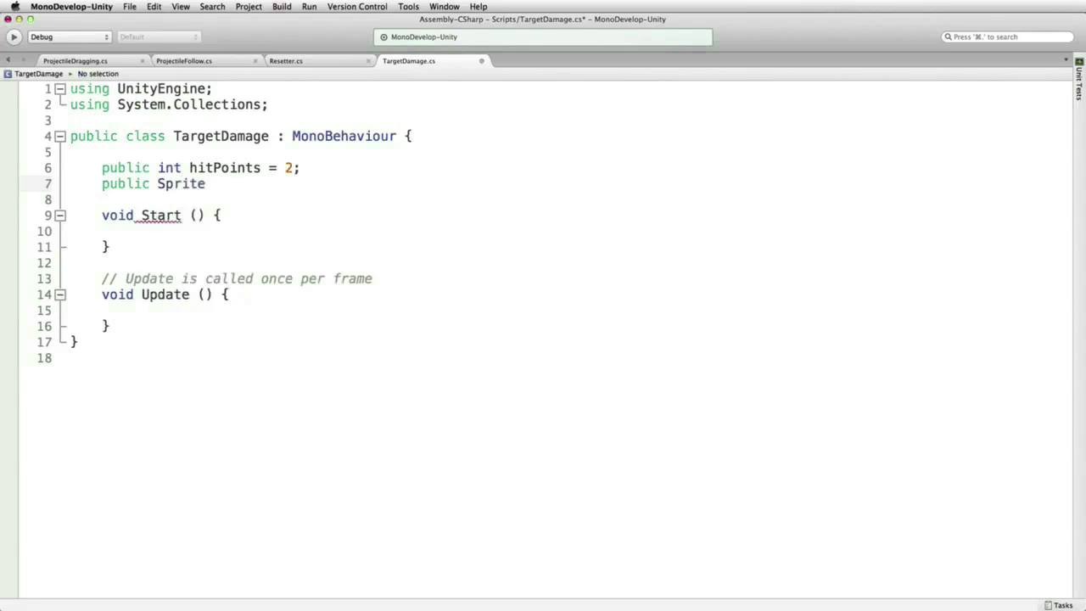
text( damagedSprite;)
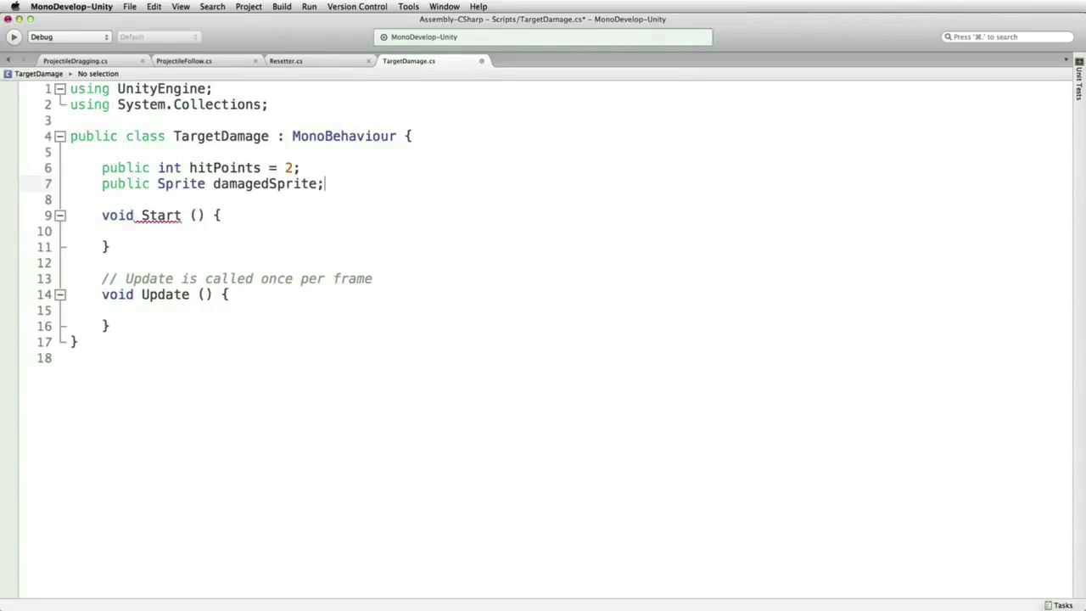
key(Return)
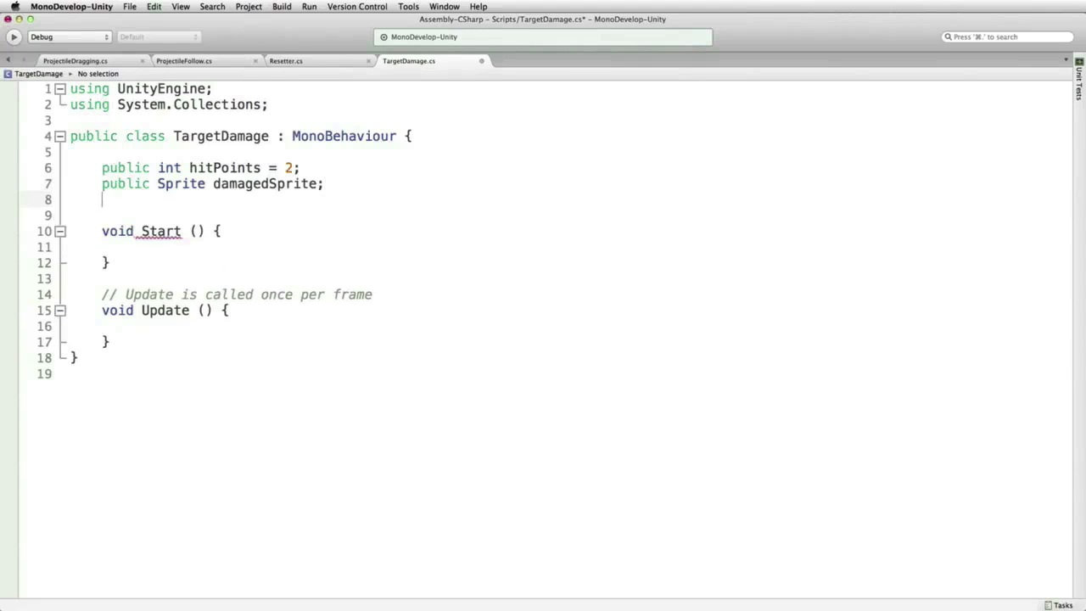
- Declare a public float variable named damageImpactSpeed below damagedSprite, followed by a blank line
text(public )
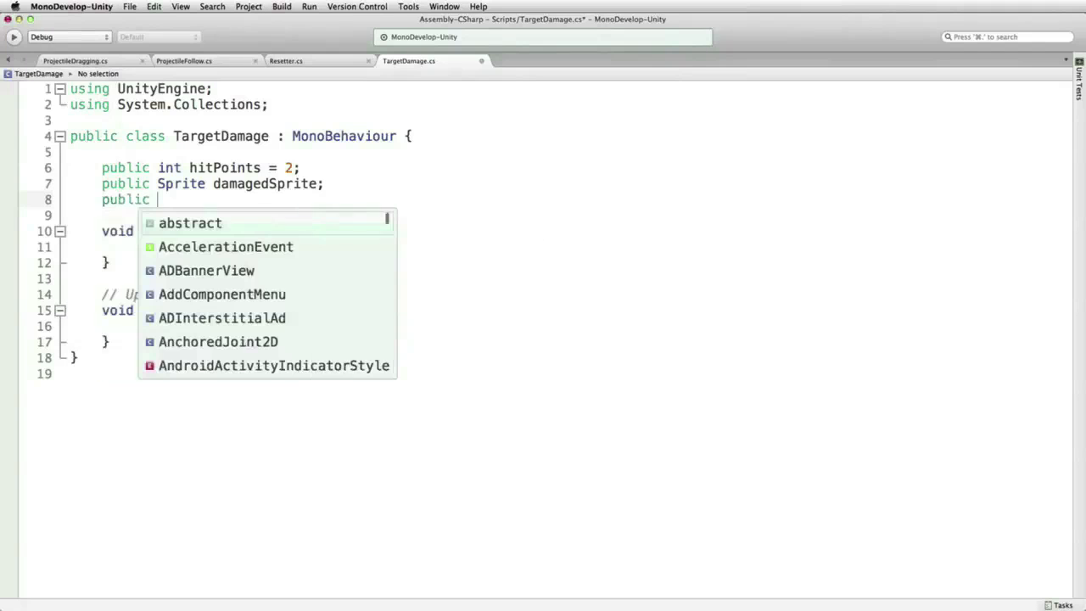
text(fl)
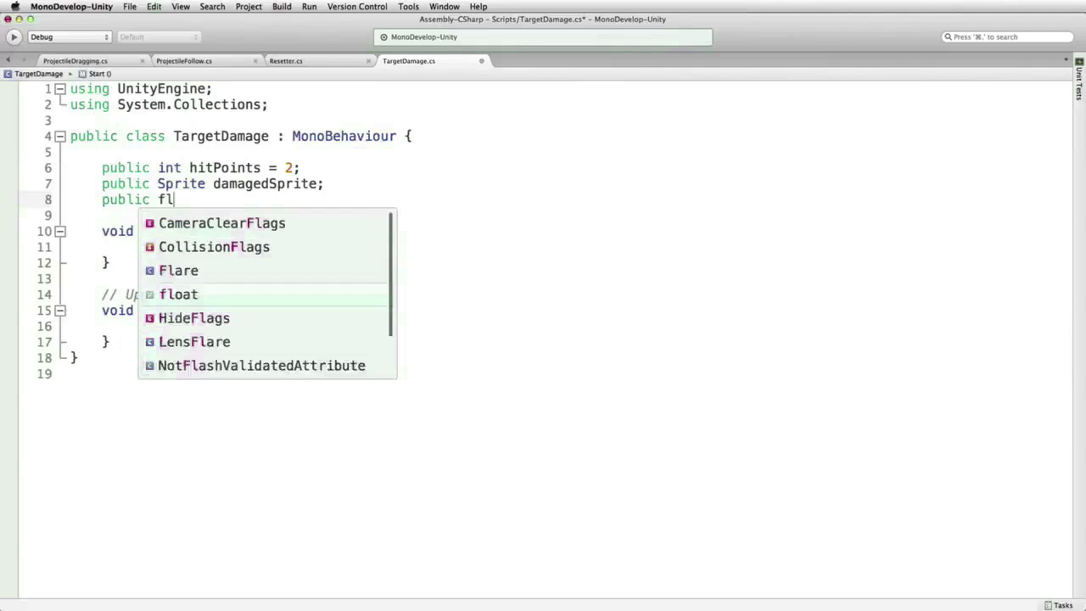
text(oat )
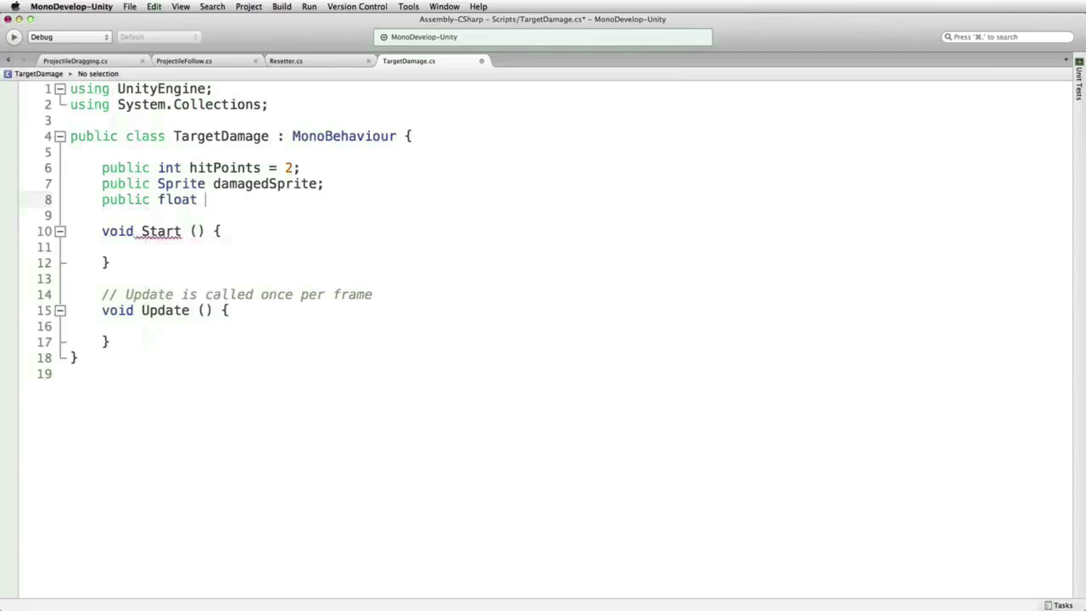
text(damageImpa)
key(BackSpace)
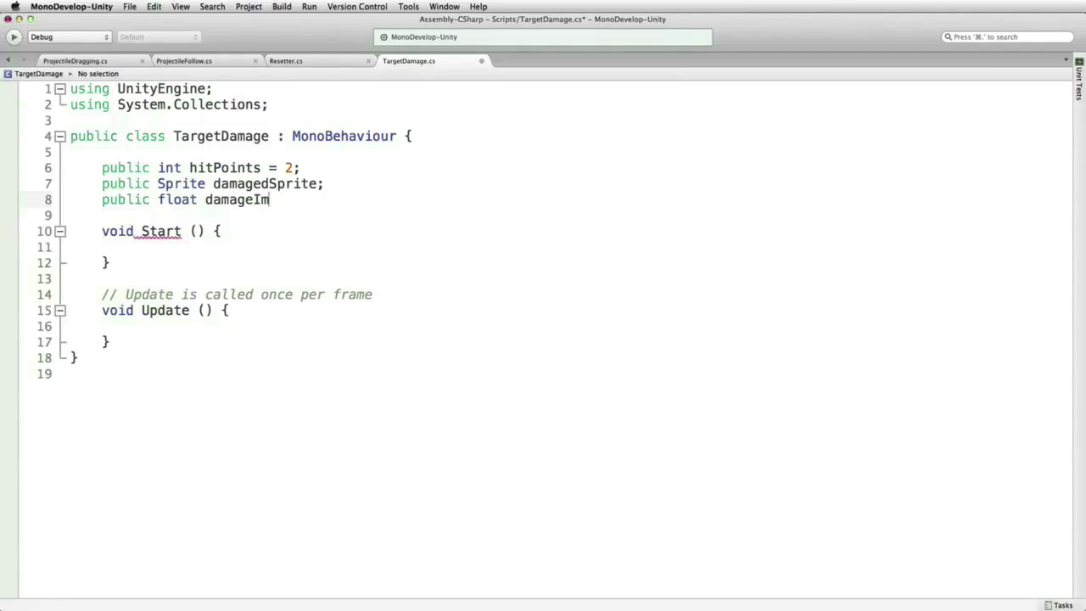
text(pactSpeed;)
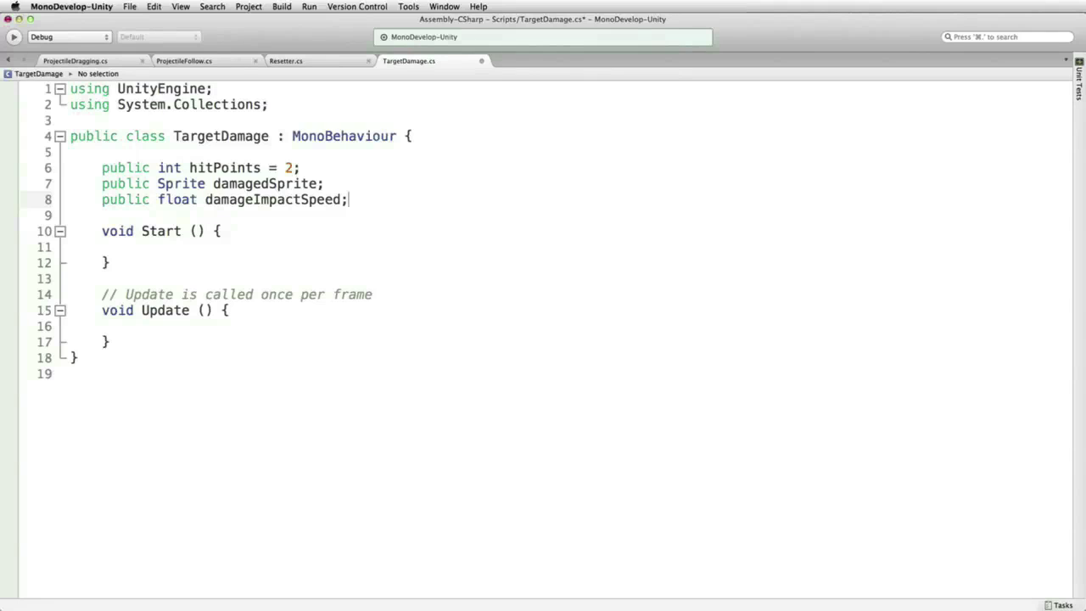
key(Return)
key(Return)
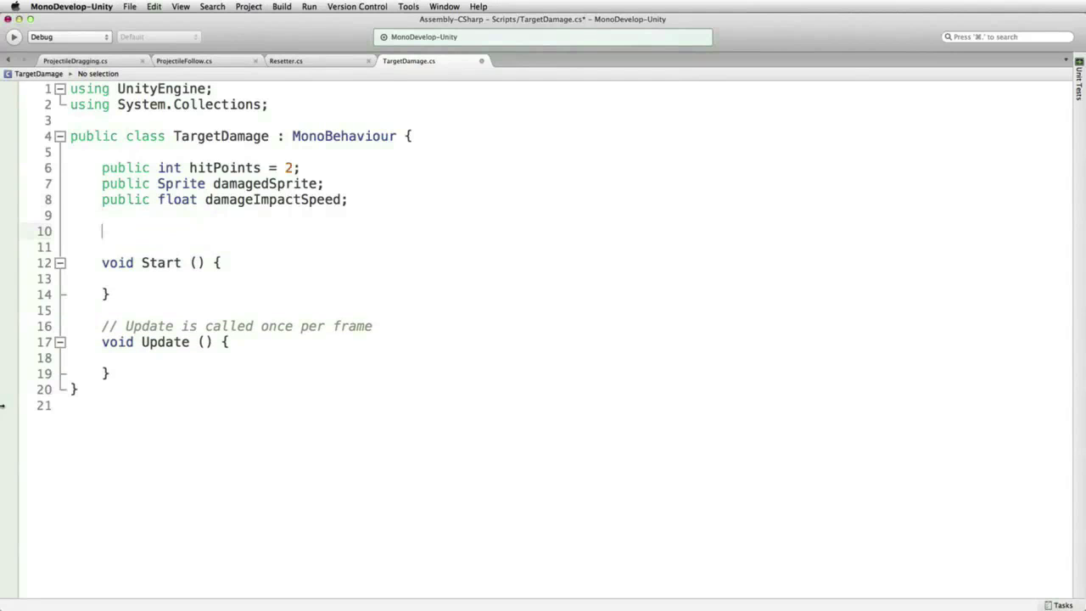
- Declare a private int variable named currentHitPoints below the public variables
text(private )
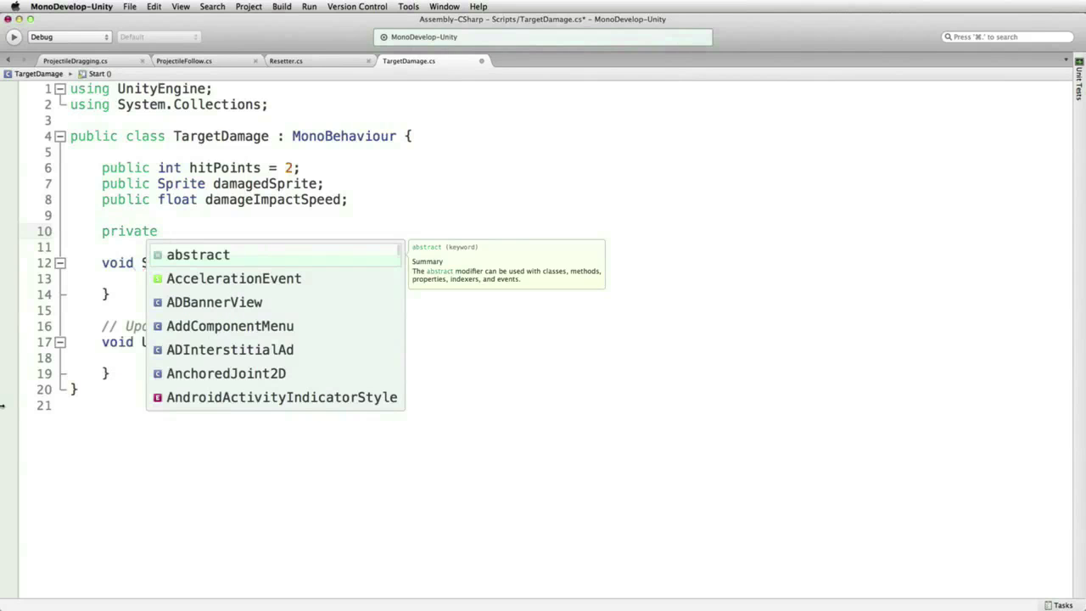
text(int )
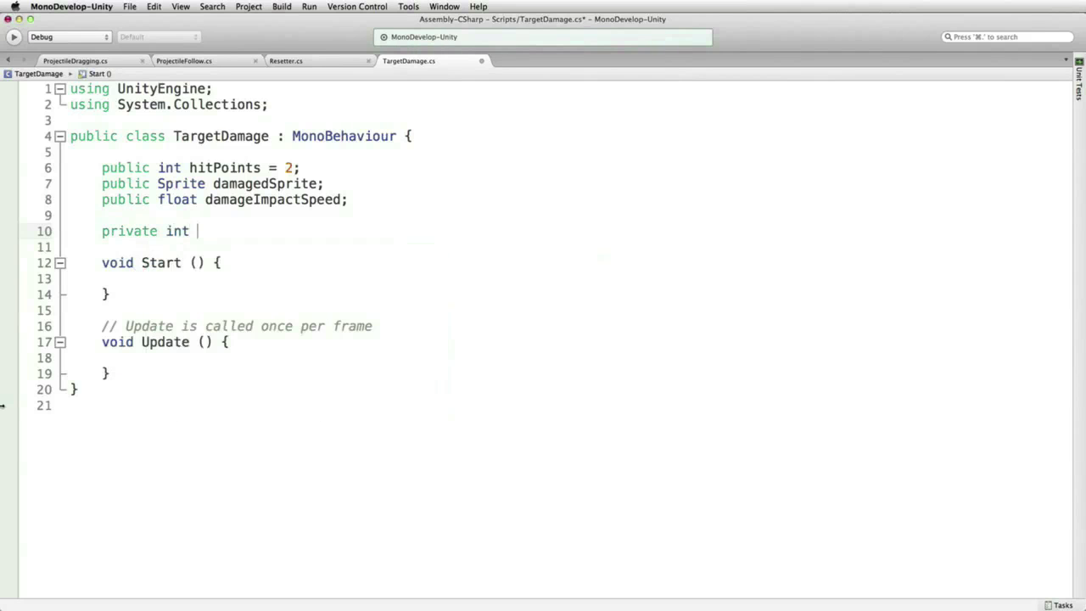
text(currentHipT)
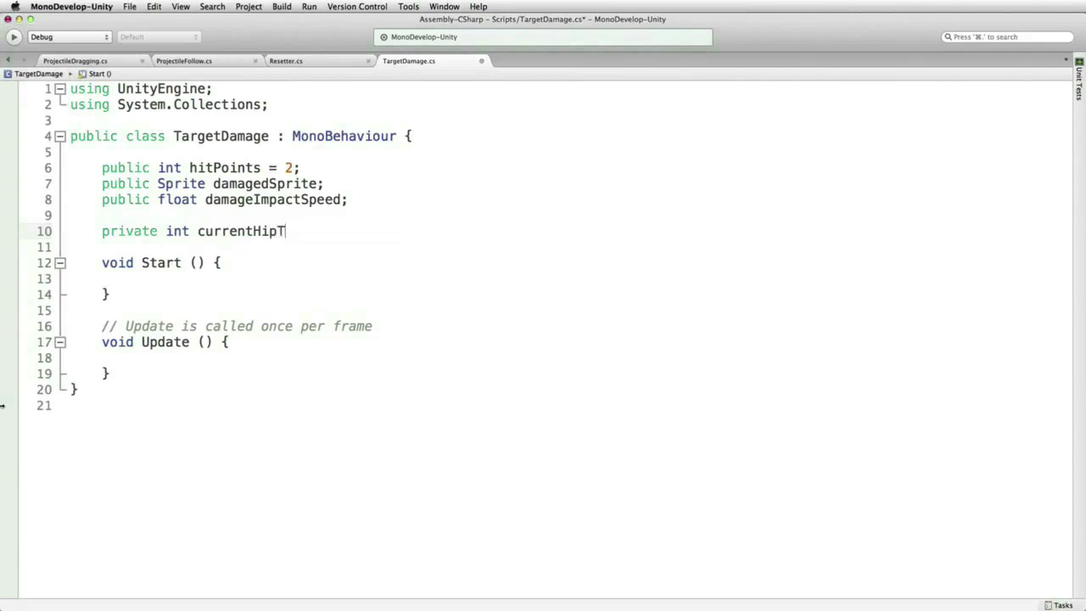
key(BackSpace)
key(BackSpace)
key(BackSpace)
text(itPoints;)
key(Return)
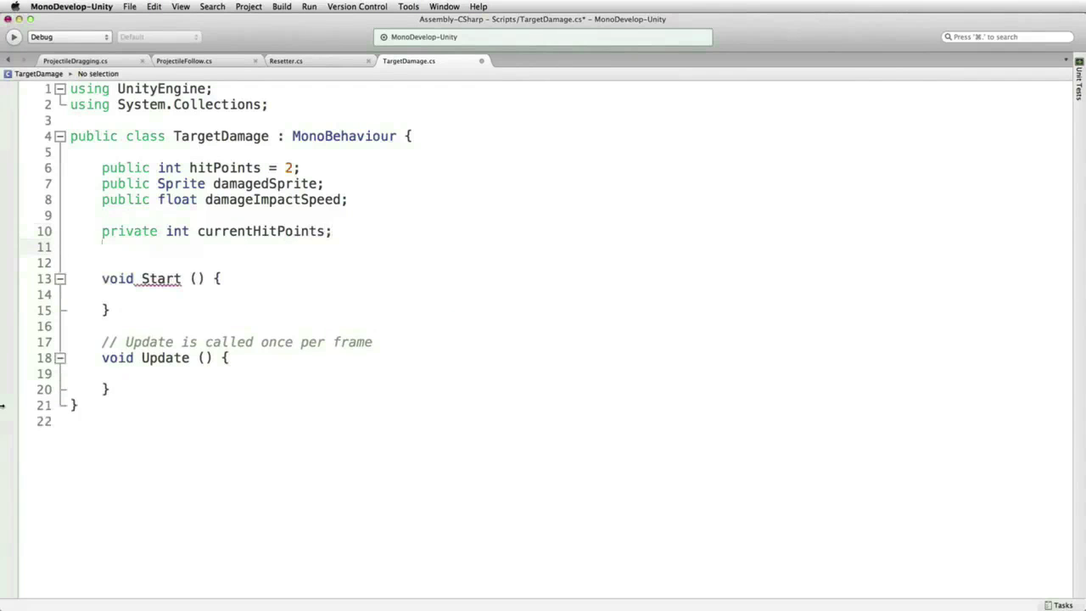
- Declare a private float variable named damageImpactSpeedSqr below currentHitPoints
text(private flo)
key(Escape)
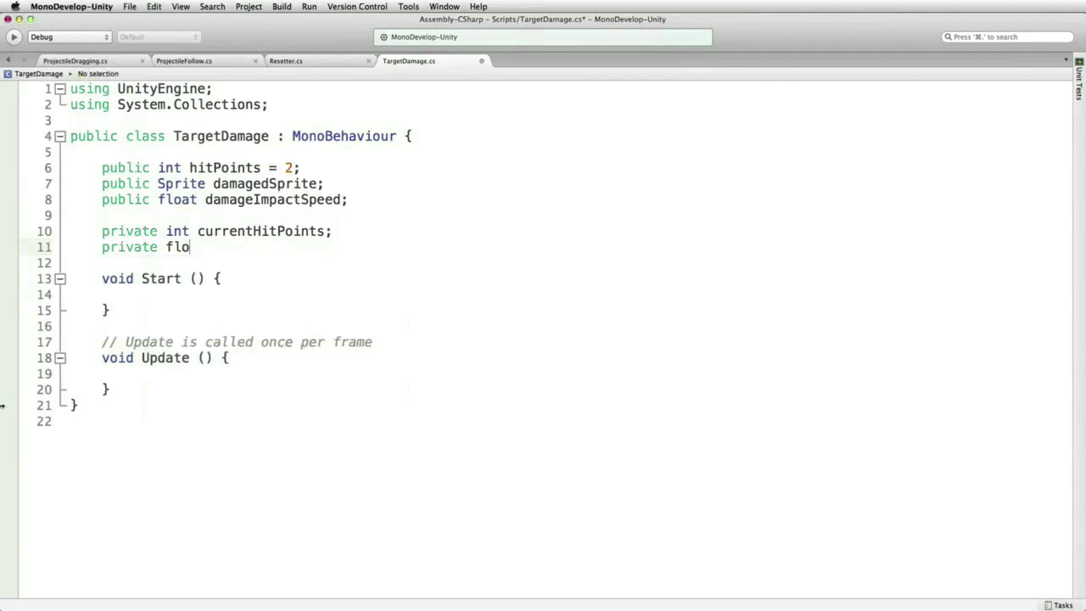
text(at dam)
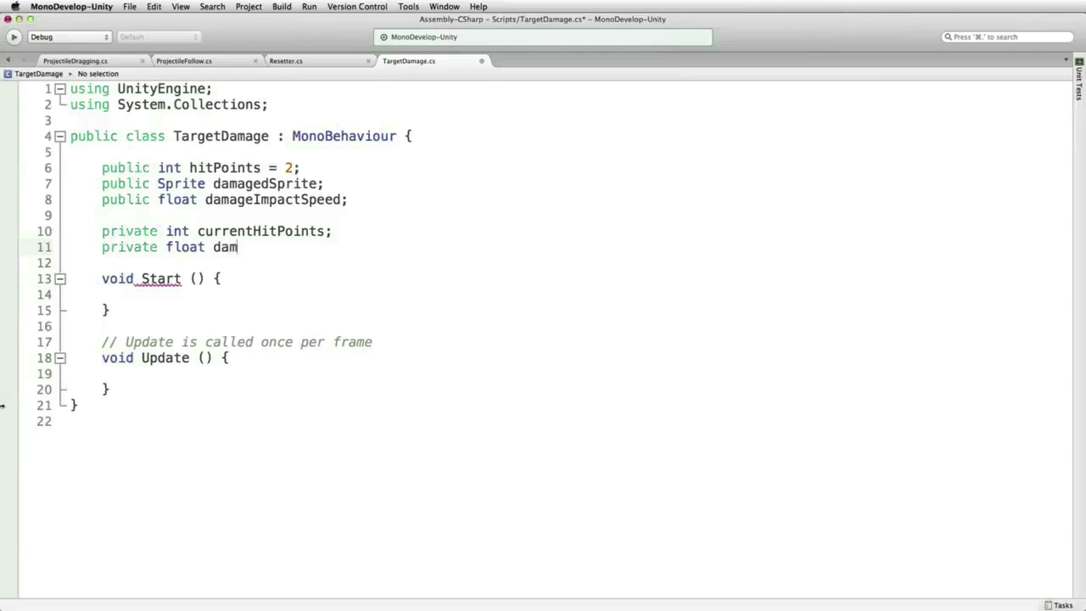
text(ageImpactSpeed)
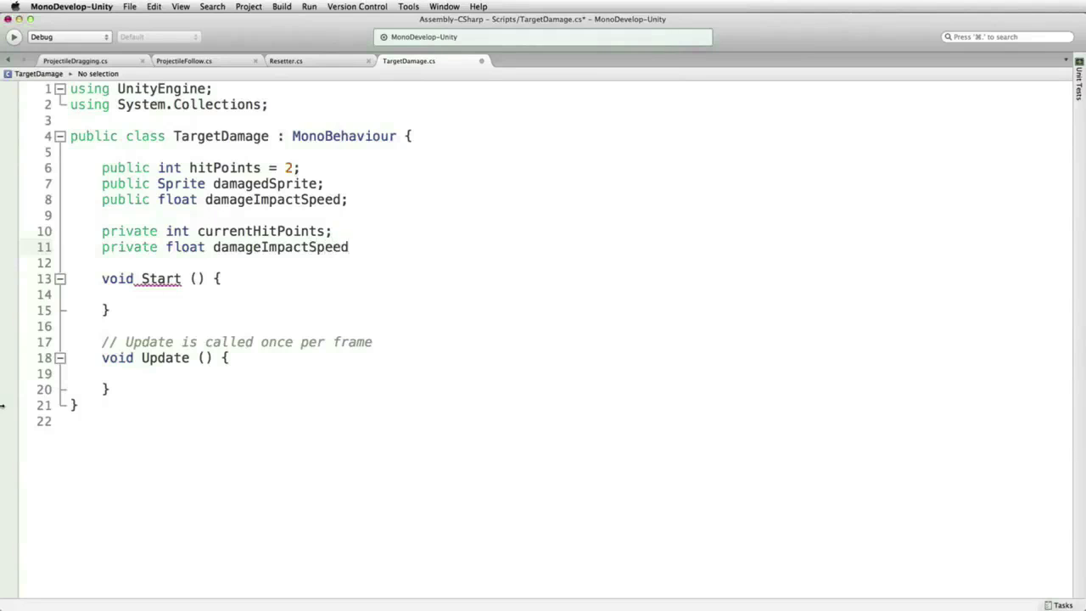
text(Sqr;)
key(Return)
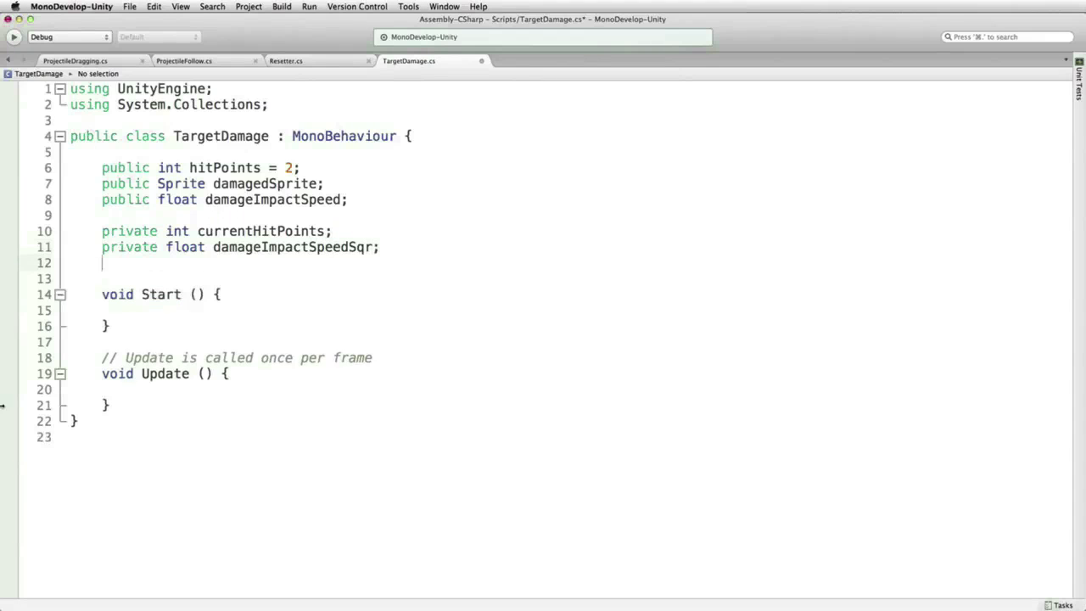
- Declare a private SpriteRenderer variable named spriteRenderer below damageImpactSpeedSqr
text(pri)
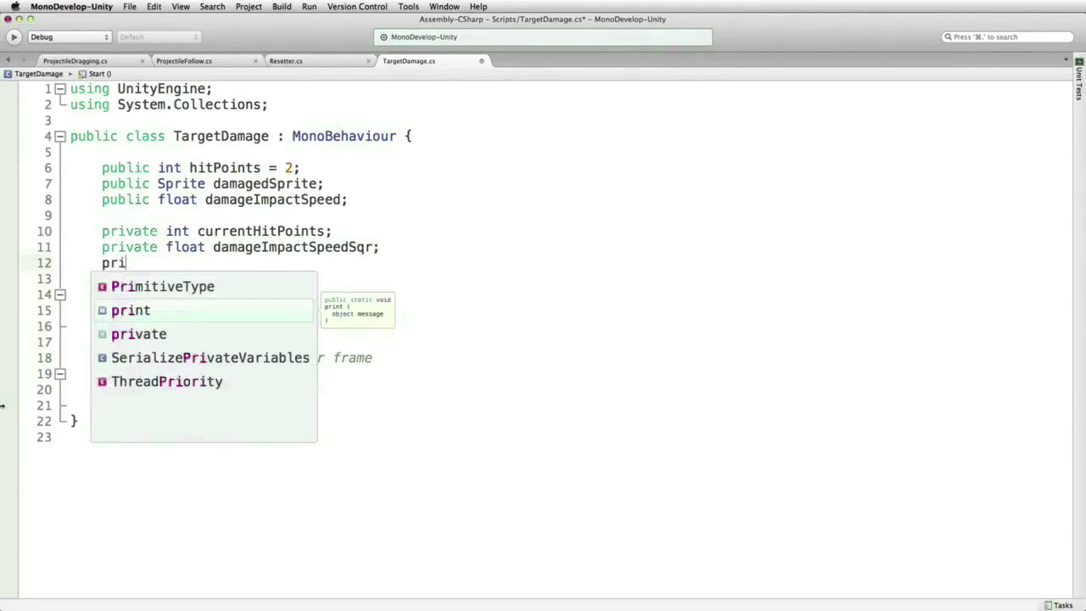
text(vate )
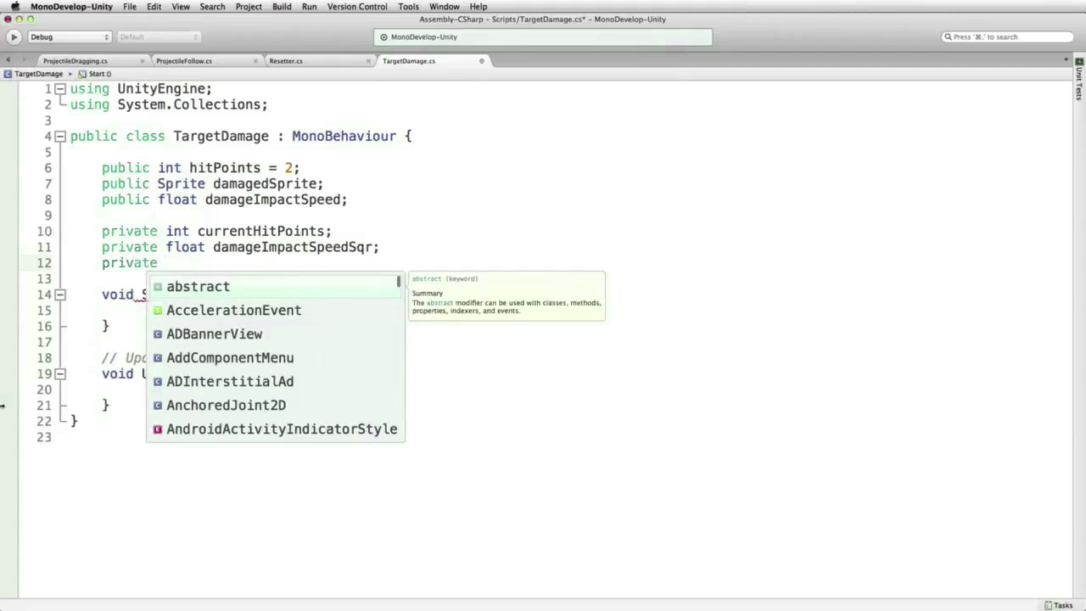
text(SPri)
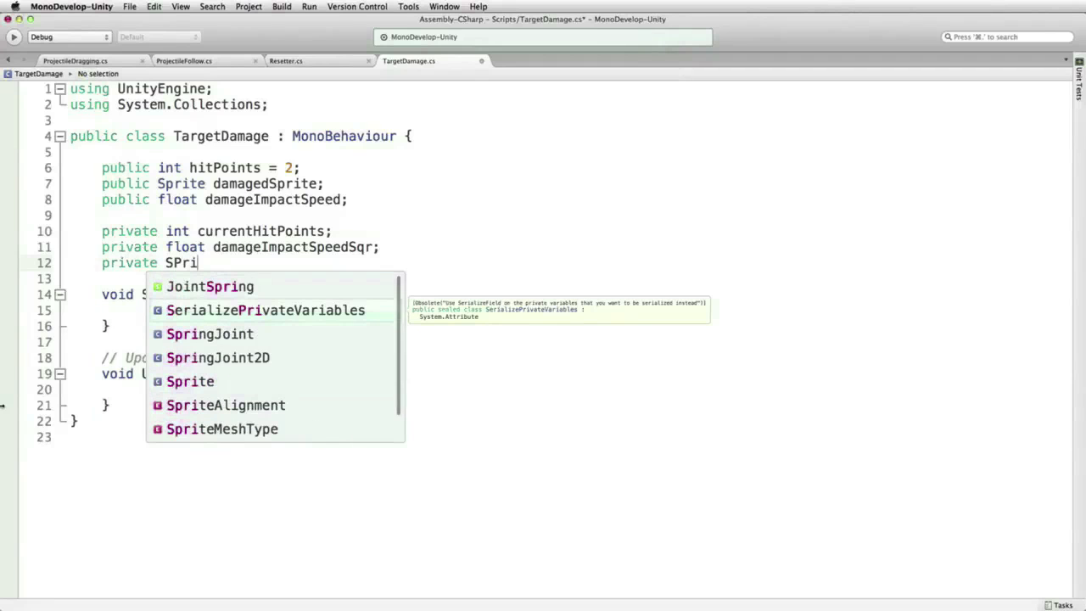
key(BackSpace)
key(BackSpace)
text(priteRenderer)
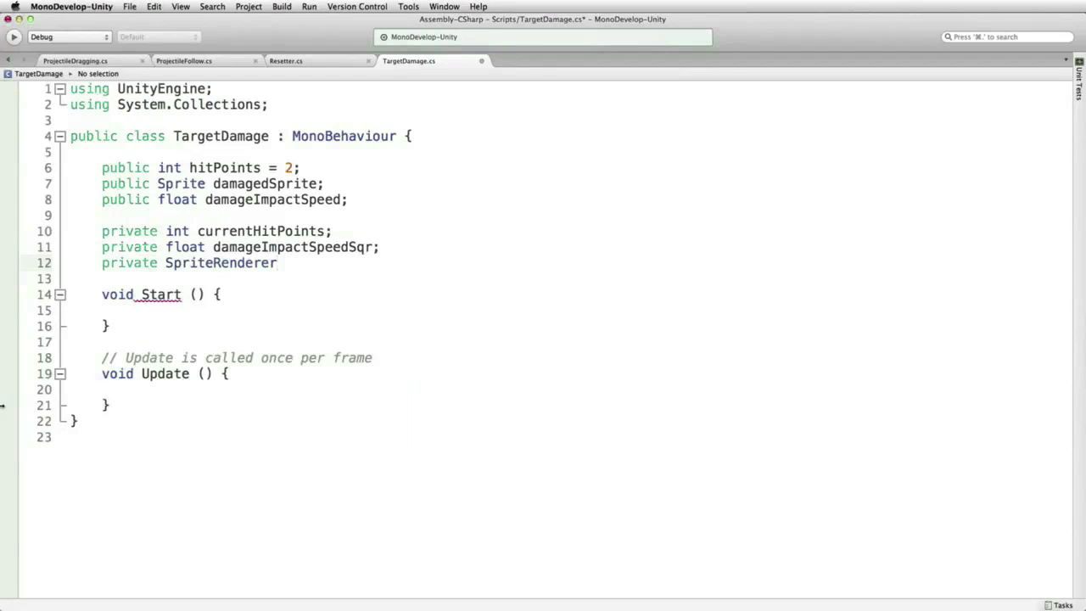
text( spriteRend)
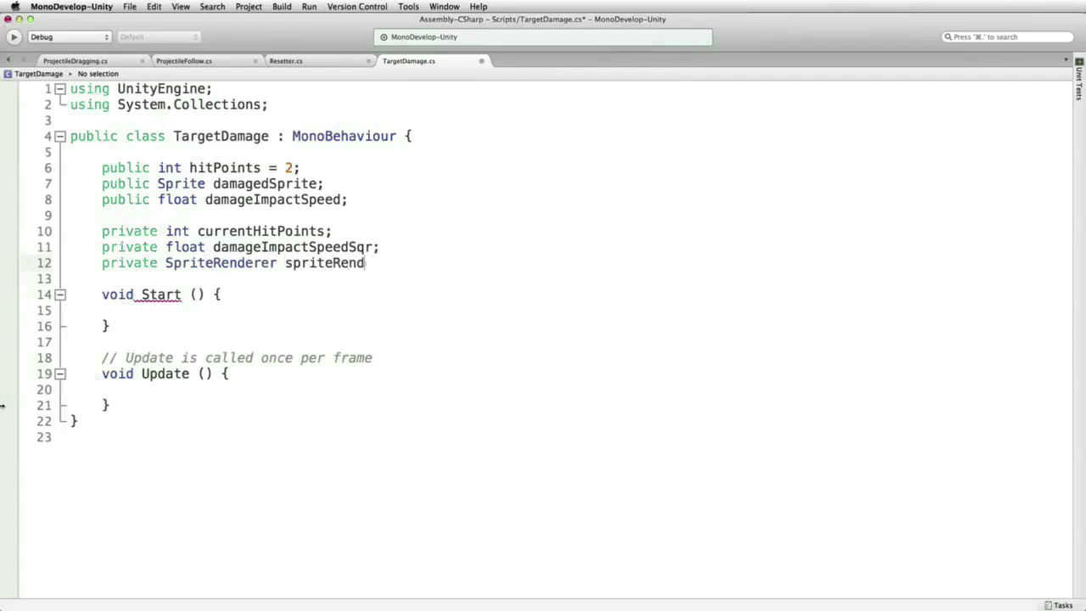
text(erer;)
- In the Start function, assign spriteRenderer the result of GetComponent <SpriteRenderer>()
click(235, 311)
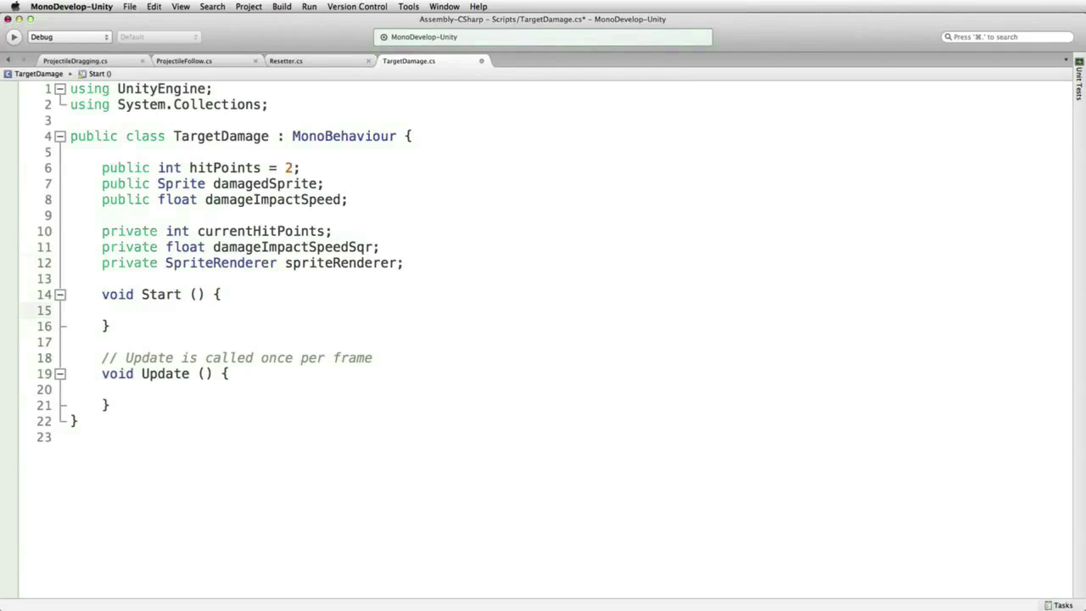
text(spriteRenderer )
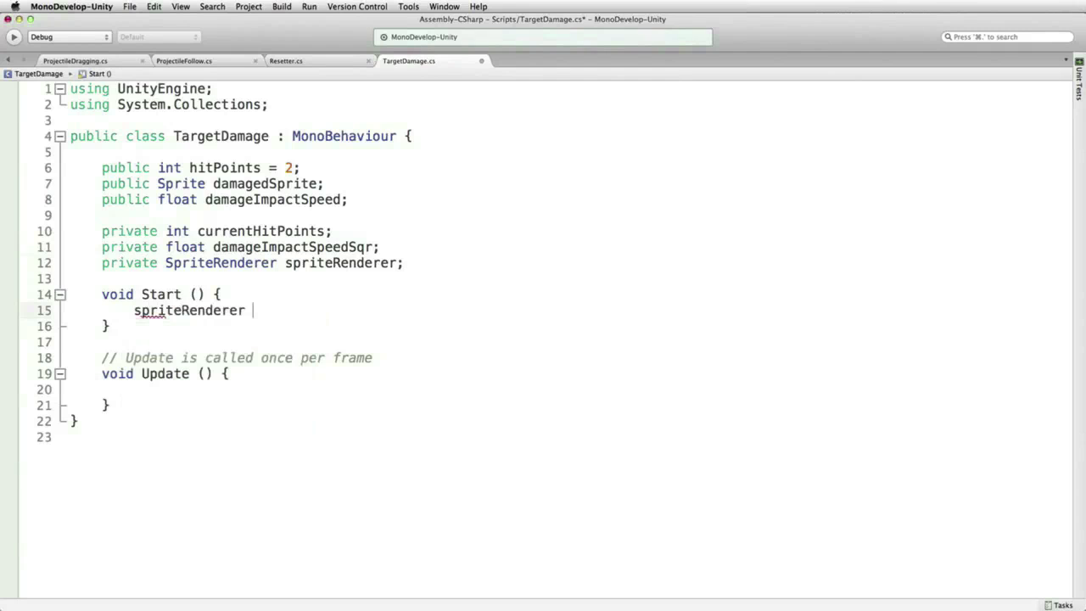
text(= Get)
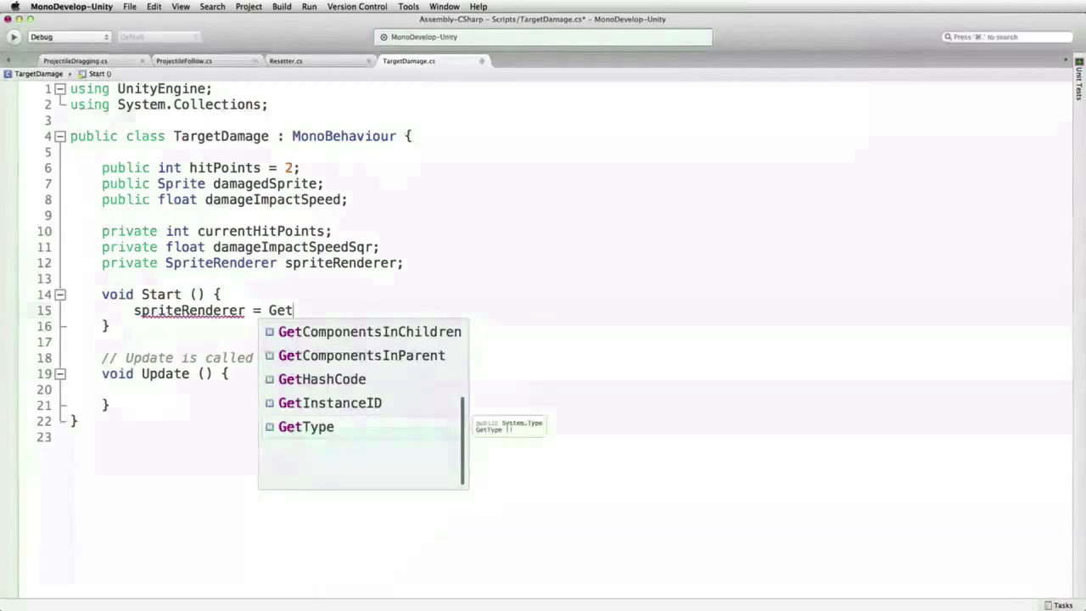
text(c)
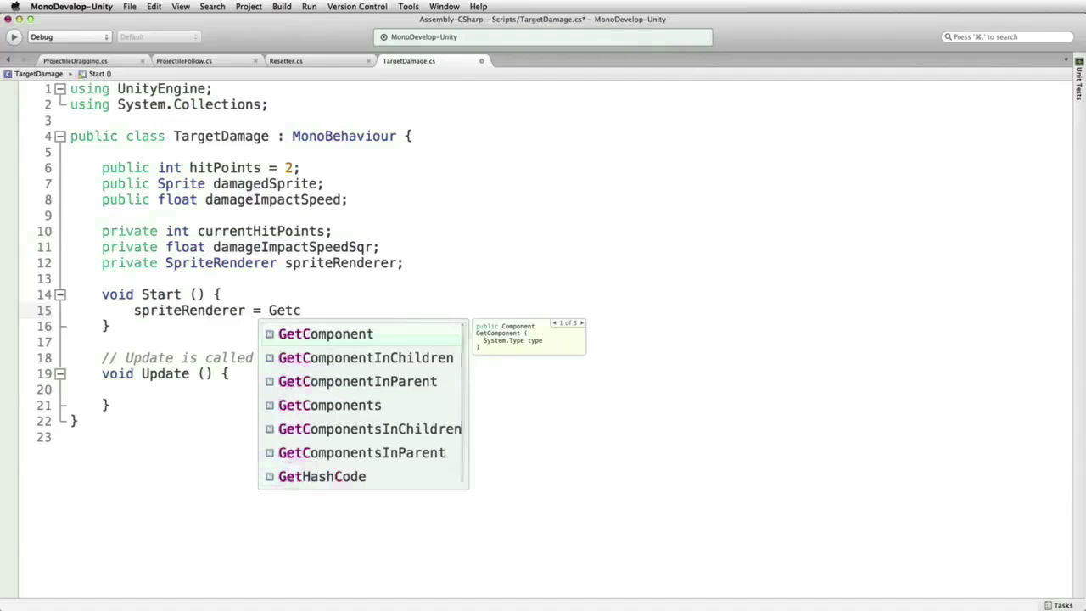
text( <Spri)
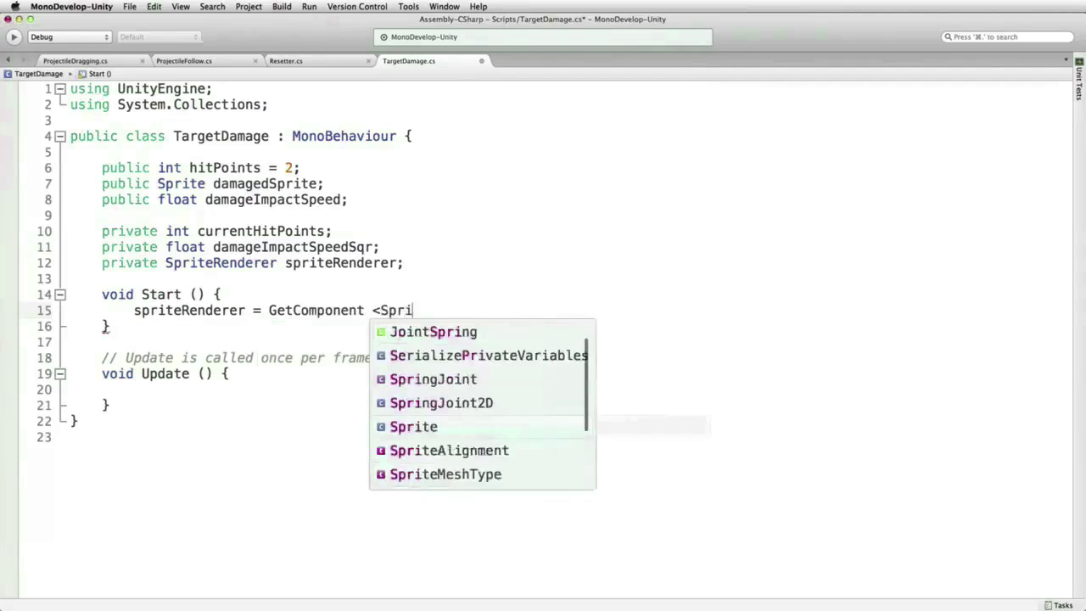
text(teRenderer>();)
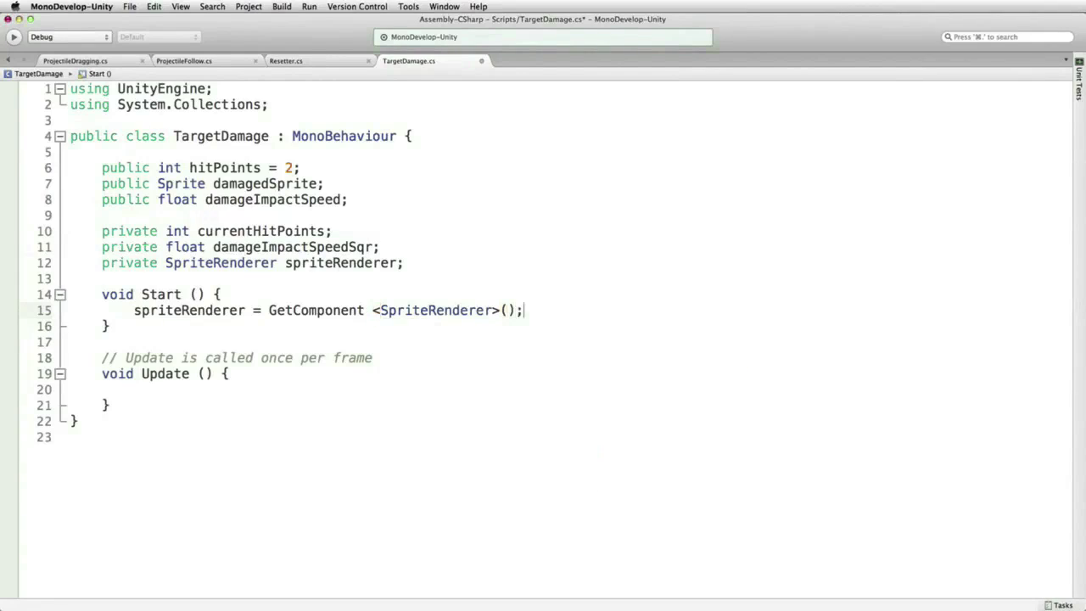
- Add a line in Start that sets currentHitPoints equal to hitPoints
key(Return)
key(ctrl+space)
text(cur)
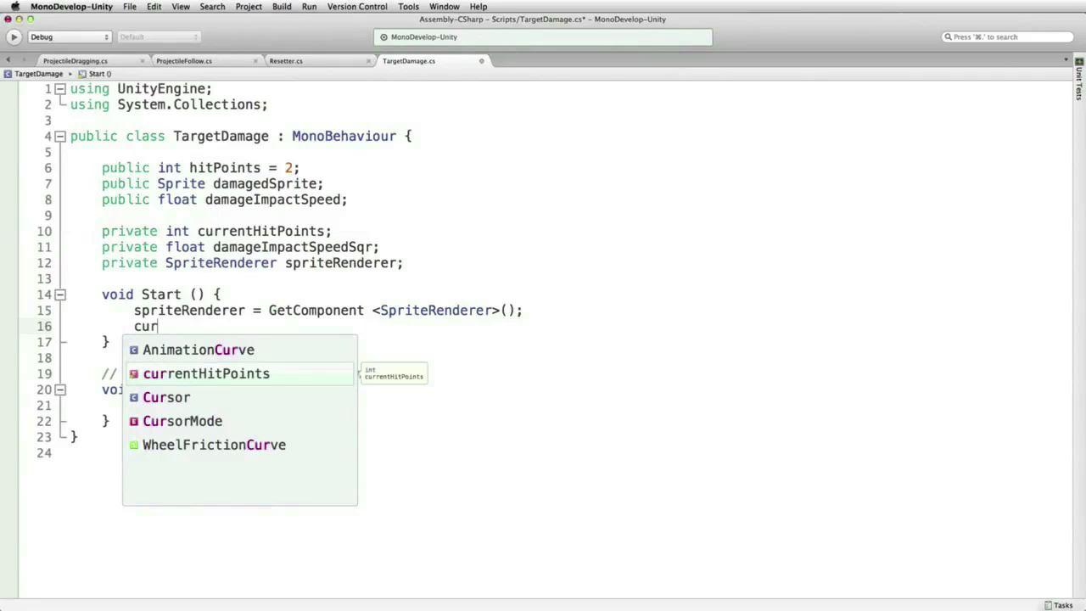
key(Return)
text(= )
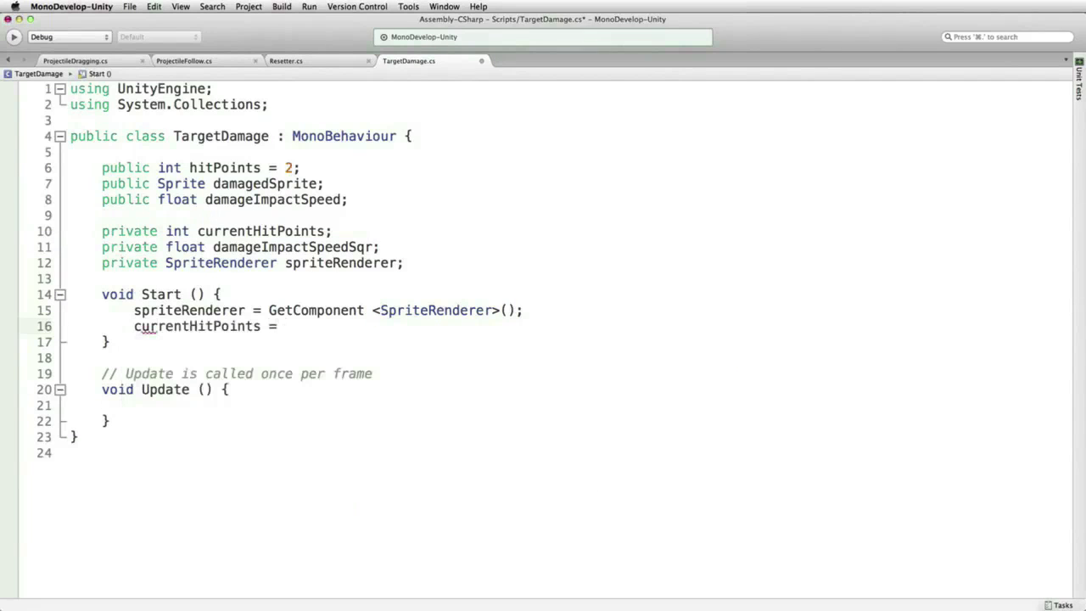
text(hit)
key(Return)
text(;)
key(Return)
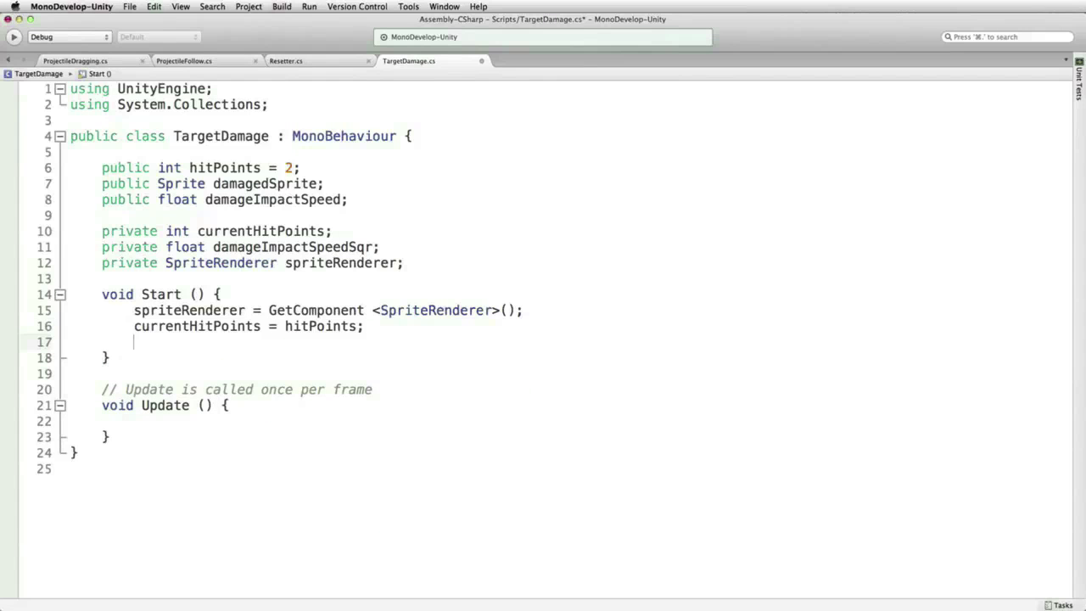
- Add a line in Start that sets damageImpactSpeedSqr to damageImpactSpeed * damageImpactSpeed
text(dam)
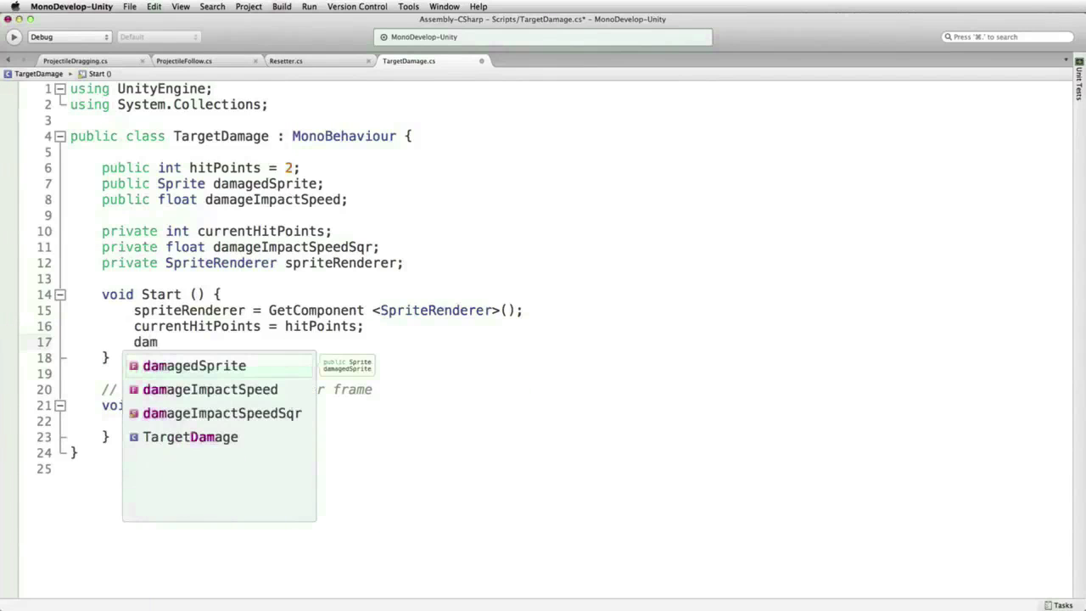
key(Down)
key(Down)
key(Return)
text(= )
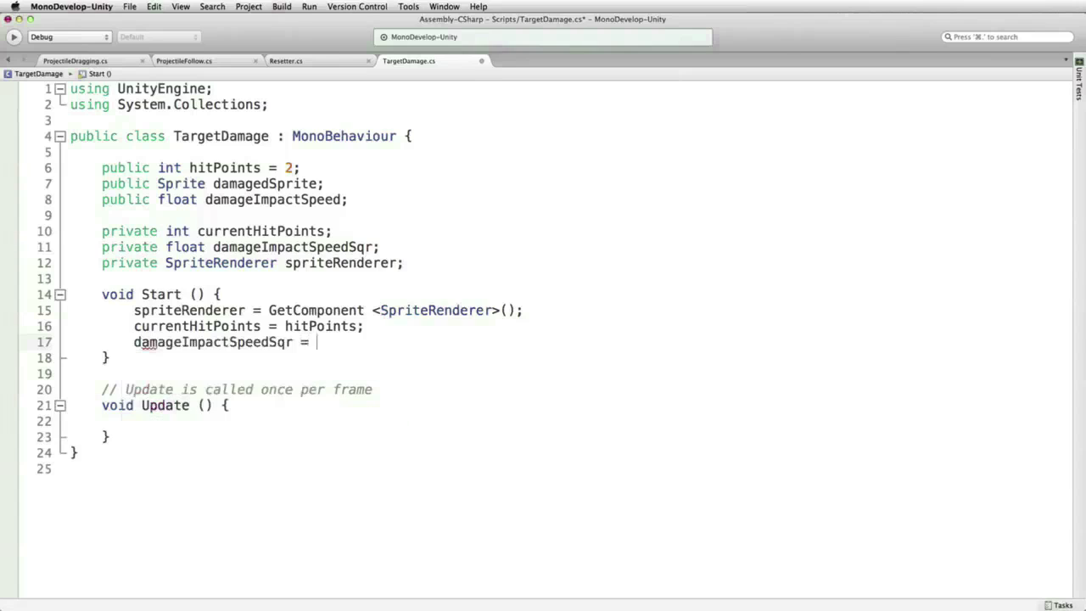
text(dam)
key(Down)
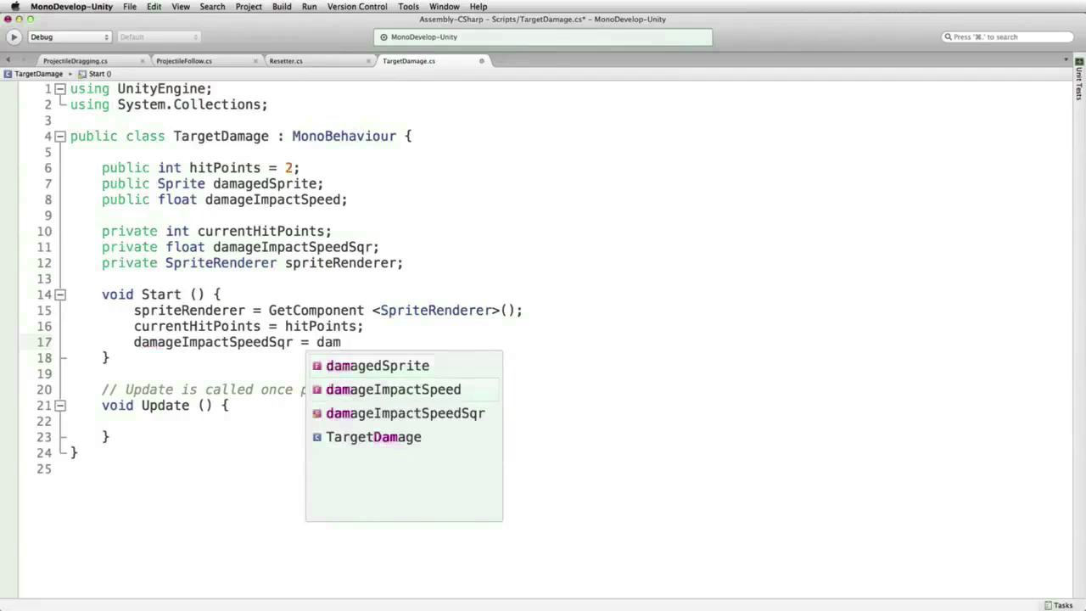
key(Return)
text(* dam)
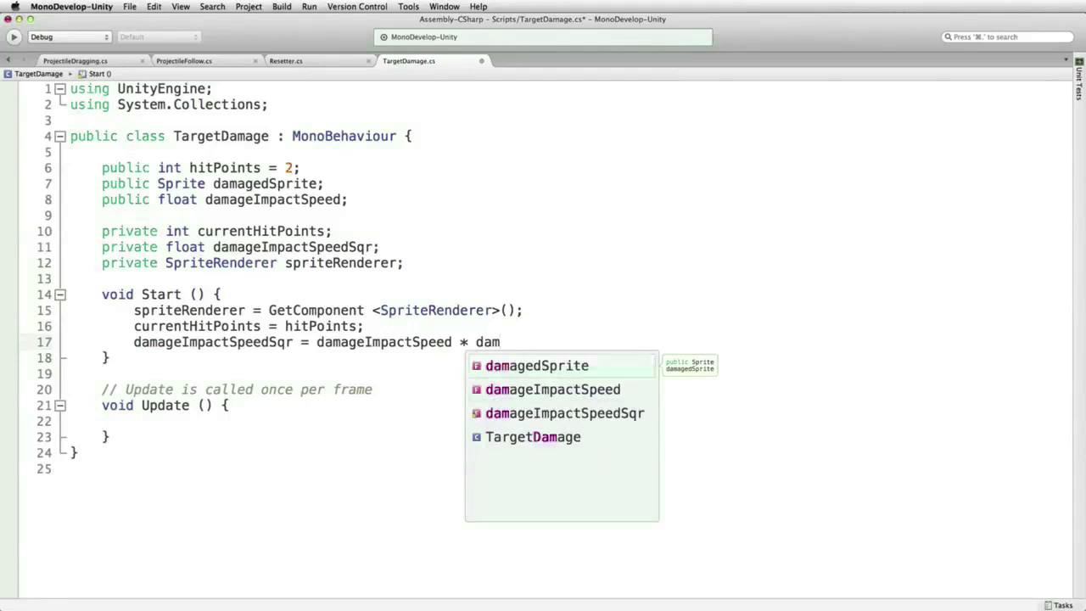
key(Down)
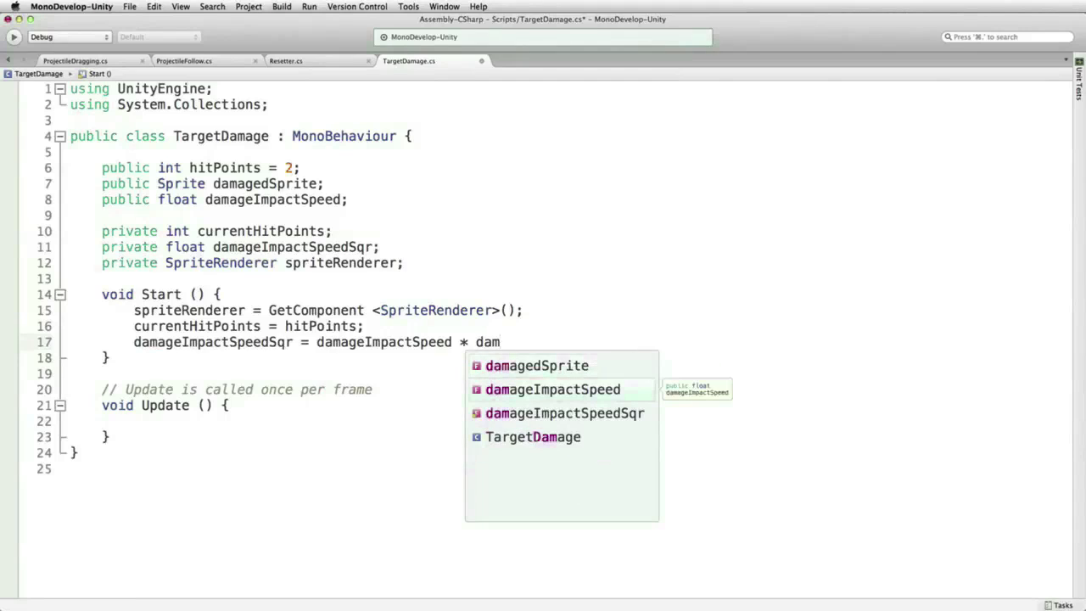
key(Return)
text(;)
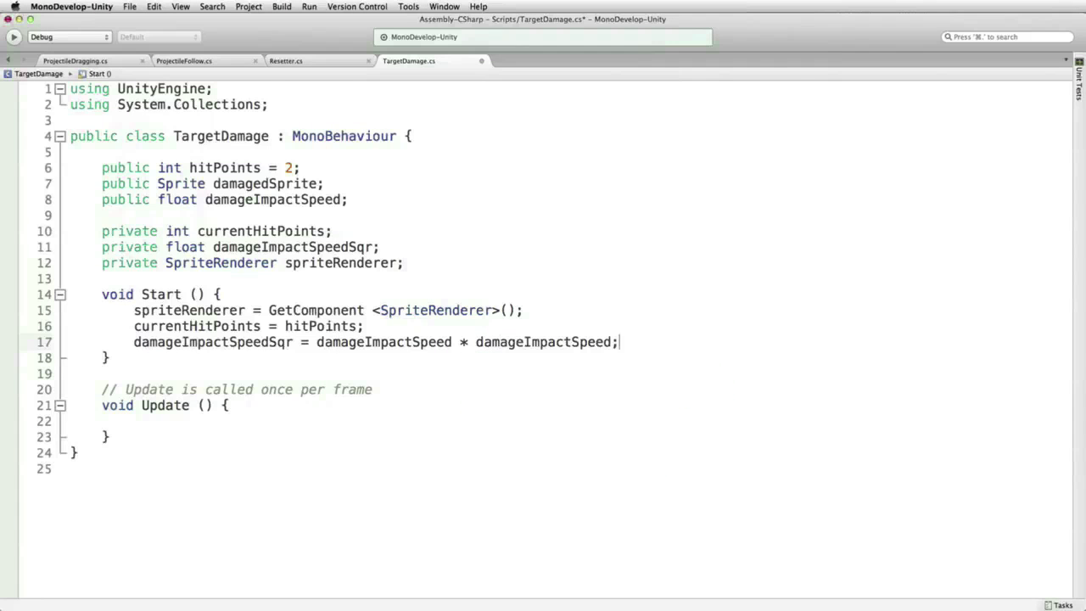
- Delete the comment above Update and replace the Update function with a void OnCollisionEnter2D function header
drag(383, 390, 368, 374)
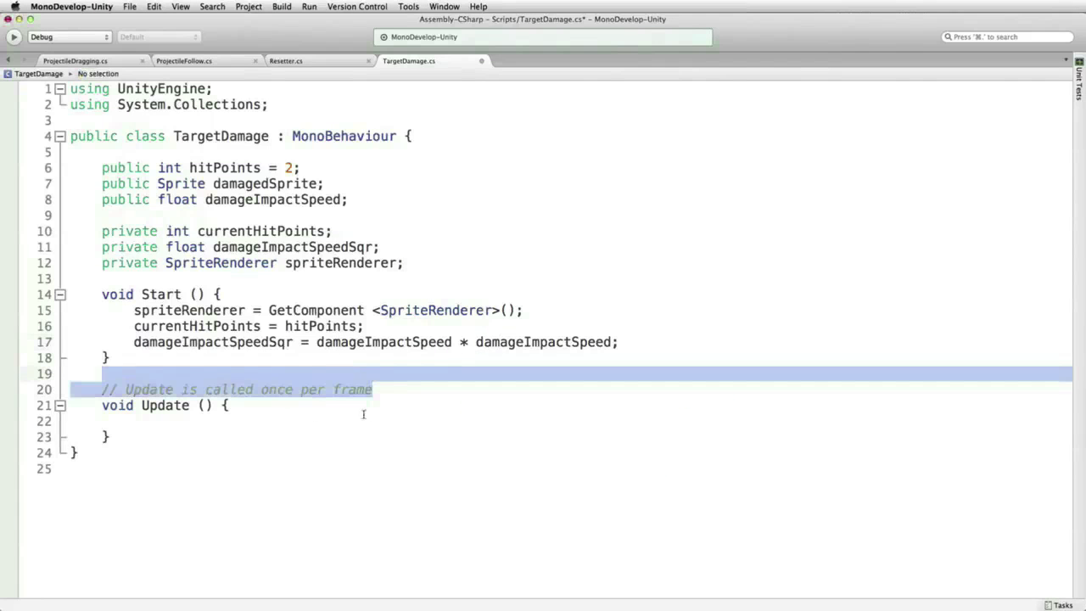
key(BackSpace)
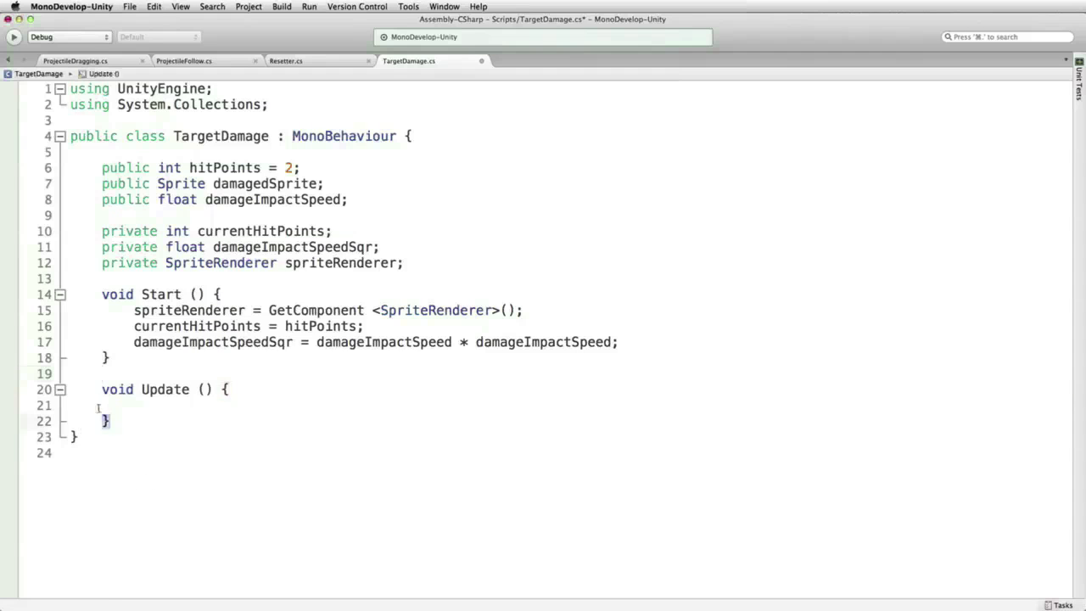
drag(101, 419, 140, 388)
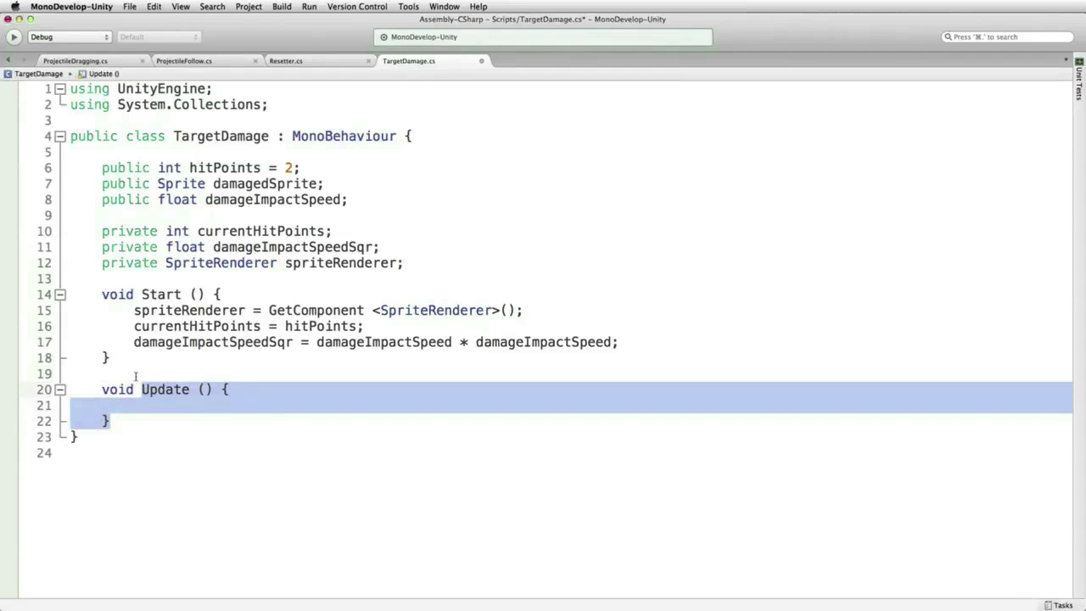
text(OnC)
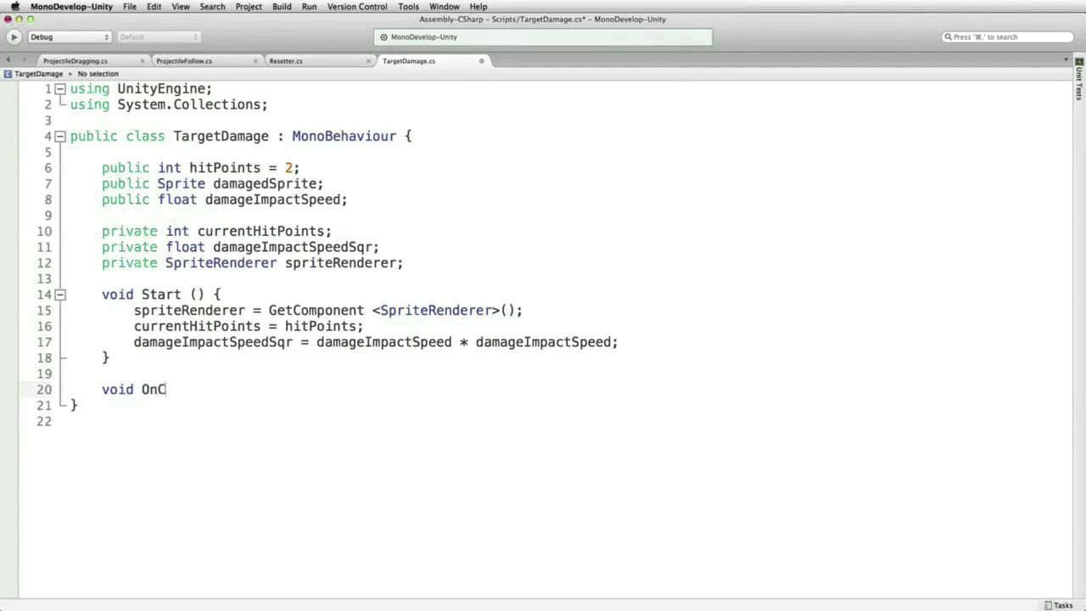
text(ollisionEnter2d)
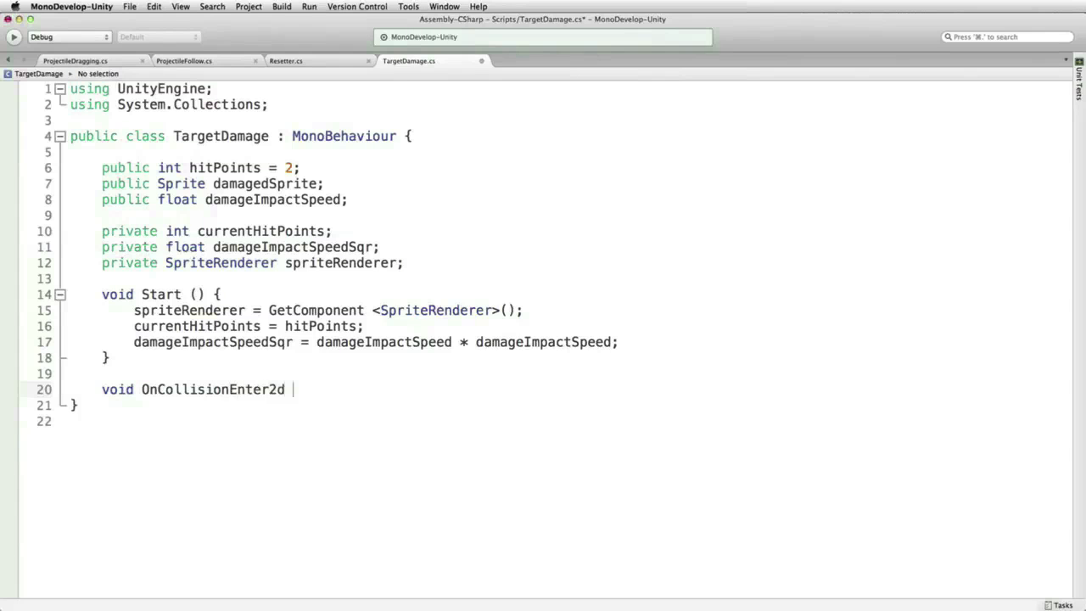
key(BackSpace)
text(D (Collis)
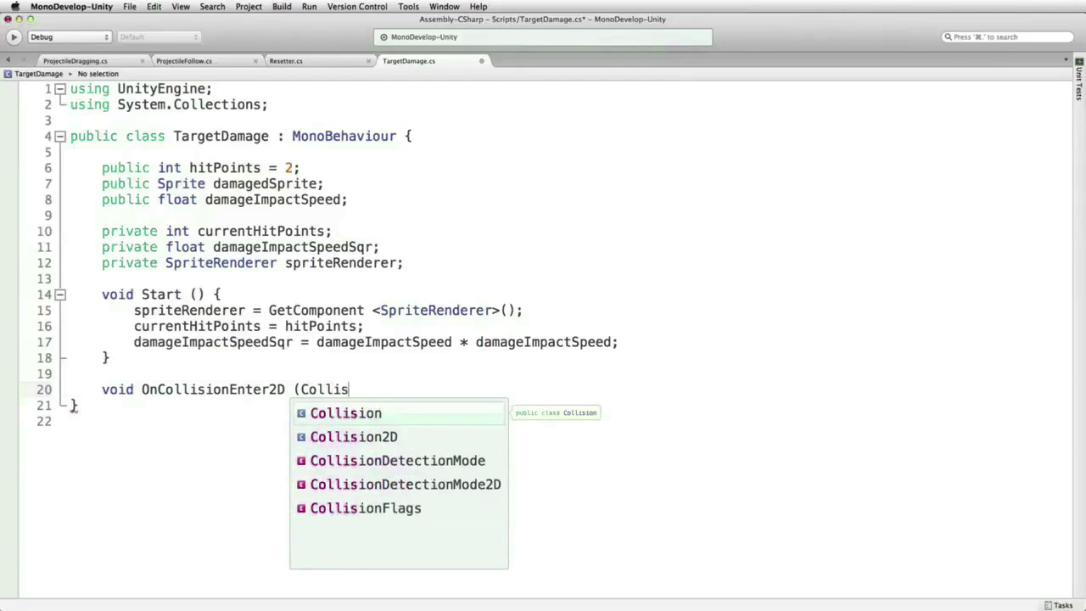
- Give OnCollisionEnter2D a Collision2D parameter named collision and add an empty function body in braces
key(Down)
text(ion2D )
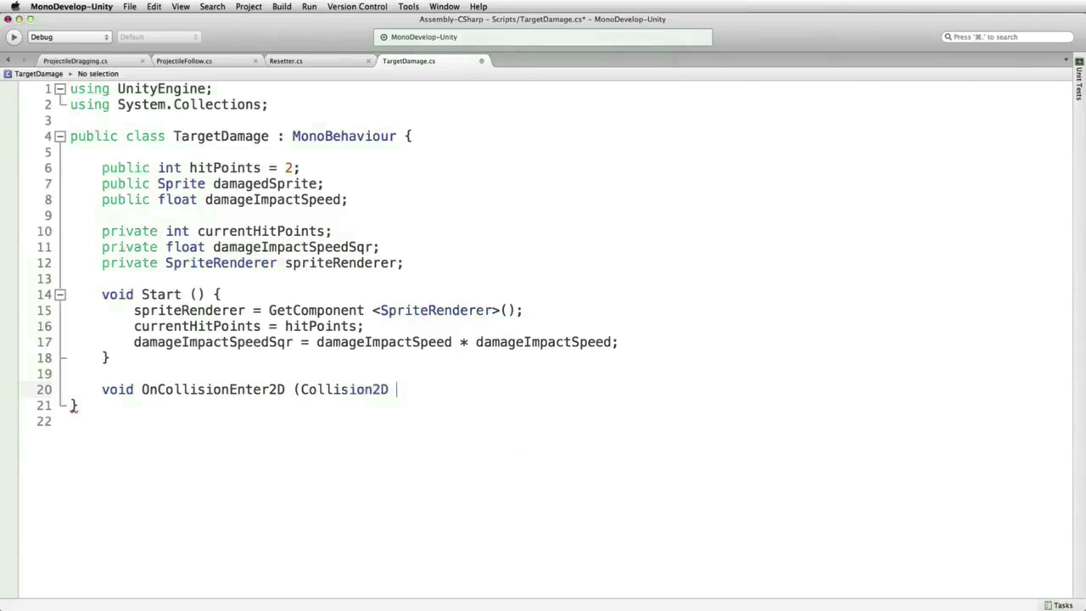
text(cillison)
key(BackSpace)
key(BackSpace)
key(BackSpace)
key(BackSpace)
key(BackSpace)
key(BackSpace)
key(BackSpace)
text(ollision))
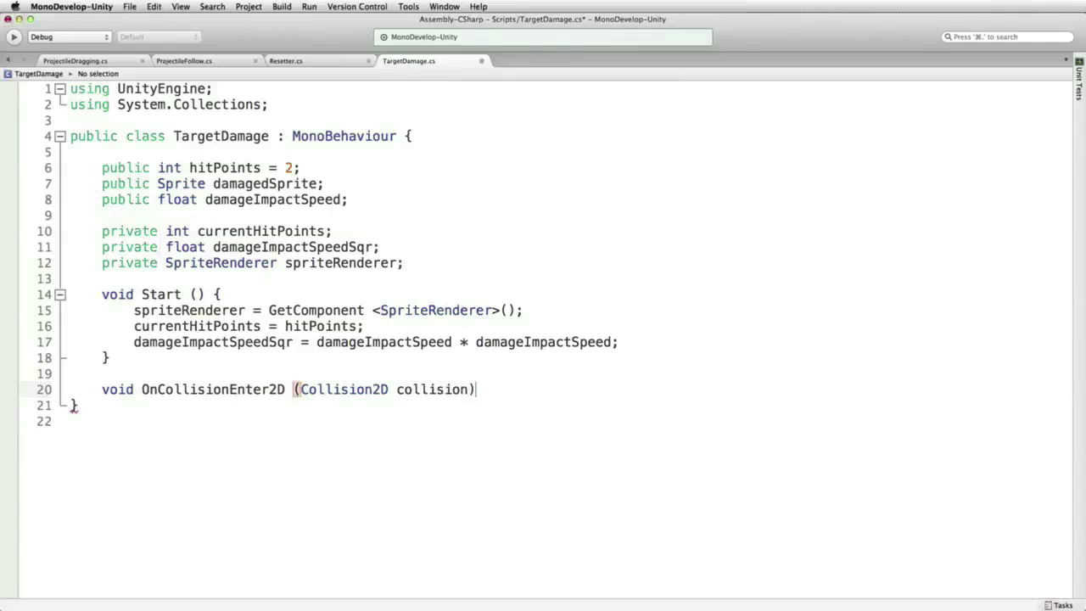
text( {)
key(Return)
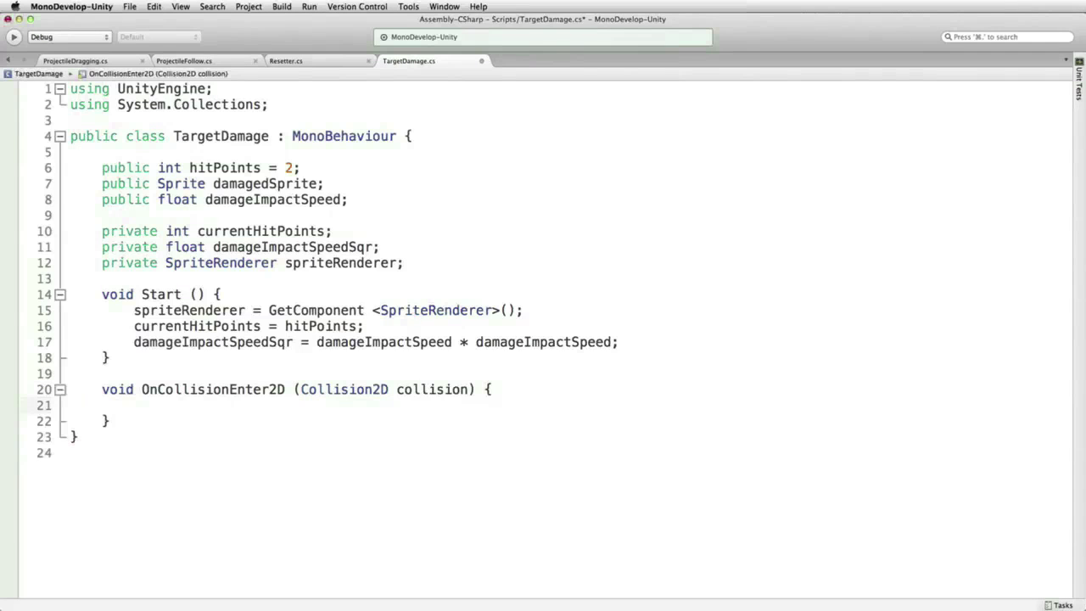
- Add an if statement in OnCollisionEnter2D that returns when collision.collider.tag != "Damager"
text(if (collision)
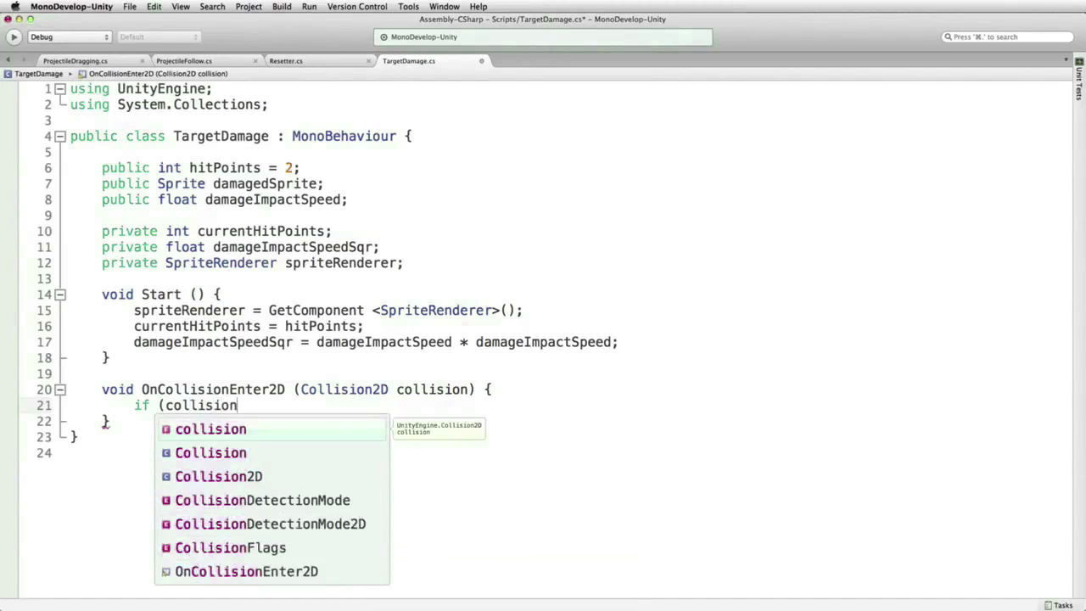
text(.co)
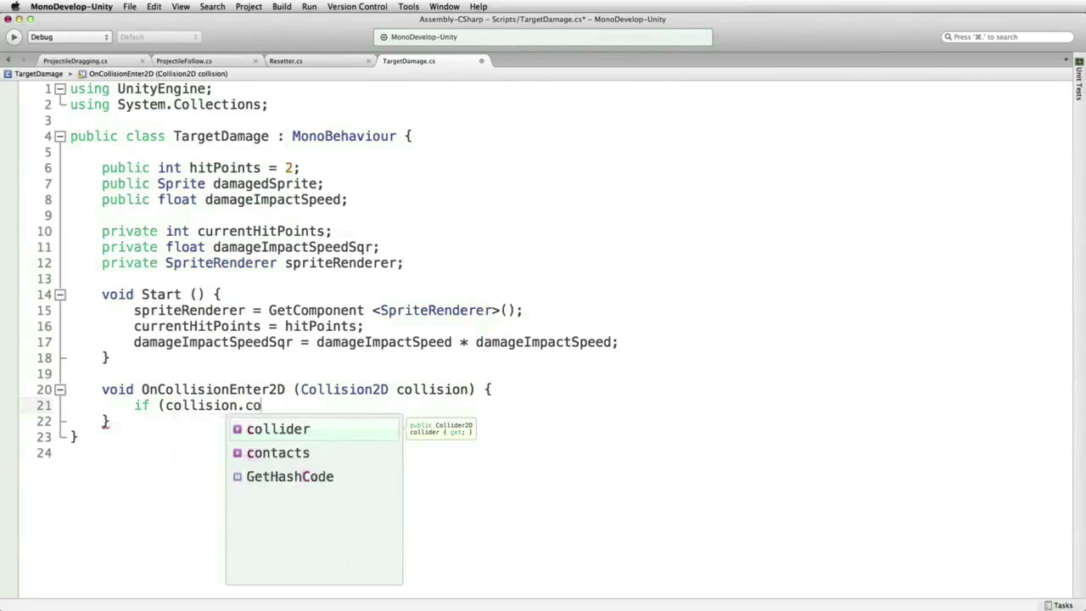
text(llider.ta)
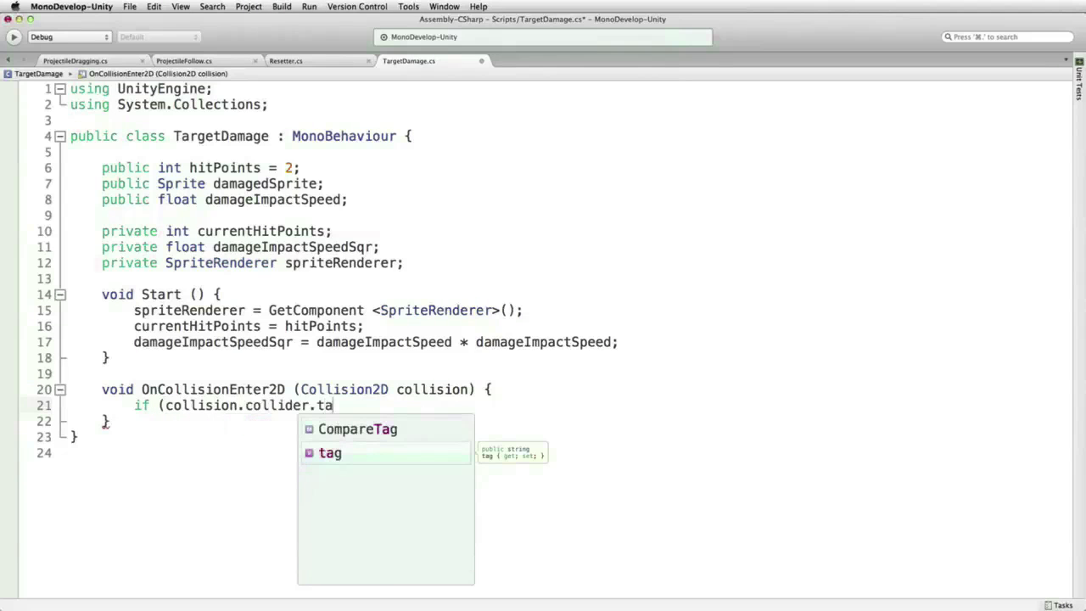
text(g )
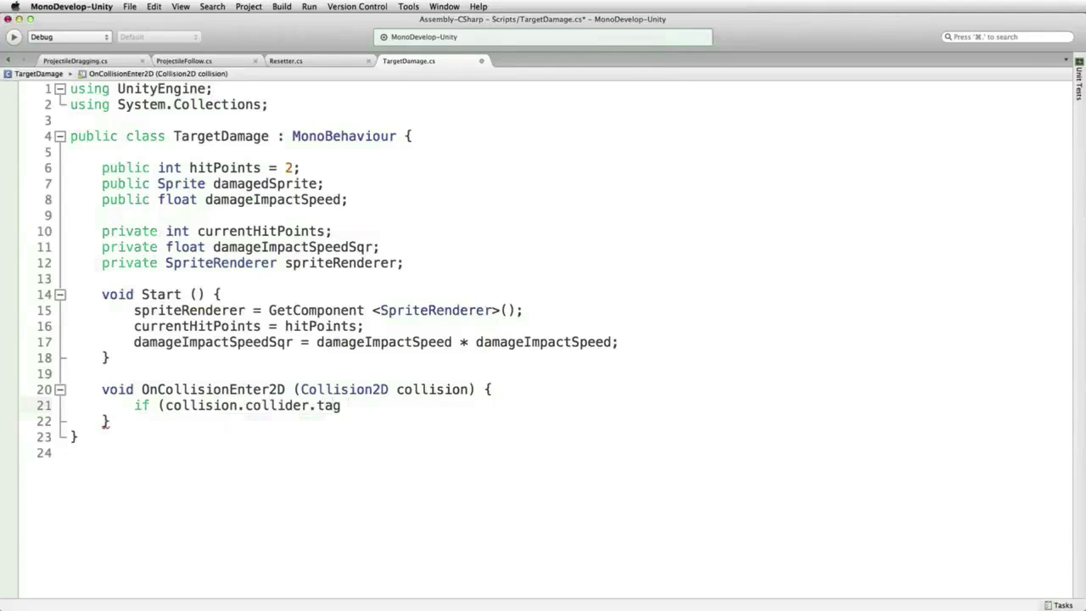
text(!= "Damager")
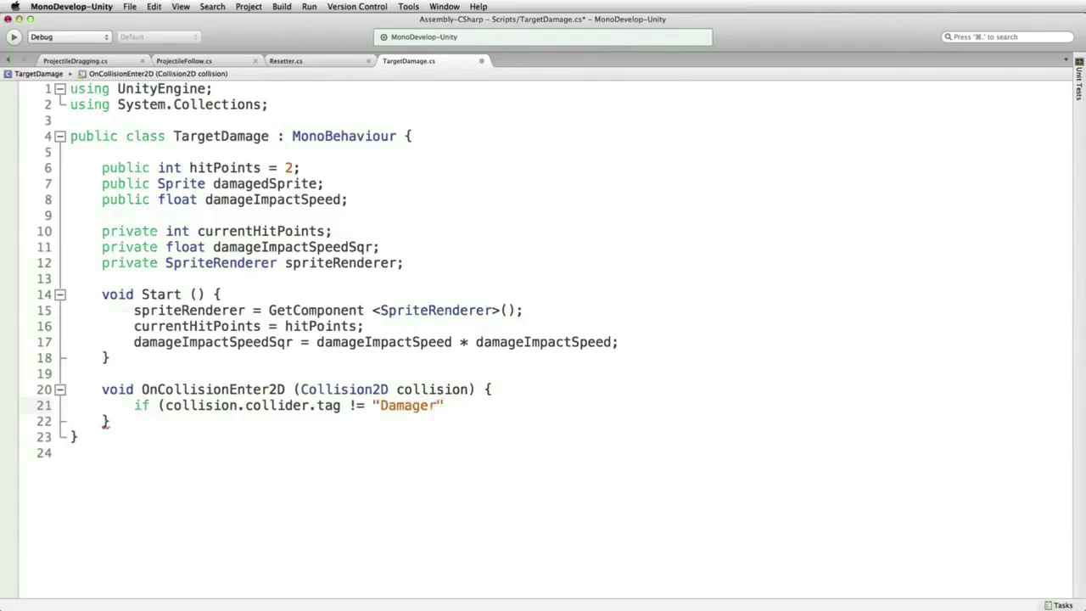
text())
key(Return)
text(retu)
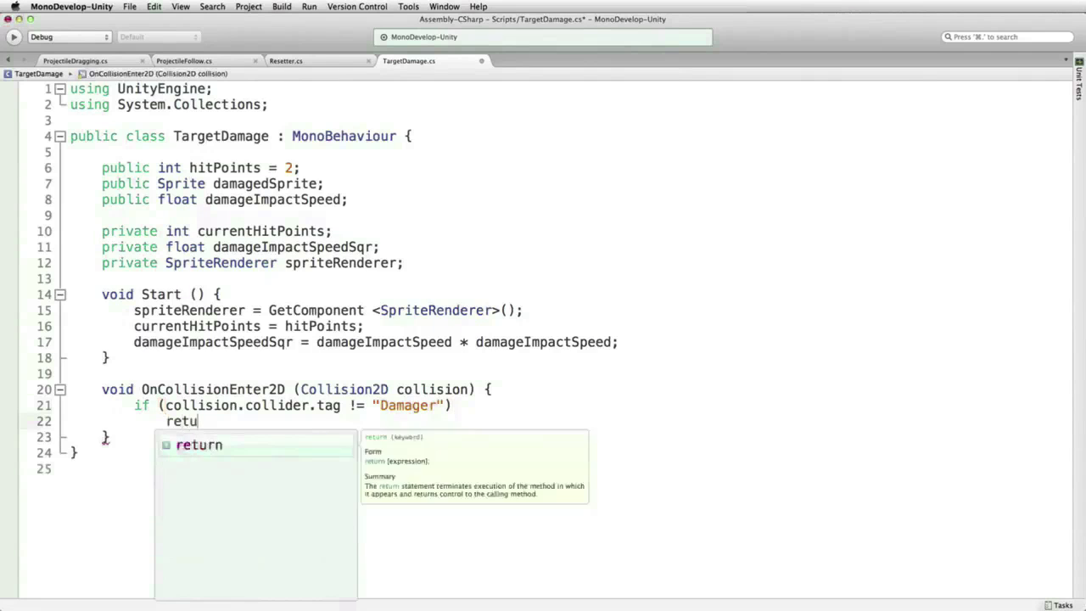
text(rn;)
key(Return)
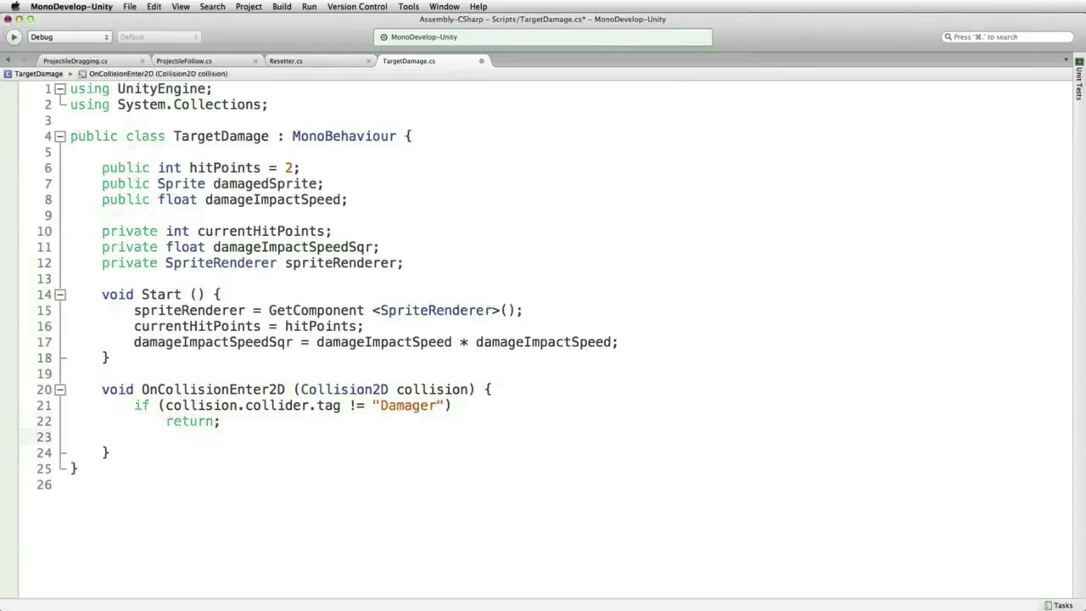
- Add a second if condition in OnCollisionEnter2D checking collision.relativeVelocity.sqrMagnitude < damageImpactSpeedSqr
text(if (collis)
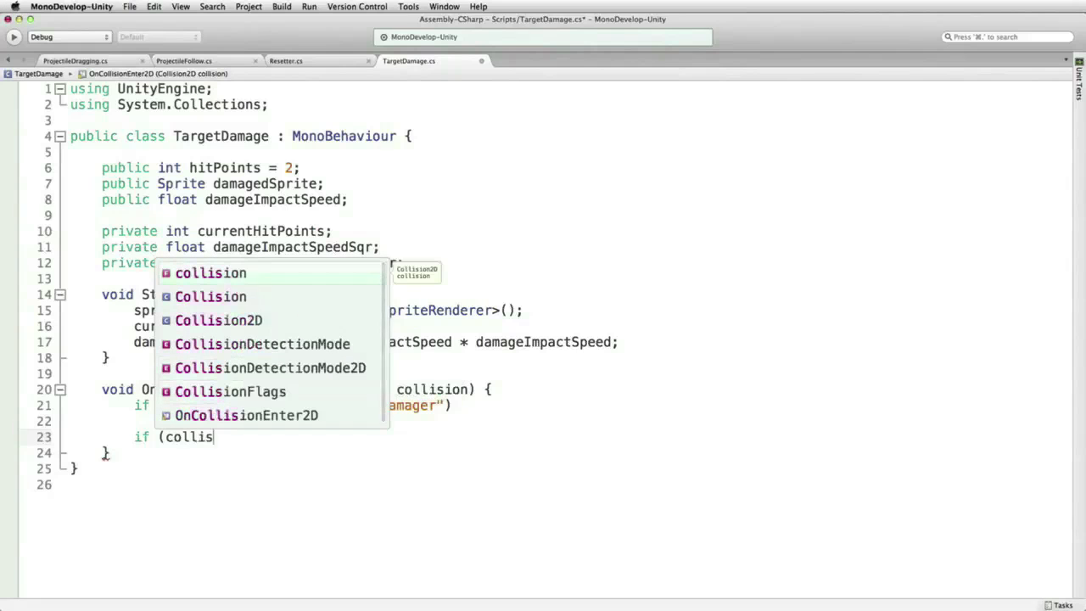
text(ion.re)
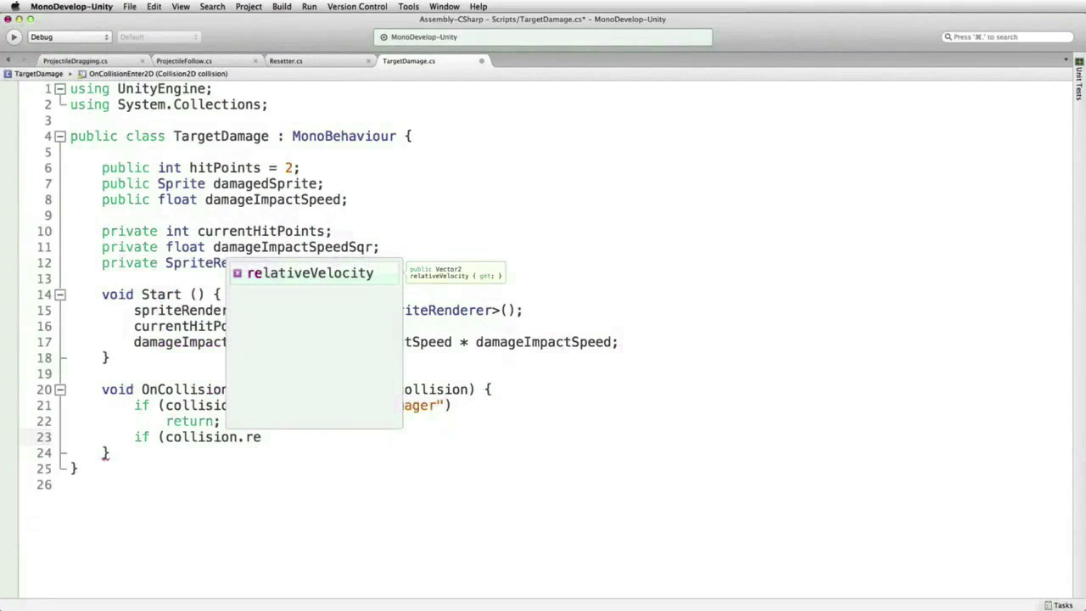
text(lativeVelocity.)
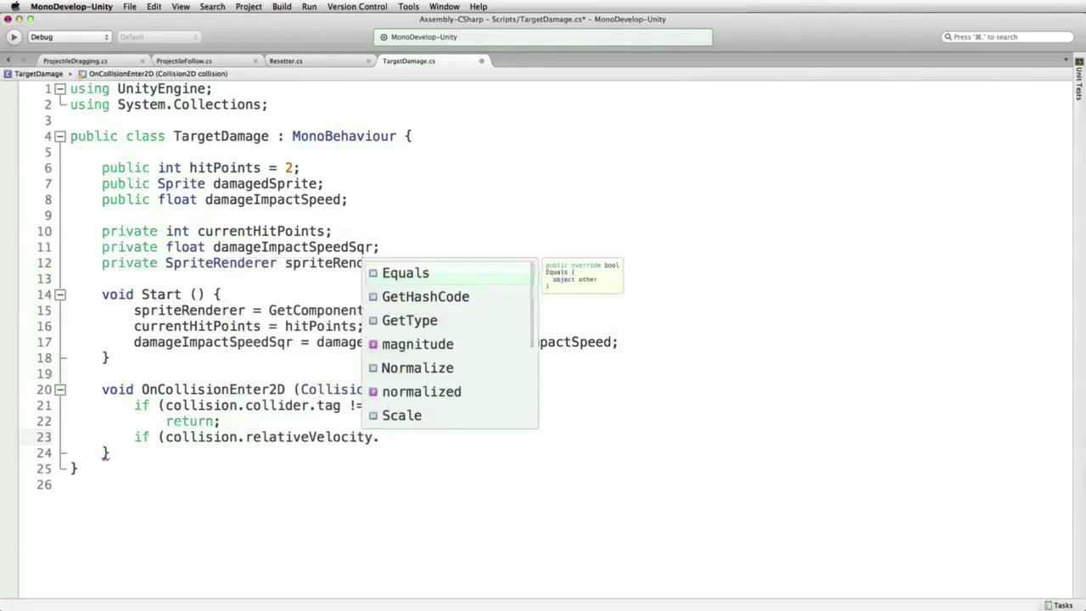
text(sqrMagnitude <)
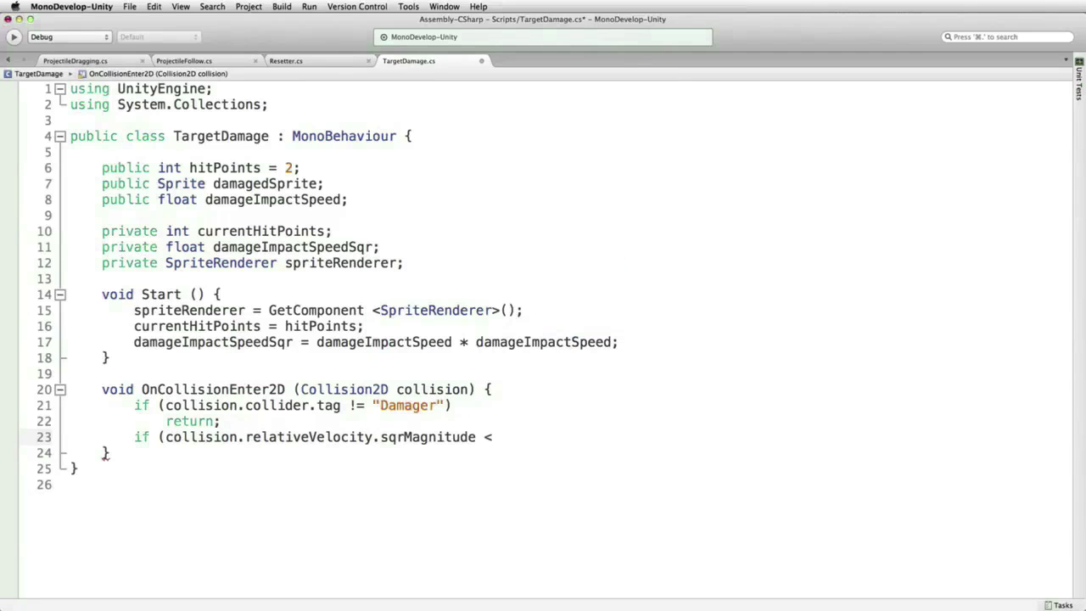
text( da)
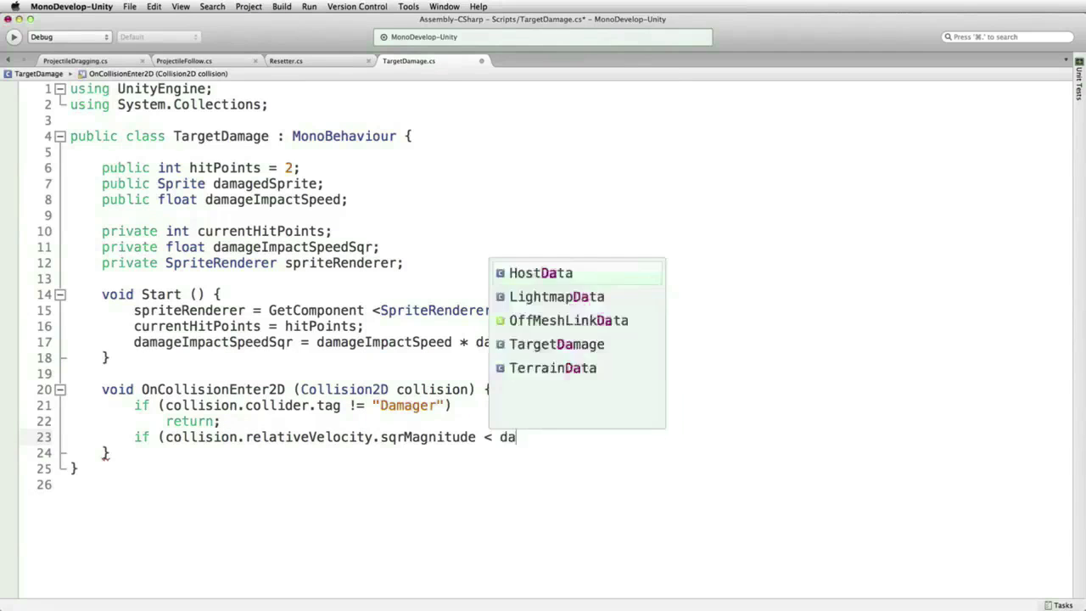
text(mIm)
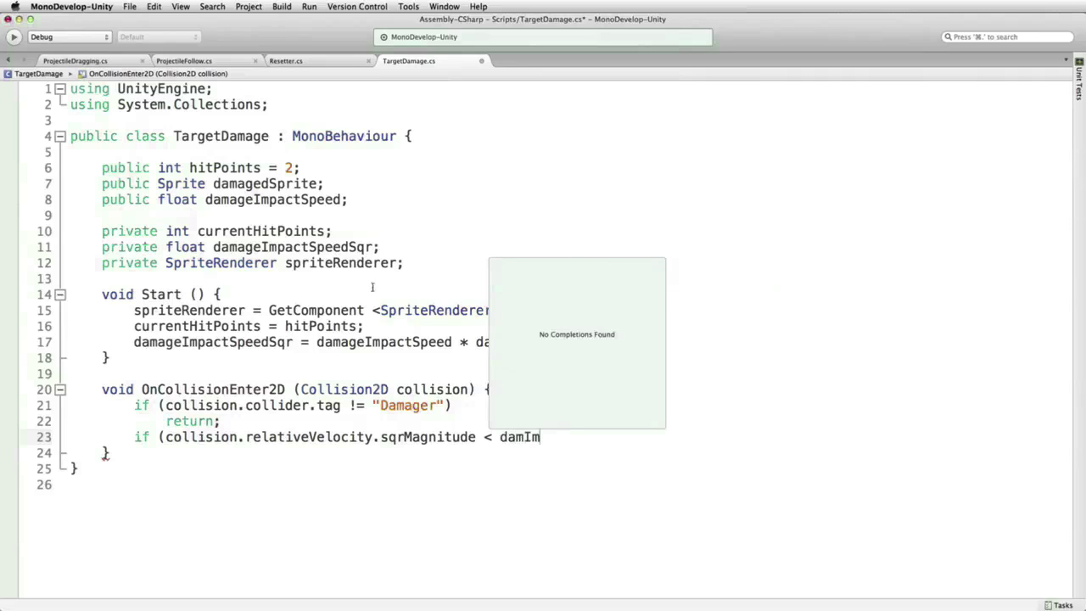
double_click(344, 247)
key(super+c)
double_click(510, 436)
key(super+v)
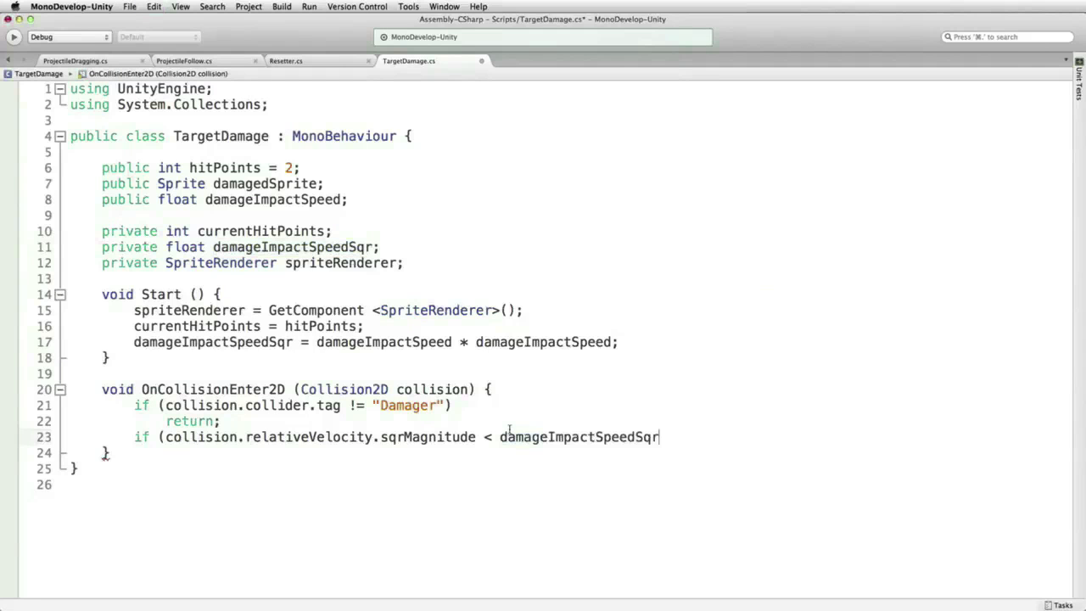
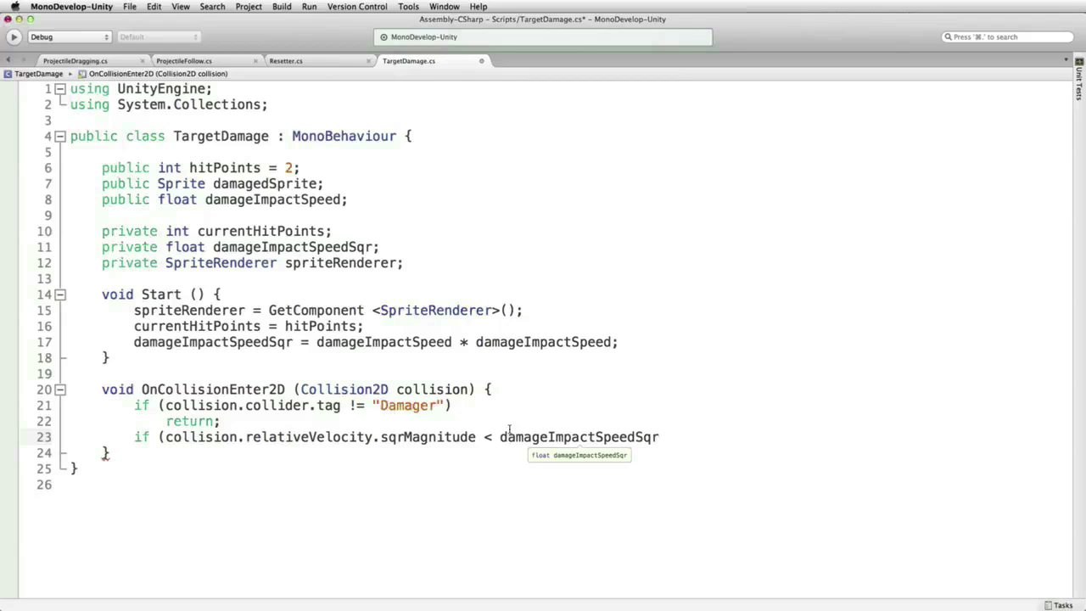
text())
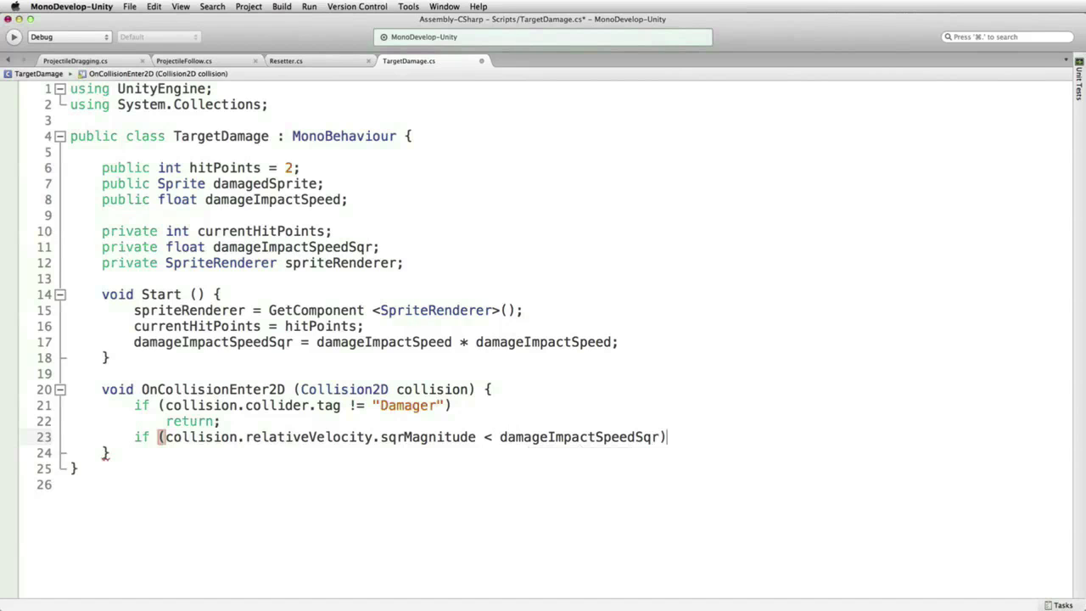
- Make the impact speed check return, and leave a blank line after it
key(Return)
text(return;)
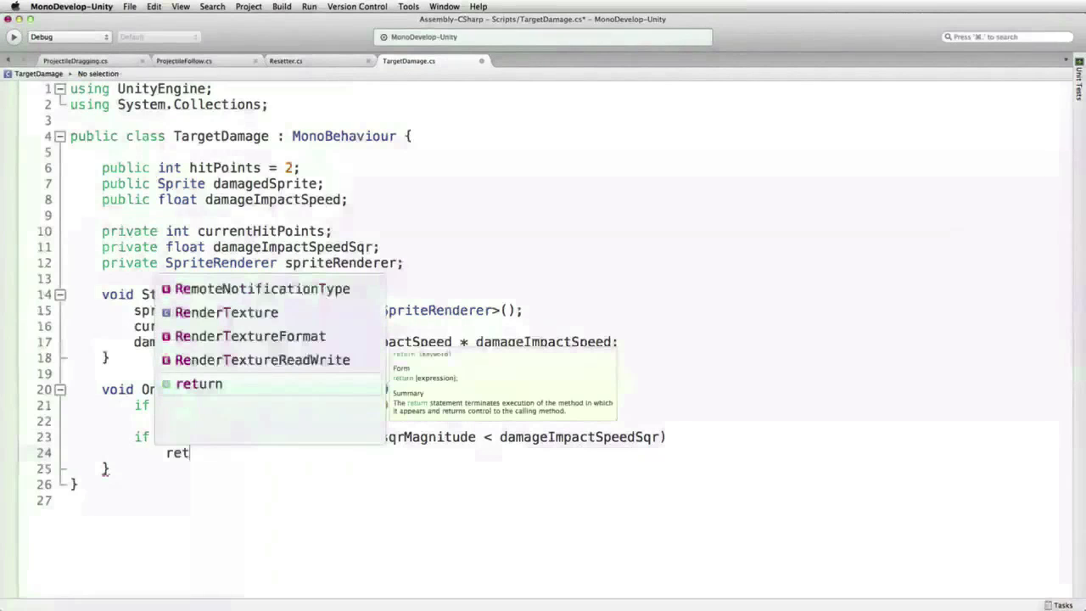
key(Return)
key(Return)
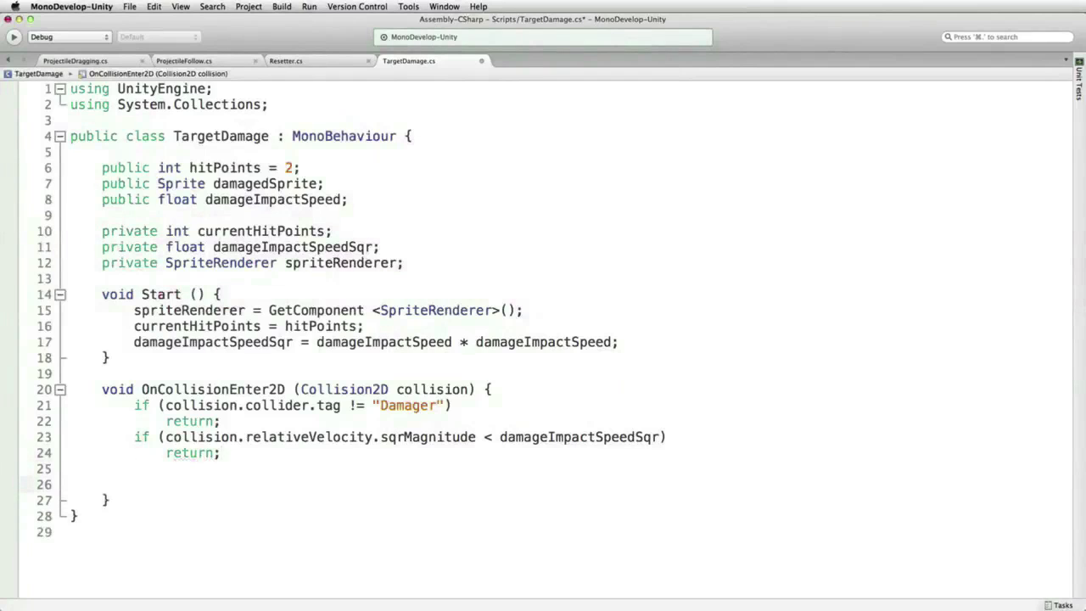
text(spr)
key(BackSpace)
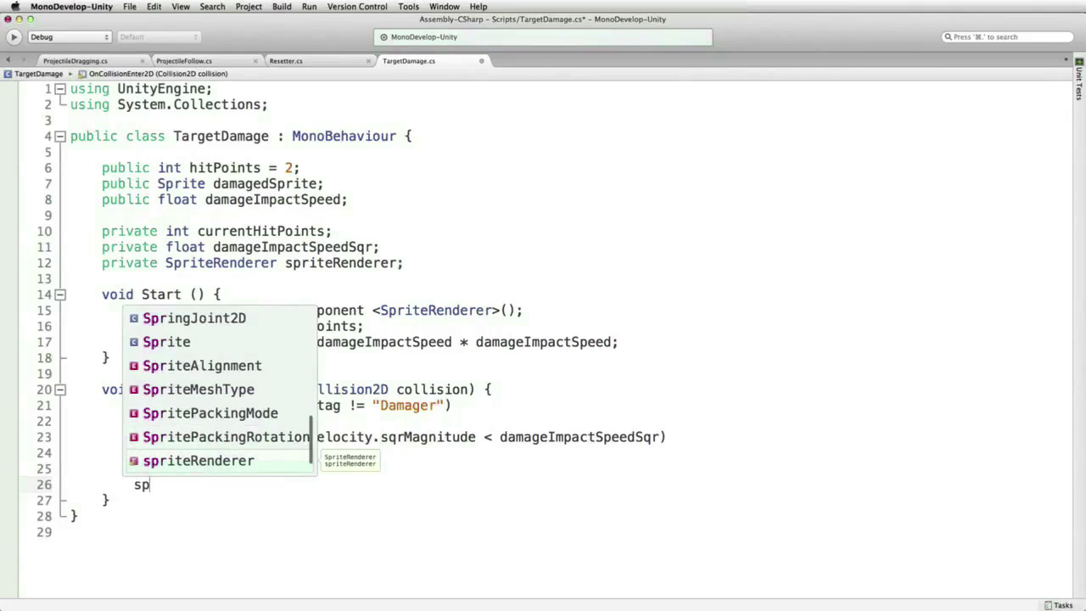
key(BackSpace)
key(BackSpace)
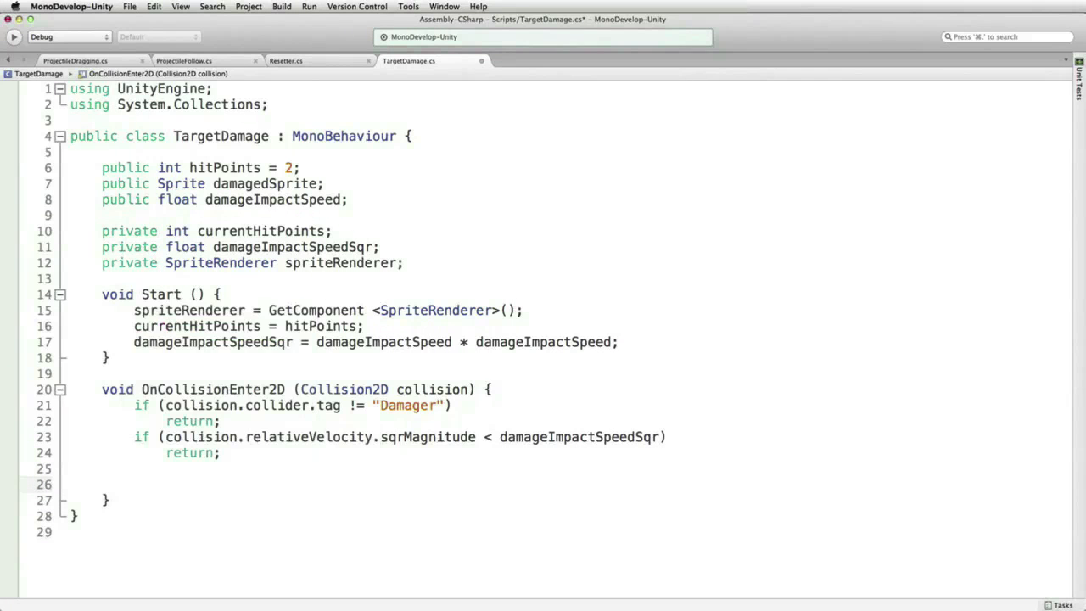
- Add a line after the two checks that sets spriteRenderer.sprite equal to damagedSprite
text(spre)
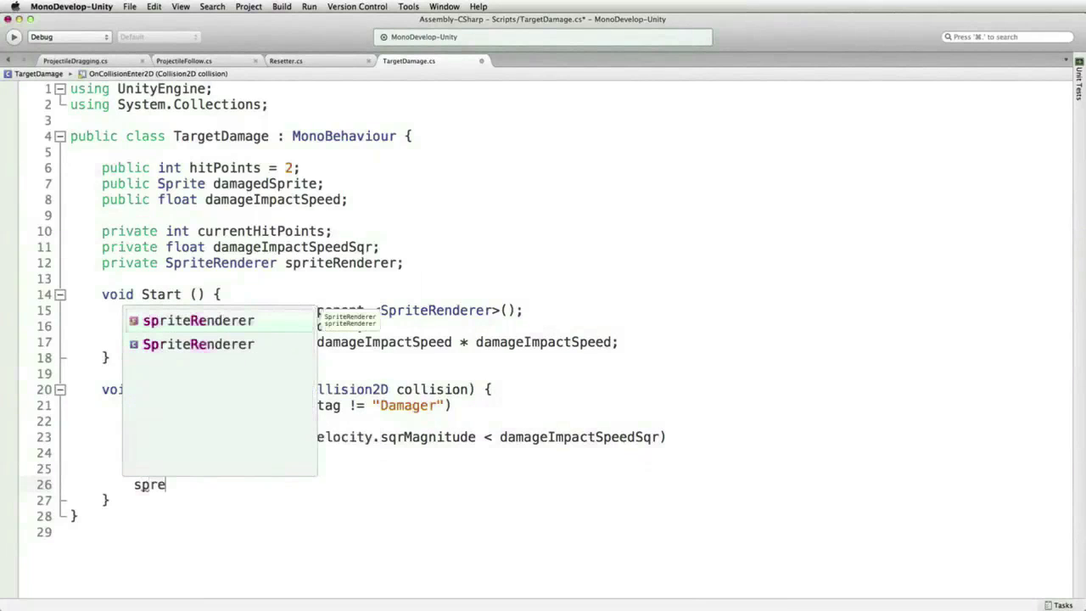
key(BackSpace)
text(iteRenderer.)
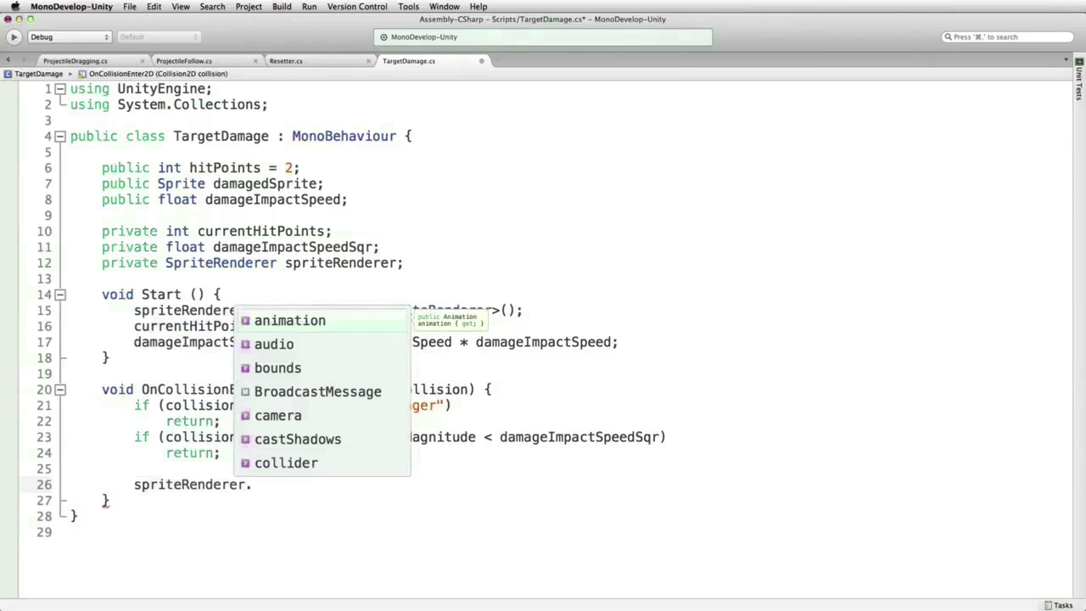
text(sprite = )
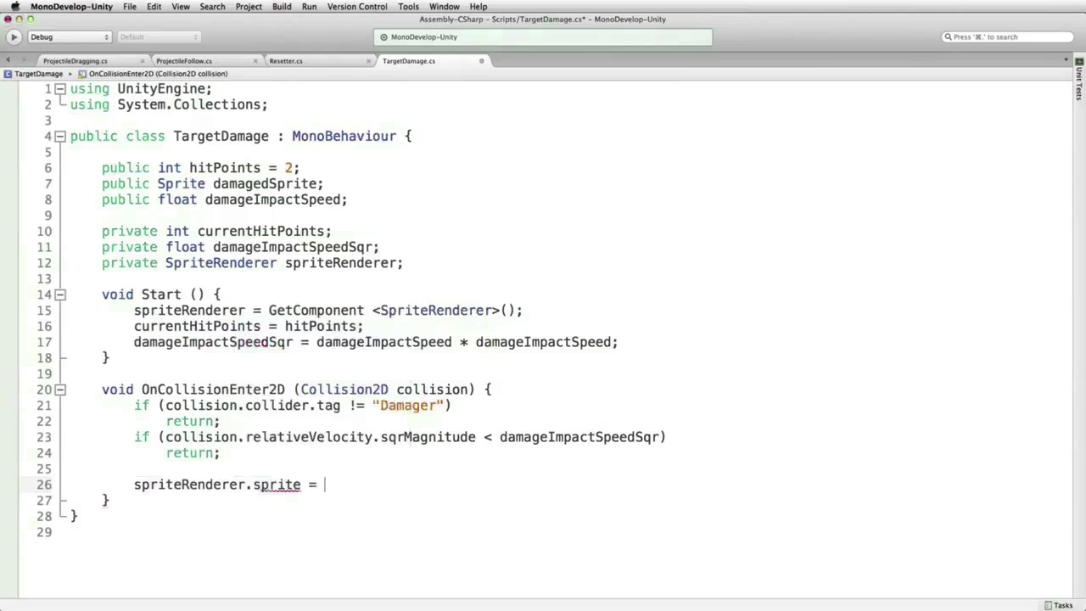
text(damagedSprite;)
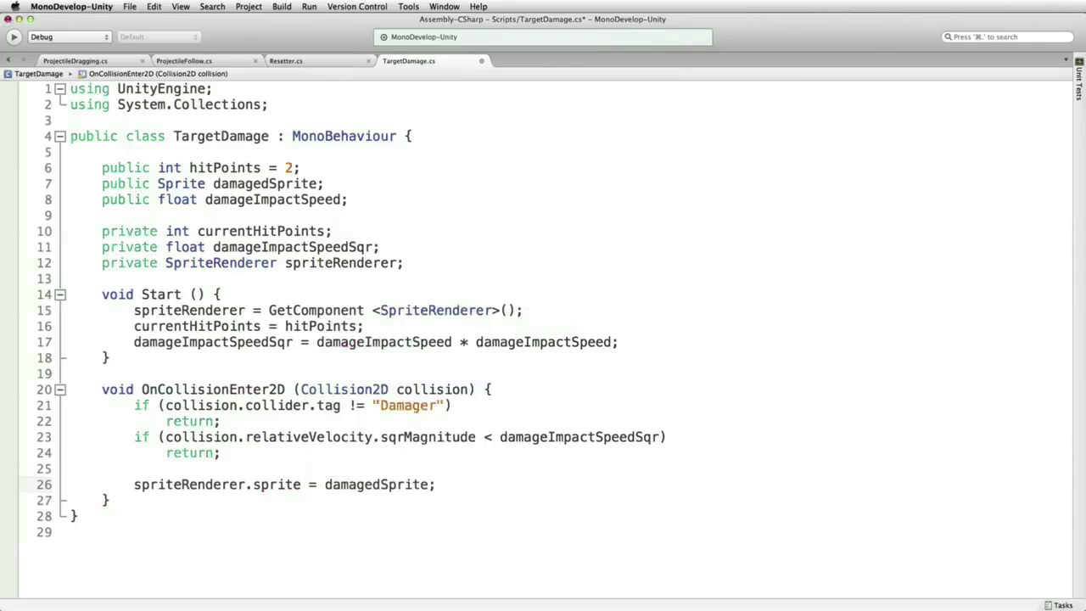
- Add a line below the sprite assignment that decrements currentHitPoints with the -- operator
key(Return)
text(cu)
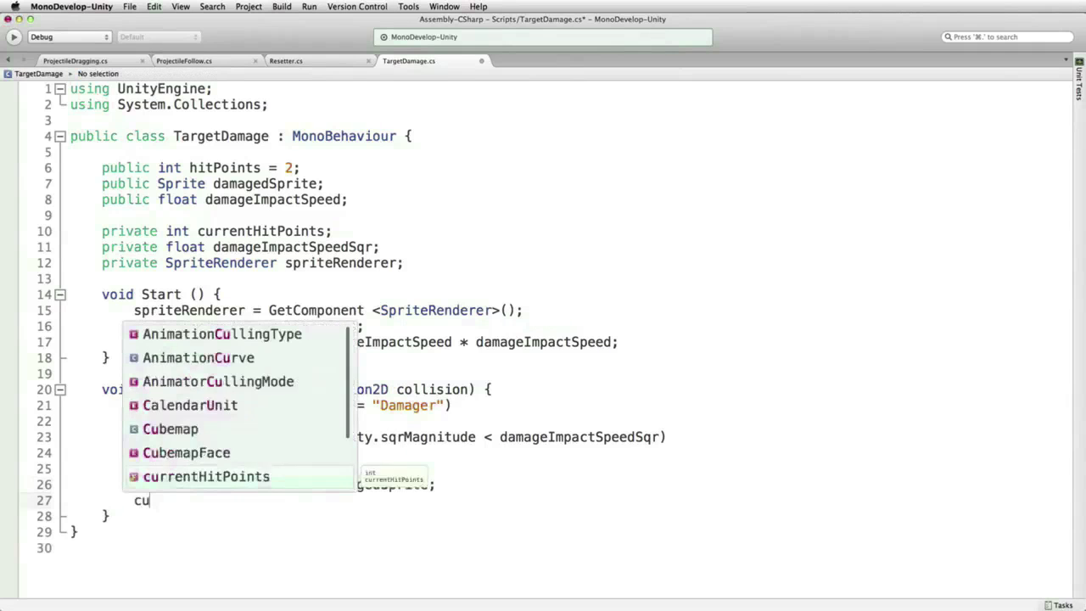
text(me)
key(BackSpace)
key(BackSpace)
text(r)
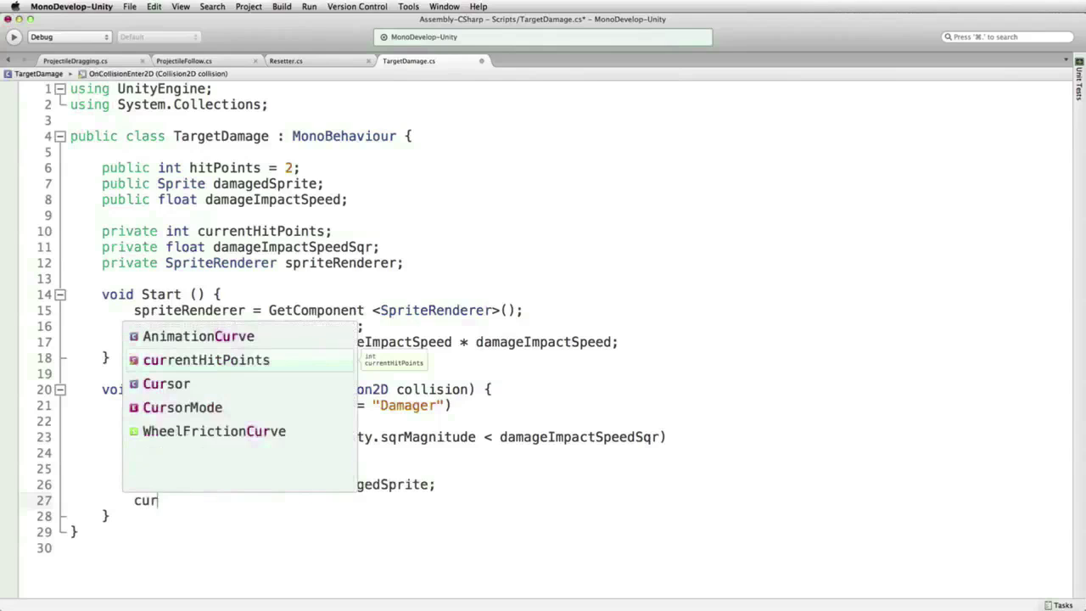
text(rentHitPoints )
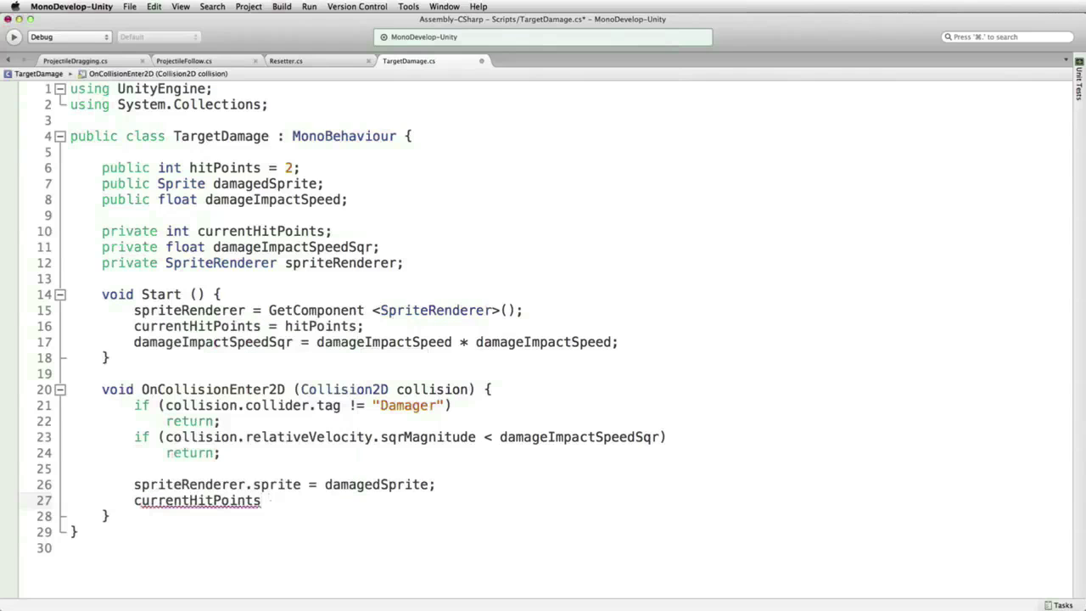
text(--;)
- After a blank line, add an if statement that calls Kill () when currentHitPoints <= 0
key(Return)
key(Return)
text(if ()
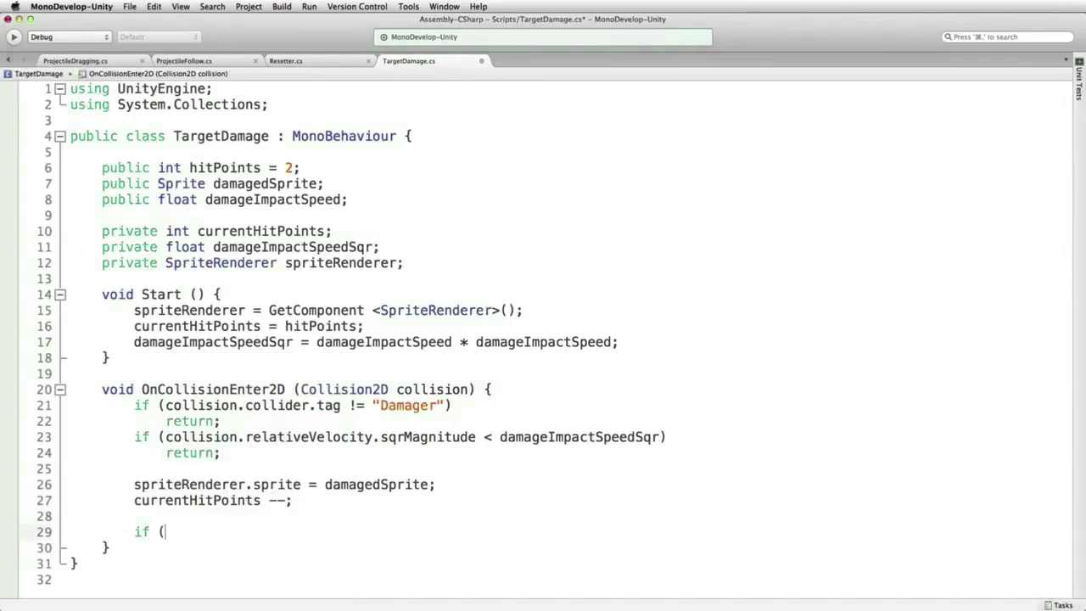
text(curr)
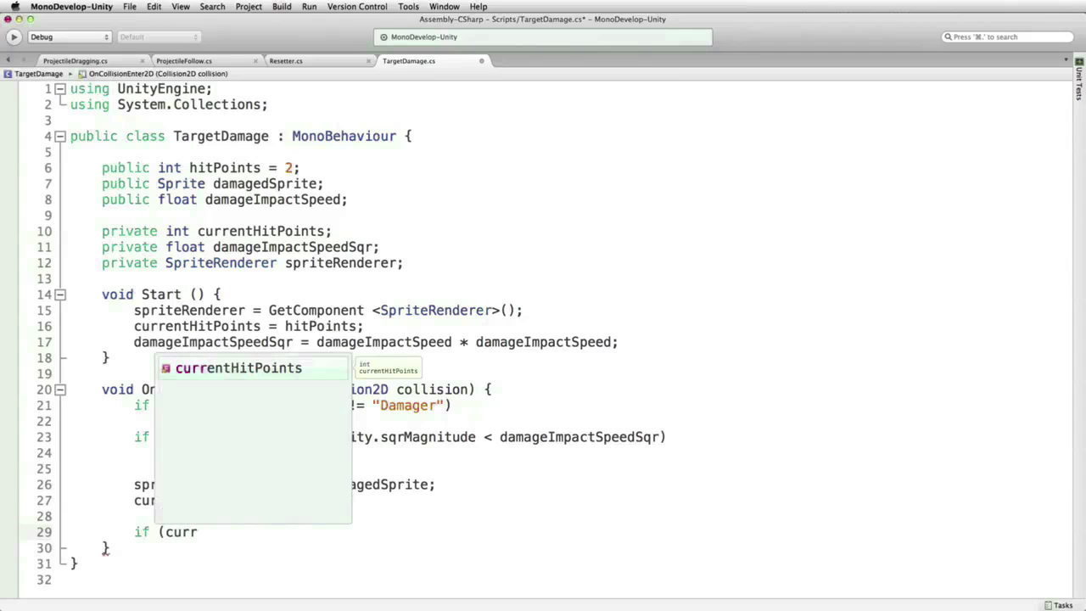
text(entHitPoints <= 0)
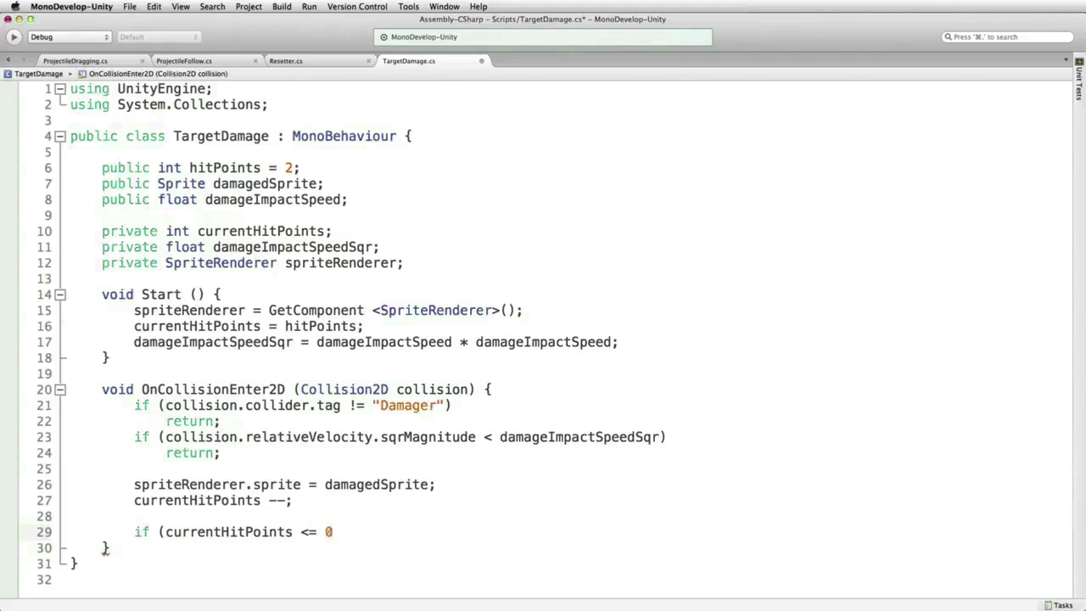
text())
key(Return)
text(Ki)
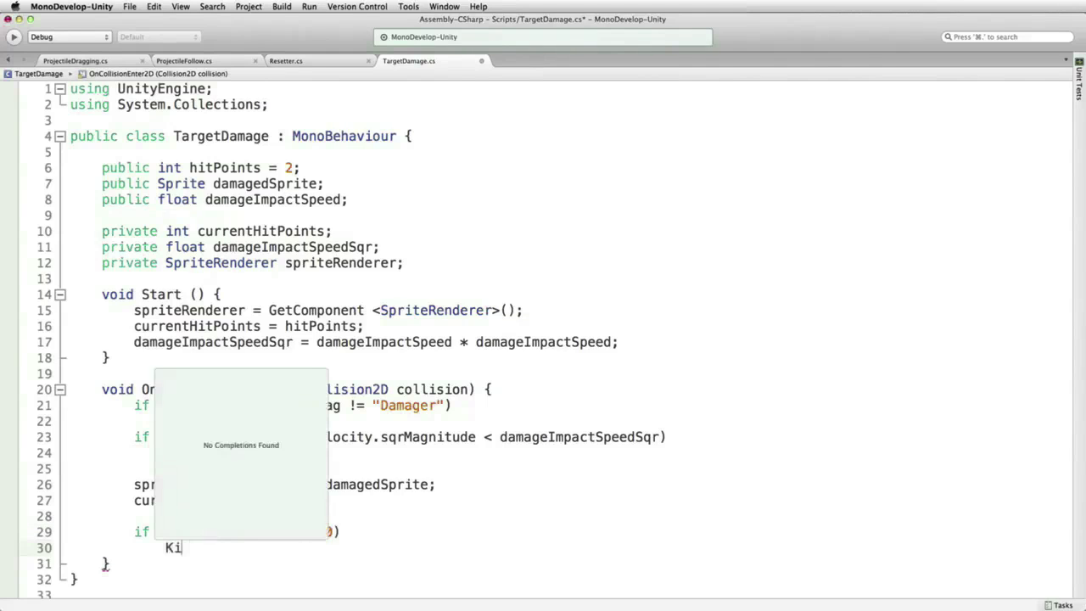
text(ll ())
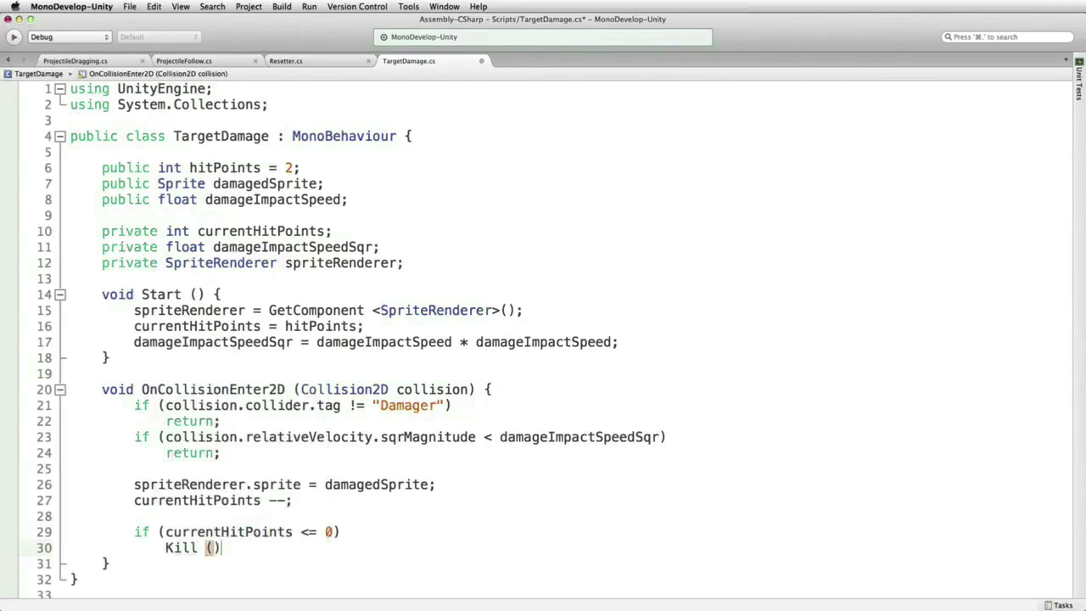
text(;)
- Add a void Kill () function with empty braces below OnCollisionEnter2D, separated by a blank line
key(Down)
key(Return)
key(Return)
text(vid)
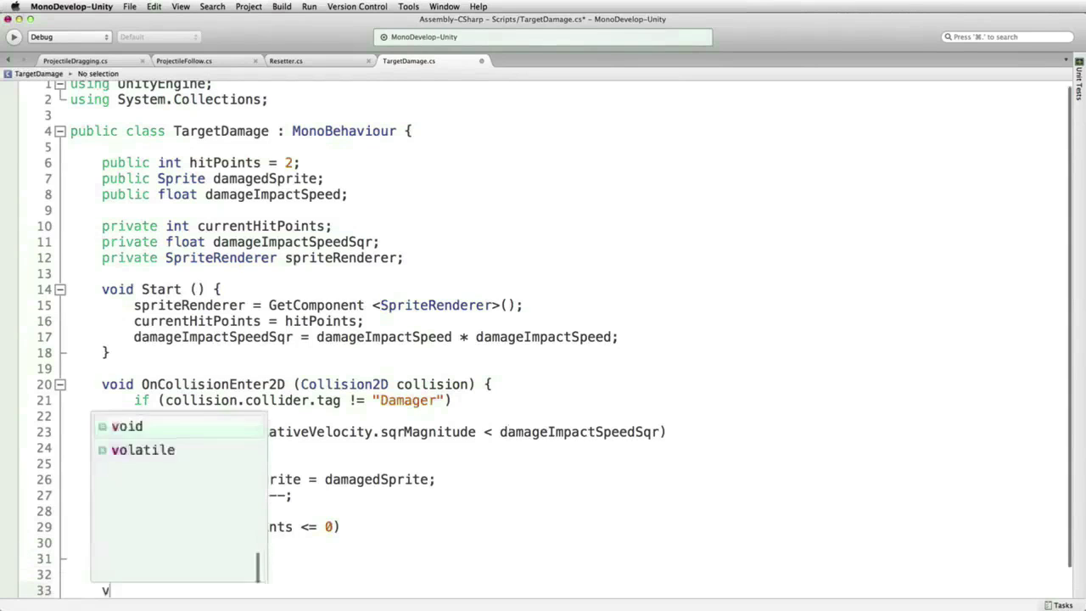
key(BackSpace)
key(BackSpace)
text(oid )
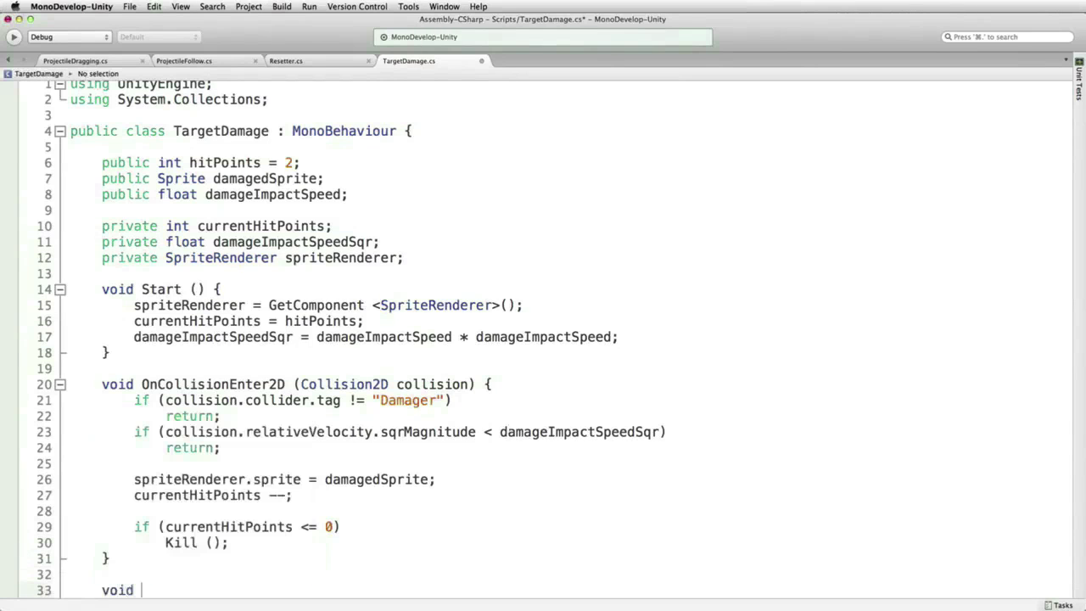
text(F)
key(BackSpace)
text(Kill () {)
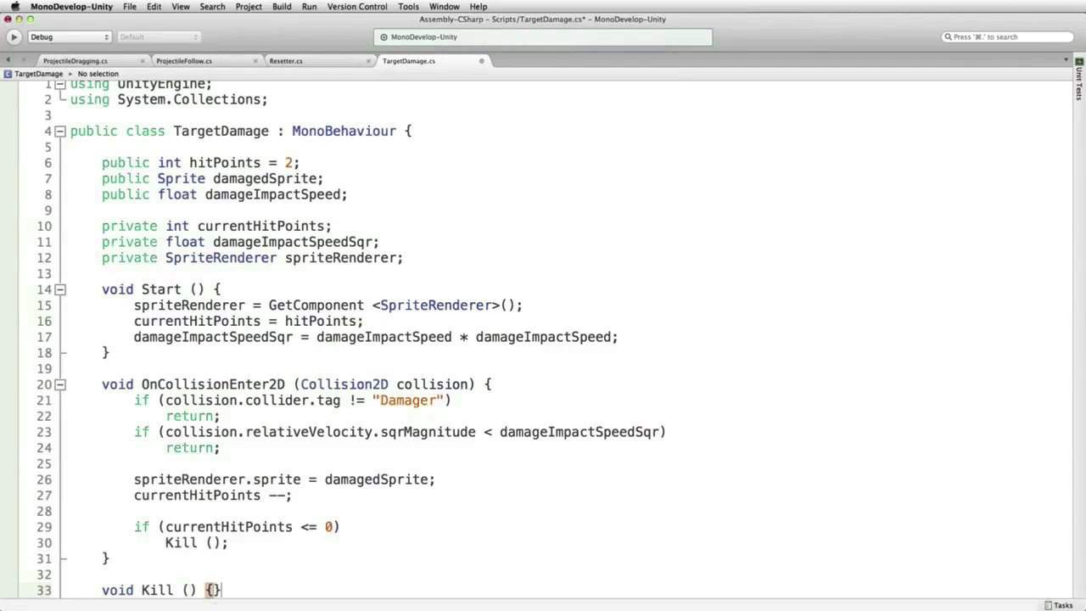
- Spread the Kill () function's braces over separate lines, leaving one empty body line between them
key(Return)
key(Return)
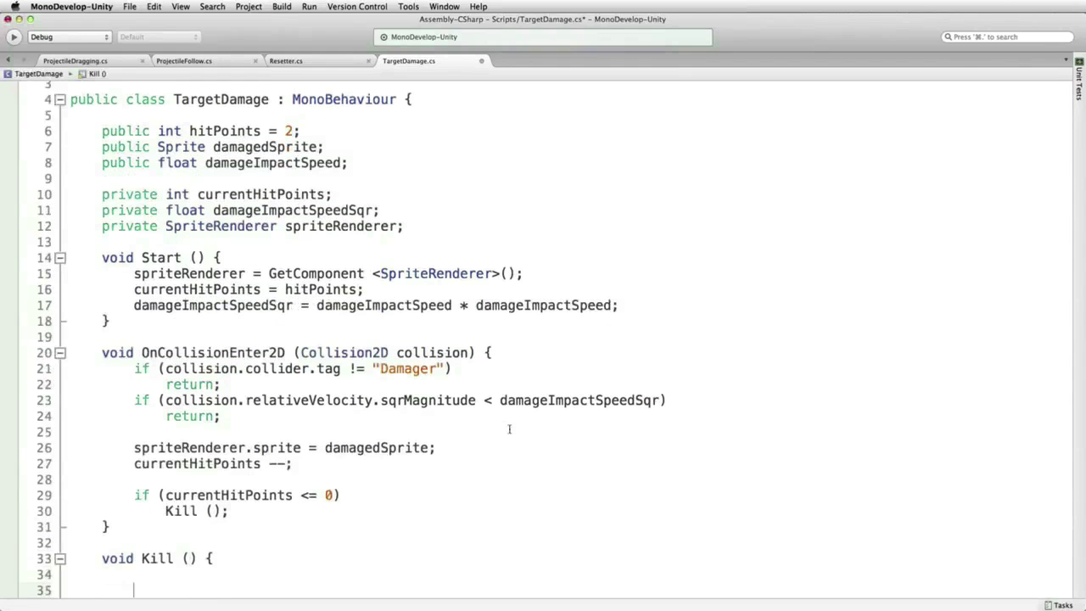
key(BackSpace)
text(})
key(Up)
scroll(509, 430, down, 2)
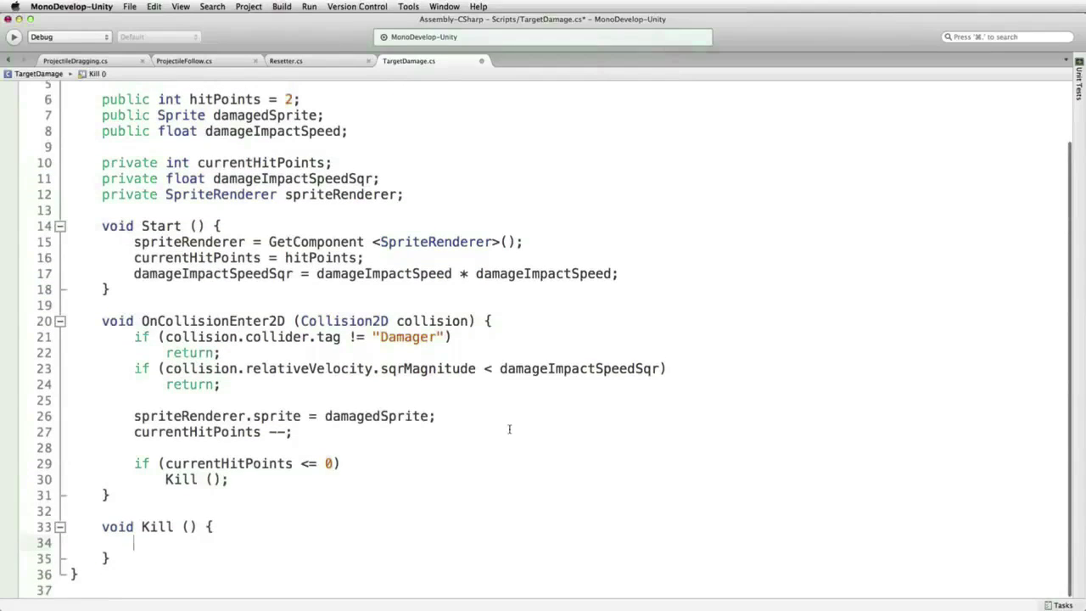
- Write spriteRenderer.enabled = false; as the first statement inside the Kill () function
text(sp)
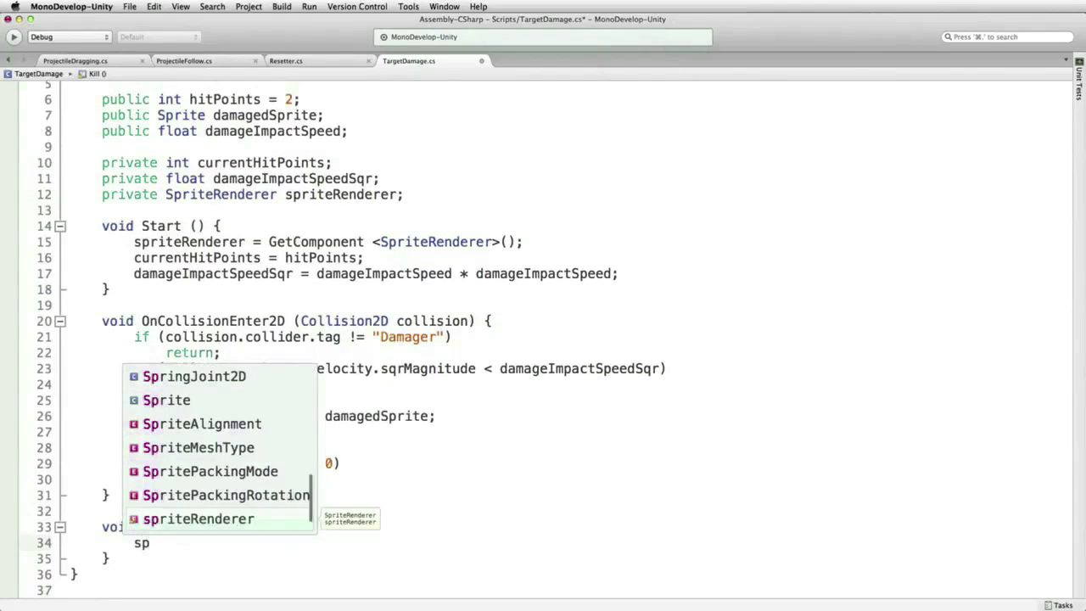
text(riteRenderer.en)
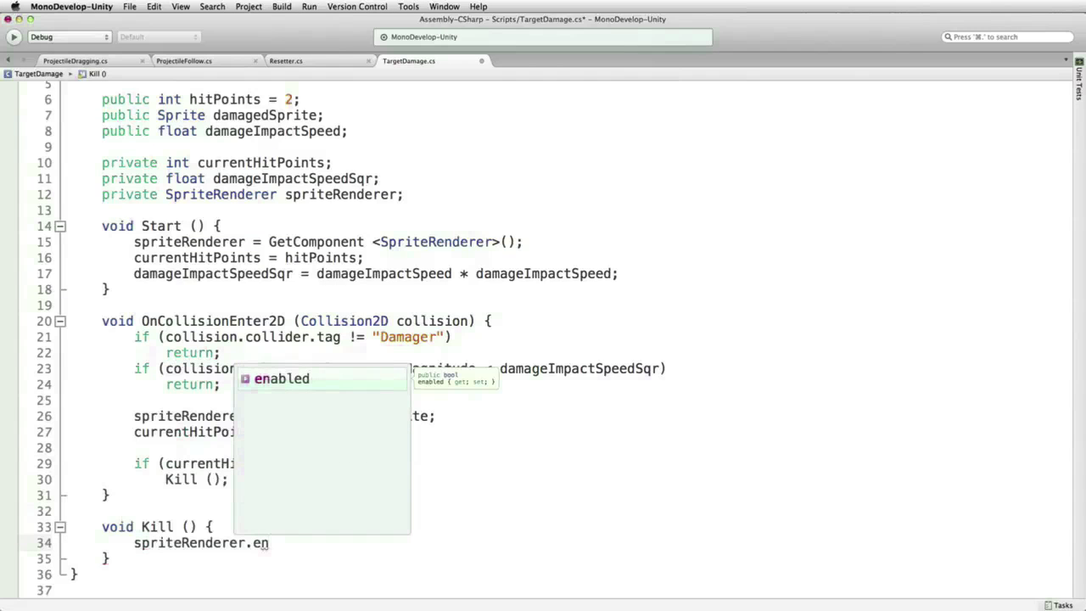
text(abled = gal)
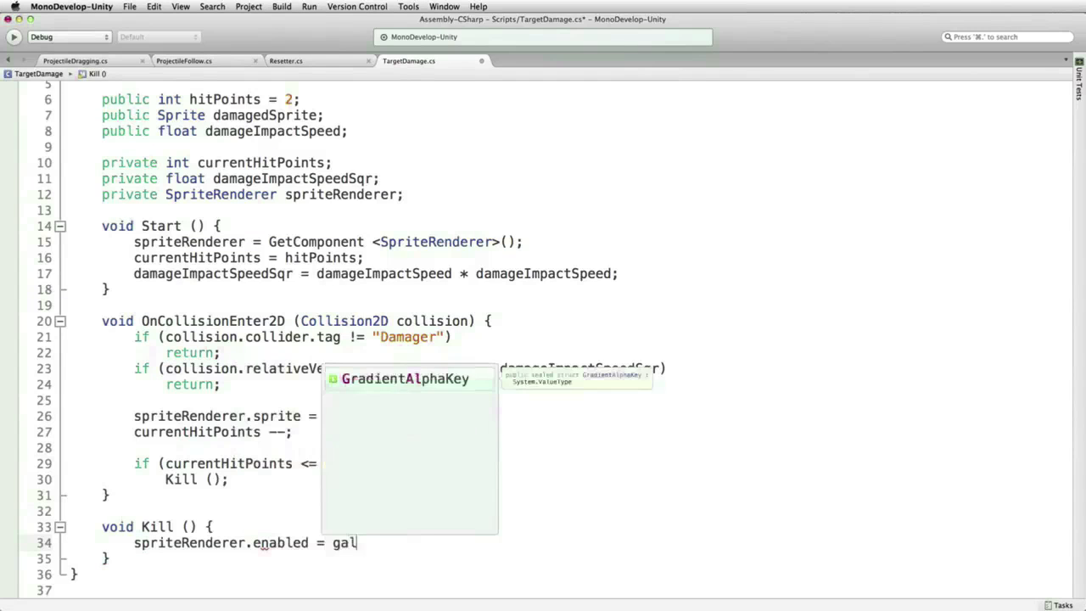
key(BackSpace)
key(BackSpace)
key(BackSpace)
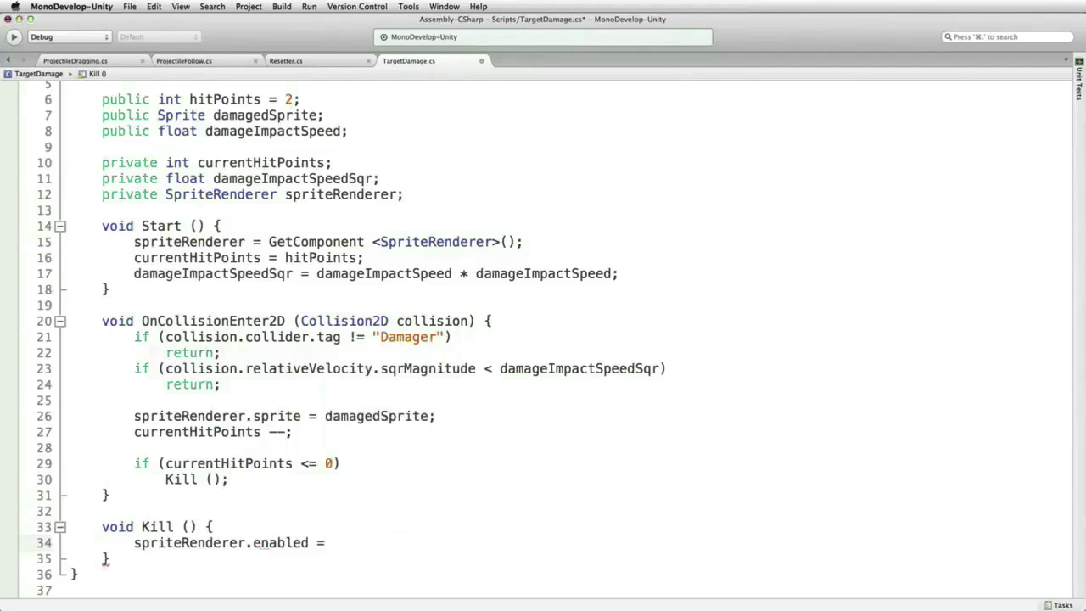
text(false;)
key(Return)
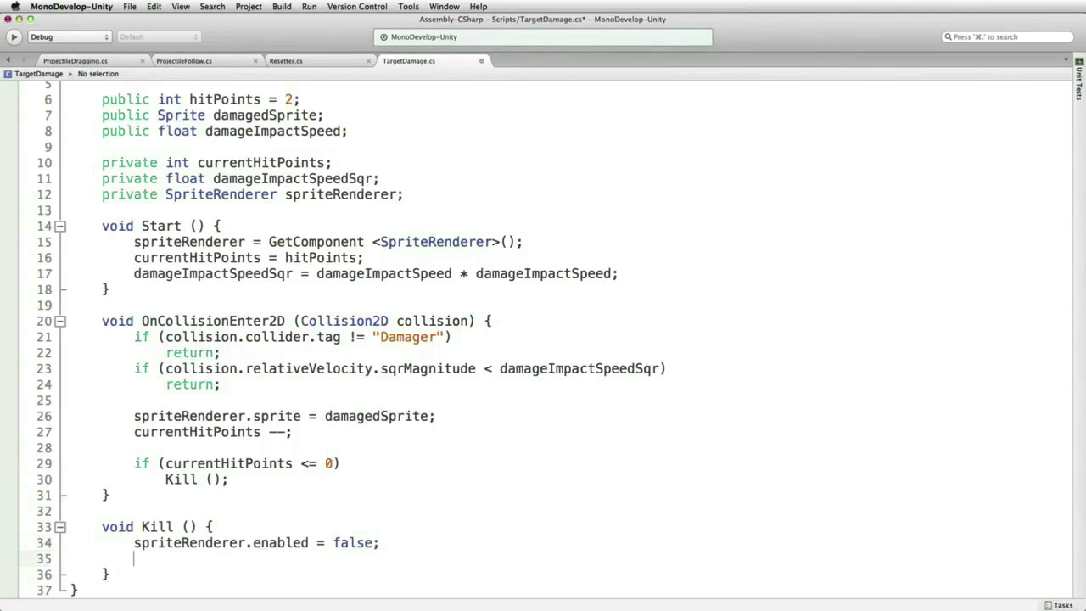
- Add the line collider2D.enabled = false; below the sprite renderer statement in Kill ()
text(cold)
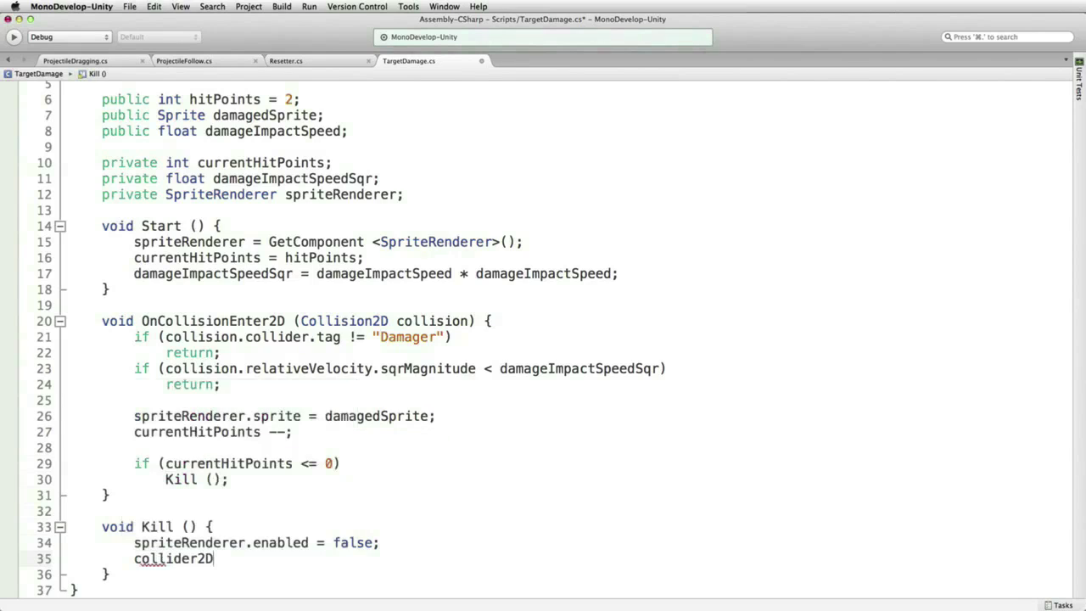
text( .enabled )
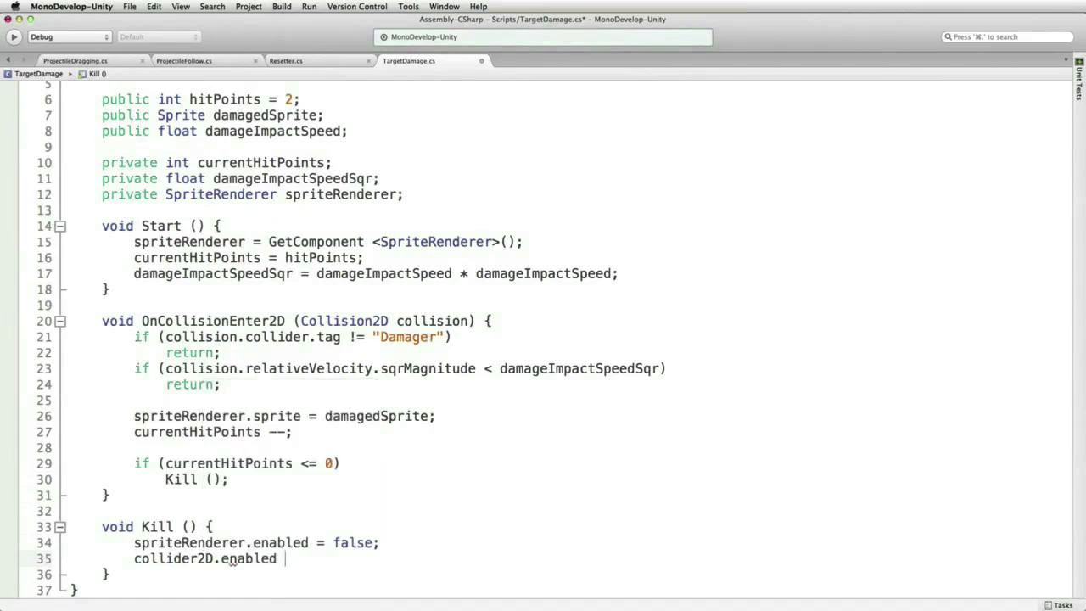
text(= false;)
key(Return)
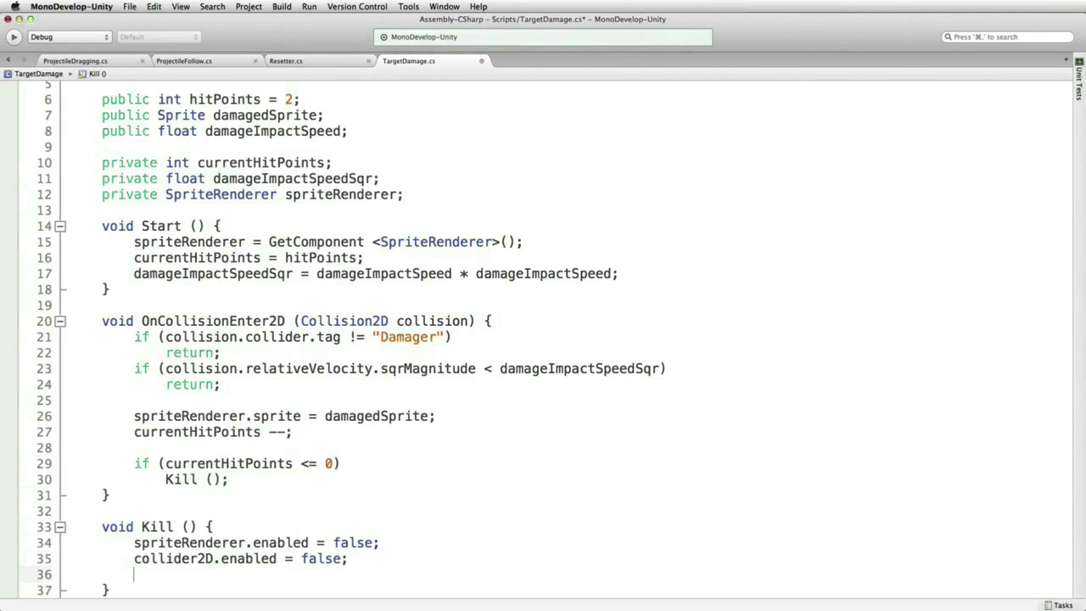
- Add rigidbody2D.isKinematic = true; as the last statement in Kill () and save the TargetDamage script
text(rid)
text(igidbody2D.)
text(isKinematic )
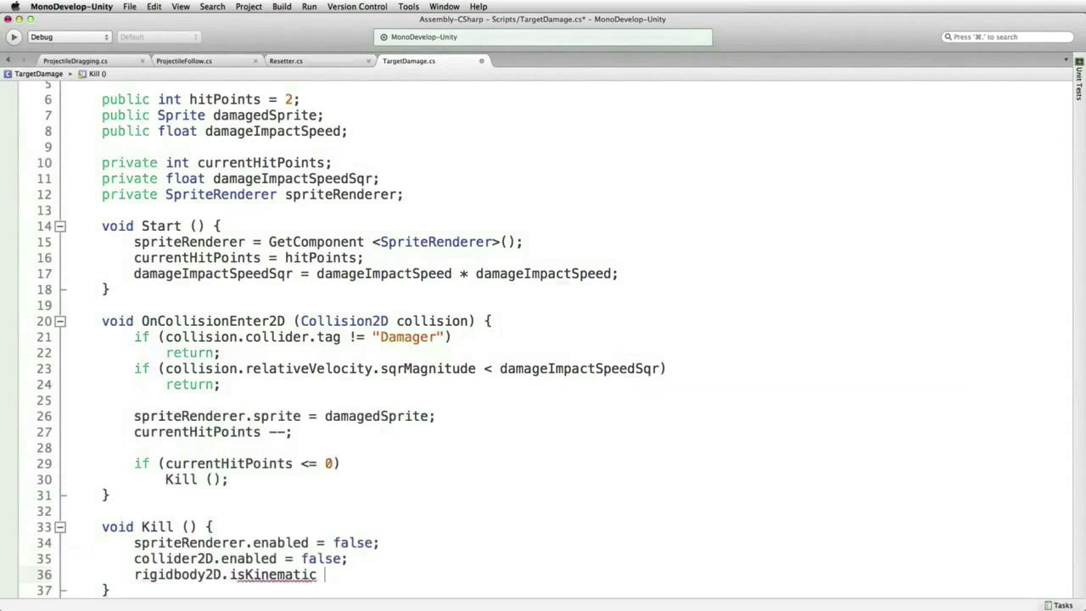
text(= tru)
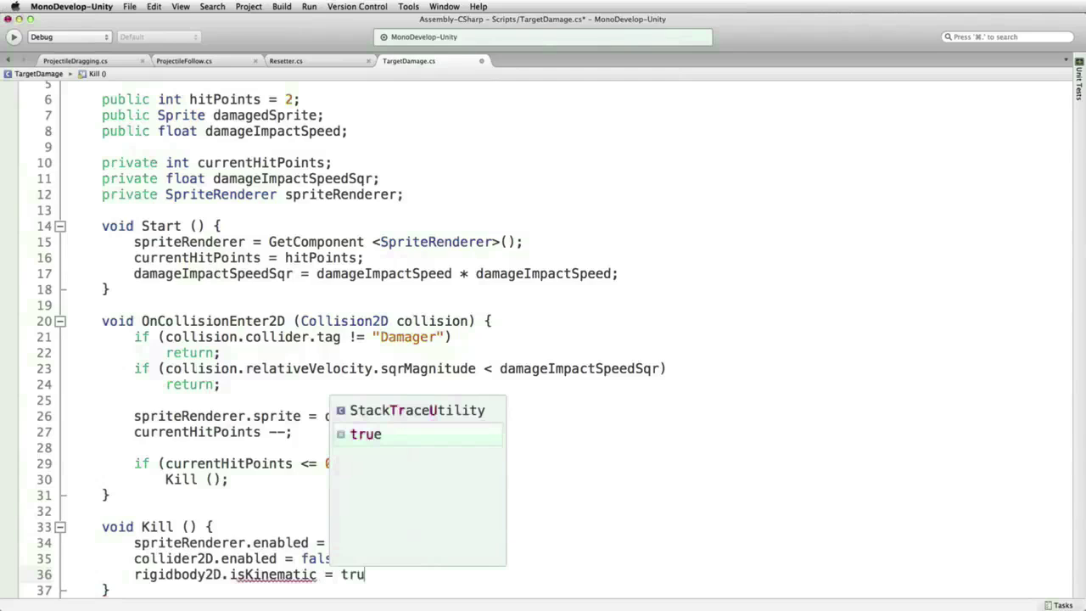
text(e;)
key(Return)
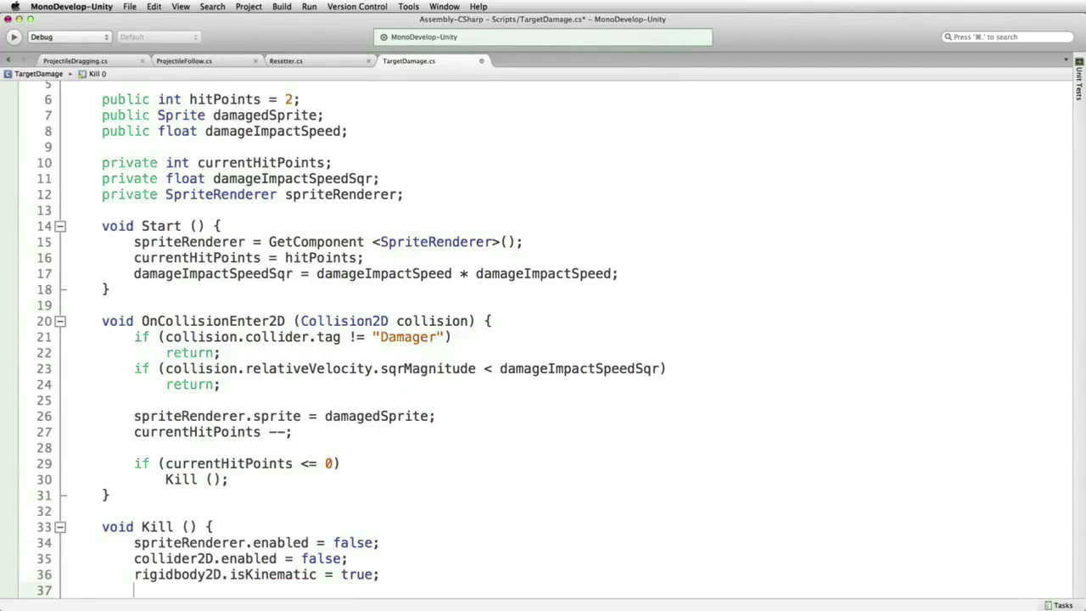
key(BackSpace)
key(super+s)
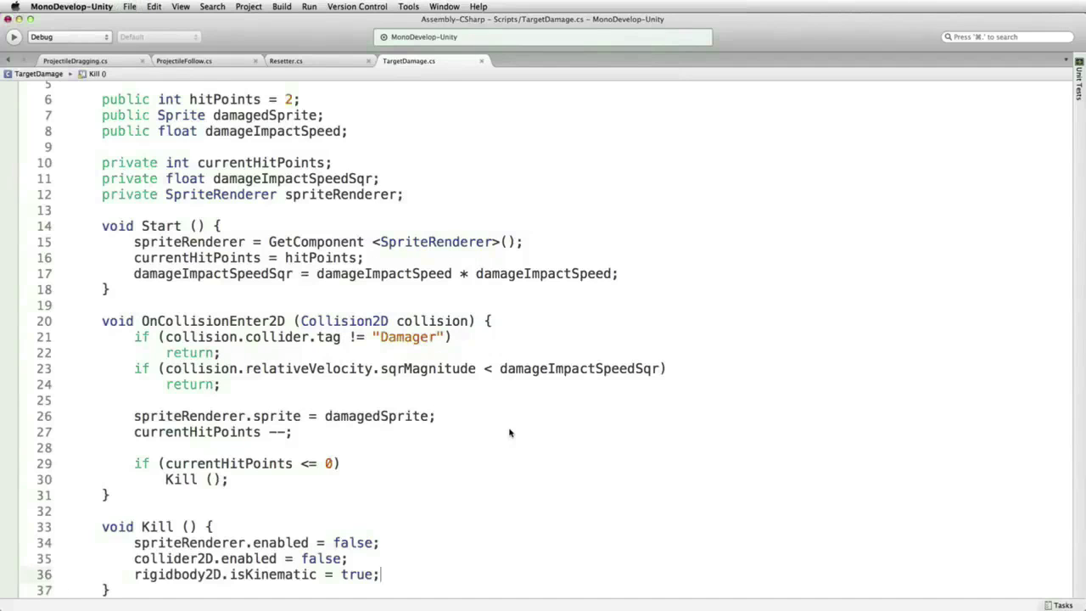
- Switch to Unity and set the Target object's Damage Impact Speed to 1
key(super+Tab)
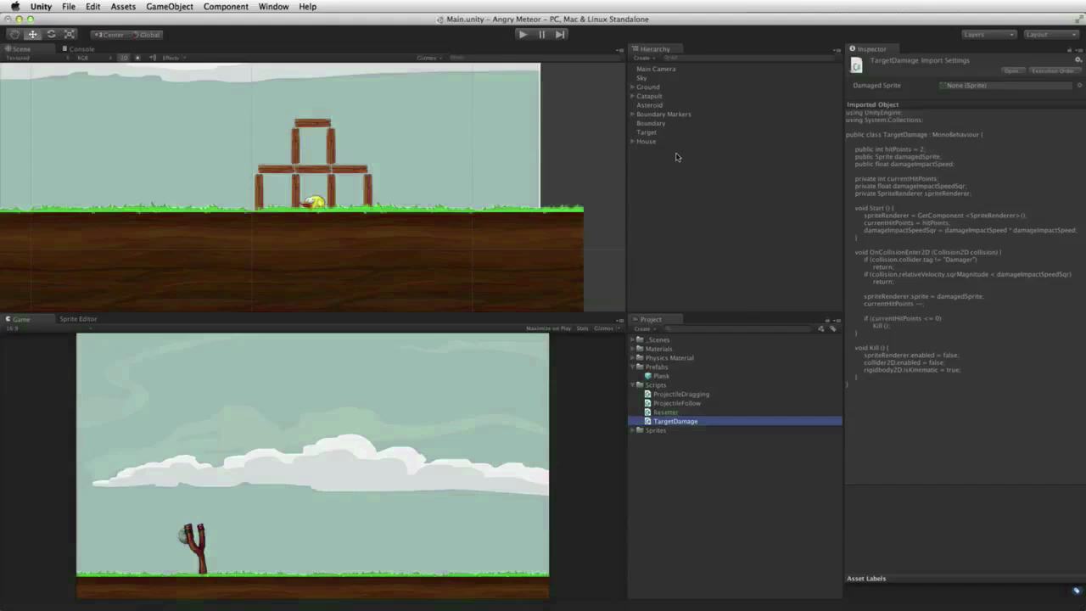
click(658, 134)
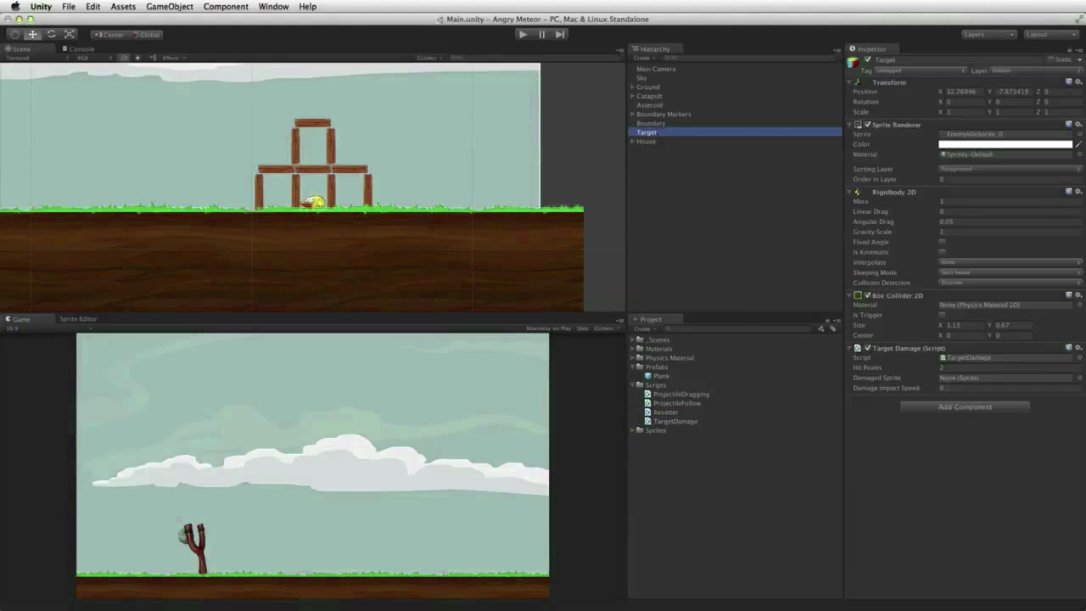
click(933, 389)
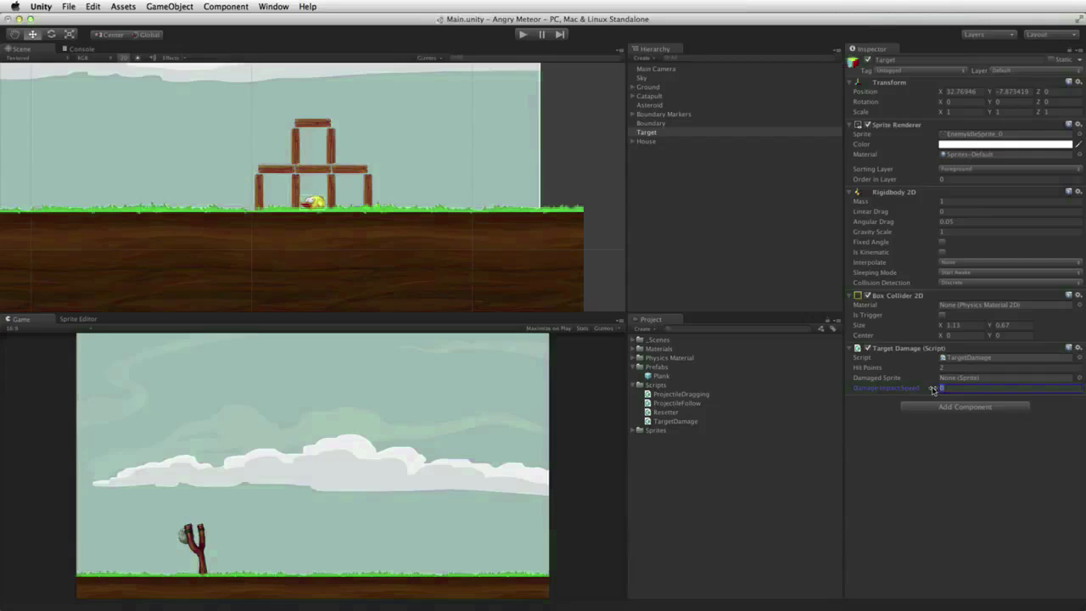
text(8)
- Starting from the Plank prefab, add a new tag named Damager, copying the name from the tag check in the TargetDamage script
click(677, 379)
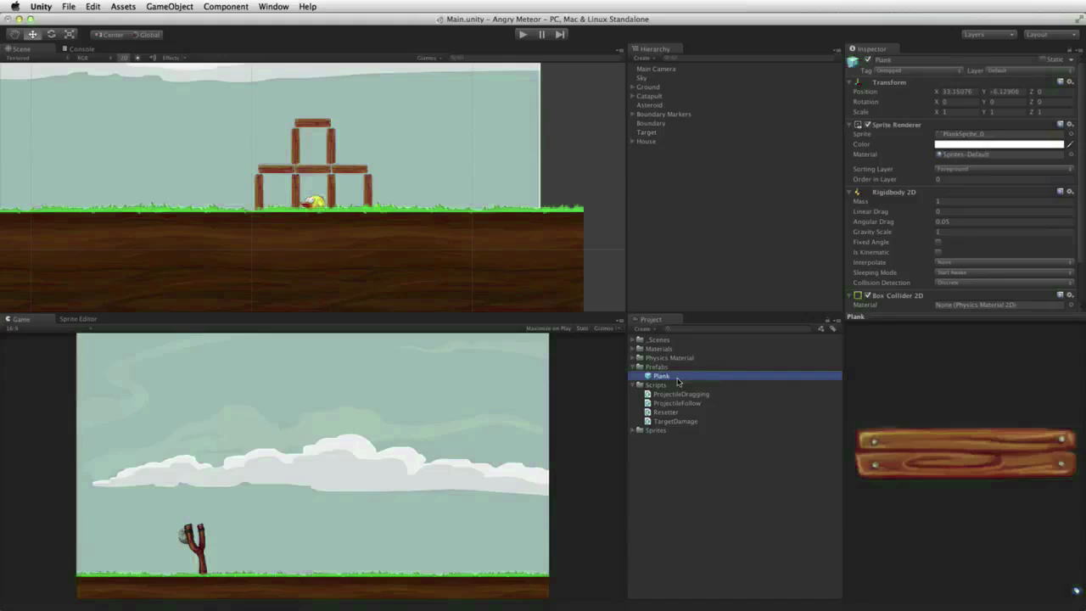
click(923, 73)
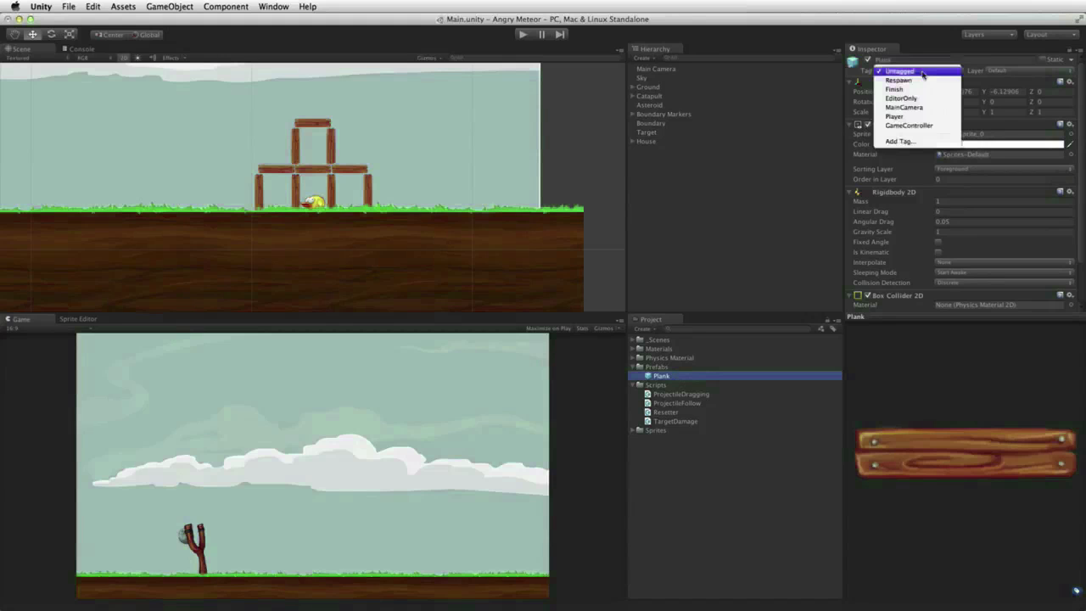
click(904, 143)
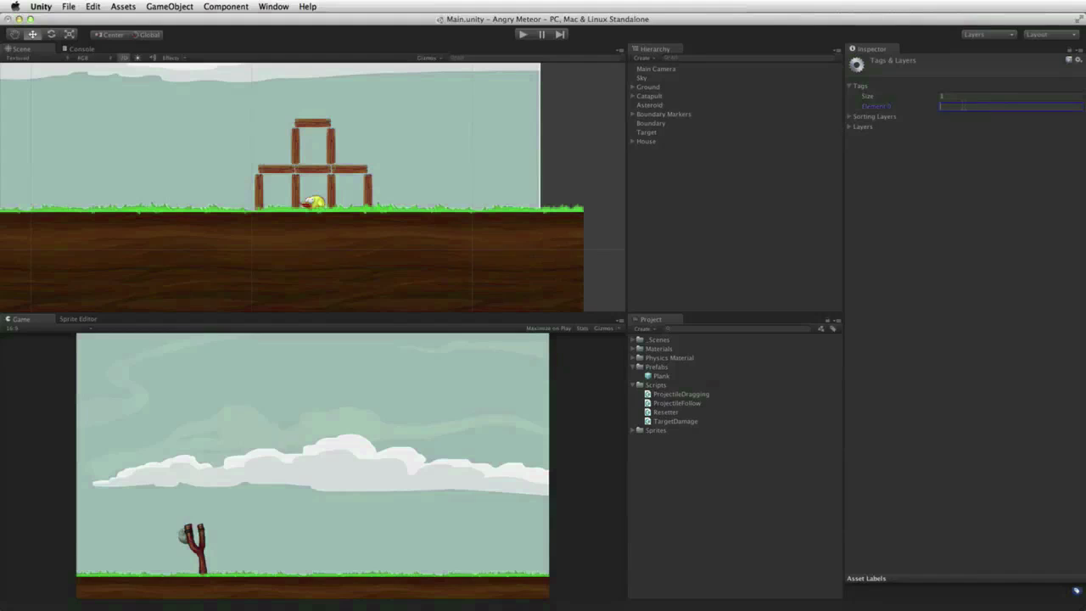
text(Ob)
key(super+Tab)
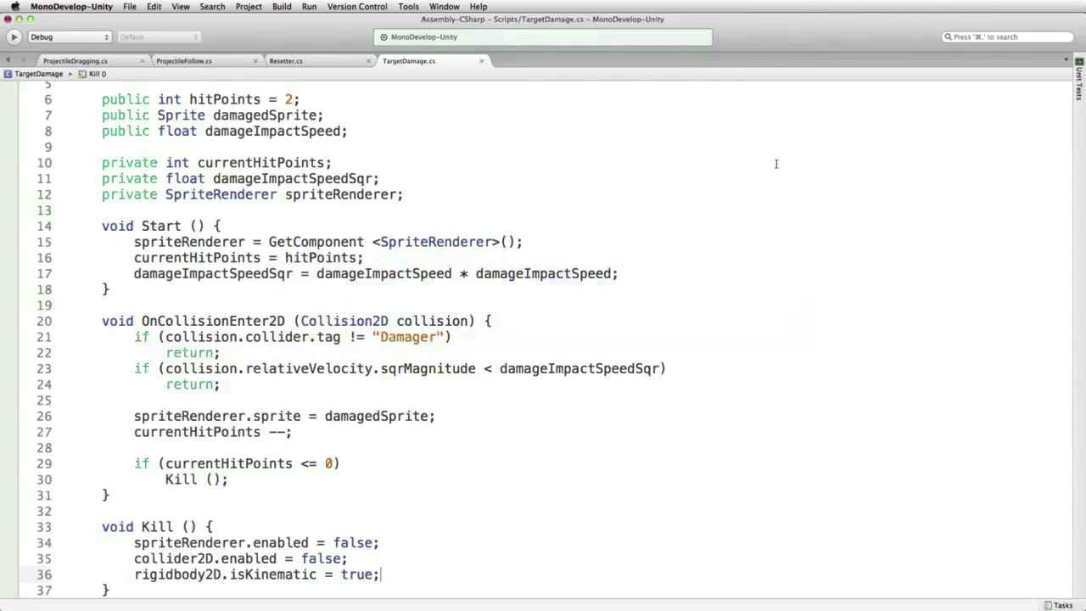
double_click(410, 337)
key(super+c)
key(super+Tab)
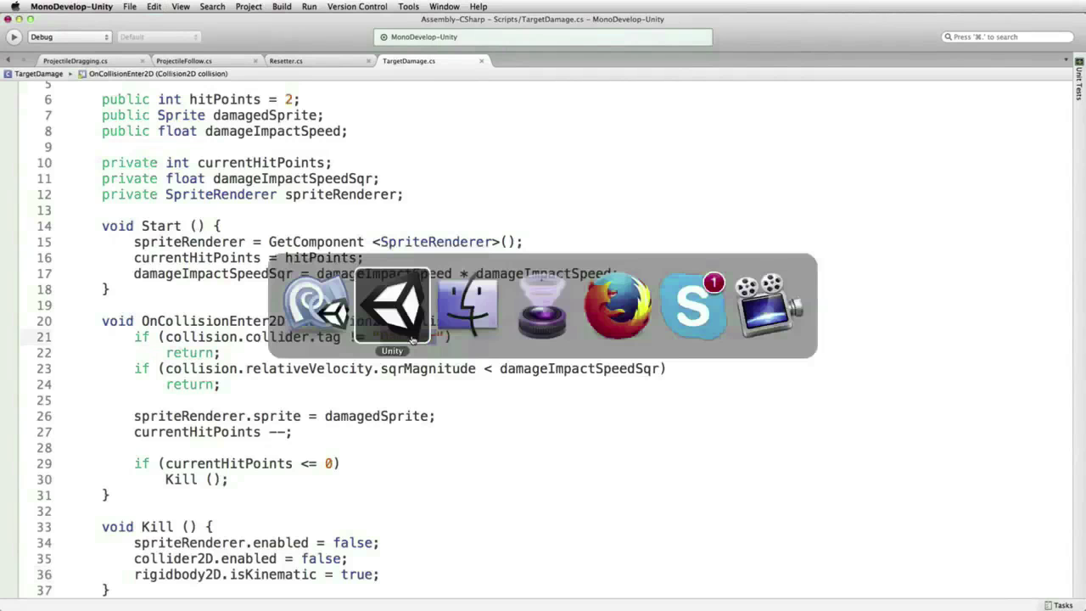
double_click(953, 106)
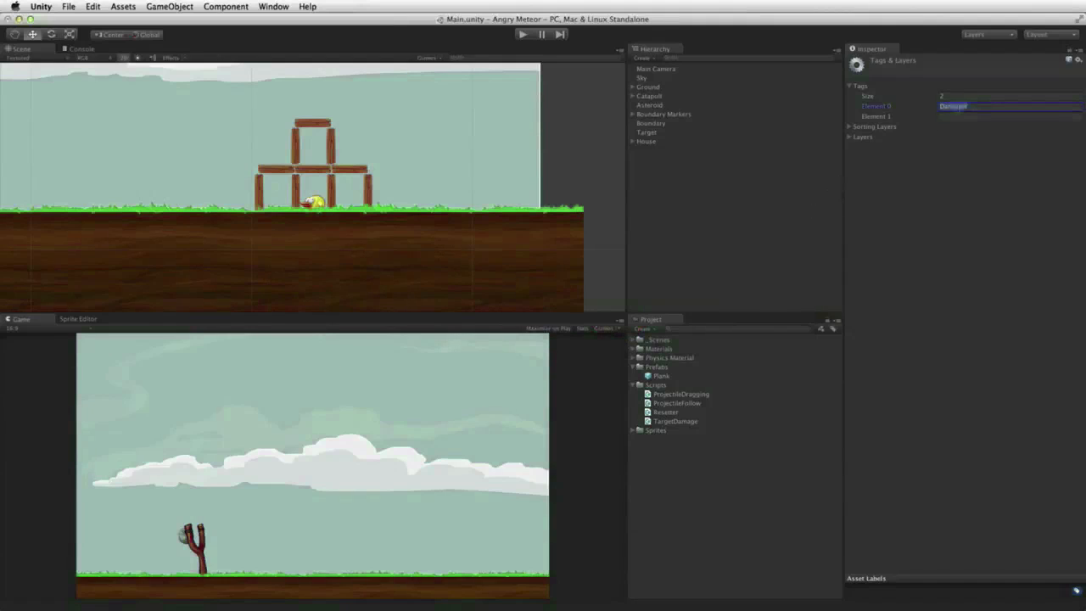
key(super+v)
- Assign the Damager tag to the Plank prefab
click(684, 377)
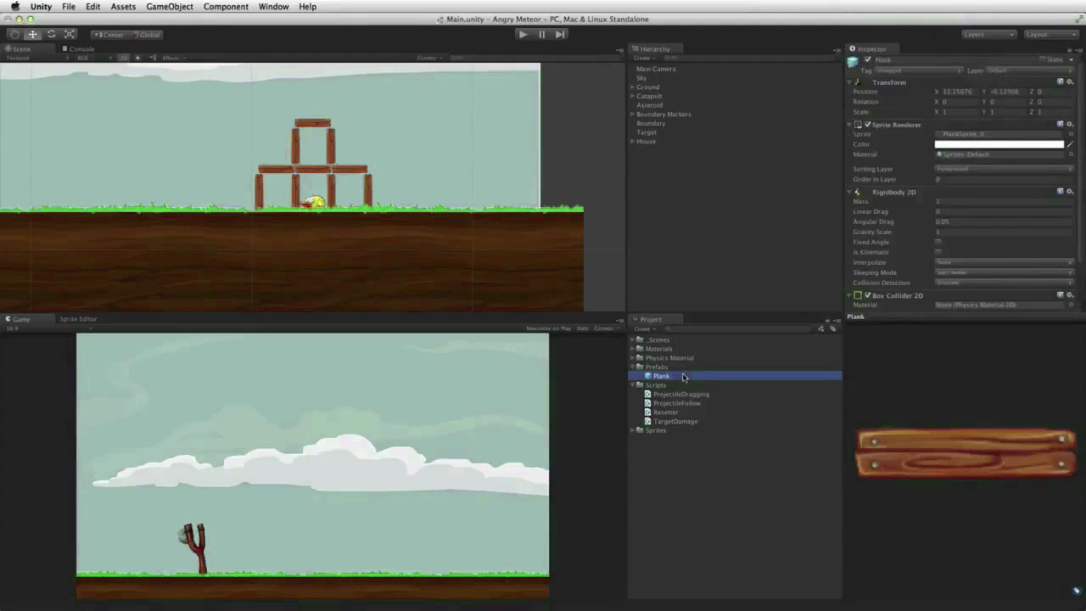
click(928, 73)
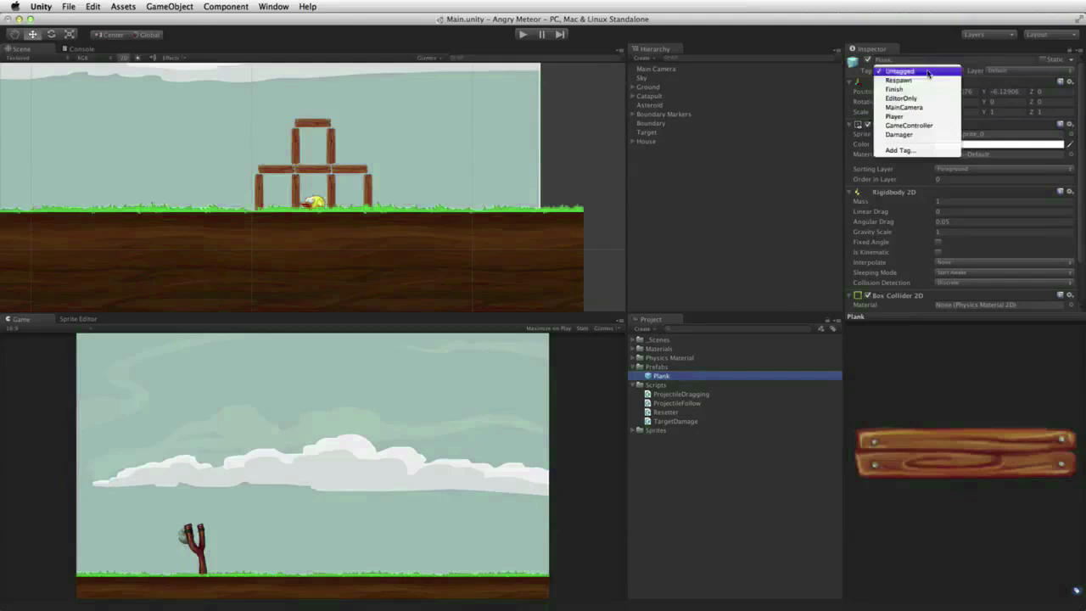
click(899, 134)
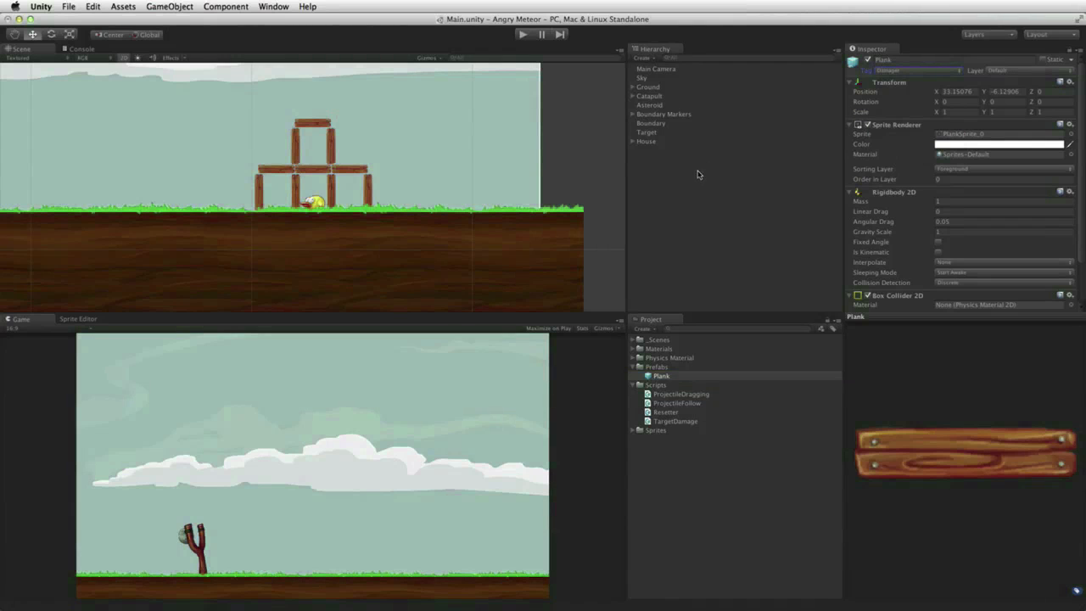
- Assign the Damager tag to the Asteroid object in the scene
click(670, 106)
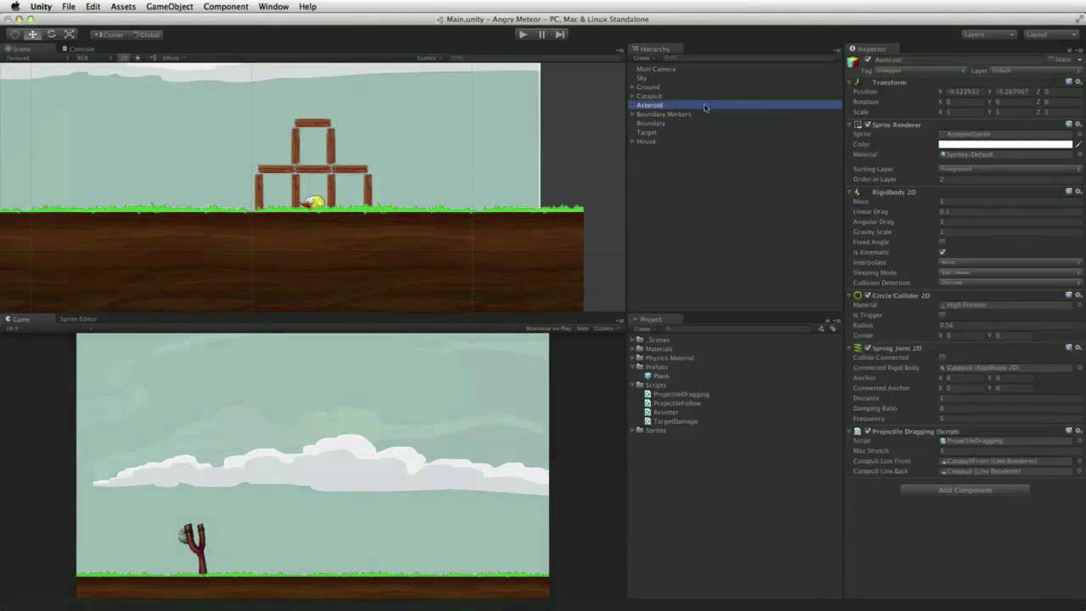
click(918, 71)
click(901, 136)
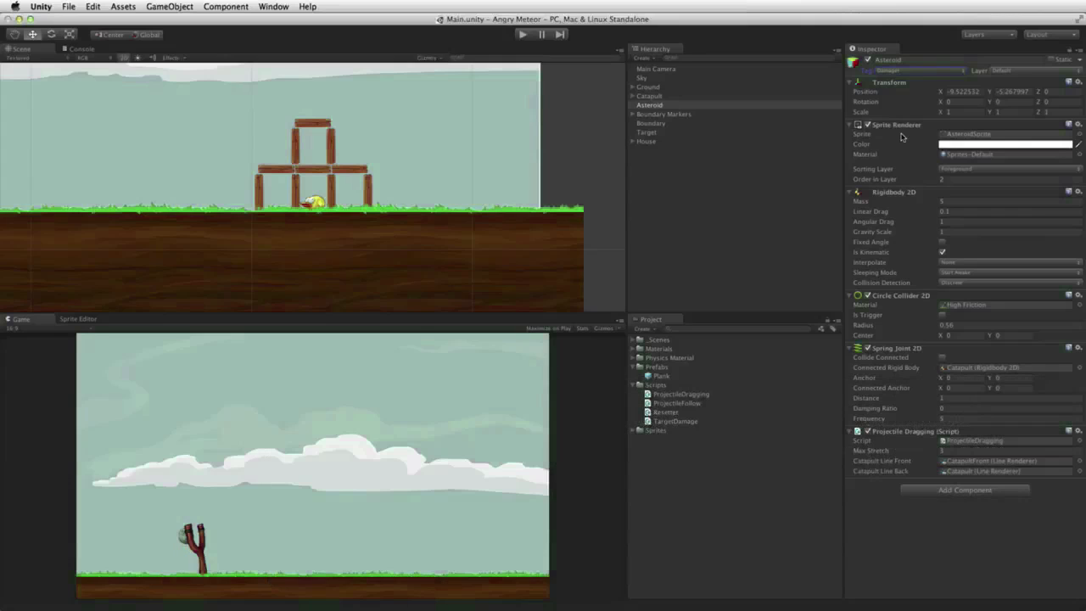
- Play the game, launch the asteroid from the catapult at the house twice to test the damage, and stop playback
key(super+p)
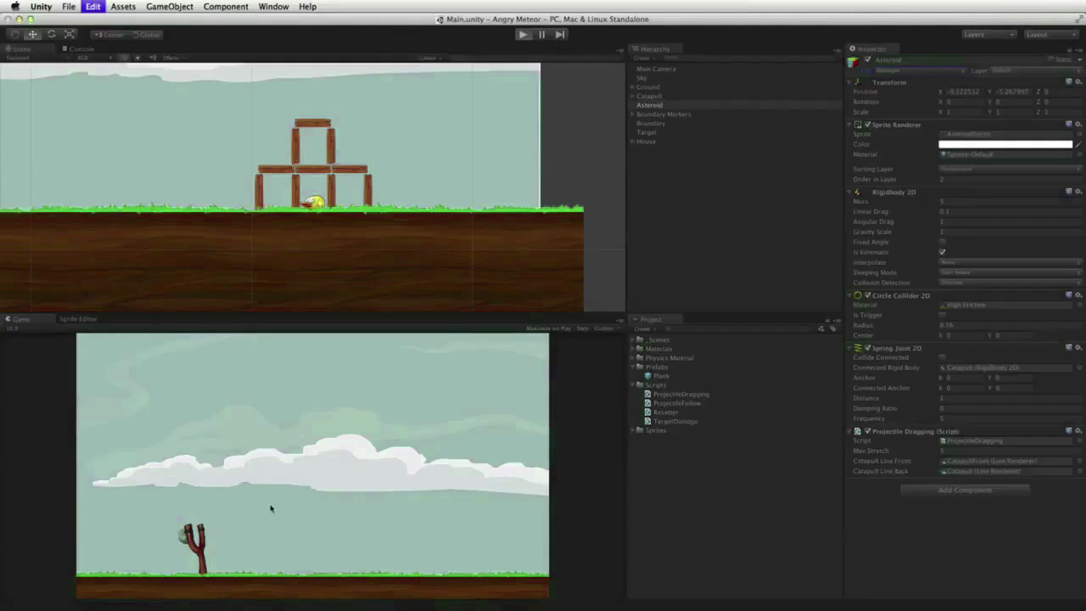
drag(187, 536, 153, 538)
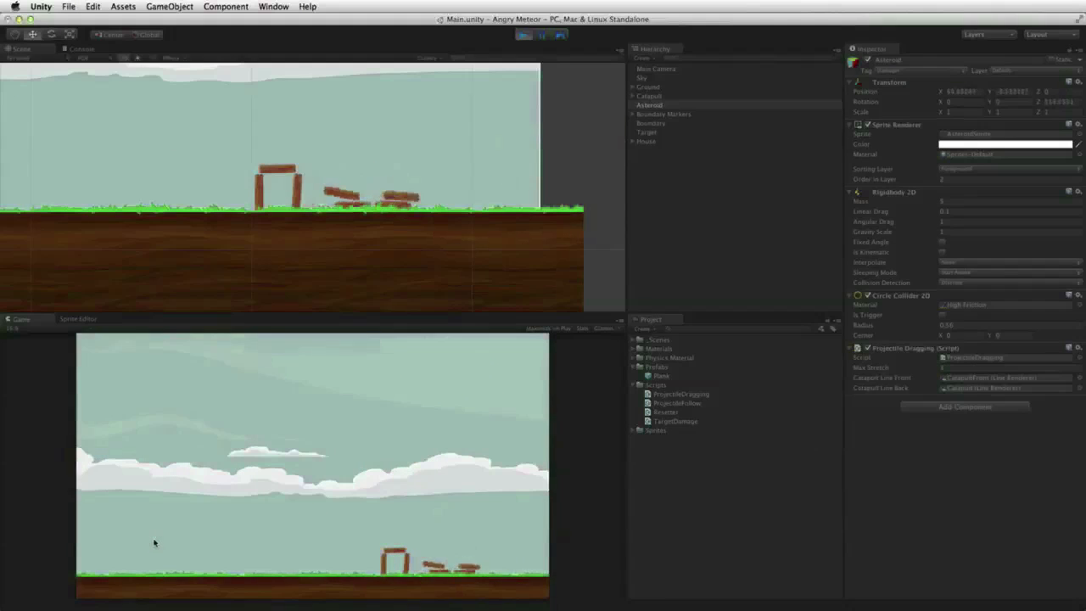
drag(188, 536, 145, 537)
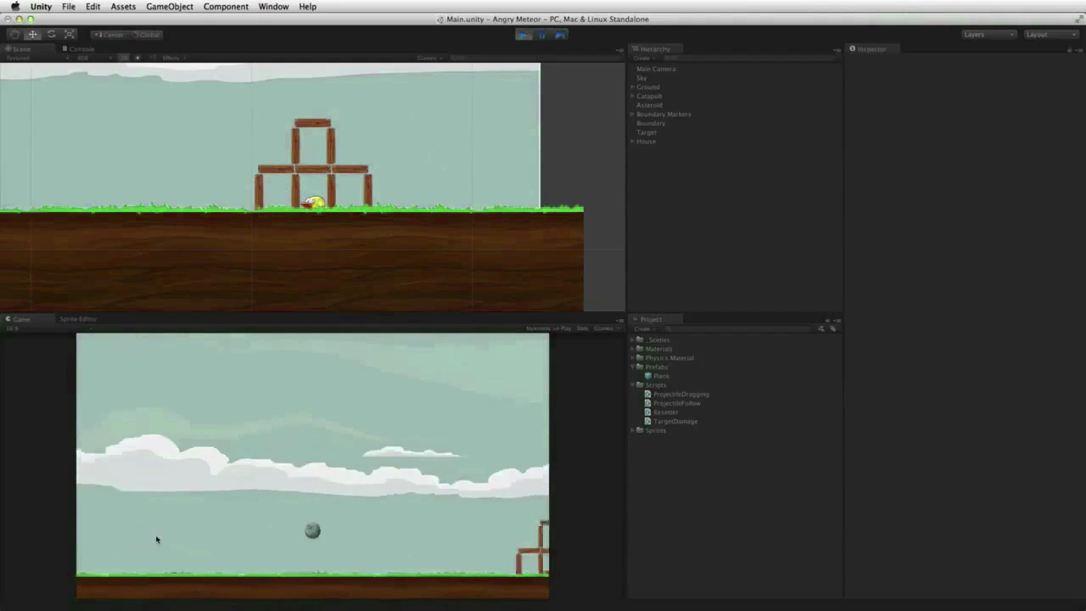
key(super+p)
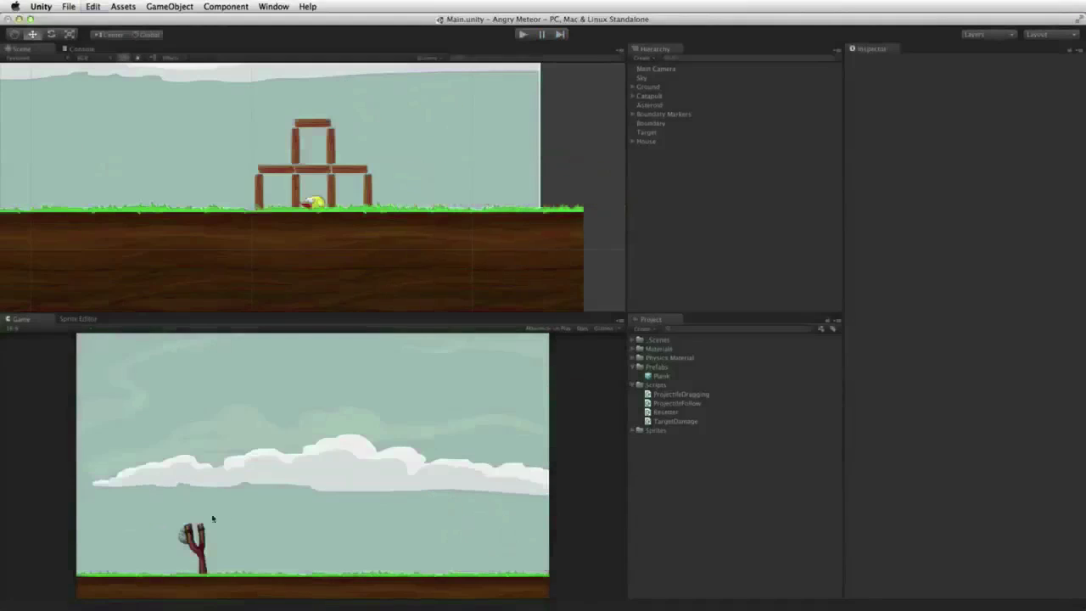
- Set the Target object's Damage Impact Speed to 5 and start playing the game again
click(646, 132)
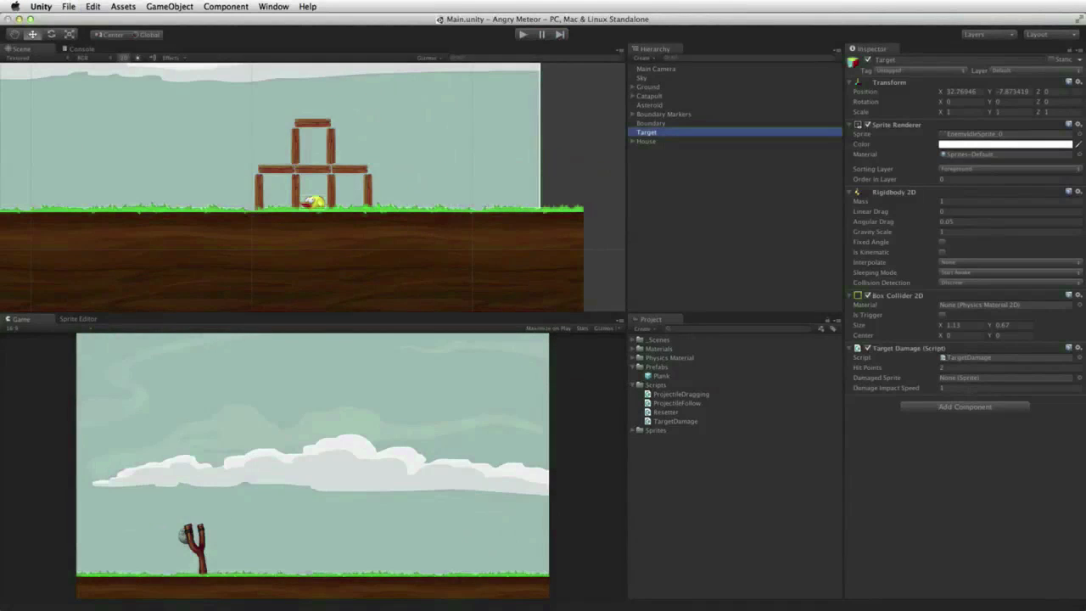
click(919, 388)
text(5)
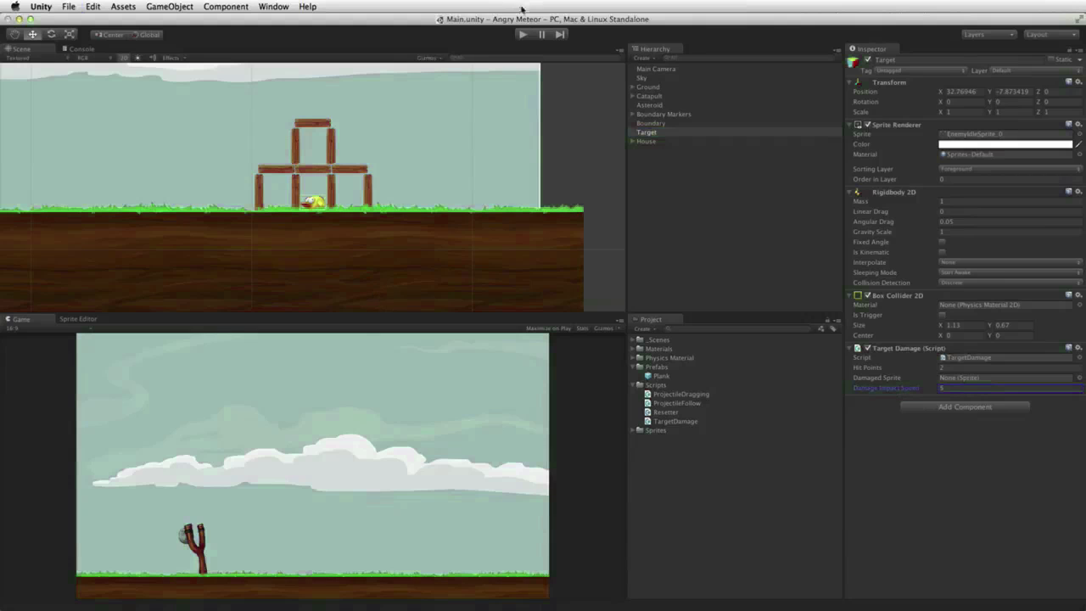
click(523, 34)
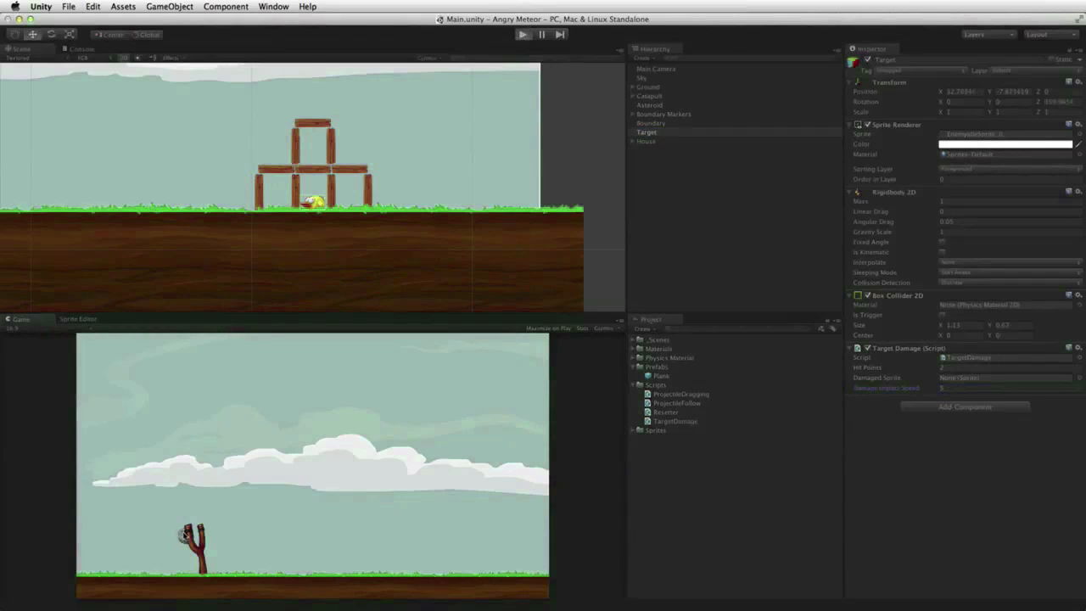
- Launch the asteroid from the catapult at the house to test the Target's damage threshold
drag(180, 534, 155, 537)
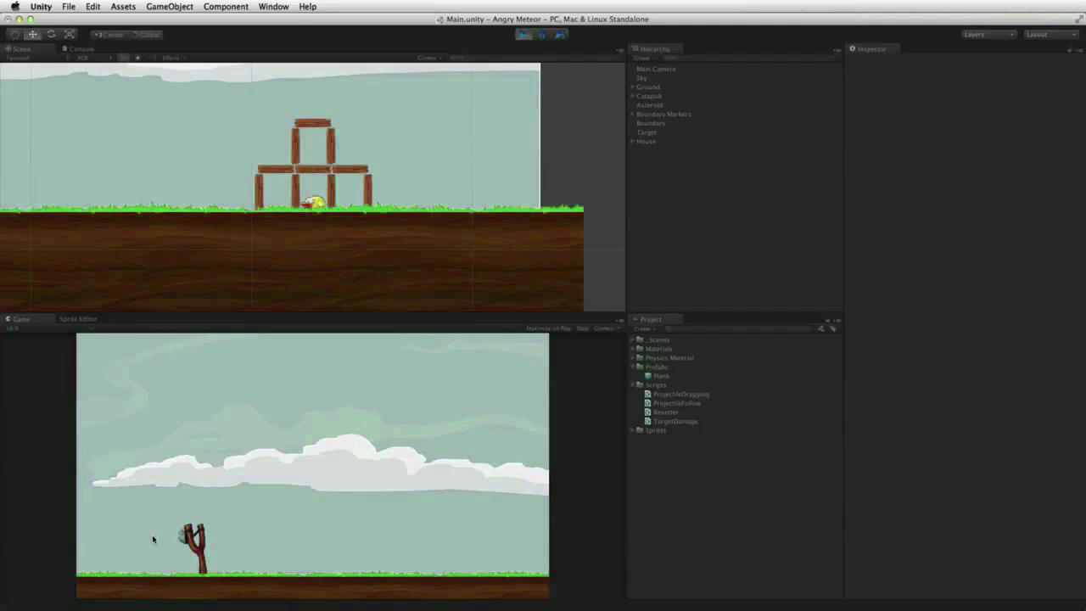
- Import all assets of the custom package DeathPuff.unitypackage from the Desktop into the project
key(F11)
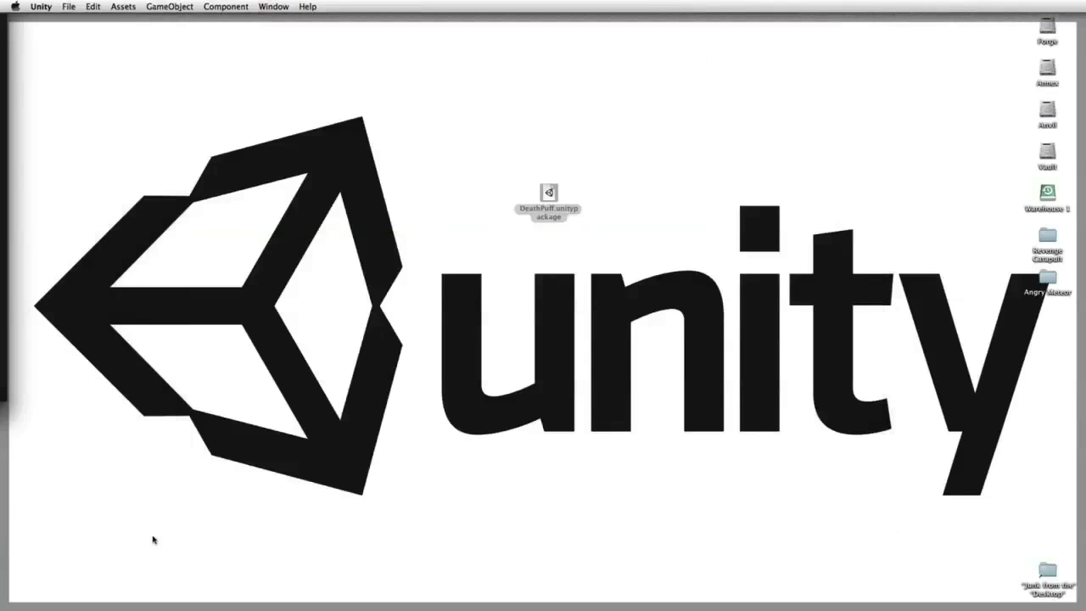
click(498, 206)
double_click(552, 199)
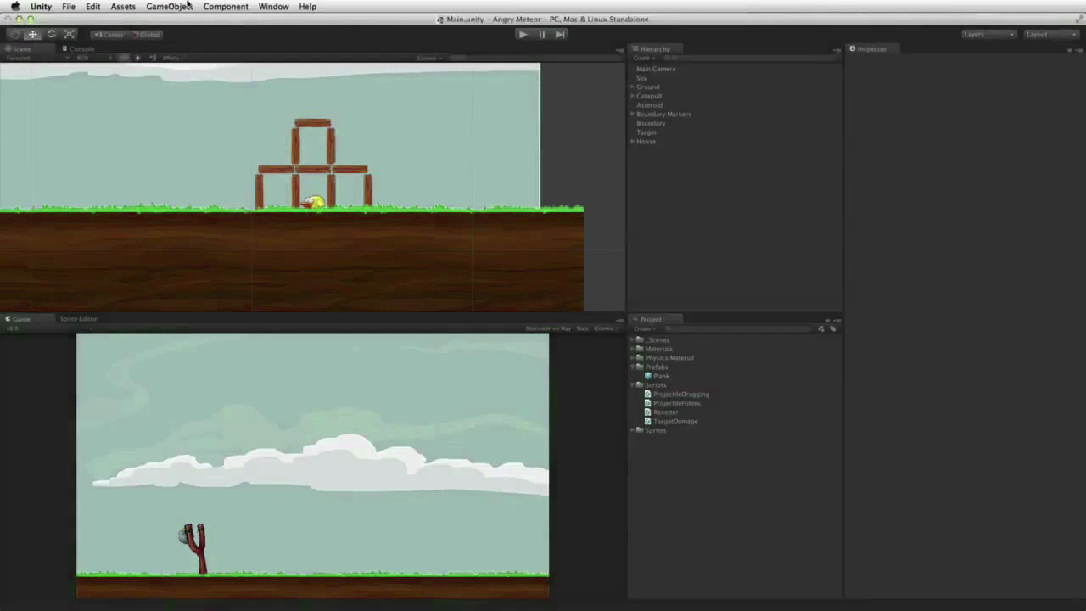
click(123, 6)
mouse_move(145, 85)
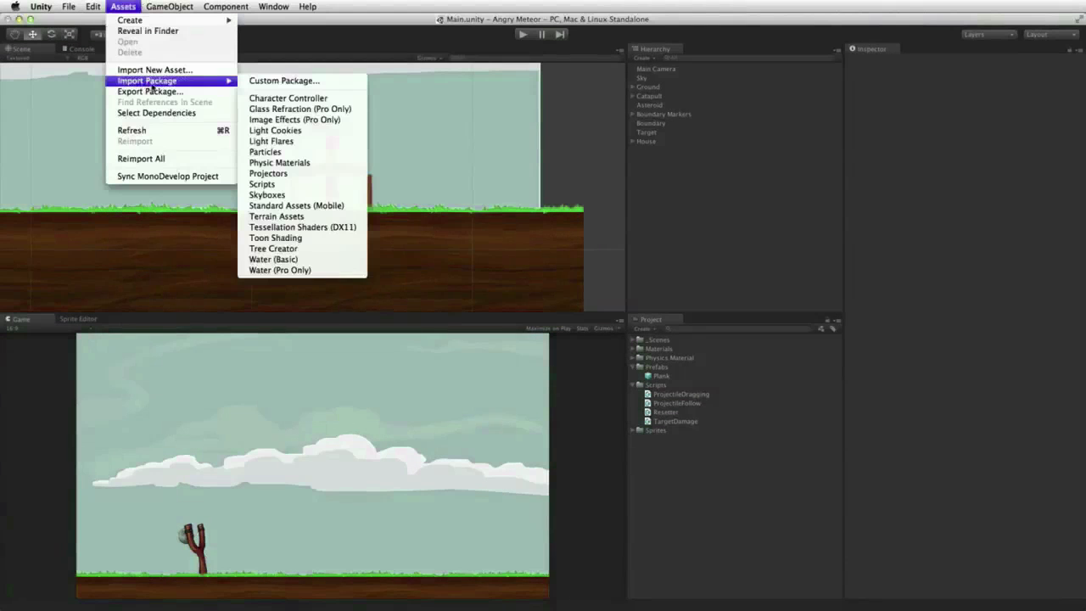
click(273, 82)
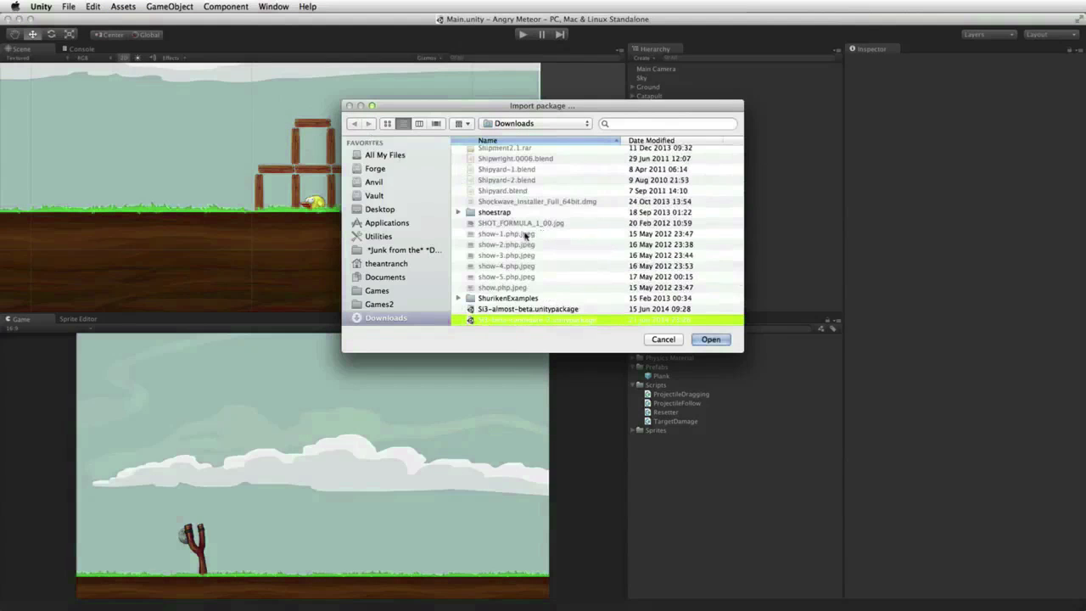
key(super+shift+d)
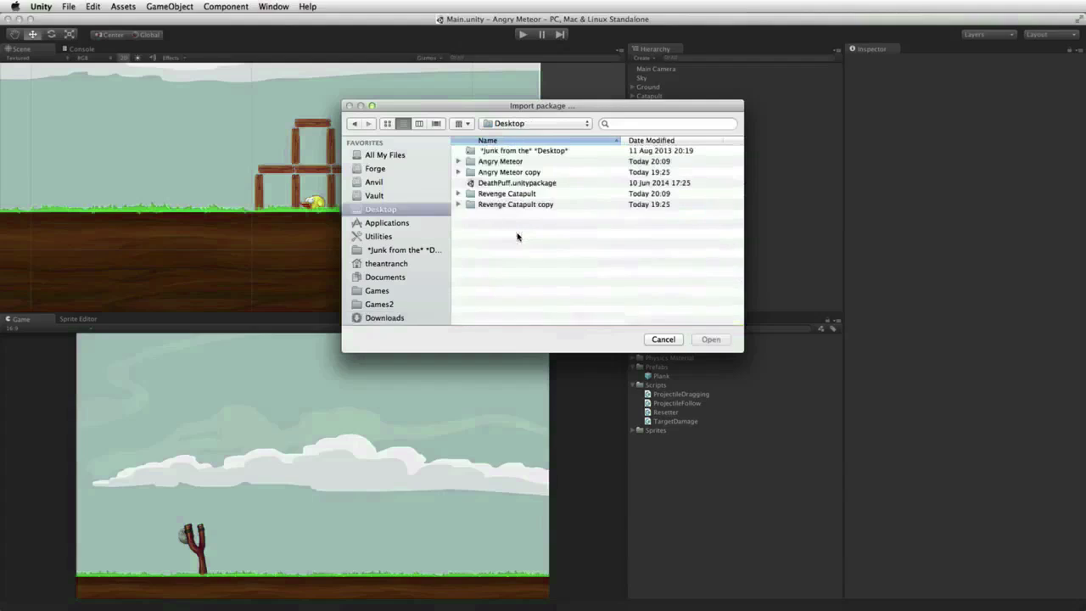
click(519, 184)
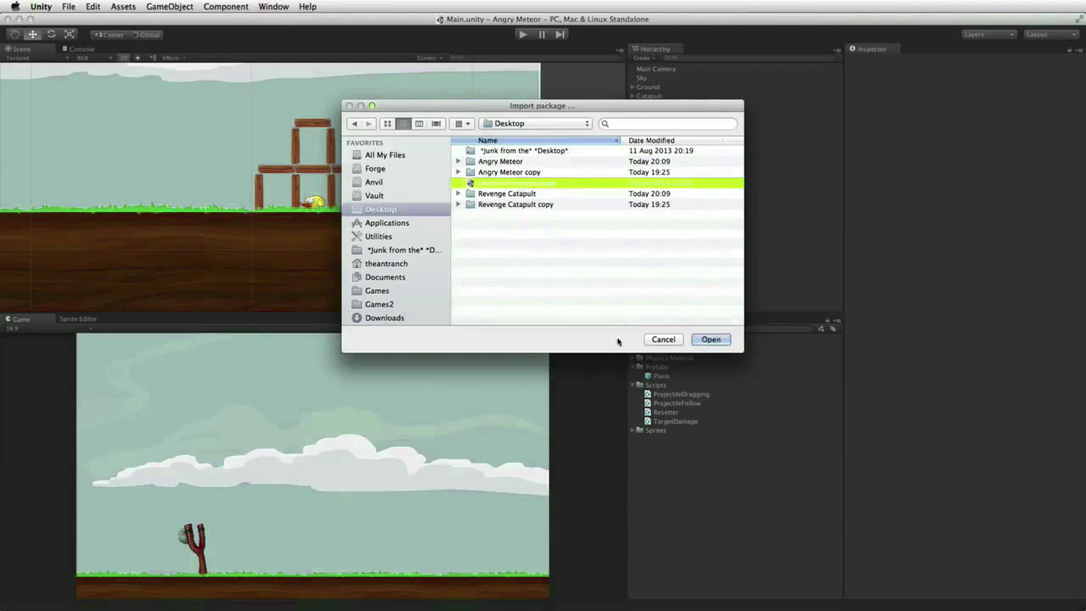
click(707, 339)
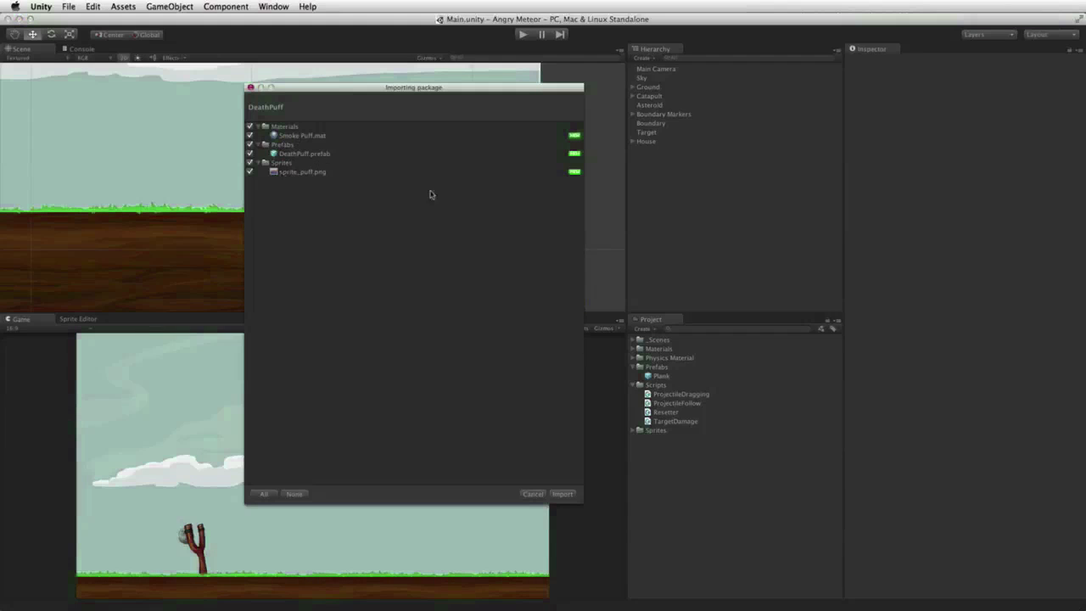
click(564, 495)
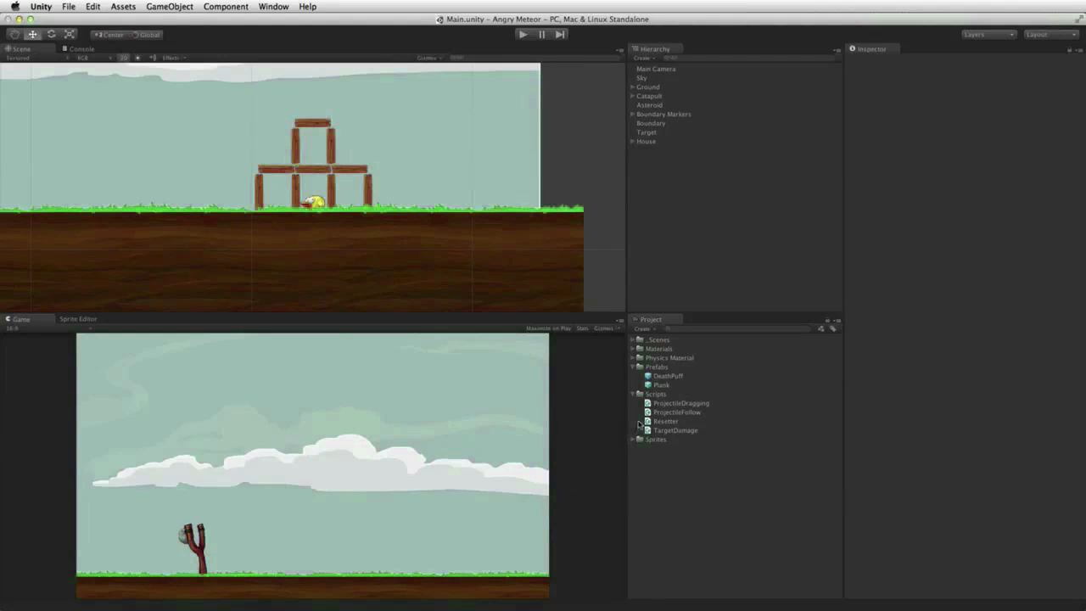
- Place the DeathPuff prefab in the scene hierarchy and copy its Particle System component
click(670, 376)
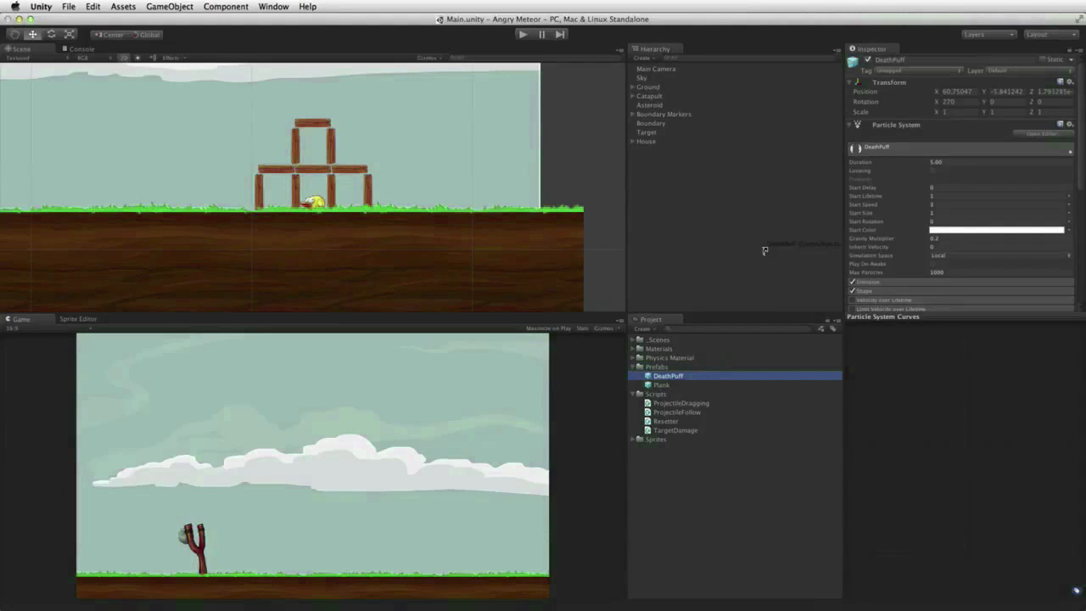
drag(764, 251, 678, 150)
click(646, 132)
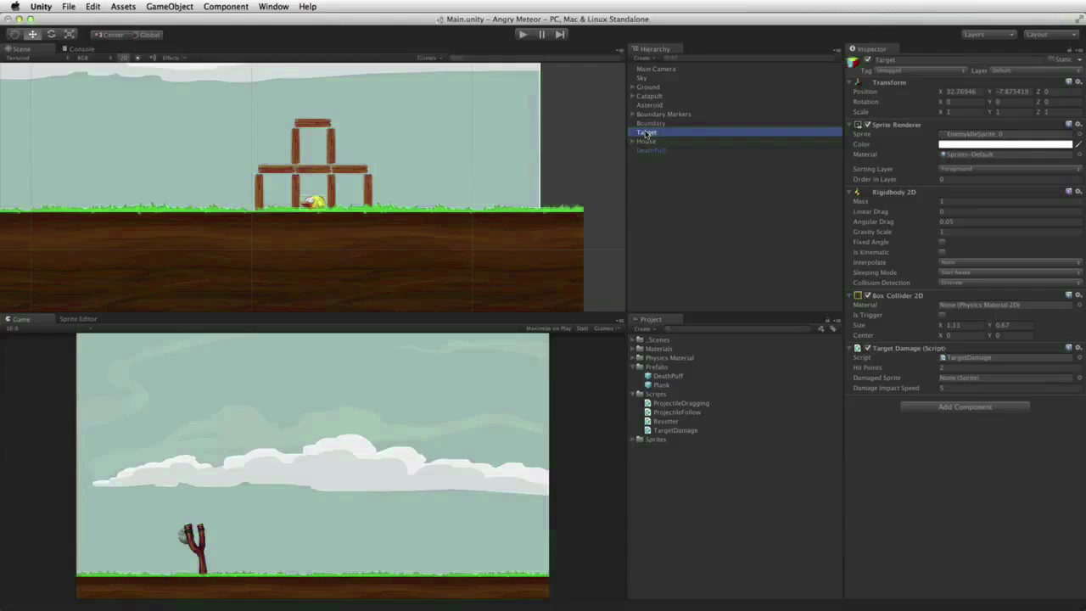
click(664, 151)
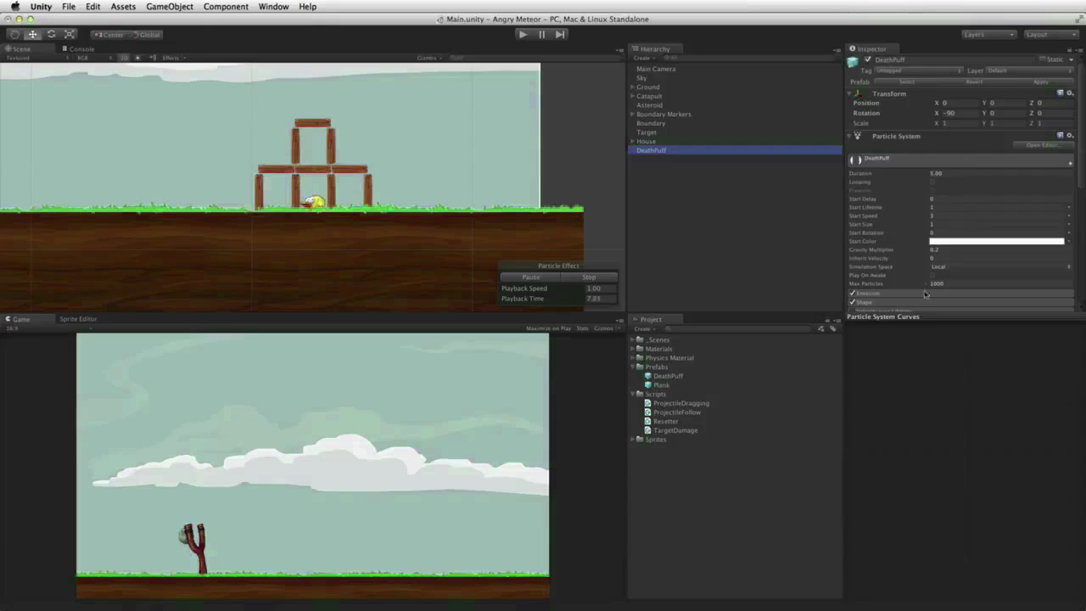
click(1070, 136)
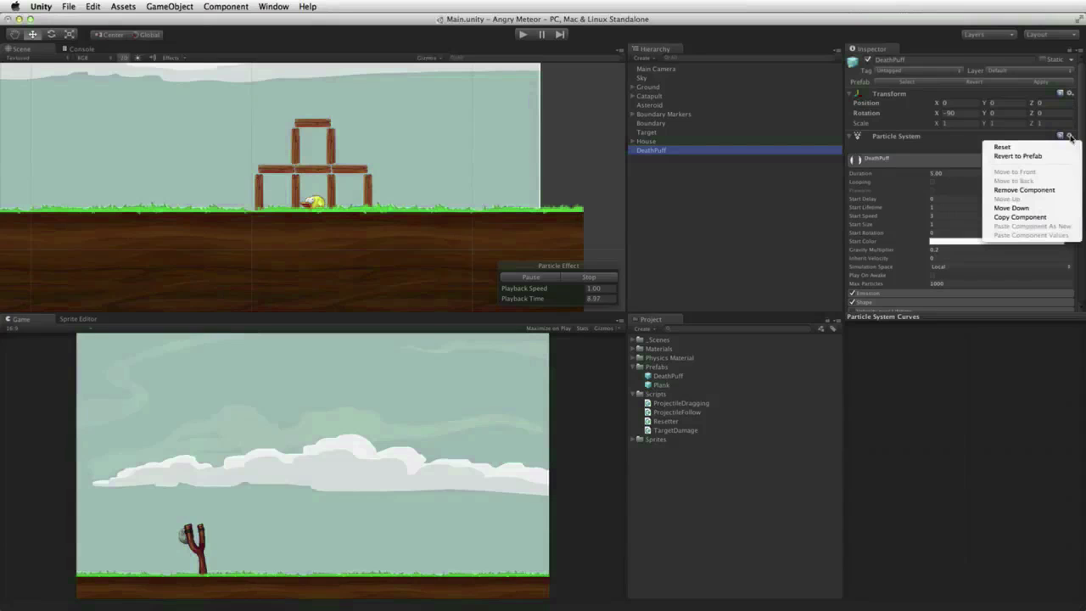
click(1020, 217)
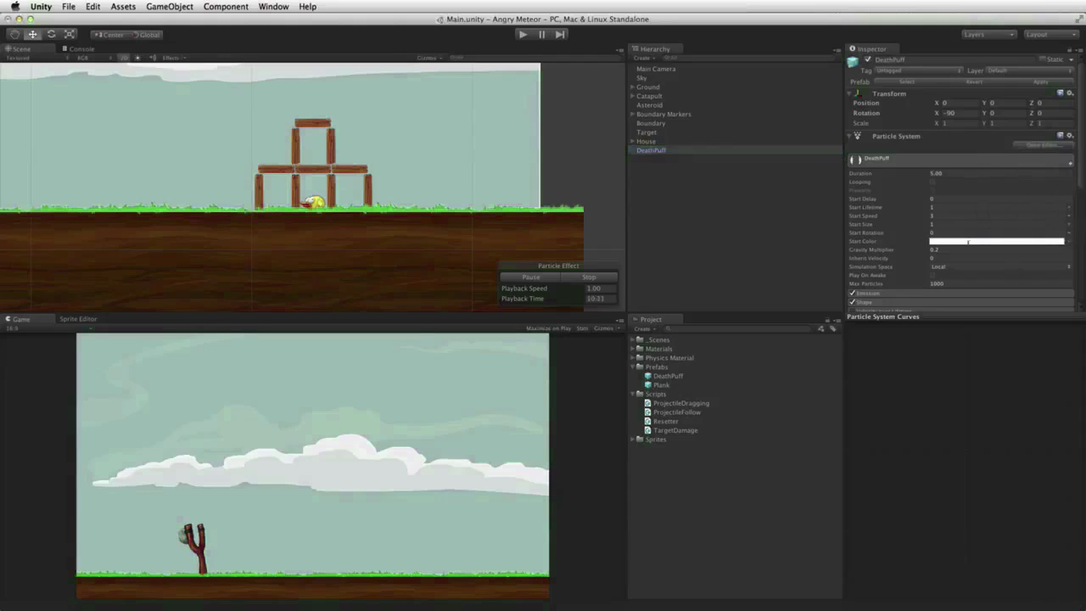
- Paste the copied Particle System onto the Target as a new component and collapse the Particle System Curves preview
click(699, 133)
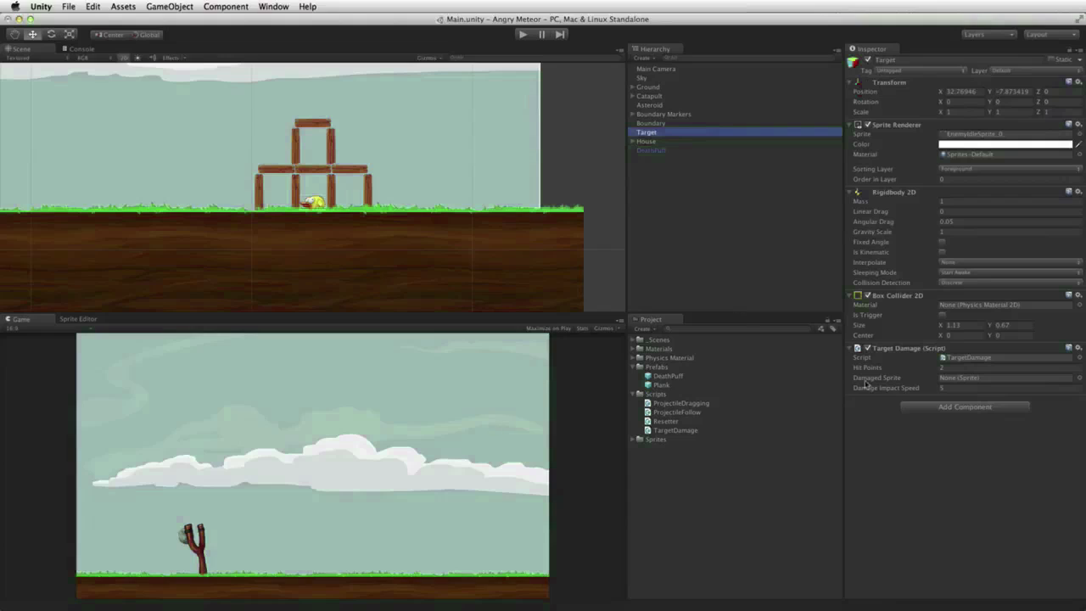
click(1078, 349)
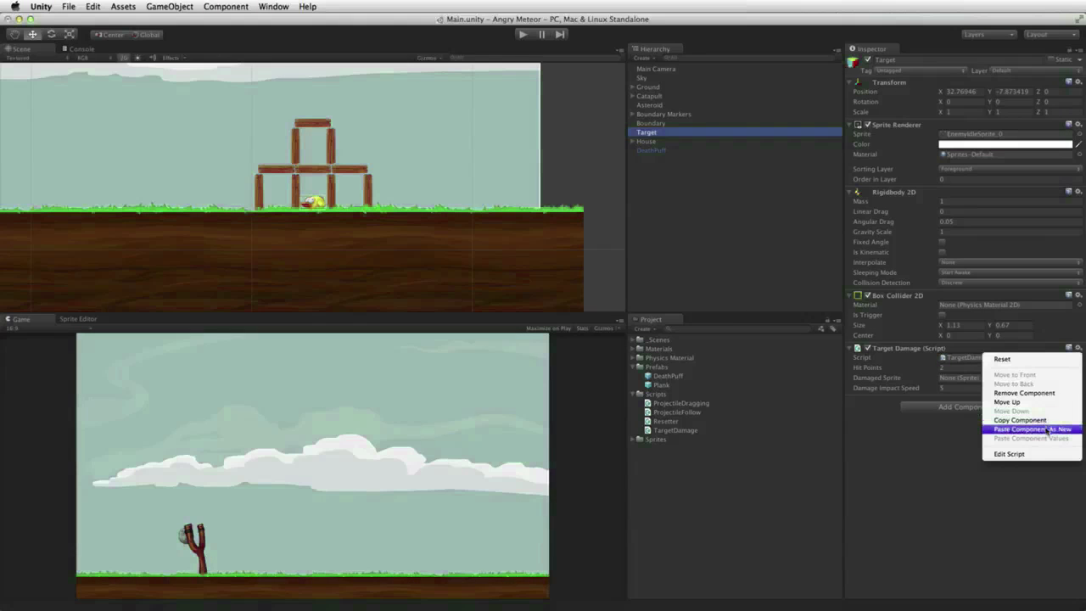
click(1037, 430)
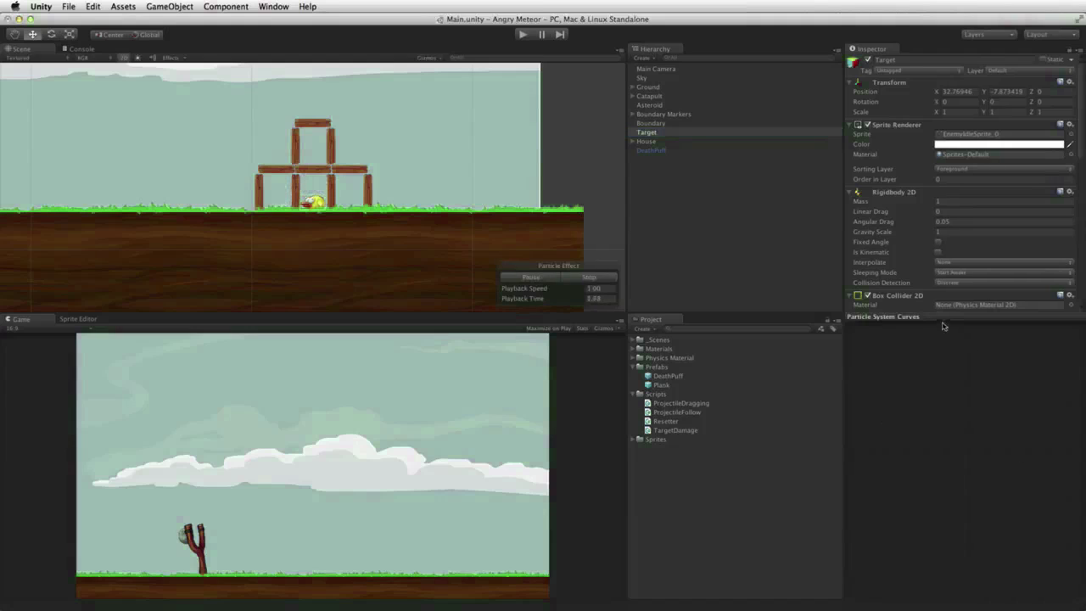
drag(942, 316, 952, 607)
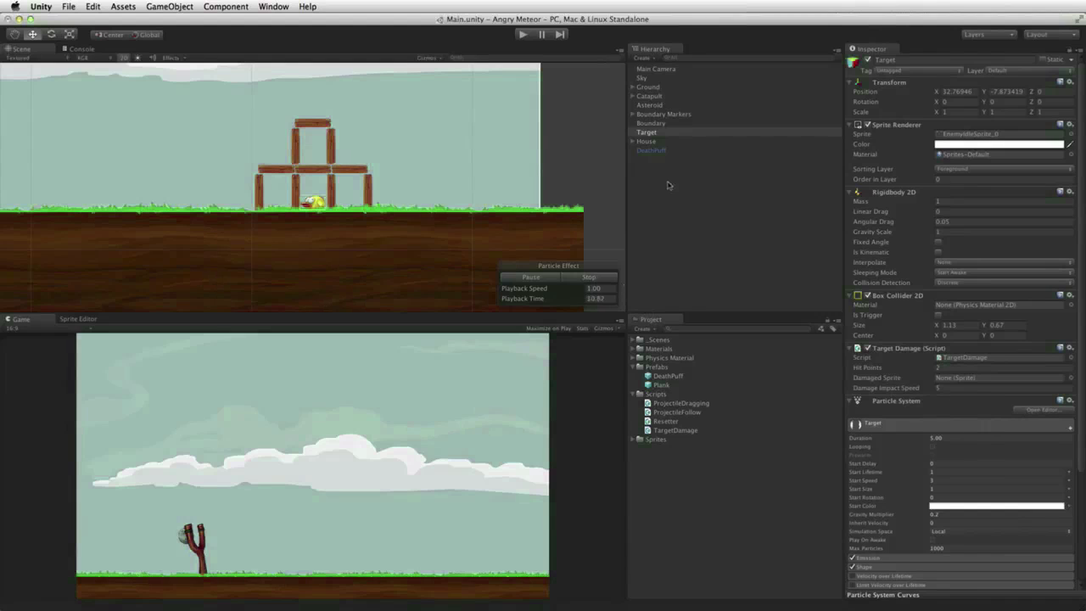
- Delete the DeathPuff object from the scene and reselect the Target
click(655, 152)
key(super+BackSpace)
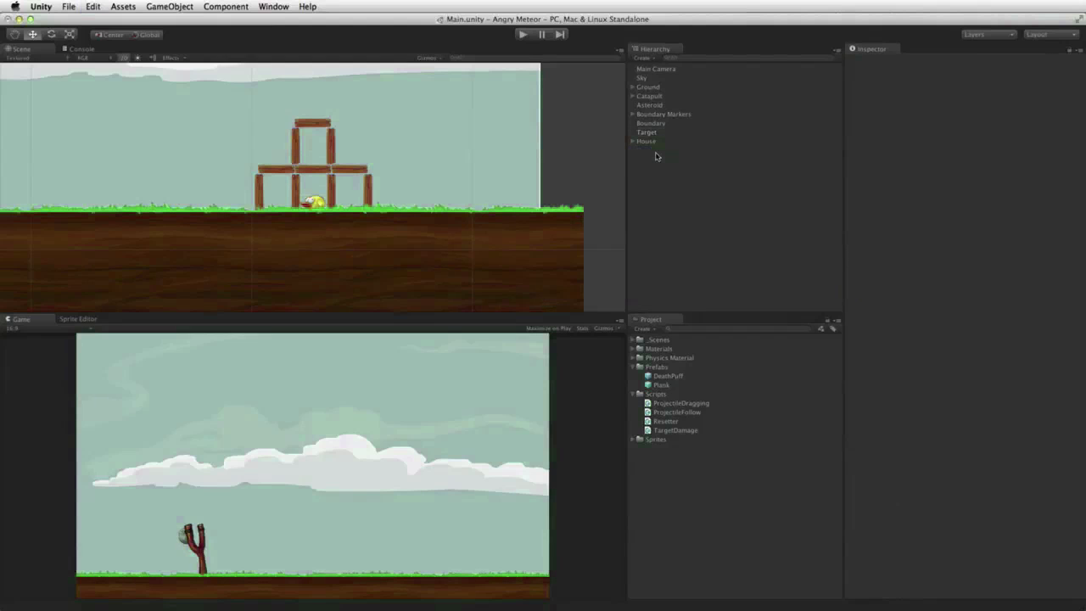
click(659, 134)
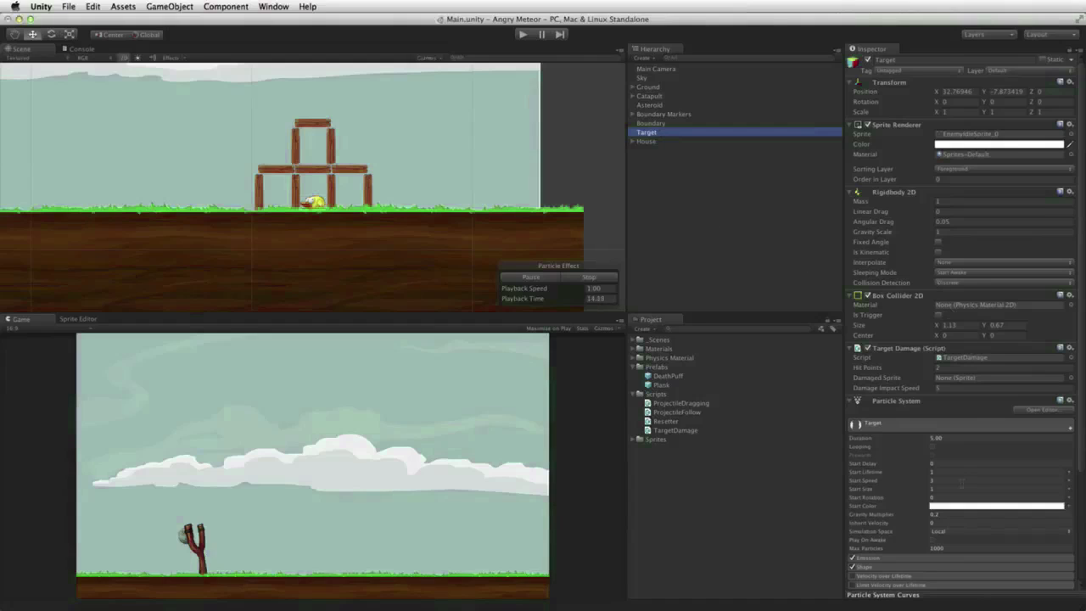
- In MonoDevelop, add particleSystem.Play(); at the end of the Kill function in TargetDamage.cs, save the script, and return to Unity
key(super+Tab)
key(super+Tab)
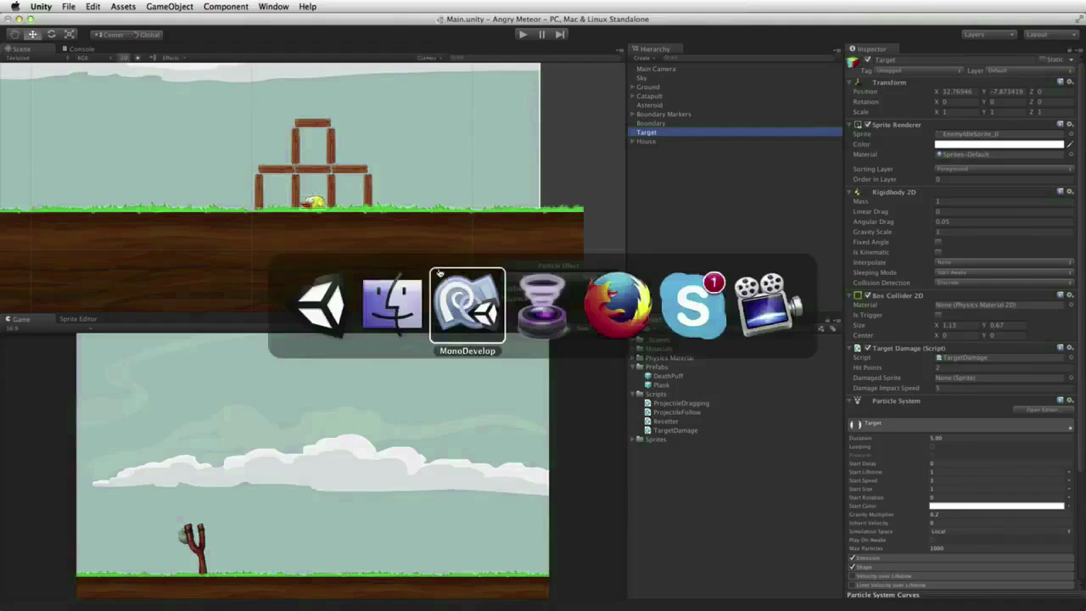
scroll(452, 357, down, 1)
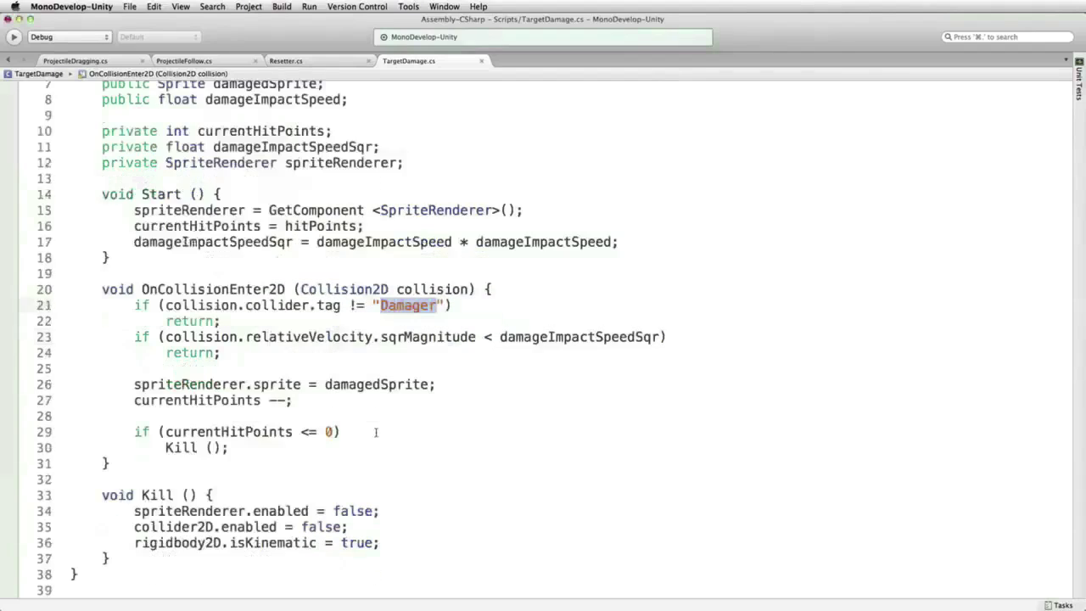
click(411, 543)
key(Return)
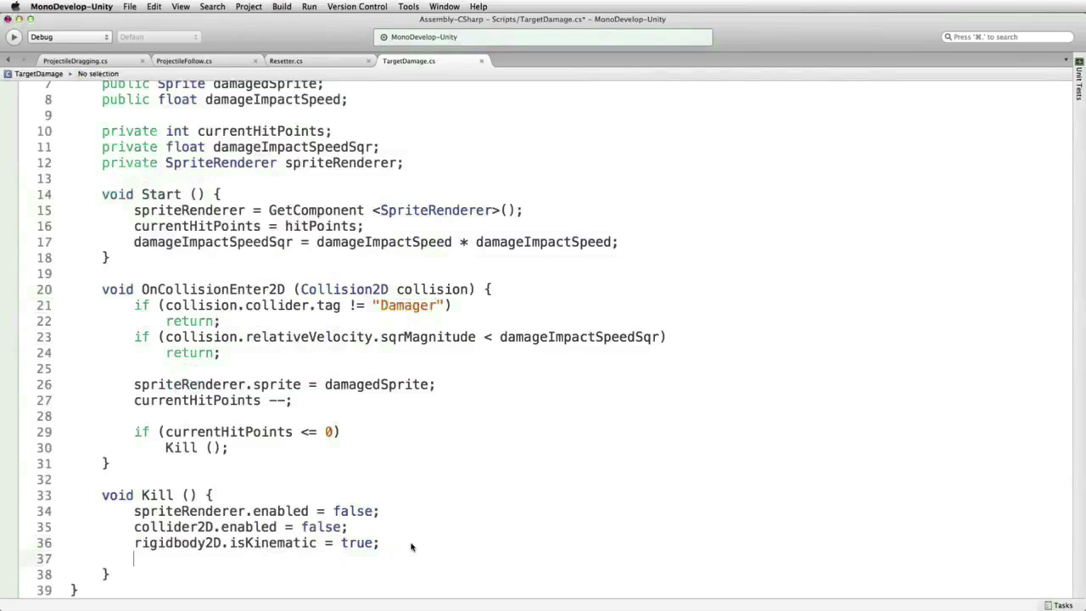
text(particleSystem.)
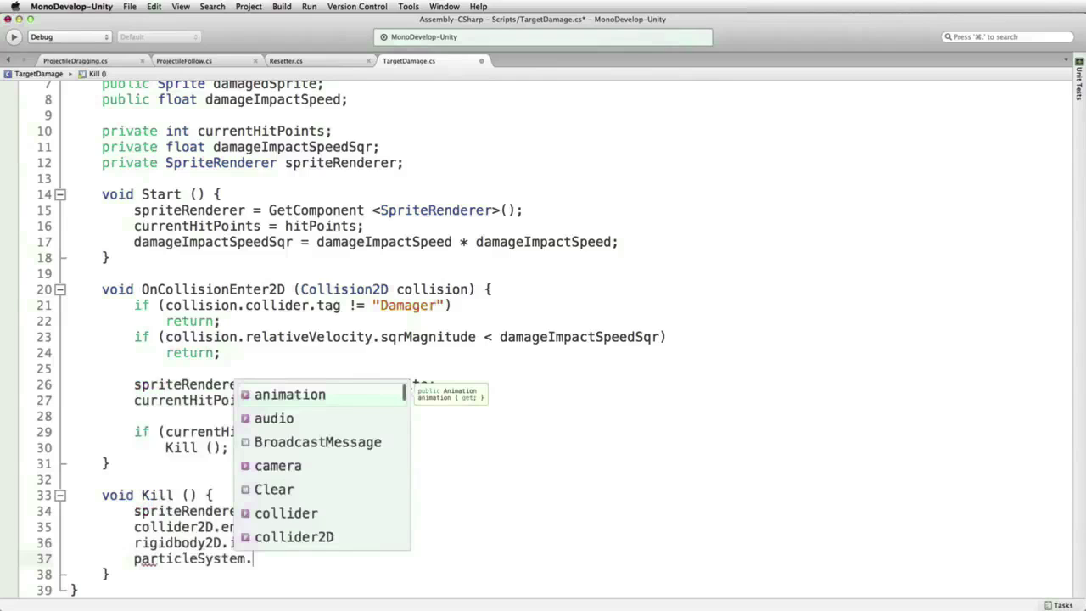
text(Pla)
key(Return)
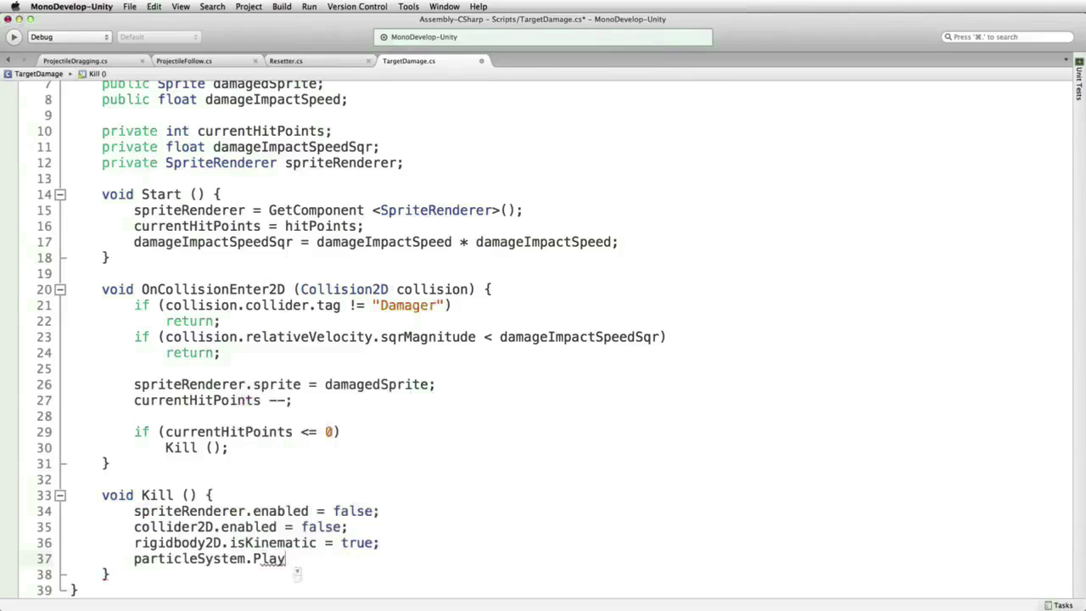
text(();)
key(super+s)
key(super+Tab)
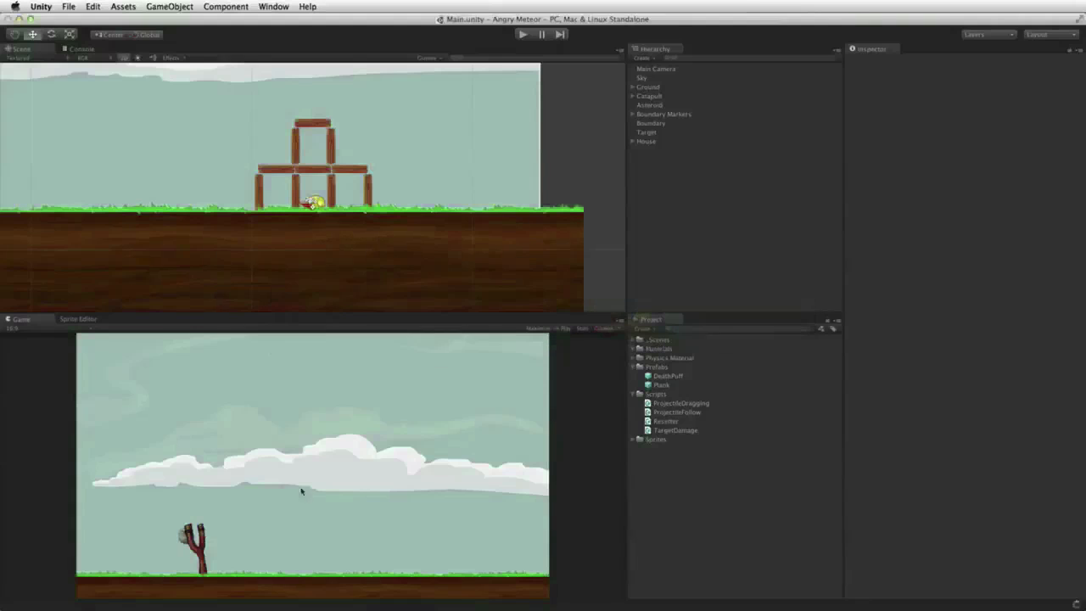
- Test the Target's death puff in two play sessions, launching the asteroid at the house in each and stopping playback after each
scroll(960, 455, down, 2)
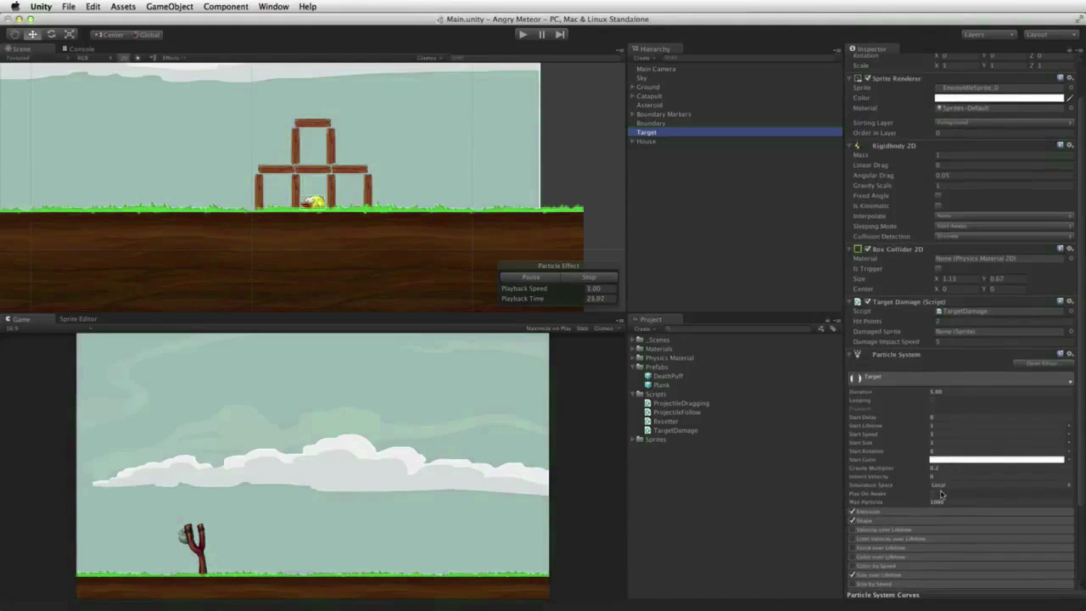
click(524, 35)
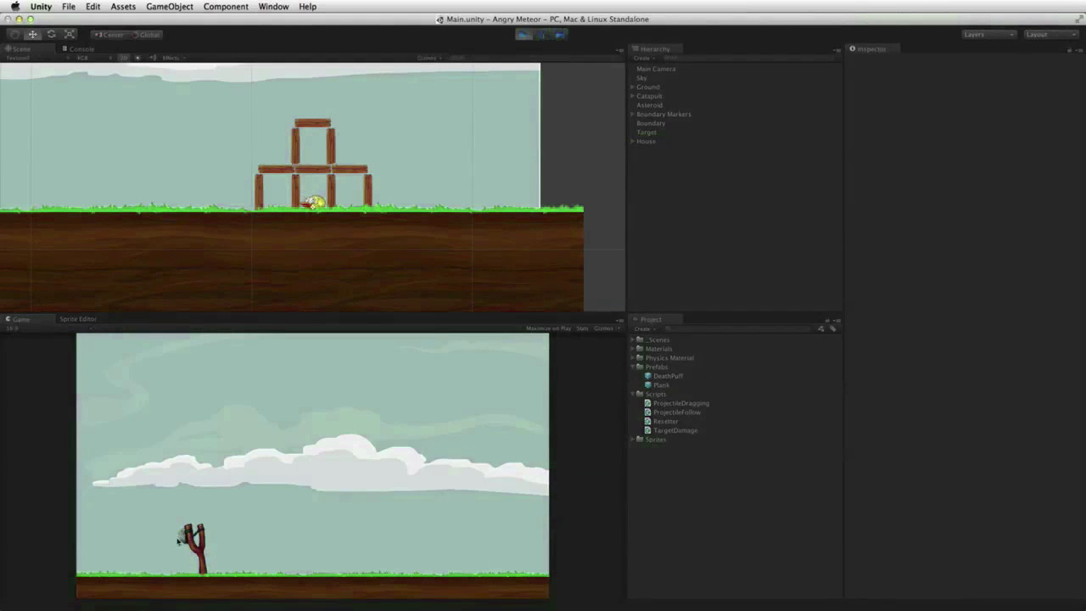
drag(183, 538, 145, 538)
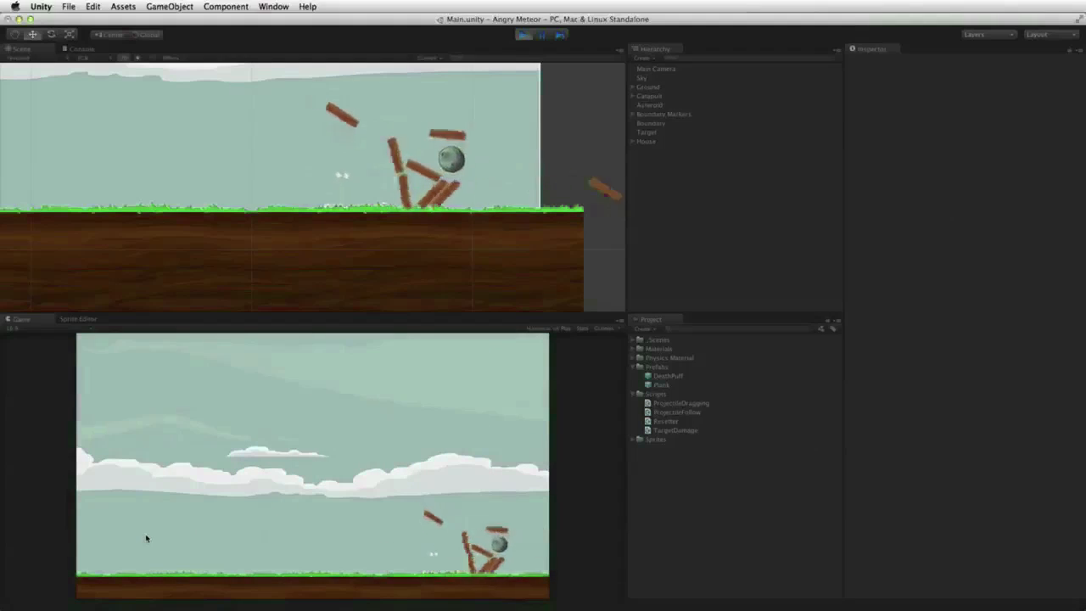
click(523, 36)
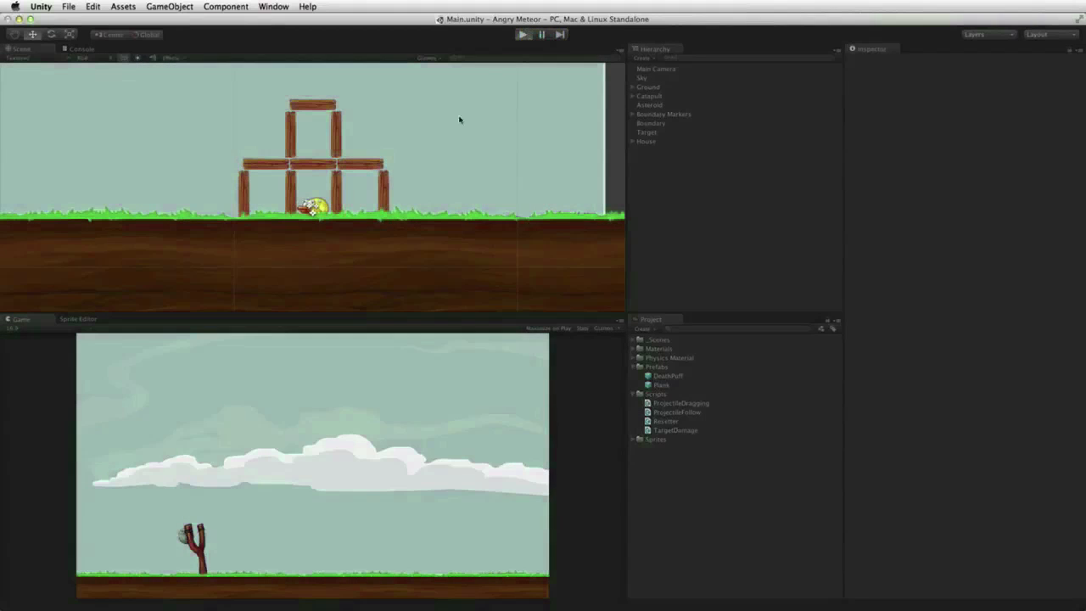
key(super+p)
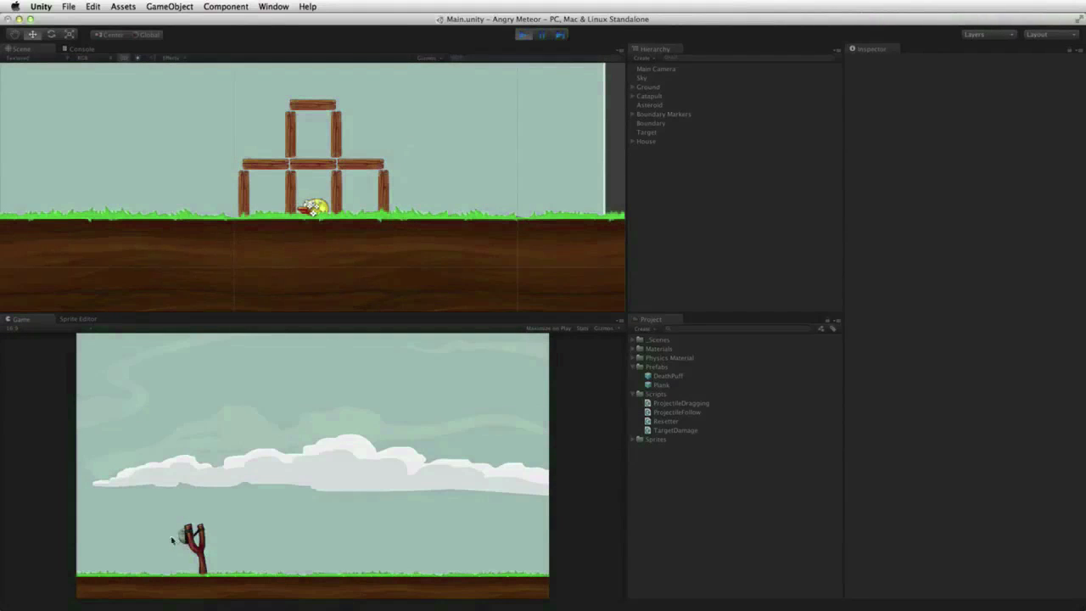
drag(172, 539, 140, 540)
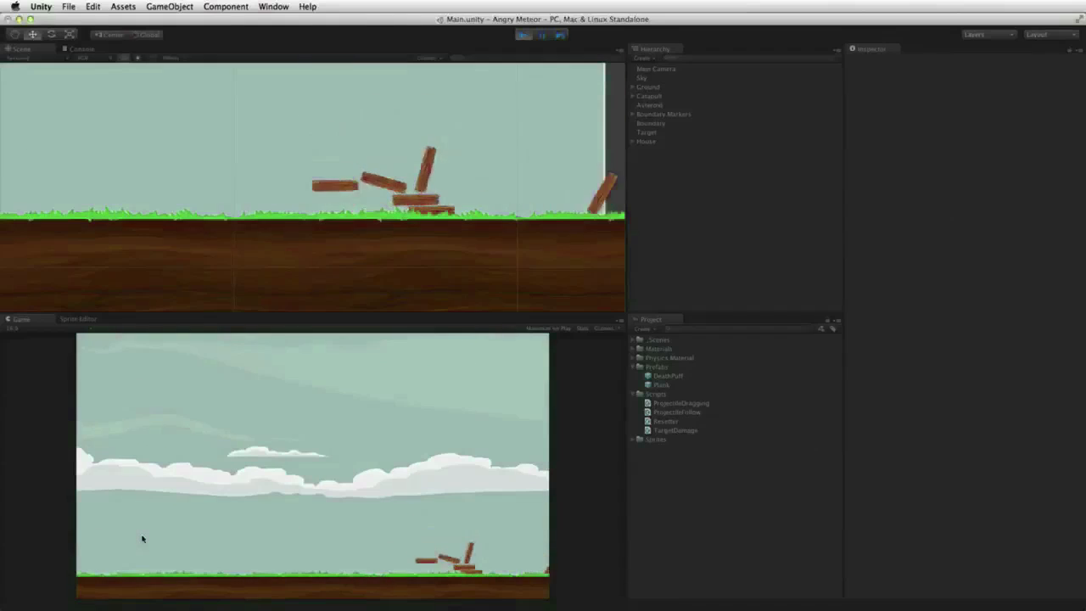
key(super+p)
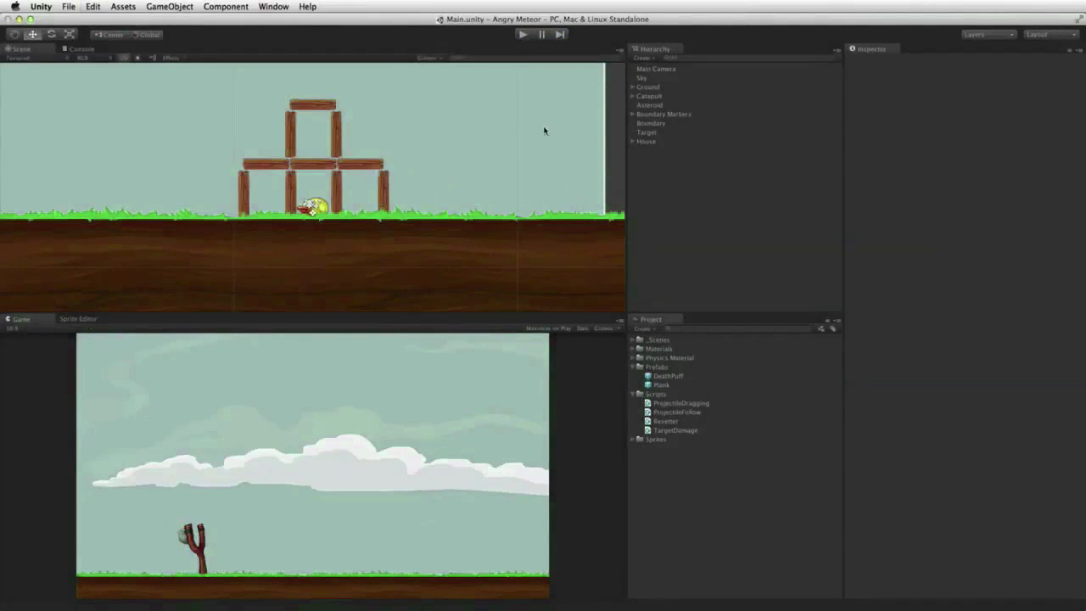
- Enable Maximize on Play for the Game view, play the game, and launch the asteroid at the house
click(549, 329)
click(523, 34)
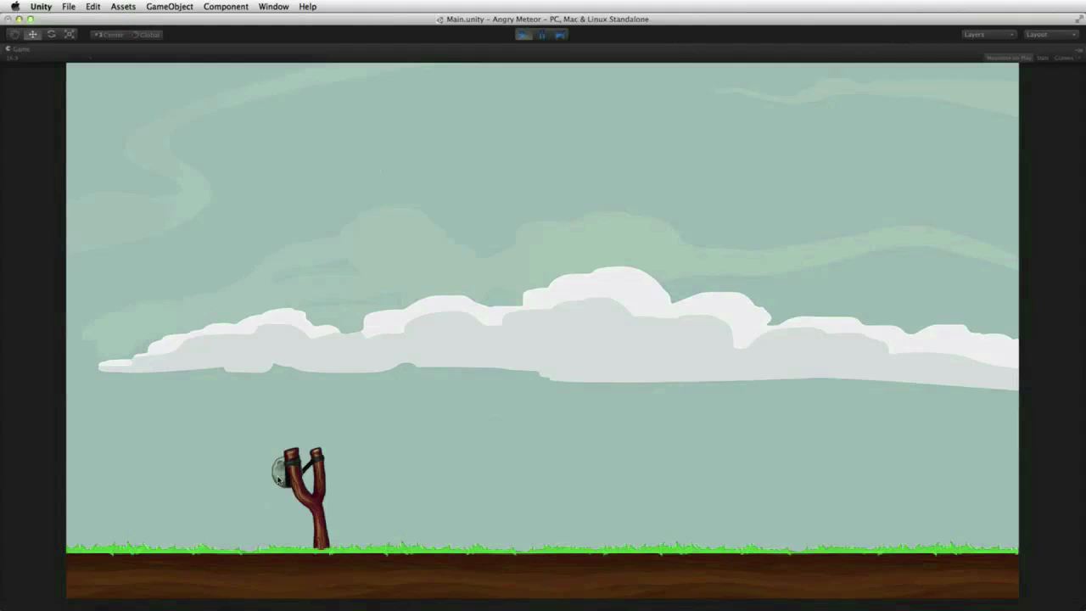
drag(279, 472, 182, 467)
drag(273, 473, 214, 476)
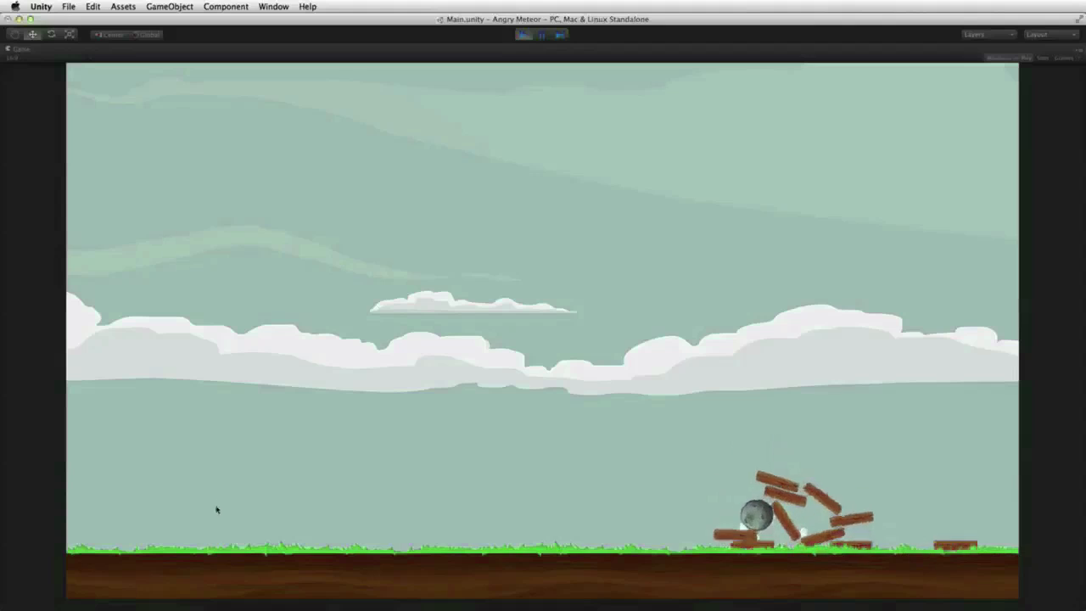
- Launch the asteroid at the house once more to test the Target's death puff, and end game playback
drag(293, 463, 213, 468)
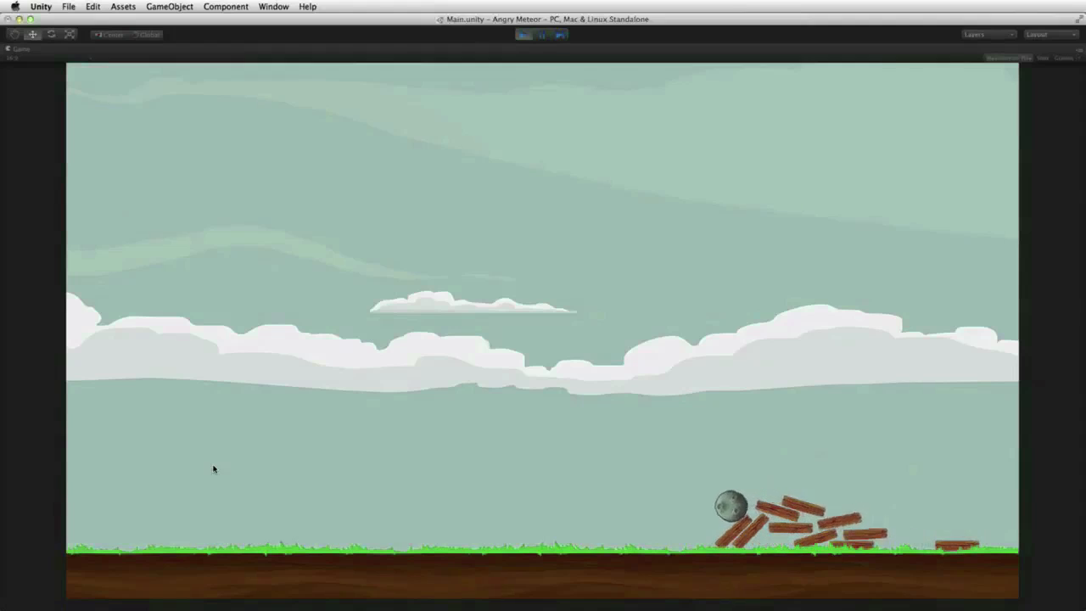
click(522, 34)
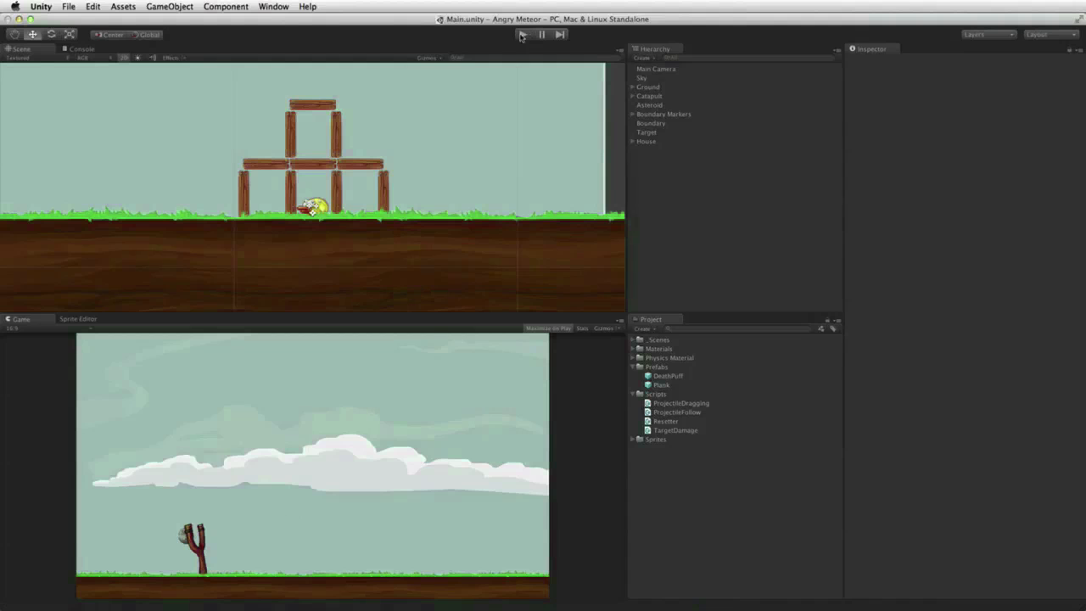
click(522, 35)
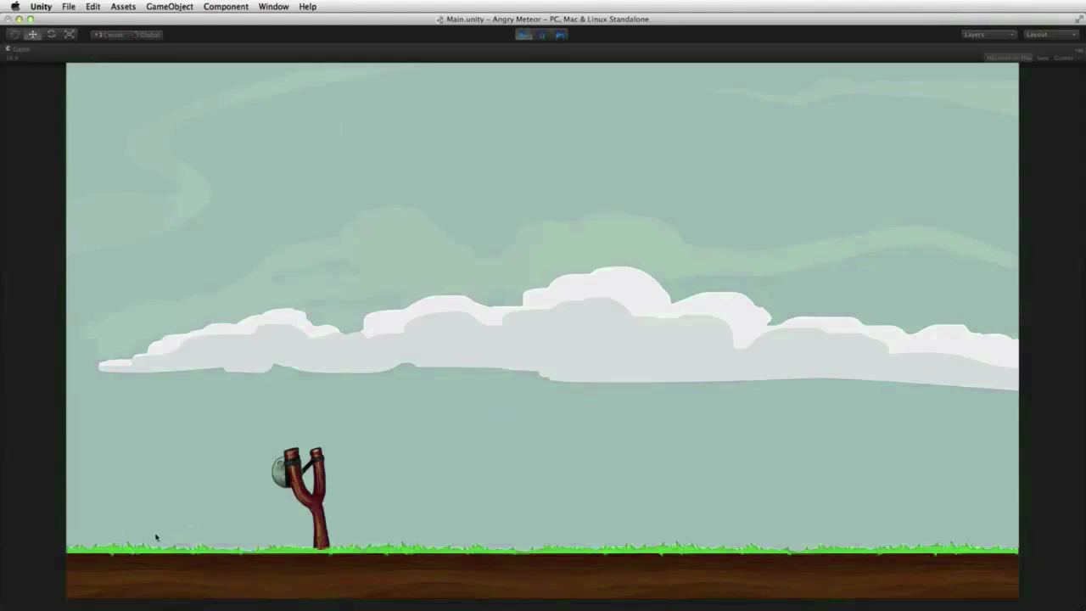
key(super+p)
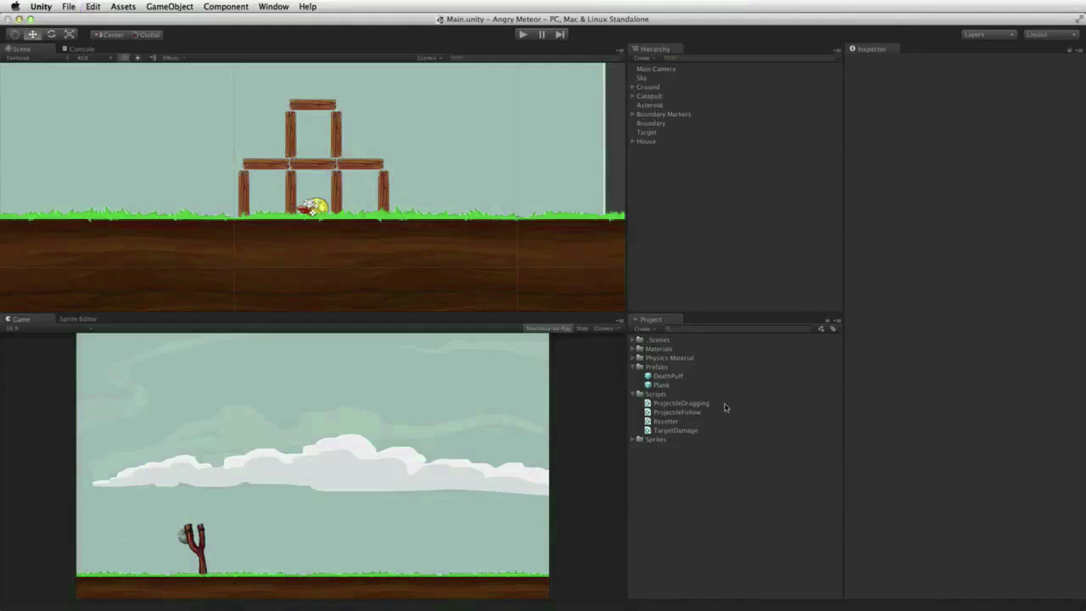
- Assign EnemyDeathSprite from the Sprites folder as the Damaged Sprite in the Target's Target Damage script
click(660, 133)
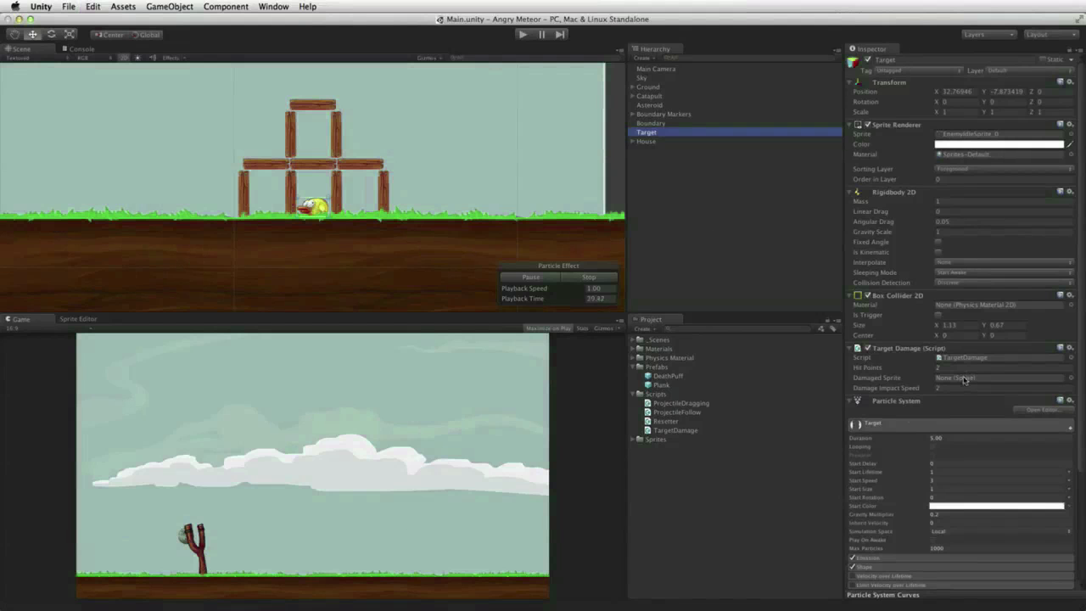
click(640, 440)
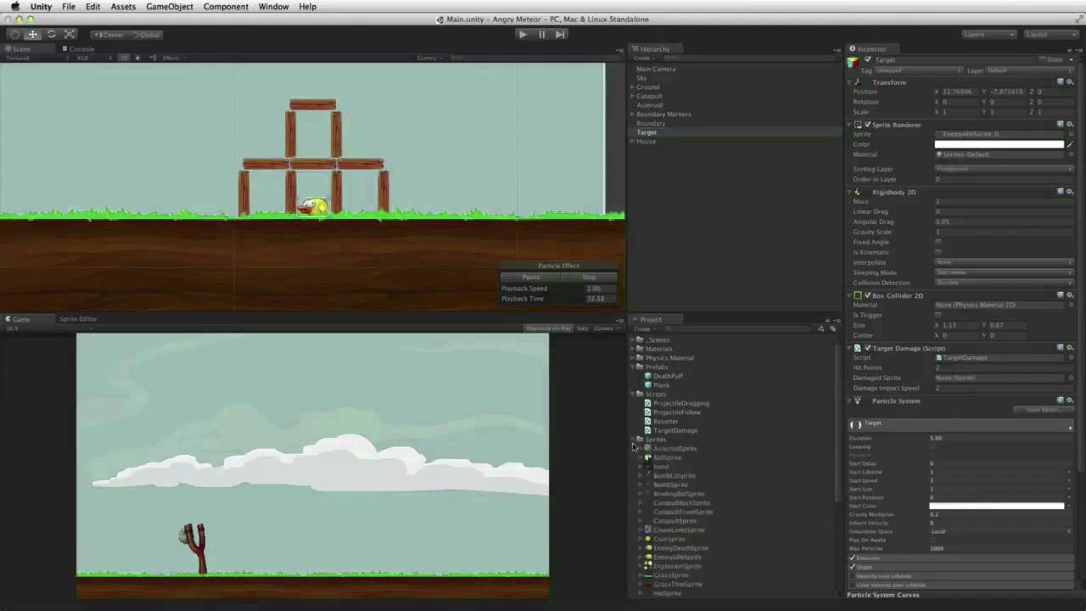
drag(676, 550, 992, 378)
- Play the game with the damaged sprite assigned, launch the asteroid at the house, and stop playback
click(523, 34)
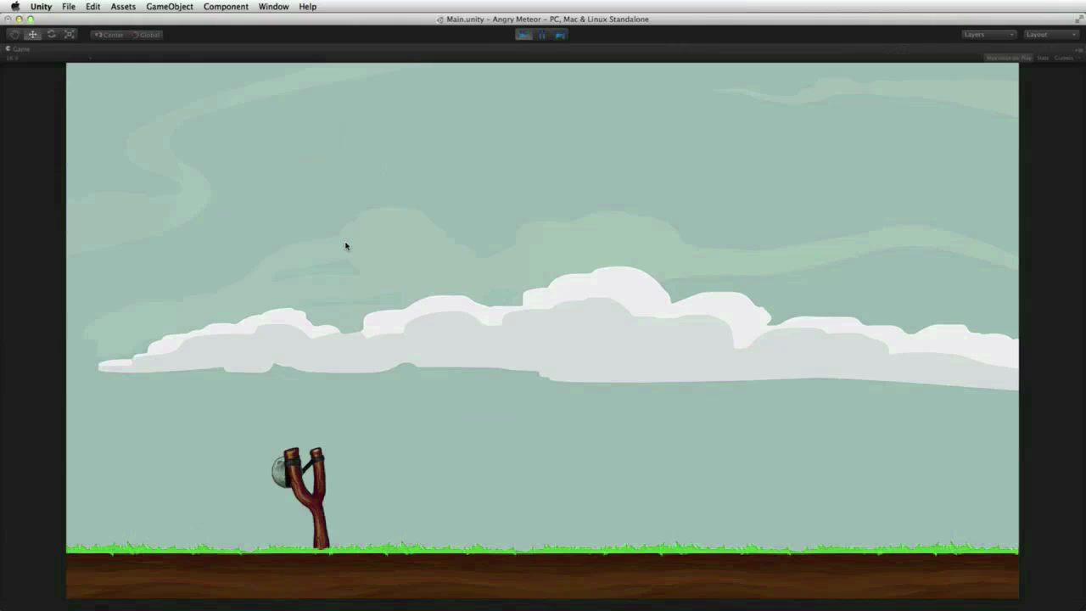
drag(283, 470, 213, 474)
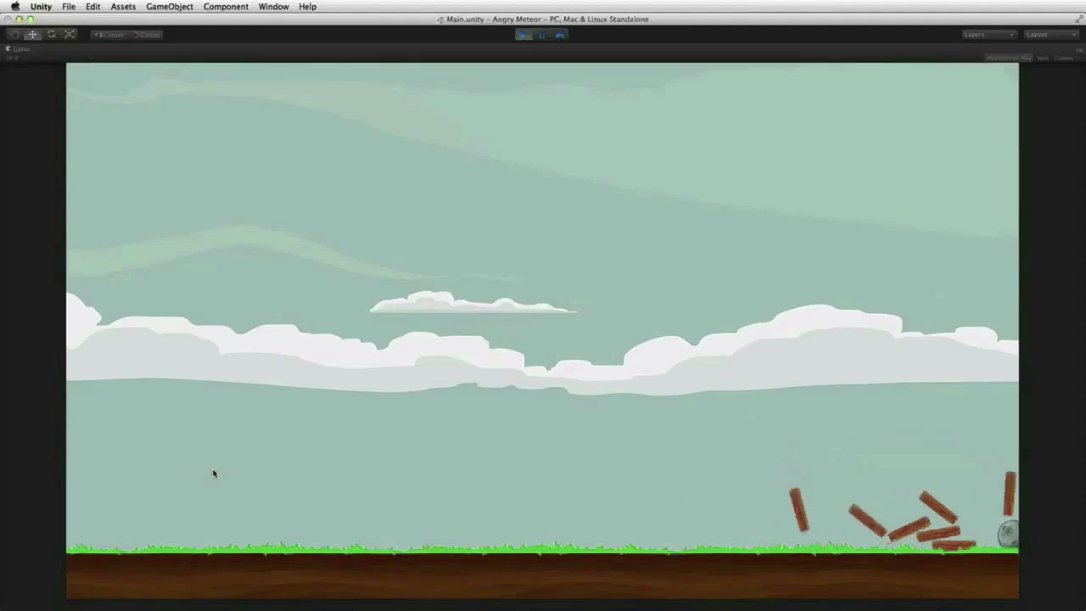
click(521, 36)
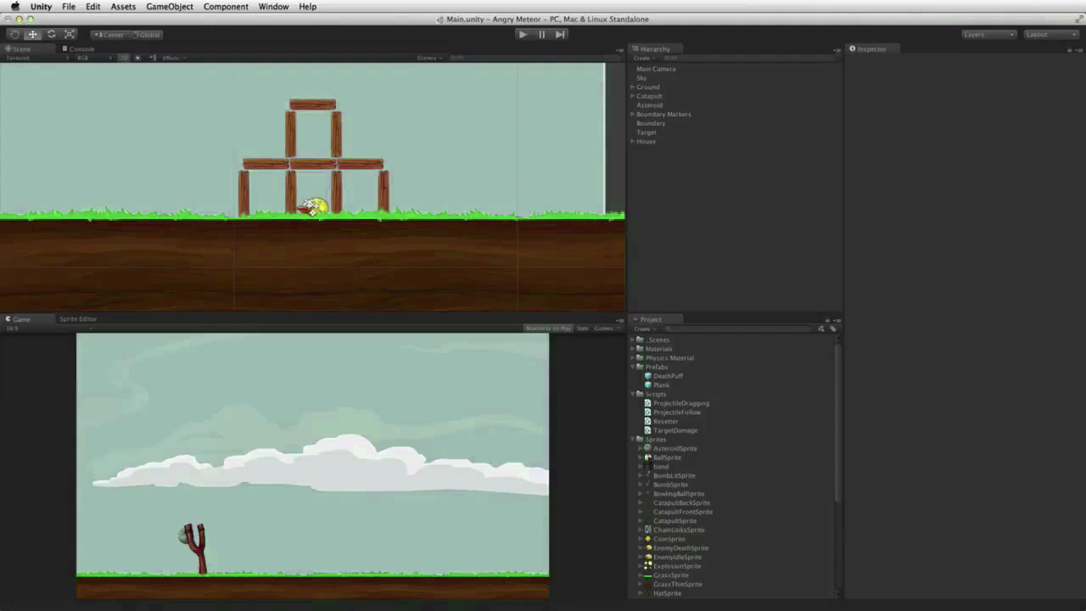
key(super+Tab)
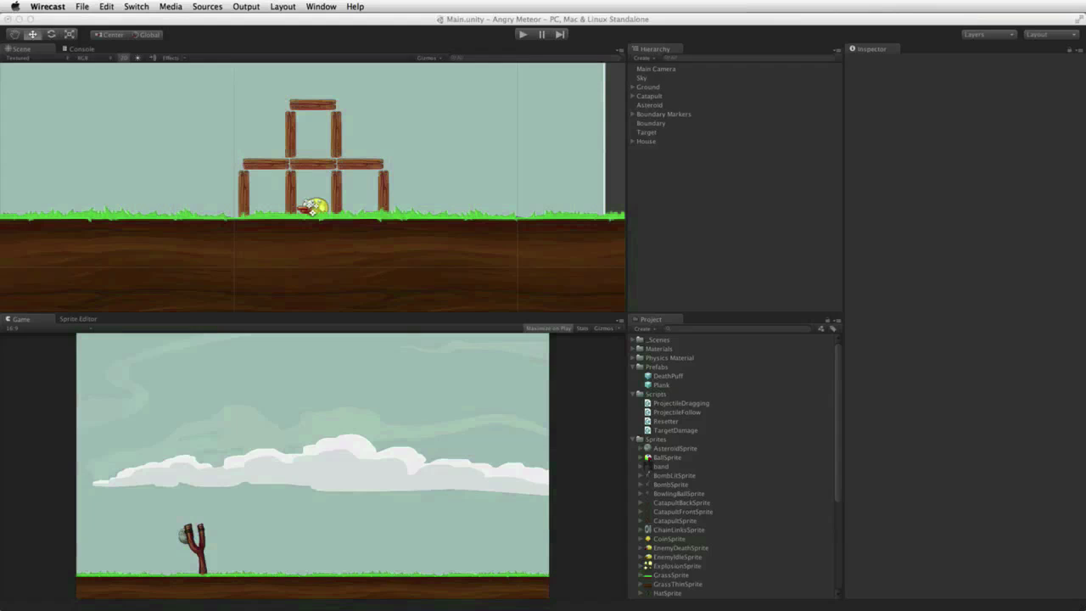